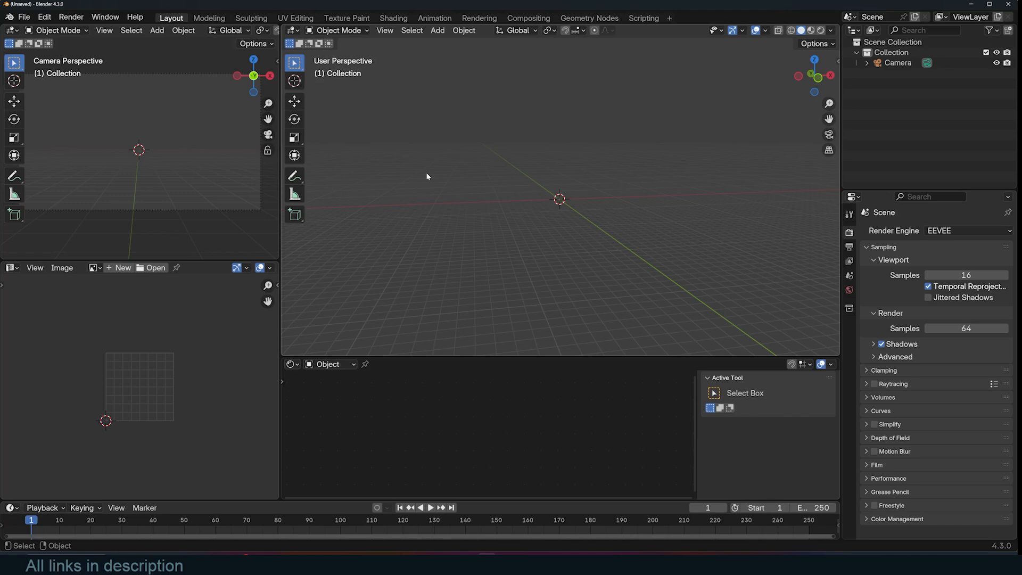
- Search the add-on preferences for "cell" and close the preferences
middle_click_drag(529, 195, 539, 190)
left_click(45, 18)
left_click(82, 151)
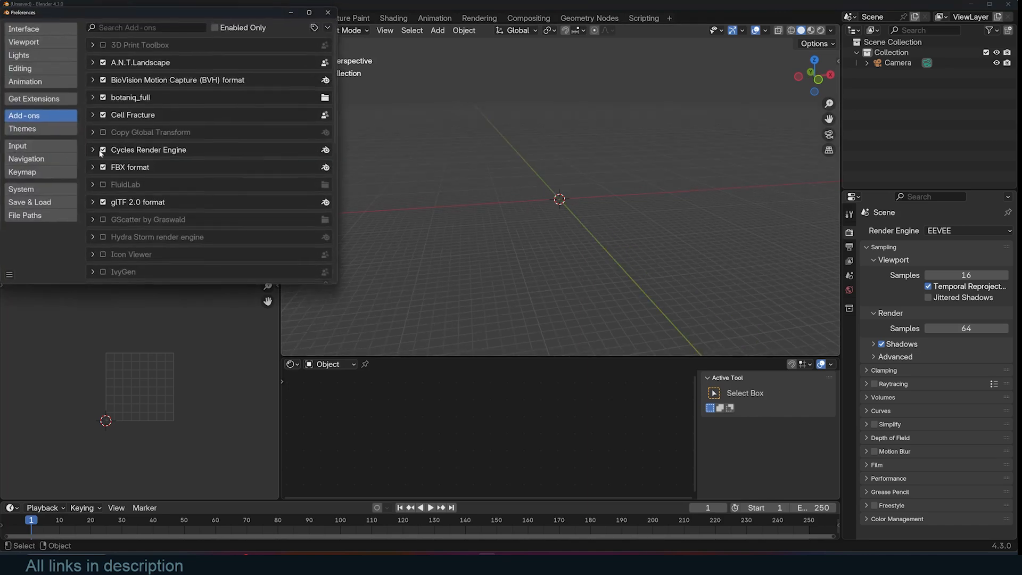
type("cell")
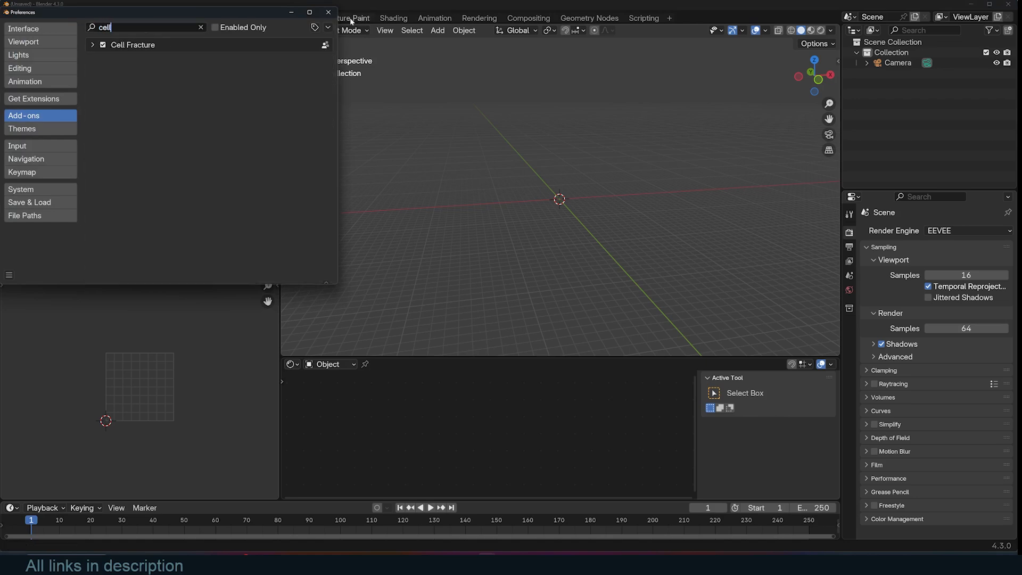
left_click(327, 12)
- Add a cube, scale it along Z into a thin flat slab and apply its scale
key("shift+a")
mouse_move(537, 207)
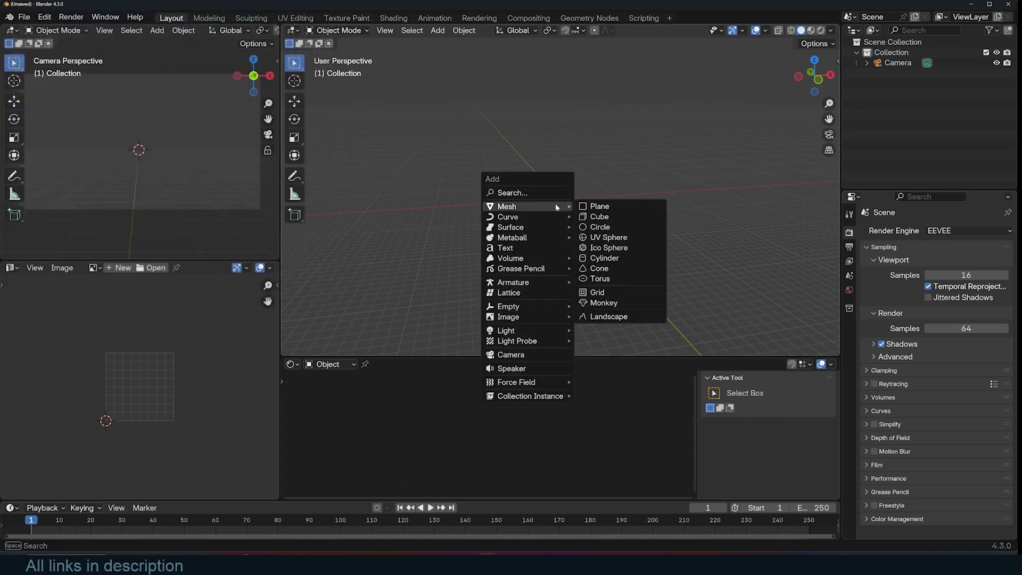
left_click(600, 216)
key("s")
key("z")
left_click(612, 213)
middle_click_drag(612, 213, 655, 207)
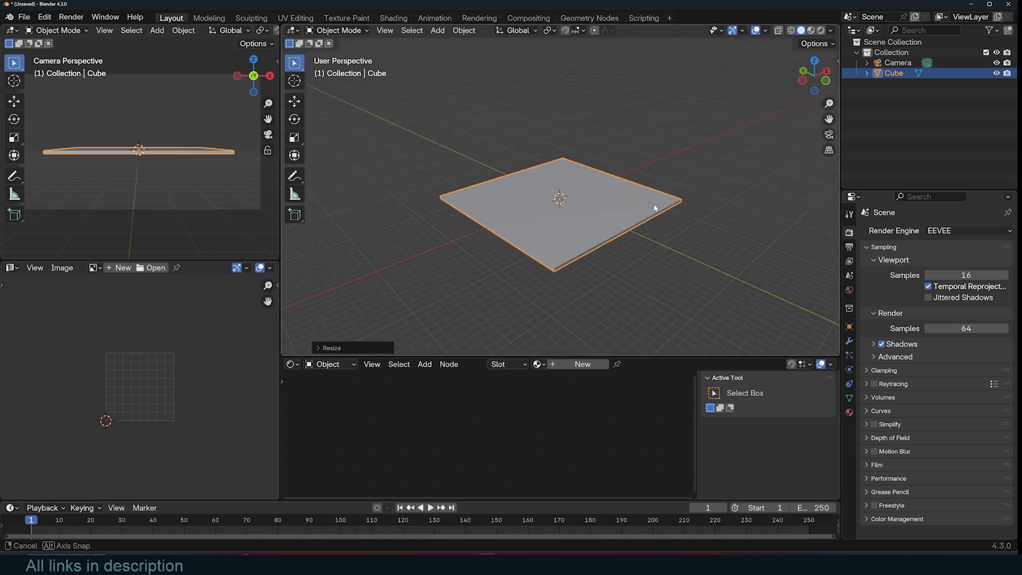
scroll(634, 190, "up", 3)
key("ctrl+a")
left_click(634, 190)
- Divide the slab with seven evenly spaced centered loop cuts in one direction and another set crossing them
key("Tab")
key("ctrl+r")
scroll(502, 184, "up", 6)
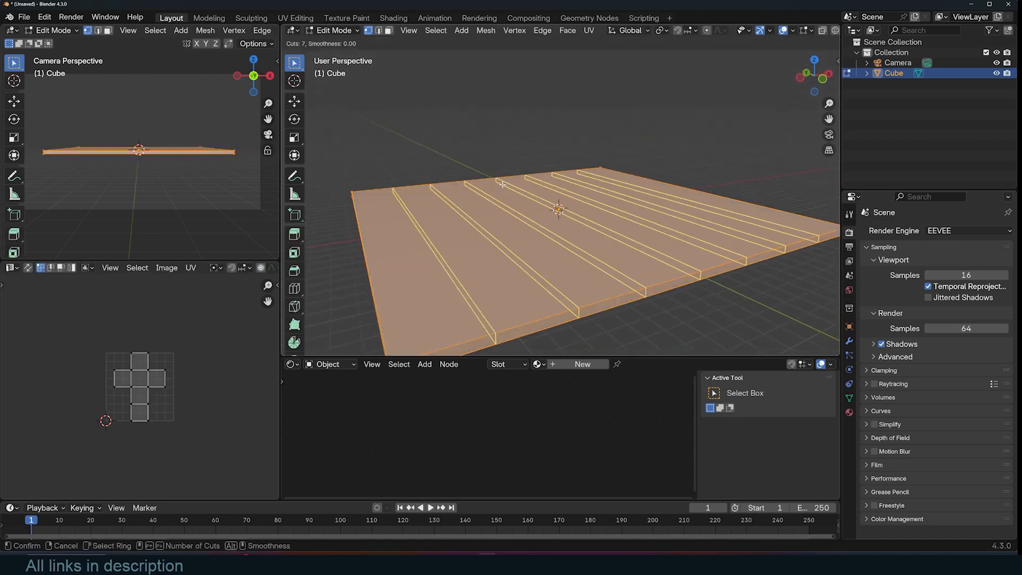
left_click(502, 184)
right_click(502, 184)
key("ctrl+r")
scroll(520, 228, "up", 6)
left_click(519, 228)
right_click(520, 228)
key("Tab")
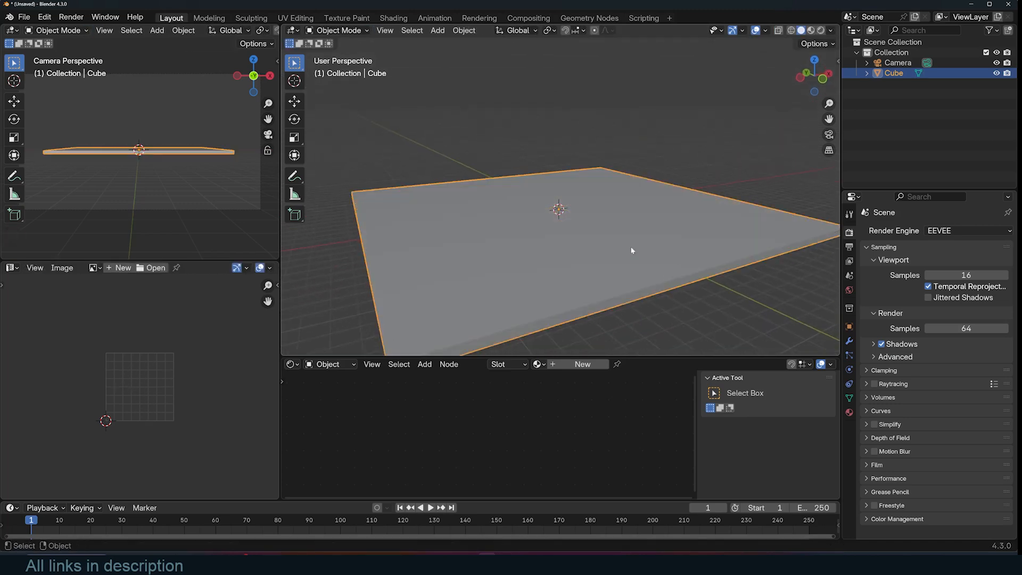
- Cell-fracture the slab using Own Verts, noise 1.00, material 1, Interior VGroup enabled and the collection name sdffsd
key("alt+a")
left_click(432, 232)
left_click(464, 30)
mouse_move(495, 324)
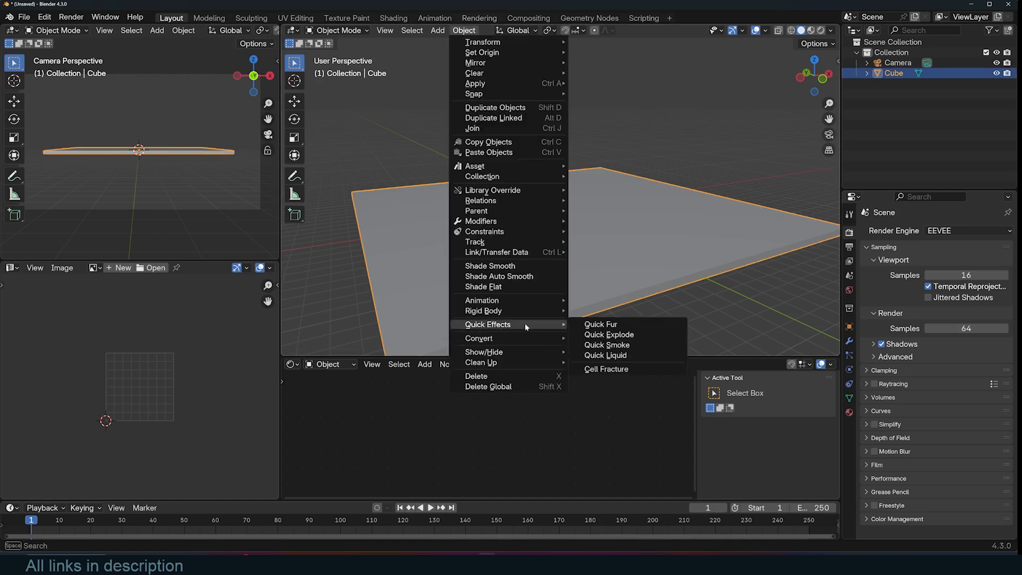
left_click(628, 371)
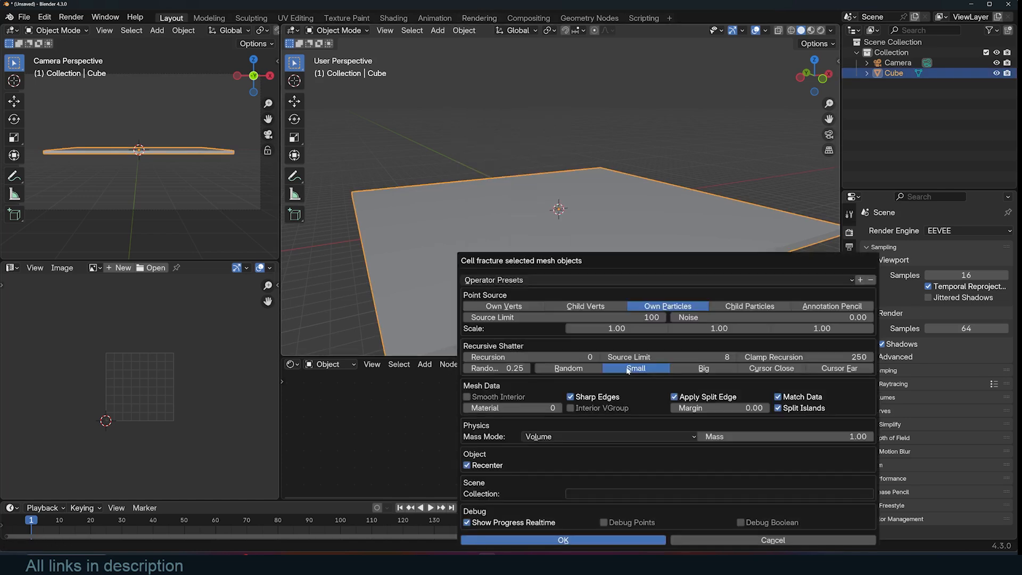
left_click(534, 306)
left_click_drag(699, 317, 852, 316)
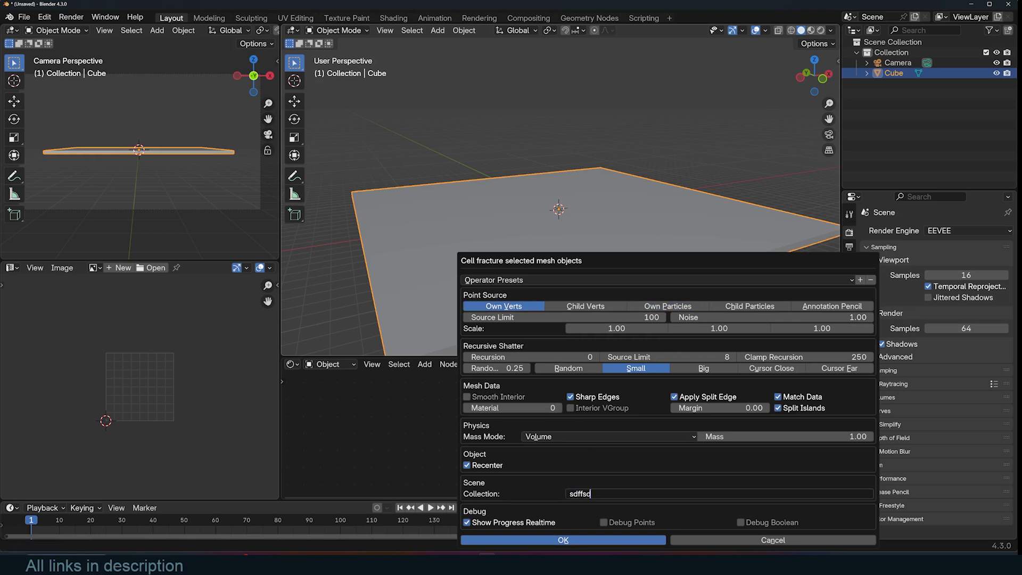
left_click(557, 408)
left_click(570, 407)
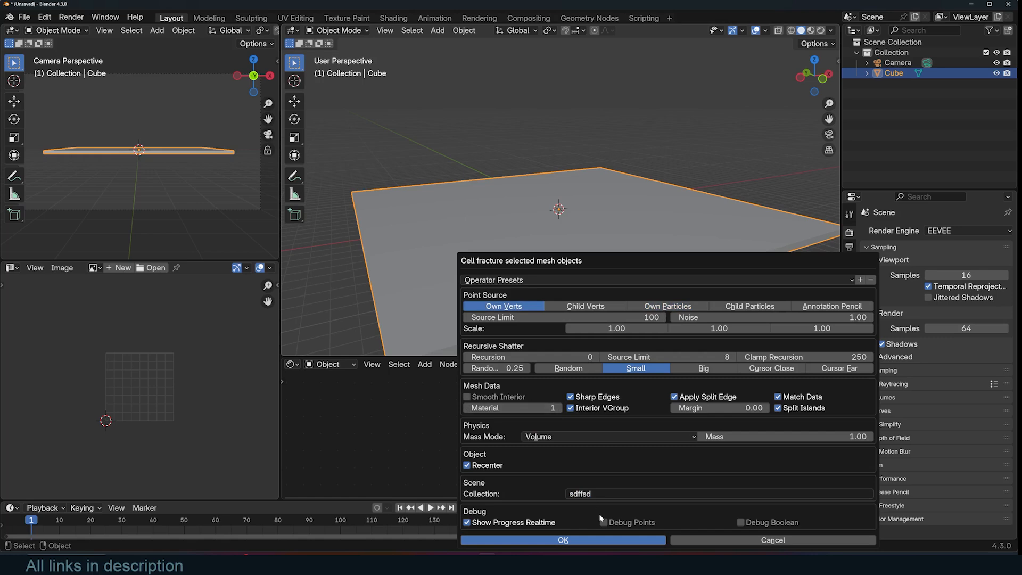
left_click(563, 540)
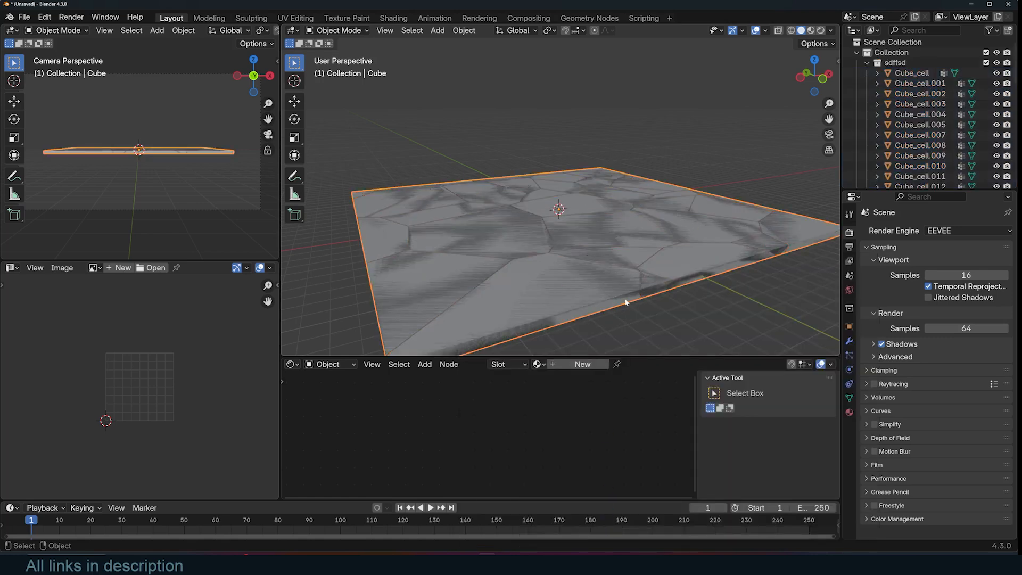
- Move the original unfractured slab up along Z, clear above the fractured pieces
scroll(629, 305, "down", 4)
middle_click_drag(551, 266, 580, 270)
key("g")
key("z")
left_click(636, 177)
middle_click_drag(636, 178, 624, 167)
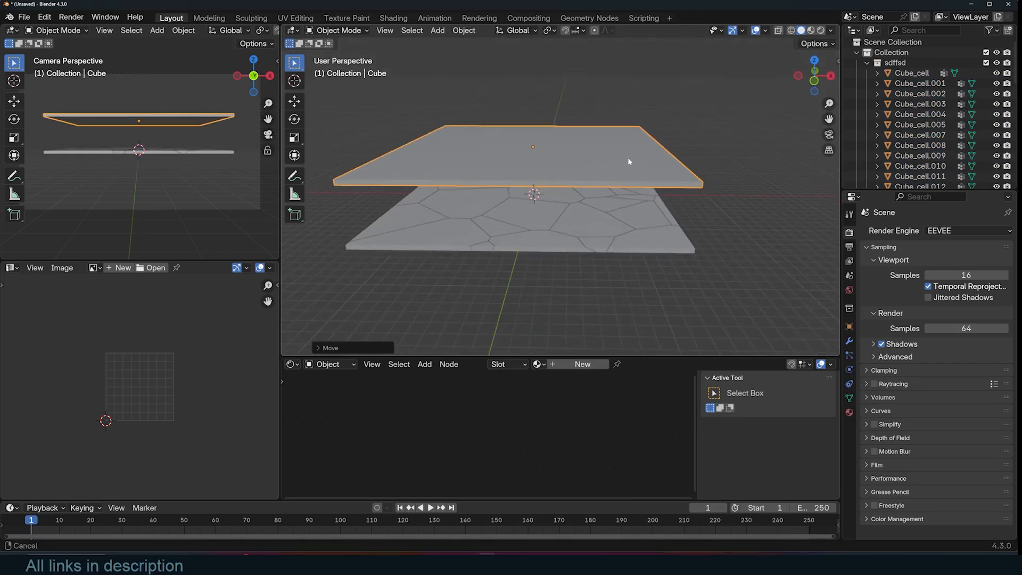
- Add a cylinder beside the slabs
scroll(655, 159, "up", 2)
key("shift+a")
mouse_move(638, 156)
left_click(734, 208)
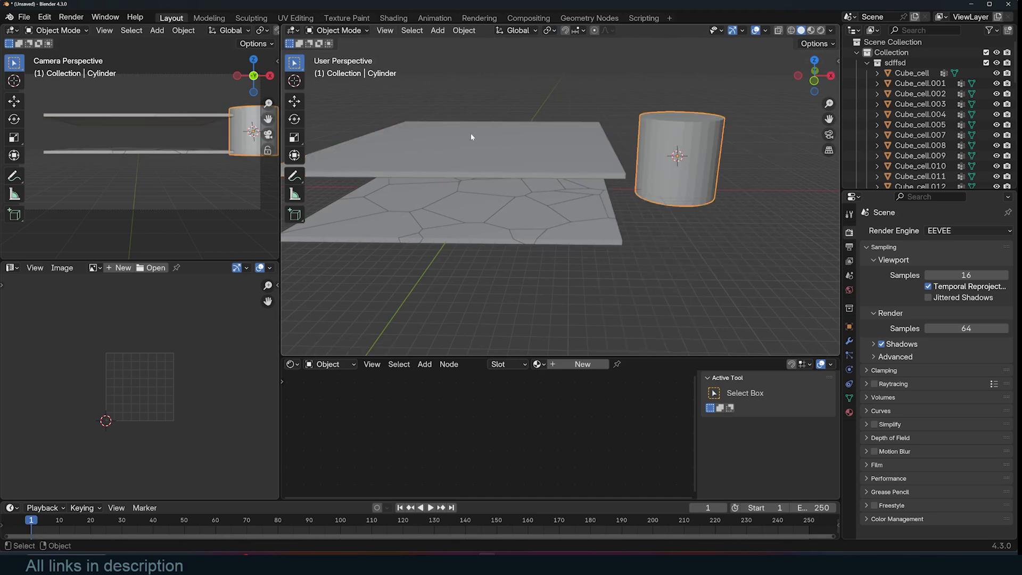
- Delete the original unfractured slab above the pieces
middle_click_drag(468, 132, 497, 162)
left_click(504, 147)
key("x")
key("Return")
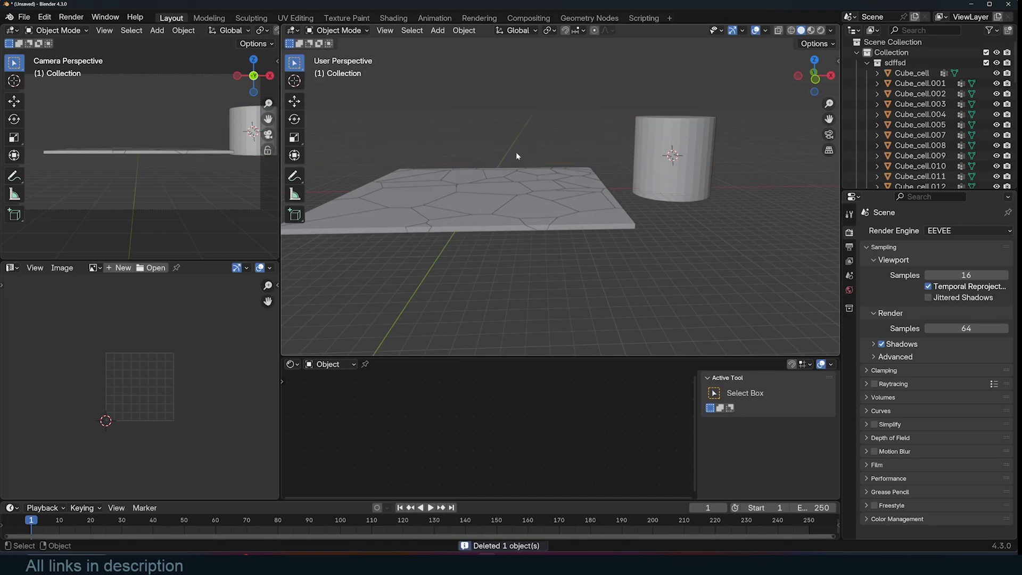
- Display the objects in random colors in the main solid viewport
key("z")
key("z")
left_click(651, 161)
middle_click_drag(653, 163, 609, 171)
- Select all the fractured pieces and add active rigid bodies to them
left_click_drag(383, 85, 697, 237)
left_click(558, 216, "shift")
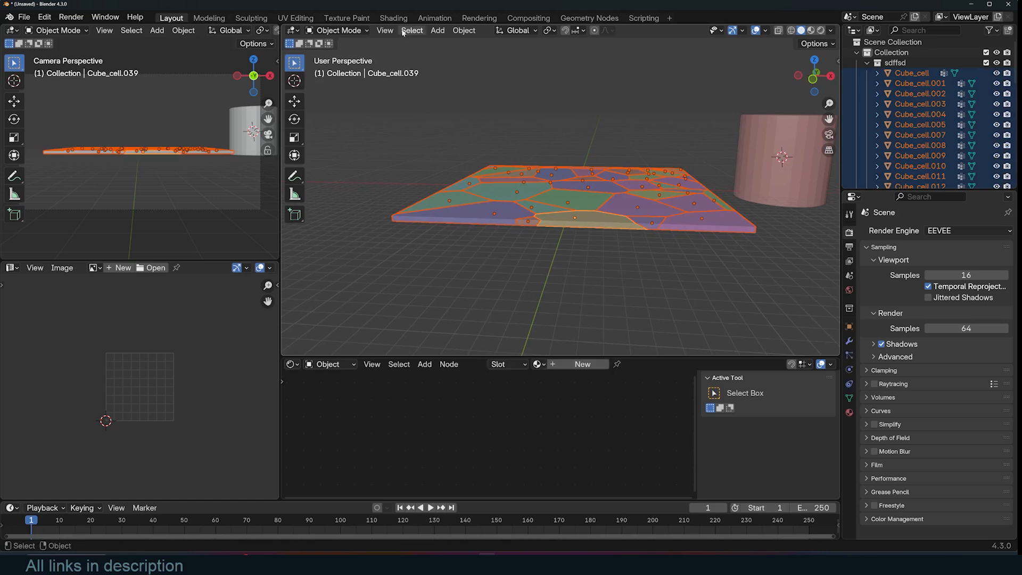
left_click(457, 31)
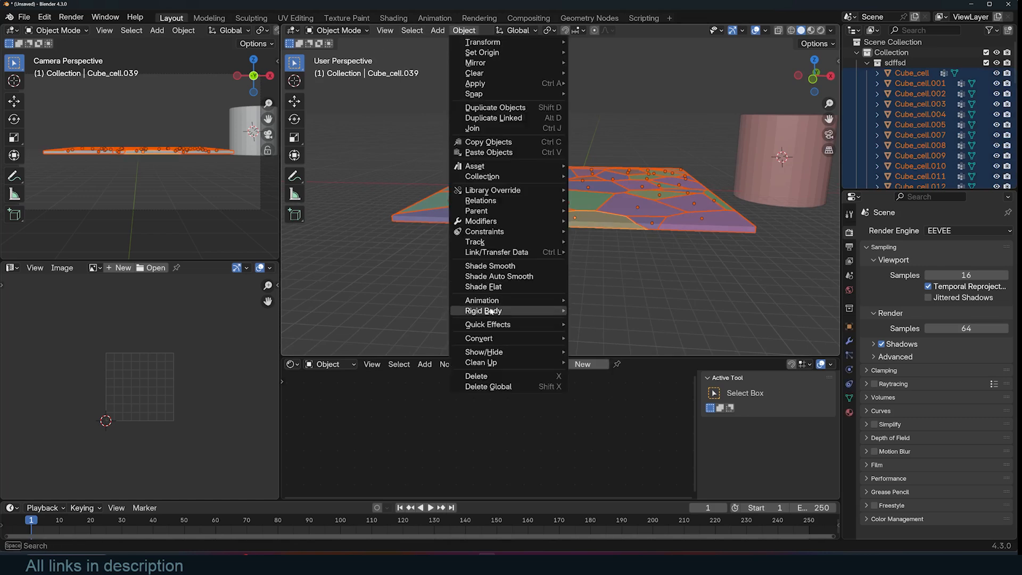
mouse_move(536, 317)
left_click(637, 312)
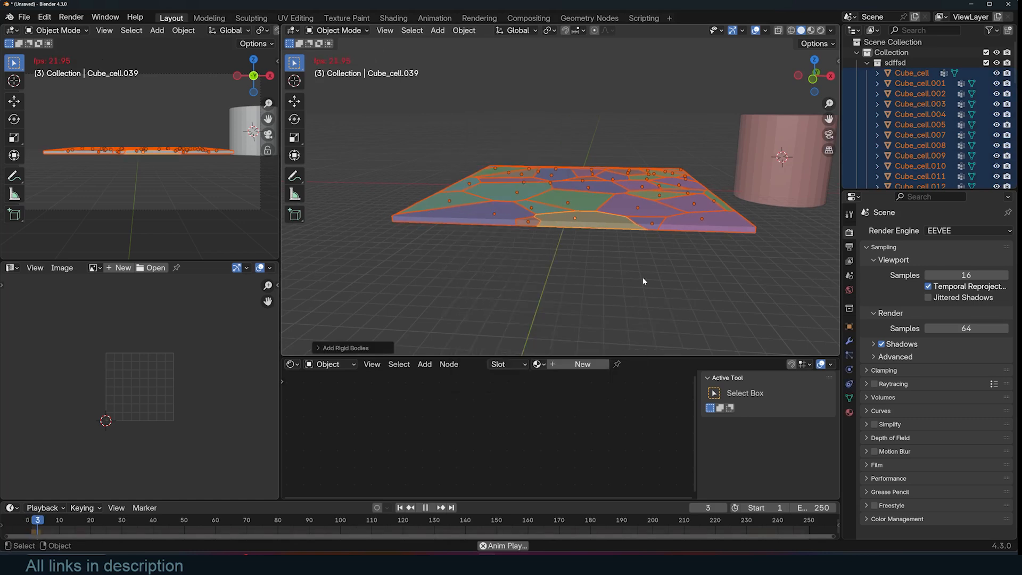
- Select two adjacent fractured pieces near the slab's front and open both for mesh editing in top view with X-ray on
scroll(676, 240, "up", 5)
left_click(673, 239)
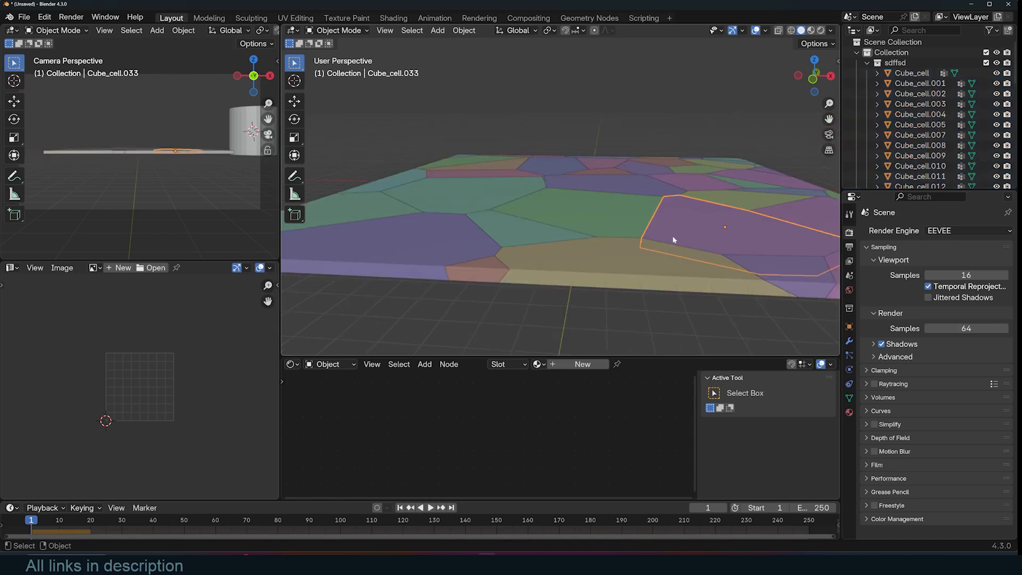
key("KP_7")
left_click(692, 296, "shift")
middle_click_drag(679, 285, 646, 209, "shift")
key("Tab")
scroll(650, 217, "up", 4)
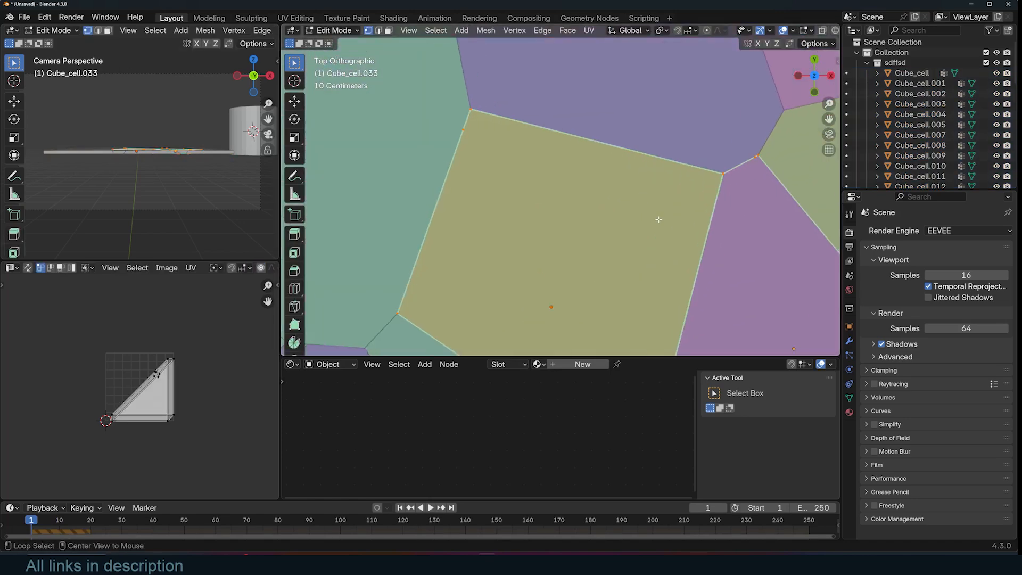
key("alt+z")
- Subdivide the edges along the shared border of the two pieces with several cuts and switch to vertex selection
left_click_drag(641, 222, 743, 290)
right_click(714, 255)
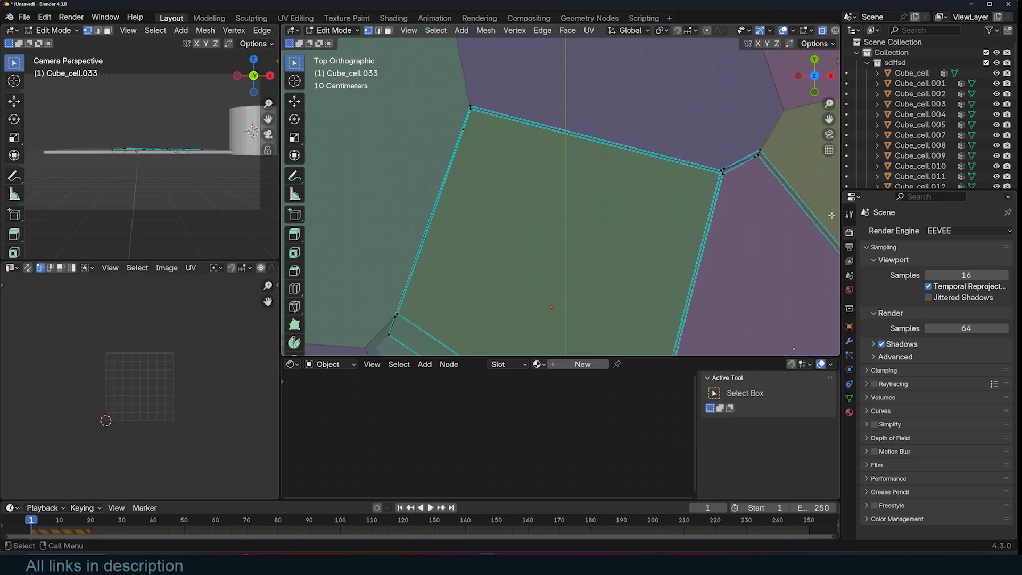
left_click(715, 223)
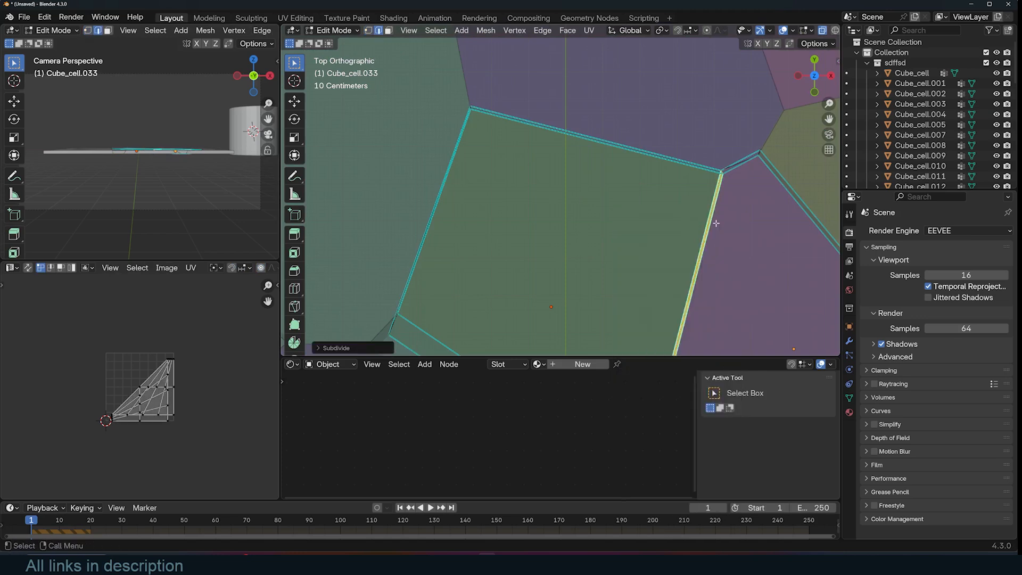
key("ctrl+z")
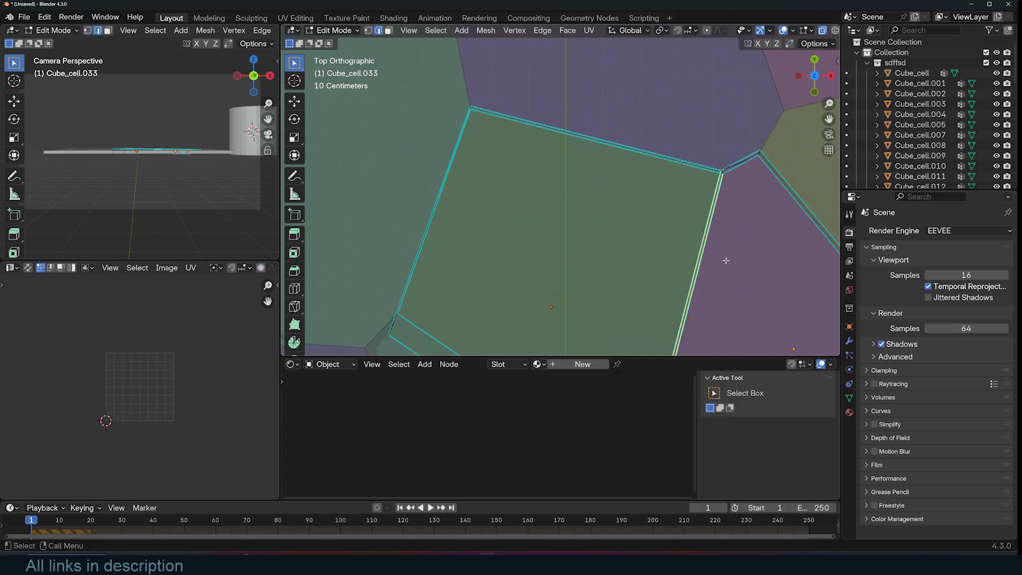
right_click(679, 266)
left_click(665, 242)
left_click_drag(406, 279, 458, 278)
key("1")
scroll(664, 306, "down", 1)
middle_click_drag(660, 297, 613, 215, "shift")
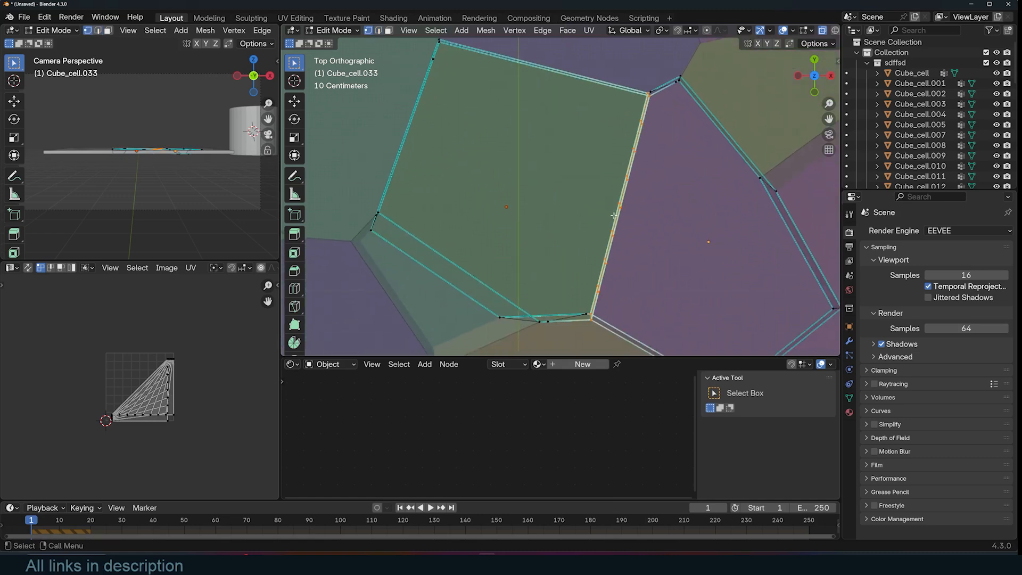
- Offset the vertices along the shared border sideways to form a jagged zigzag, and return to Object Mode
scroll(614, 215, "up", 1)
left_click(631, 210)
key("g")
left_click(668, 218)
left_click_drag(629, 118, 672, 153)
key("g")
left_click(687, 164)
left_click(630, 283)
key("g")
left_click(654, 286)
left_click_drag(580, 301, 626, 320)
key("g")
left_click(607, 299)
key("Tab")
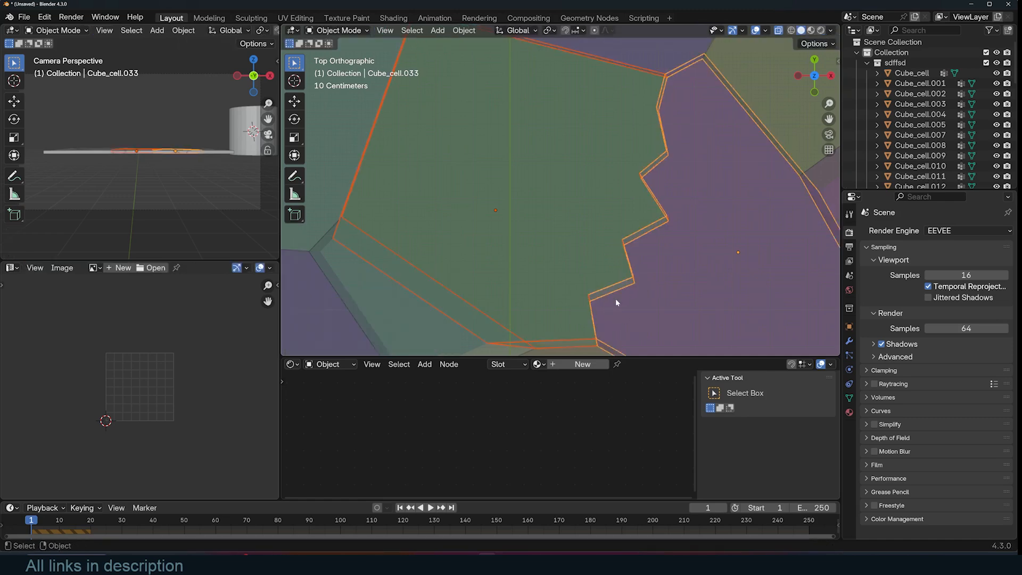
- Deselect the pieces and turn off X-ray in the main viewport
scroll(606, 298, "down", 7)
middle_click_drag(753, 274, 672, 182)
key("alt+a")
key("z")
left_click(754, 200)
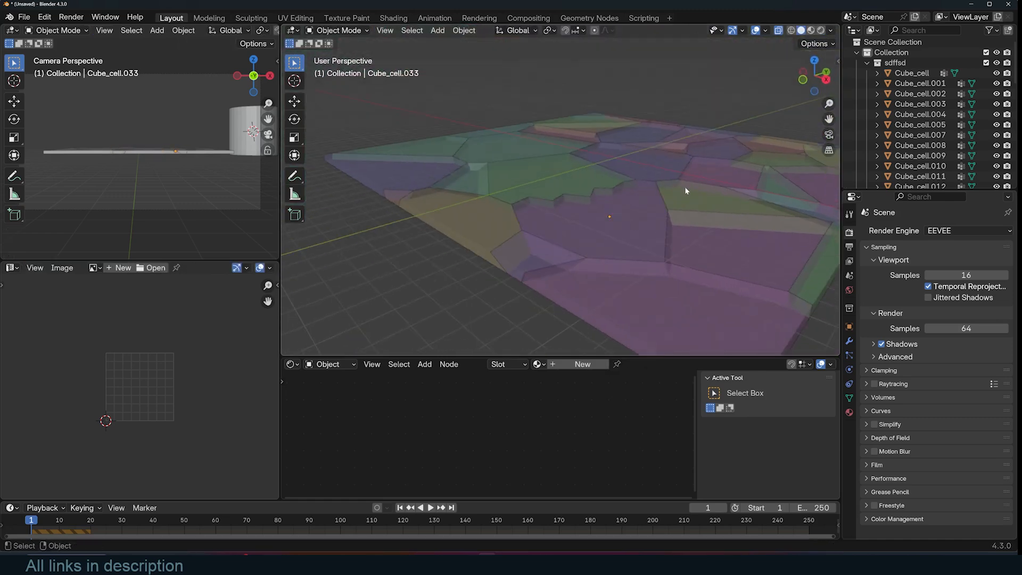
- Play the rigid body simulation several times to examine how the jagged-edged piece behaves
key("space")
key("Escape")
left_click(570, 205)
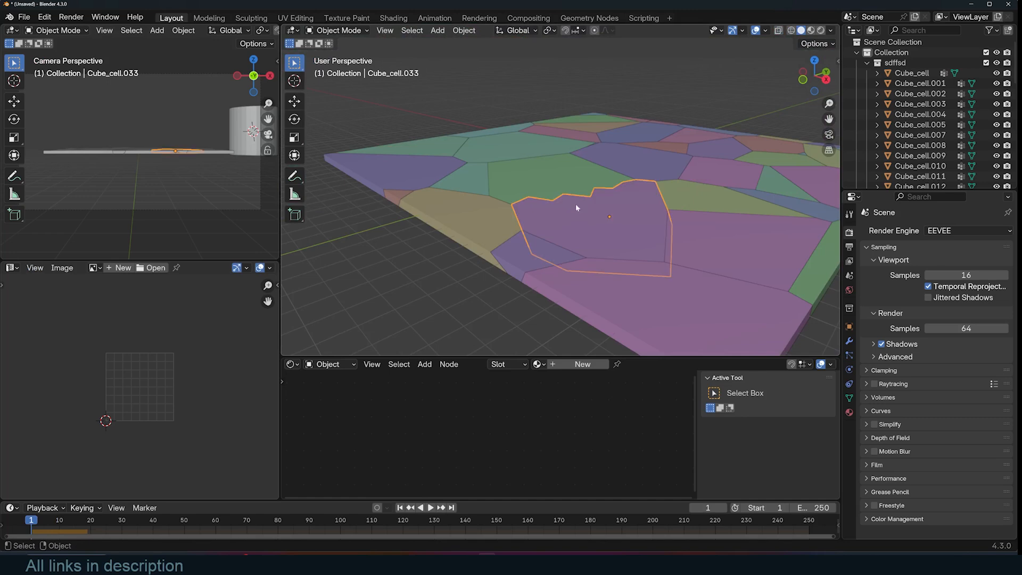
key("space")
key("Escape")
key("space")
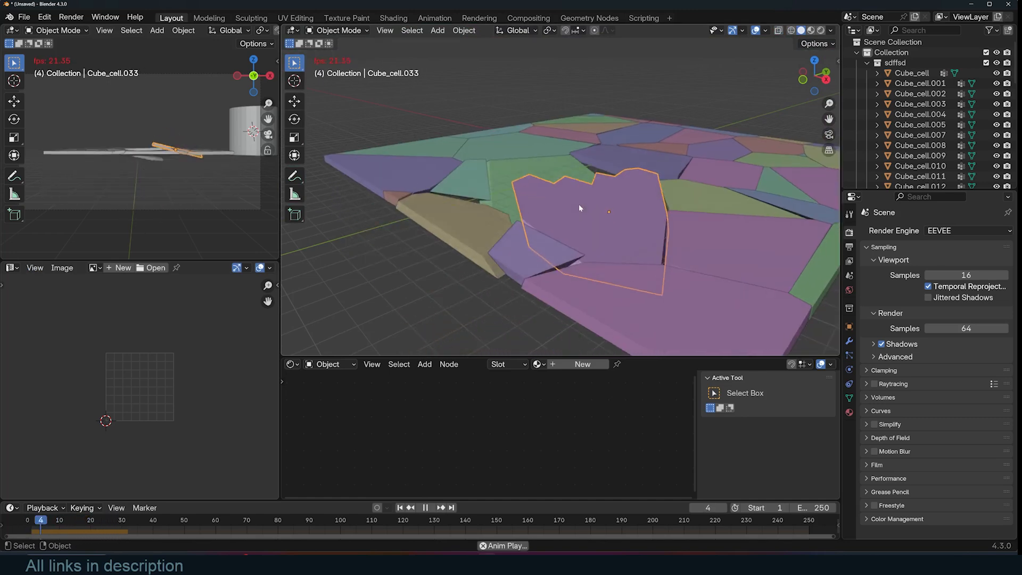
key("Escape")
- Add a plane, scale it well beyond the fractured slab and make it a passive rigid body
key("shift+a")
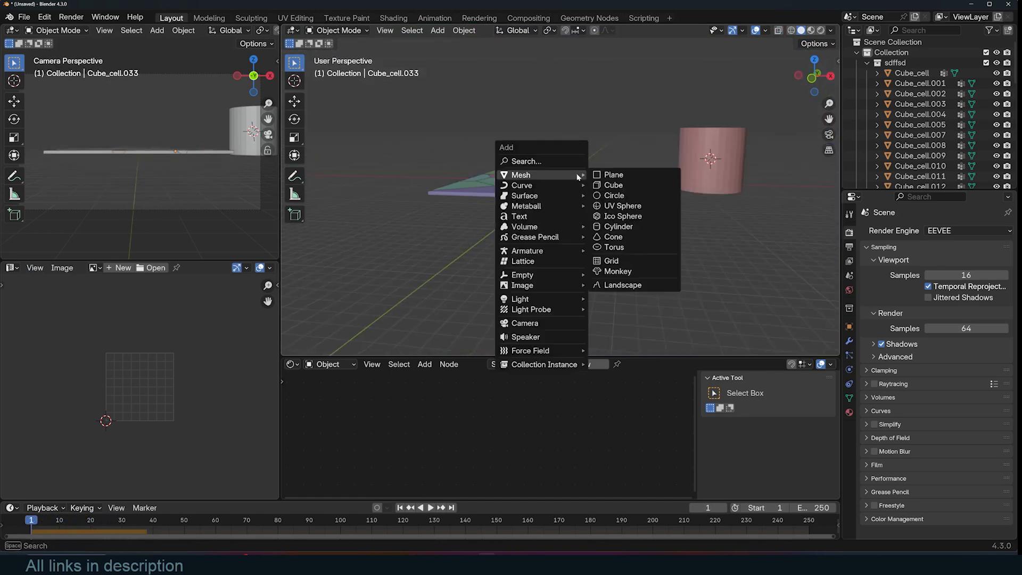
left_click(592, 174)
key("s")
left_click(793, 173)
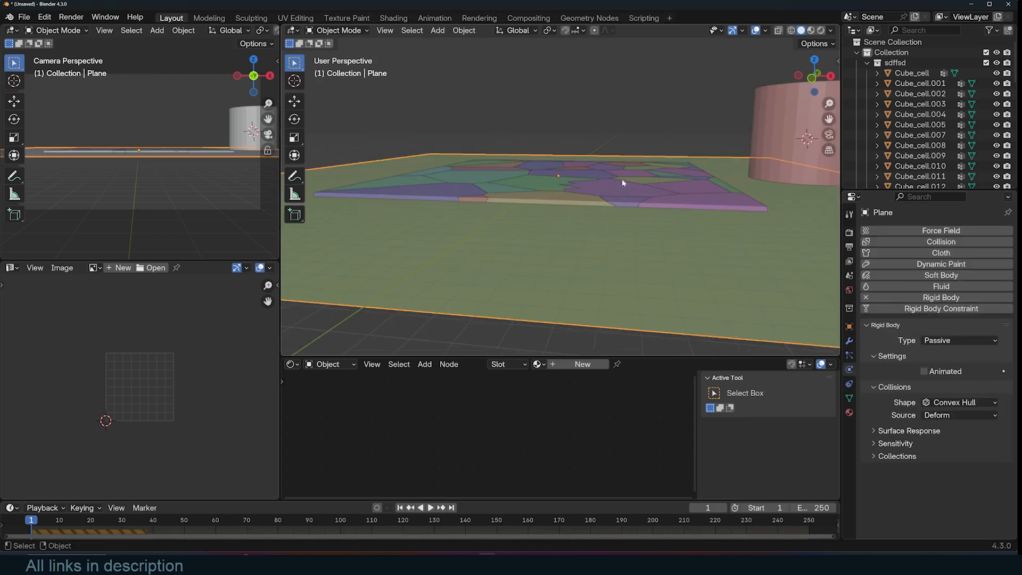
- Play the simulation to check how the pieces collide with the ground plane
key("space")
key("Escape")
key("space")
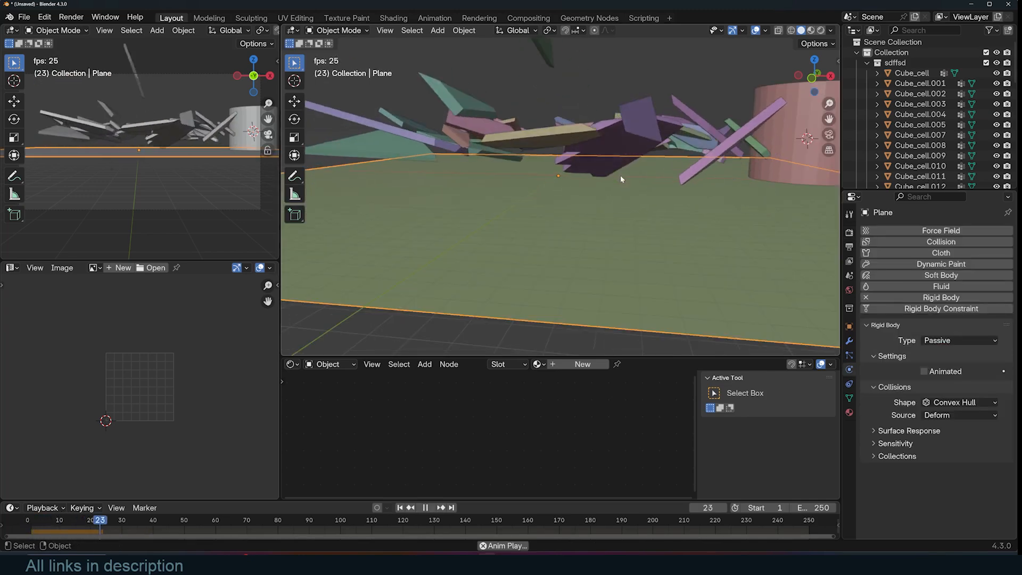
key("Escape")
- Lower the ground plane along Z by about 0.23 m so it sits beneath the fractured pieces
key("KP_1")
key("z")
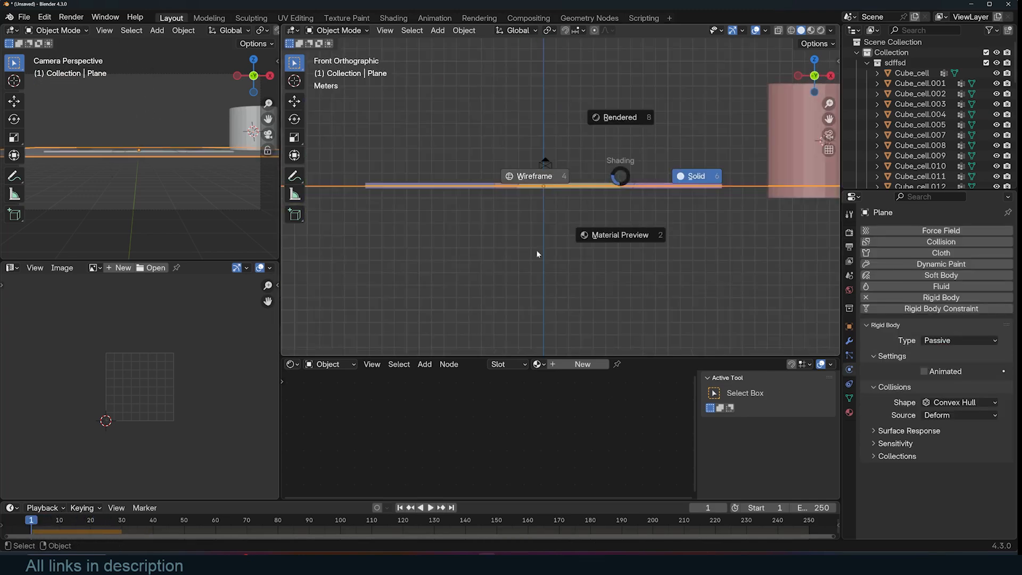
key("Escape")
scroll(550, 212, "up", 3)
key("g")
key("z")
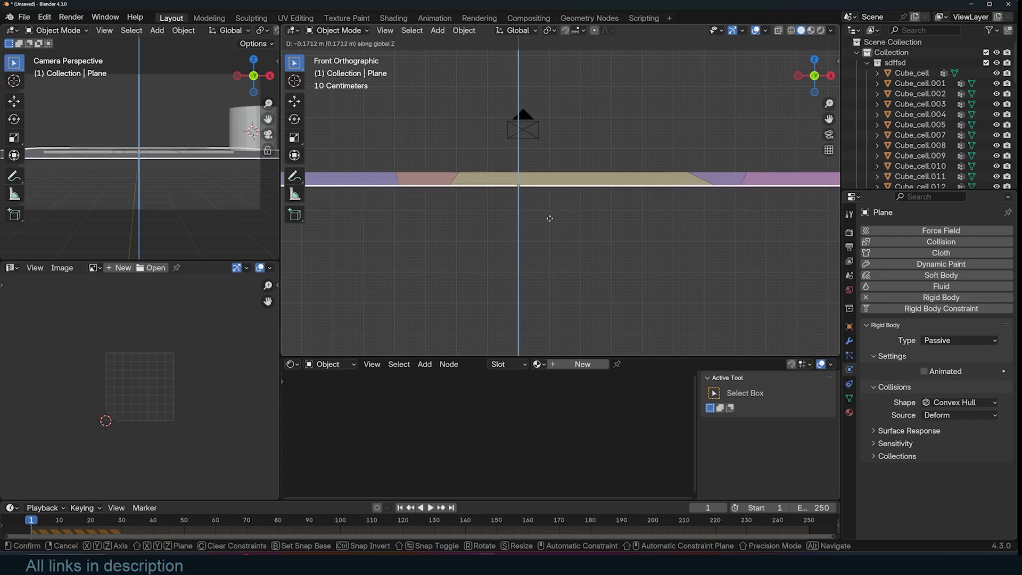
left_click(550, 220)
key("Escape")
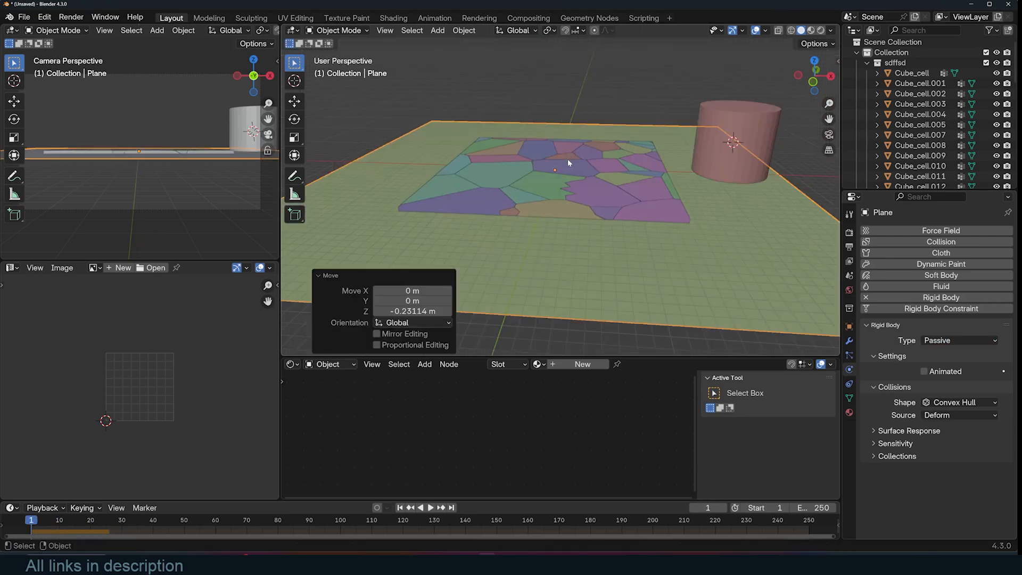
- Play the simulation with the lowered plane, reset it and select the jagged-edged piece
key("space")
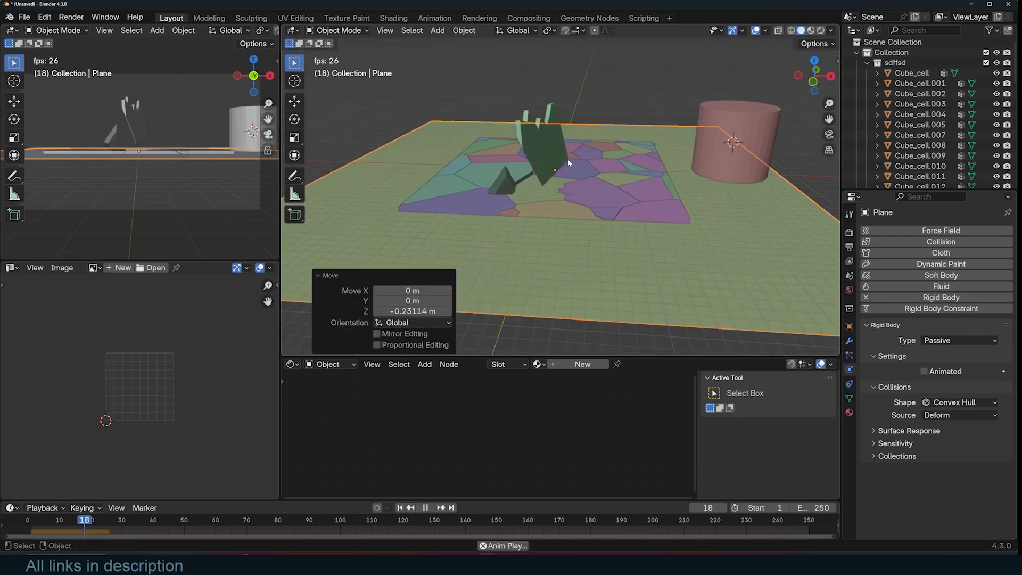
key("Escape")
left_click(579, 184)
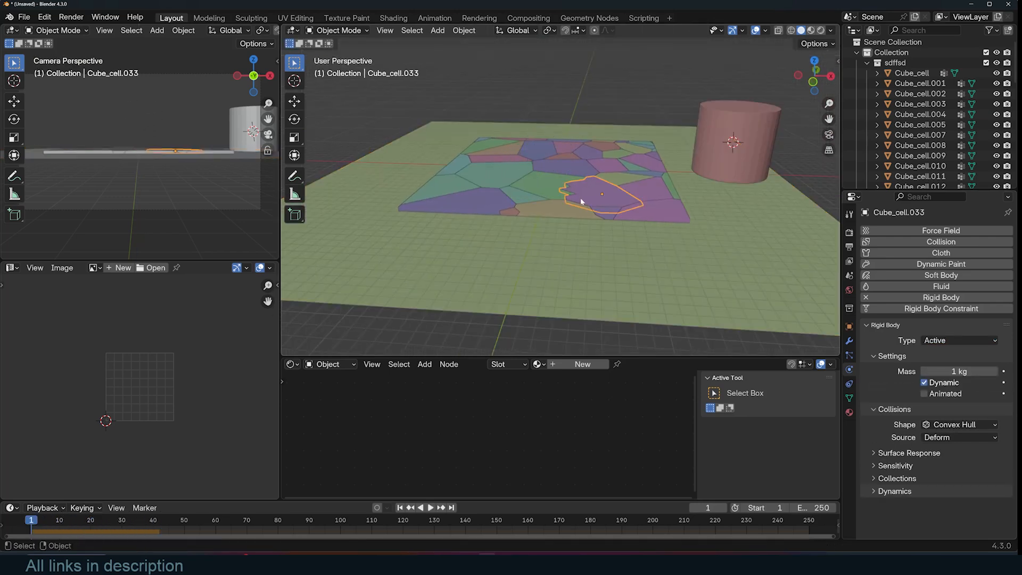
- Set the selected jagged-edged piece's collision shape to Mesh and play the simulation to test it against its adjoining piece
left_click(958, 424)
left_click(940, 504)
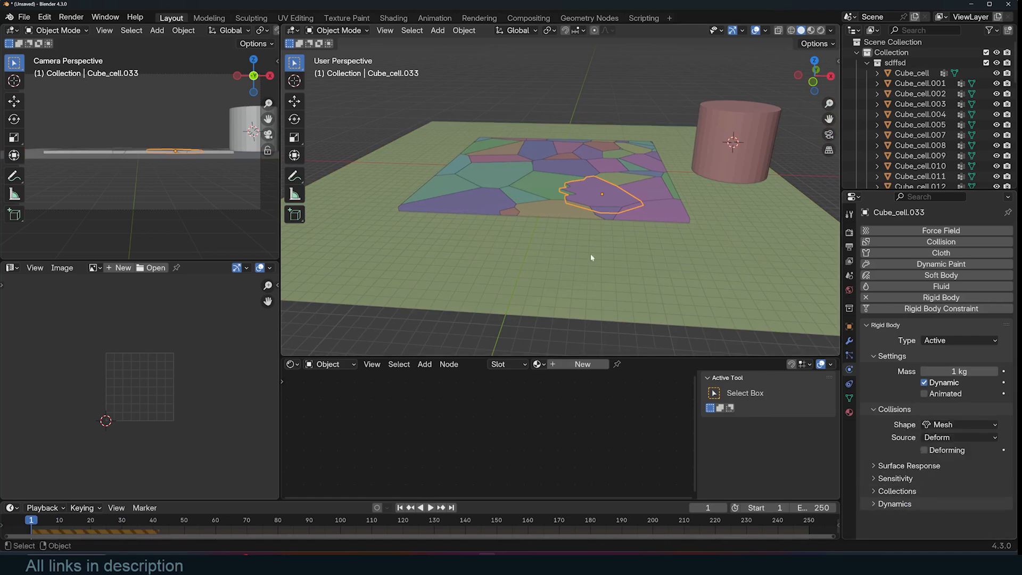
left_click(559, 186)
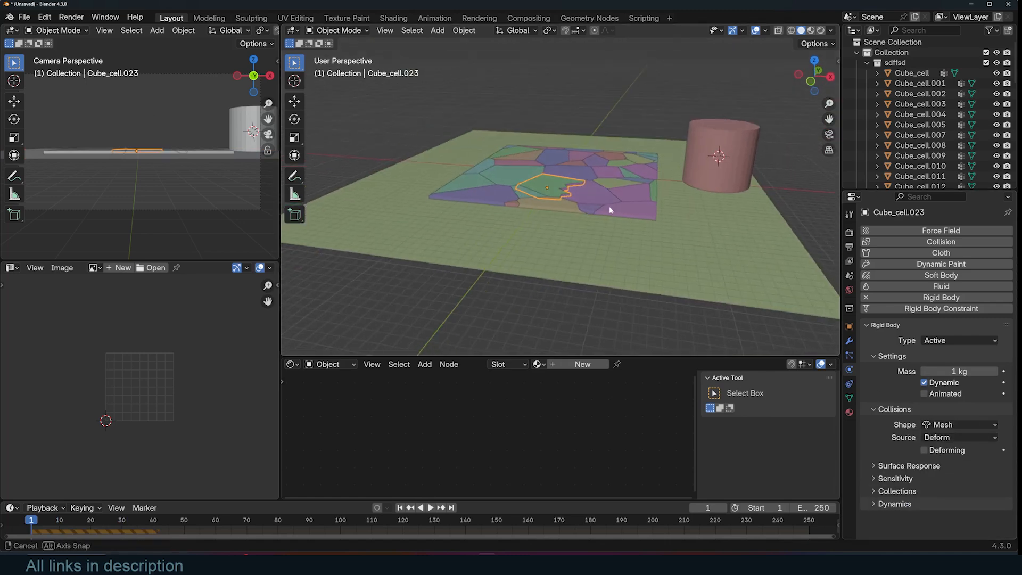
key("space")
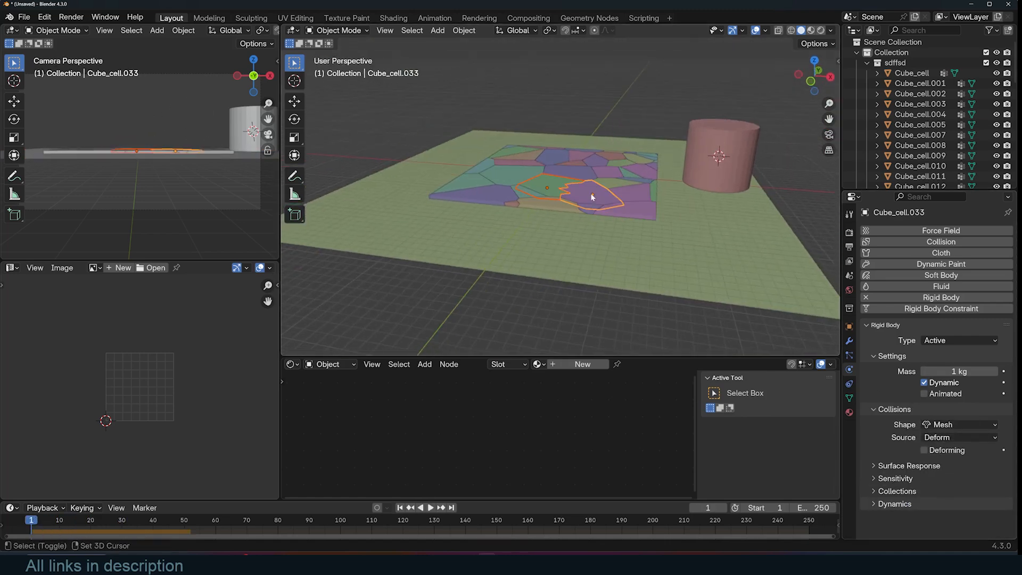
key("space")
key("Escape")
- Set the rigid body collision margin of the two adjoining jagged-edged pieces to 0.01 m
left_click(549, 187)
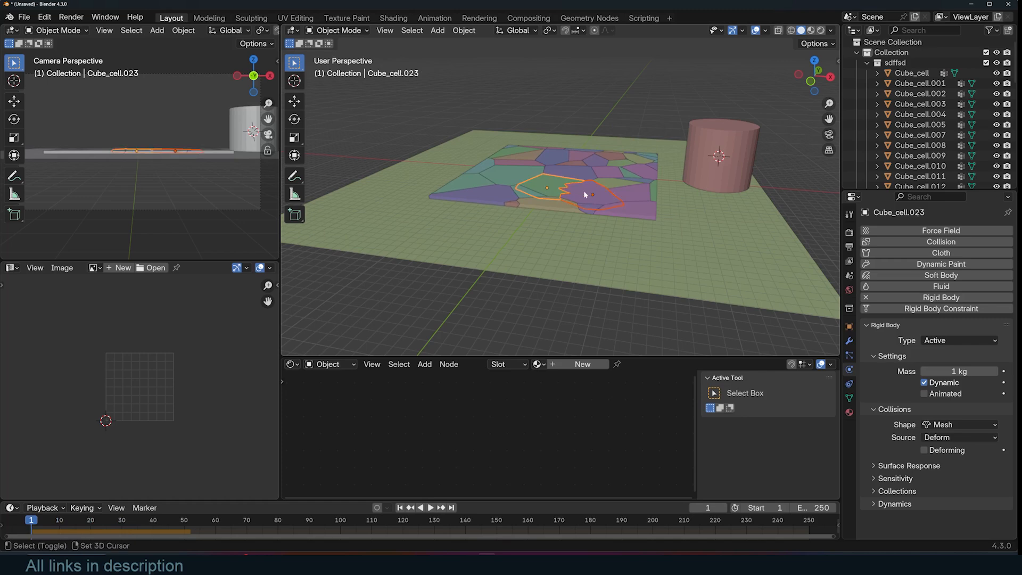
left_click(895, 478)
double_click(953, 494)
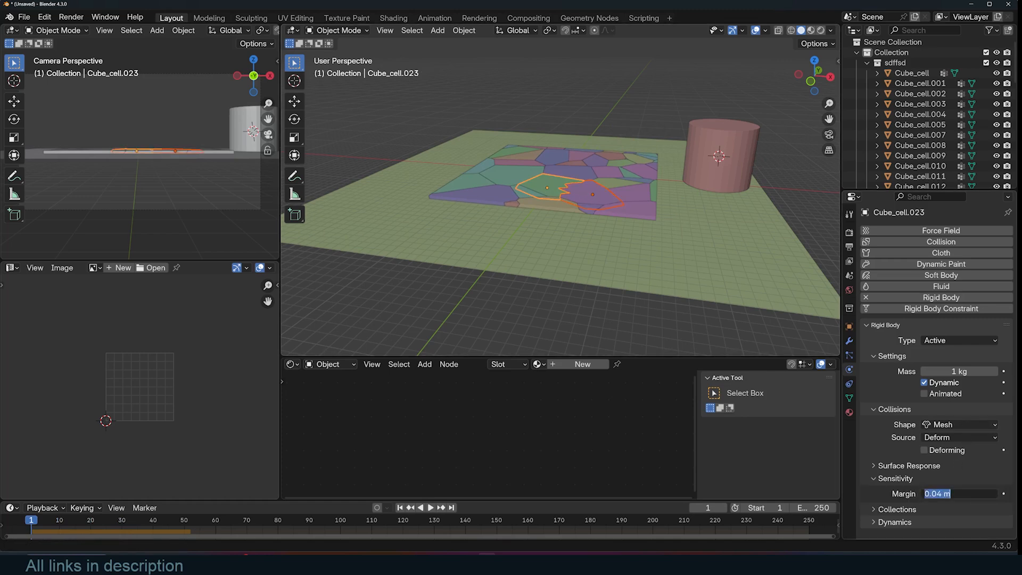
key("Escape")
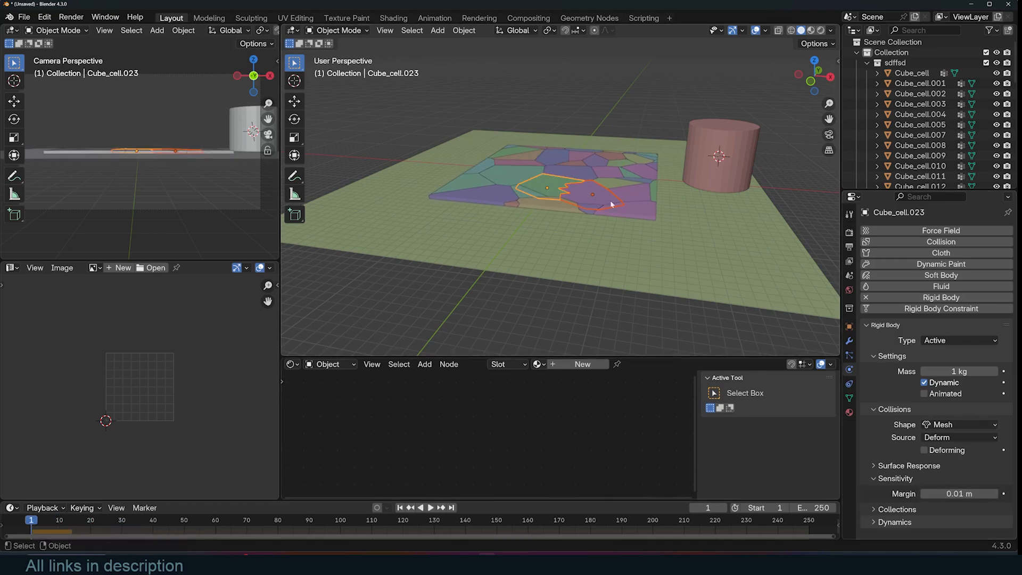
double_click(958, 494)
left_click(580, 191)
left_click(590, 192)
- Set the collision margin of the jagged-edged pieces to 0.001 m
left_click(960, 493)
type(".")
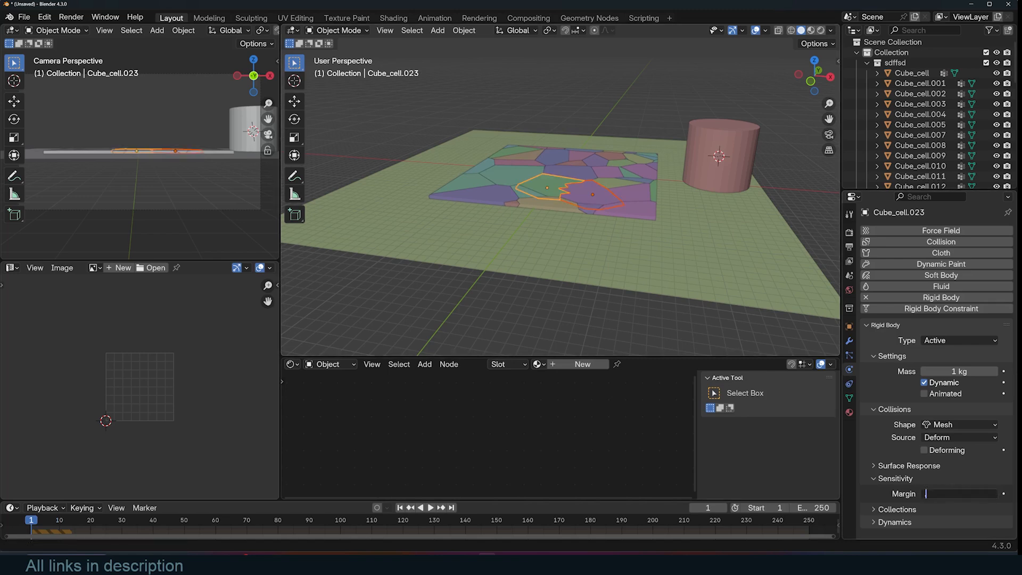
type("001")
key("Return")
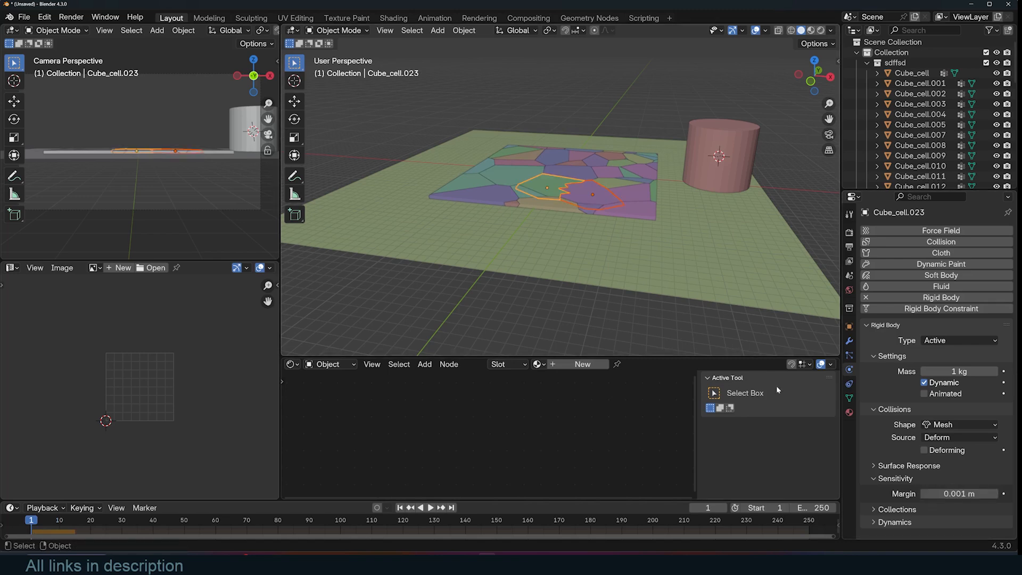
- Play and reset the simulation several times to check how the two jagged-edged pieces collide with the reduced margin
left_click(585, 190)
left_click(551, 187)
left_click(584, 191)
left_click(548, 183)
left_click(594, 188)
key("space")
key("Escape")
key("space")
key("Escape")
left_click(548, 183)
key("space")
key("Escape")
key("space")
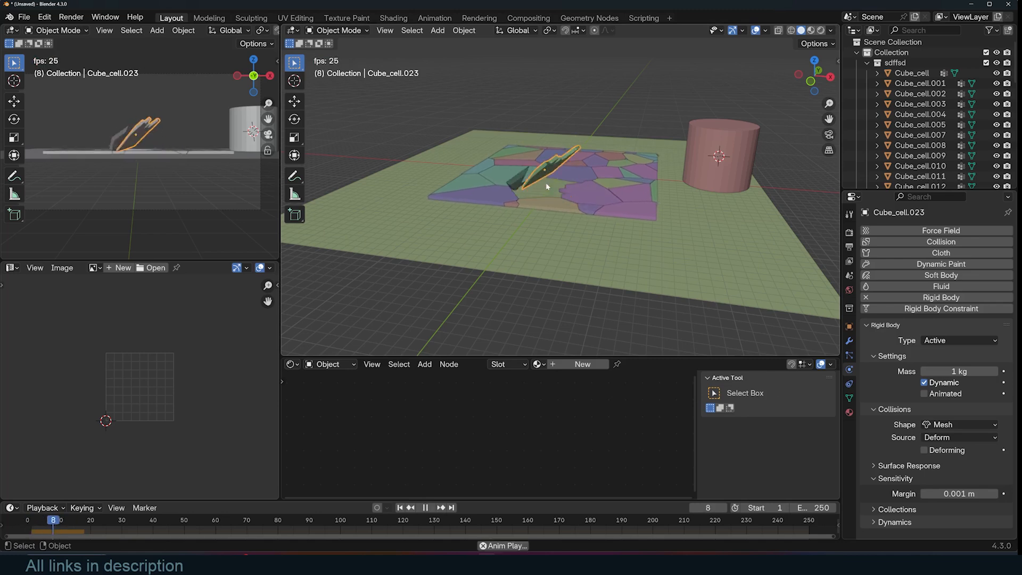
key("Escape")
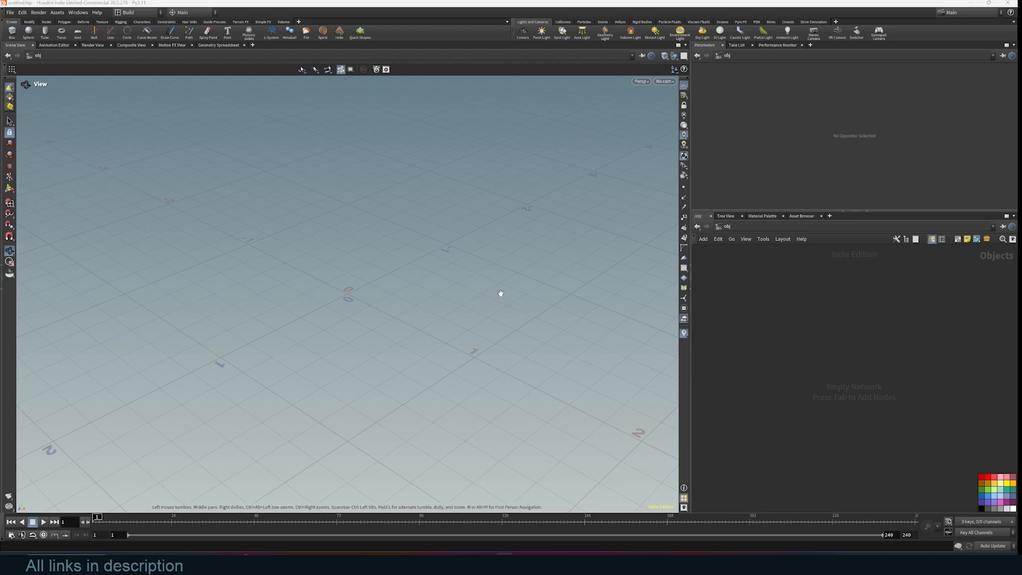
left_click_drag(481, 303, 448, 302)
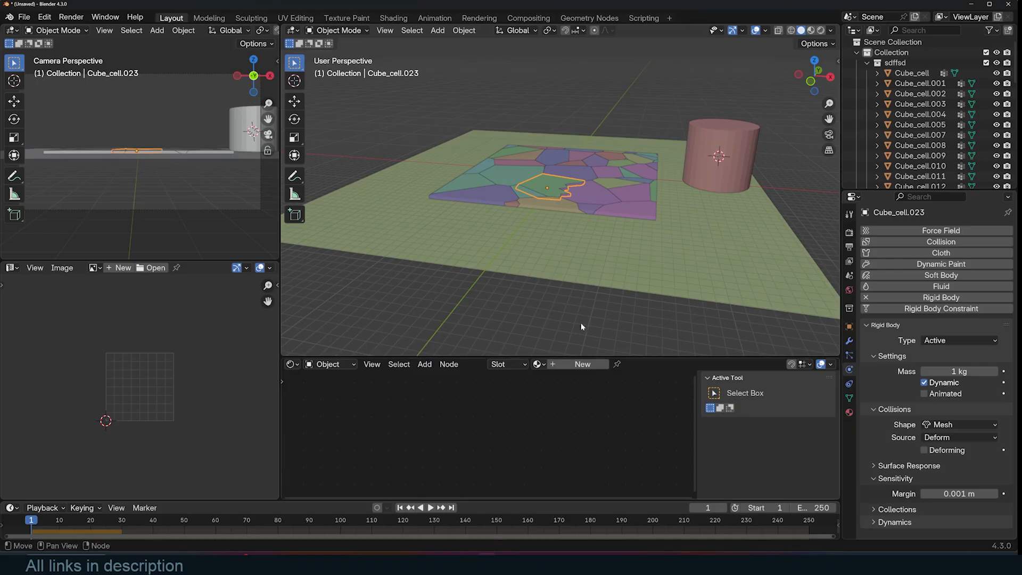
left_click(602, 262)
middle_click_drag(602, 262, 537, 154)
scroll(712, 218, "down", 3)
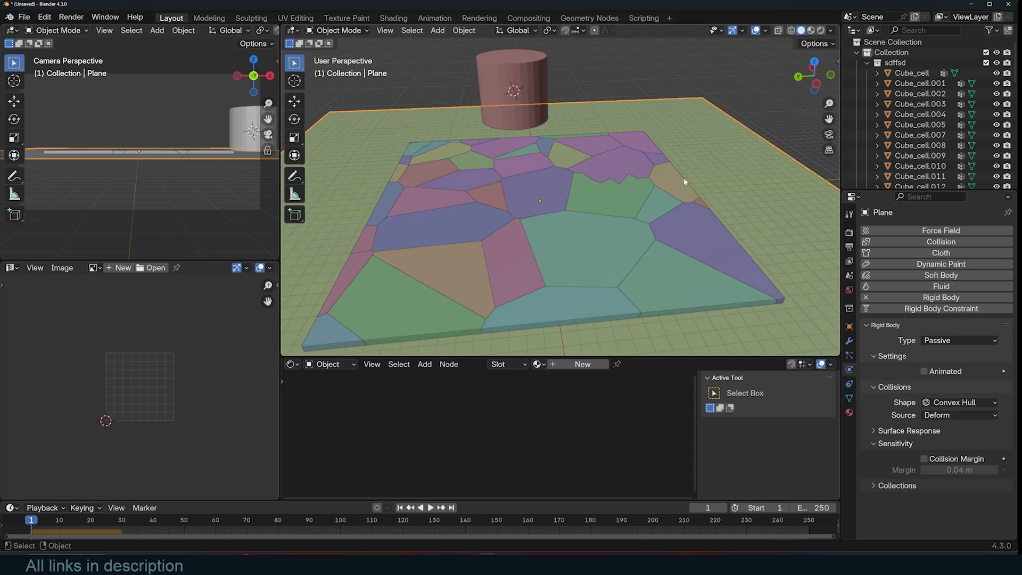
left_click(296, 102)
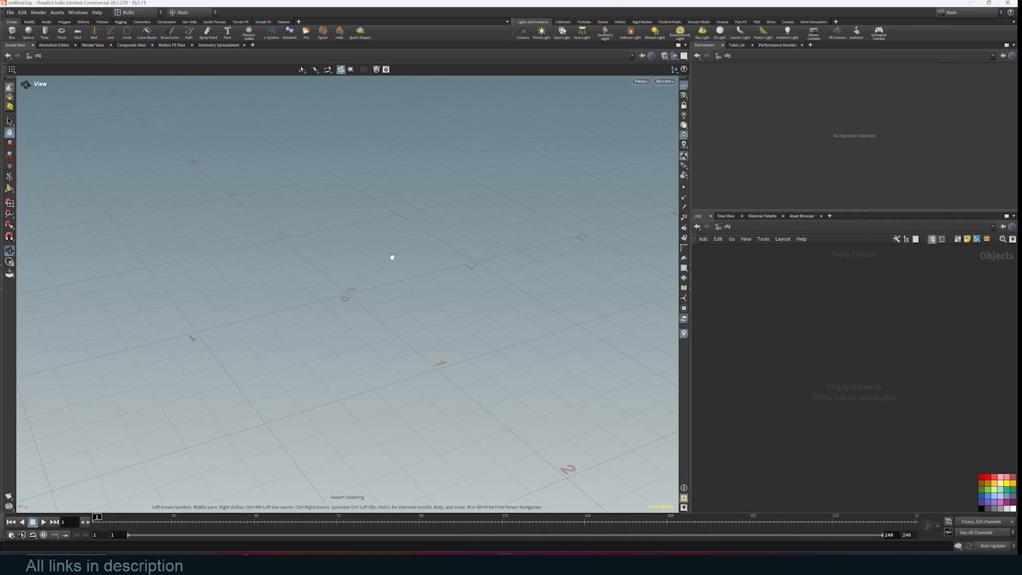
- Switch to Houdini, add a box object to the scene and enter its geometry network
key("Tab")
type("cube")
left_click(897, 302)
left_click(816, 287)
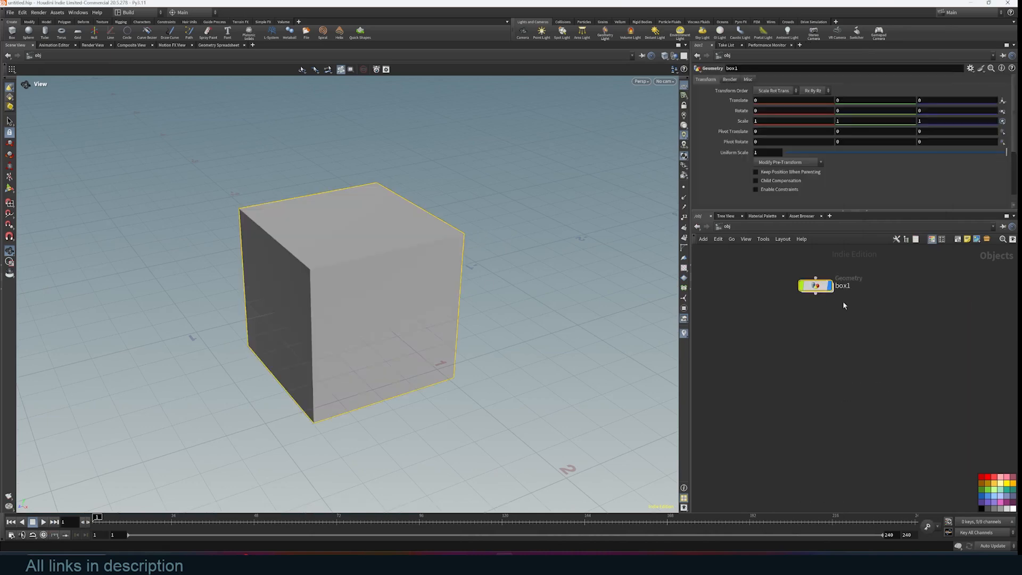
double_click(815, 287)
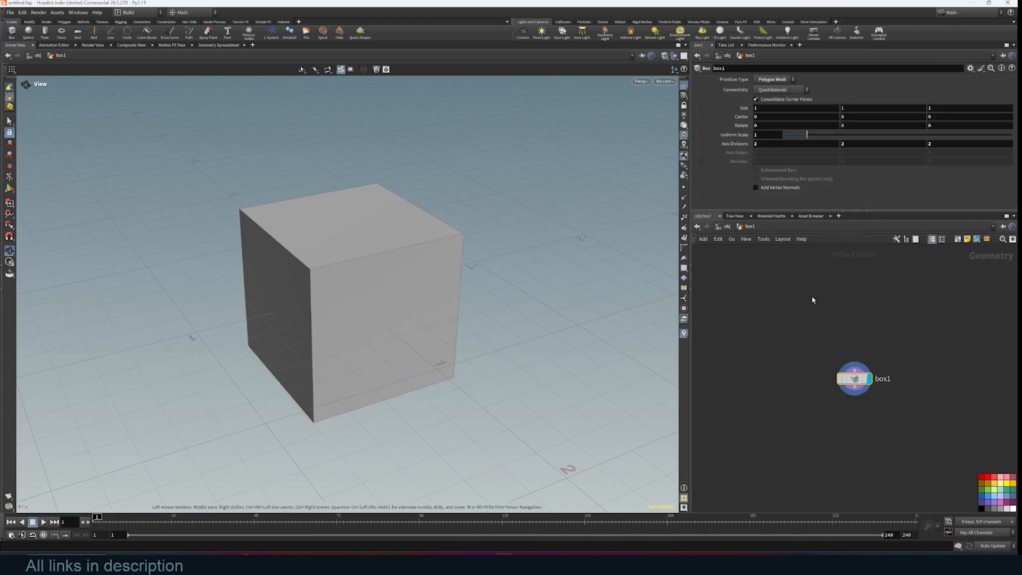
left_click_drag(841, 377, 764, 282)
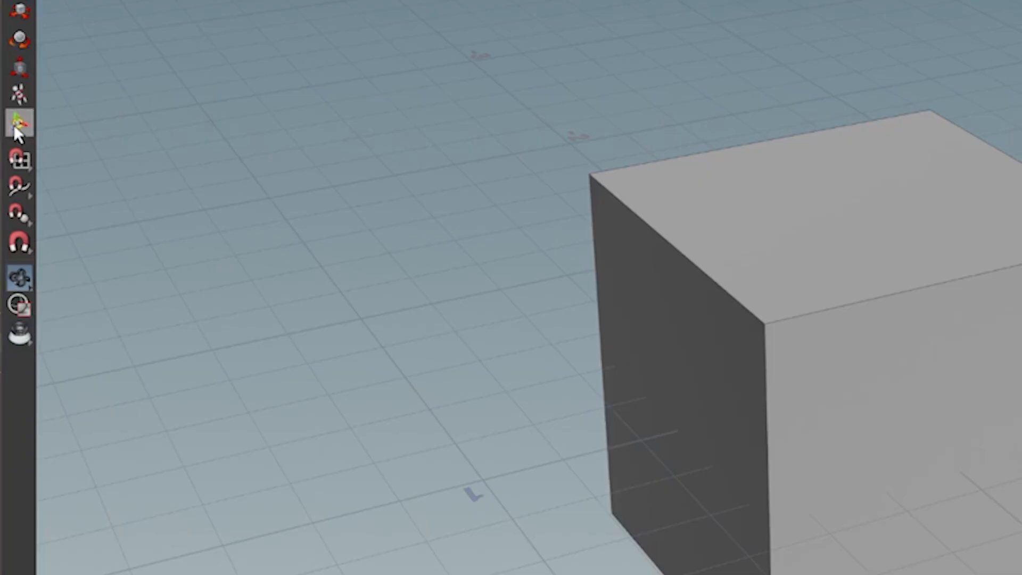
- Using the viewport handles, flatten the box to about 0.17 high and lengthen it along X to about 6.74
left_click(9, 189)
left_click_drag(348, 221, 342, 343)
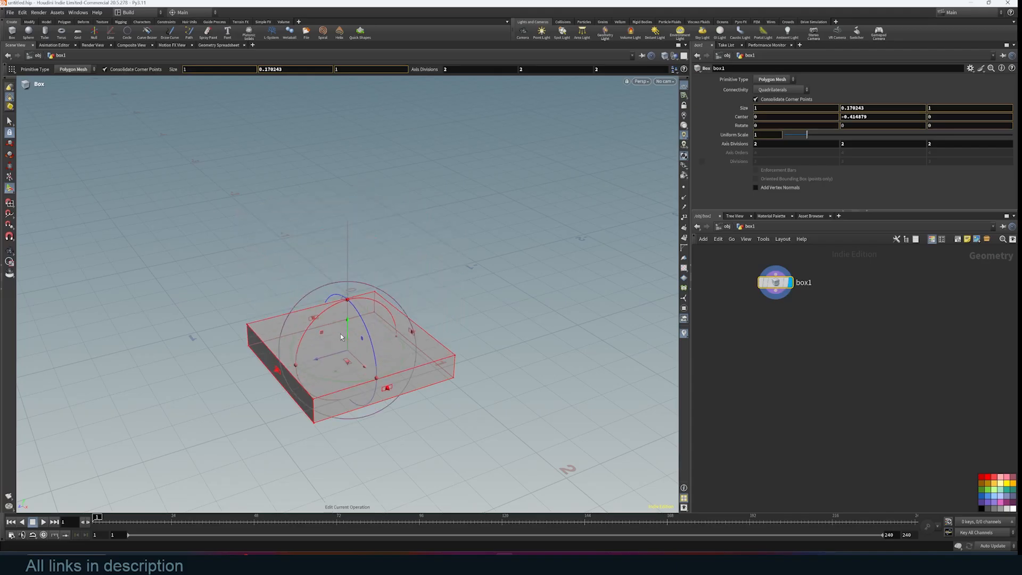
left_click_drag(389, 390, 515, 506)
right_click_drag(575, 302, 572, 224, "alt")
left_click_drag(388, 360, 335, 319, "alt")
left_click_drag(523, 297, 514, 268)
left_click_drag(535, 338, 556, 402)
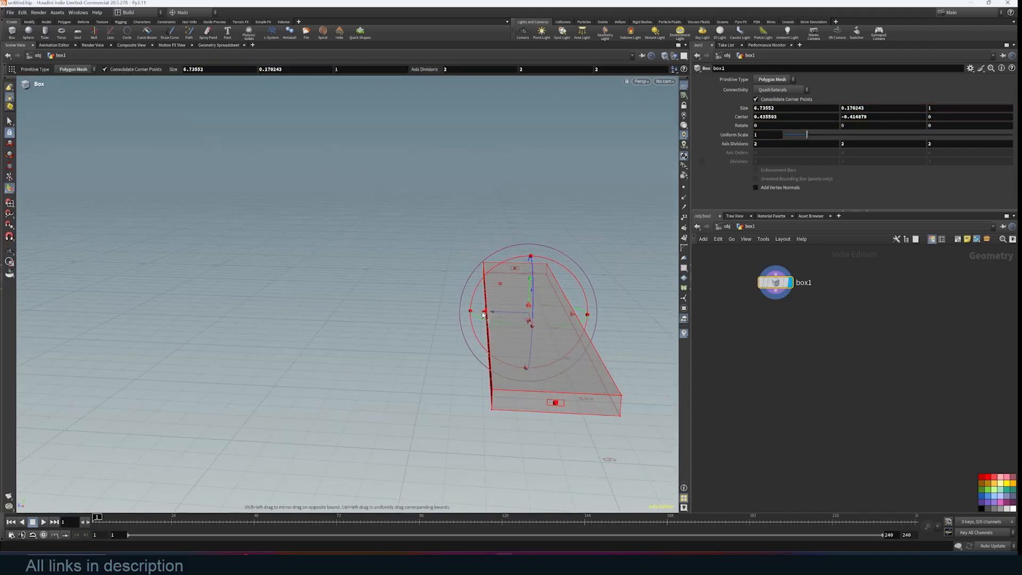
- Widen the flattened box on both sides along Z to about 2.64
left_click_drag(483, 312, 378, 309)
left_click_drag(572, 314, 602, 315)
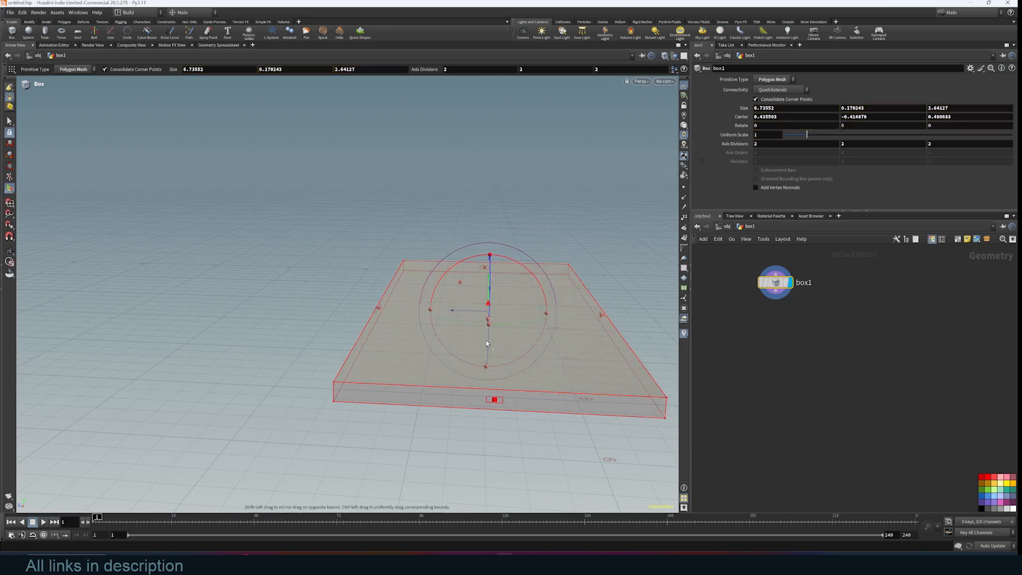
left_click_drag(513, 328, 341, 212, "alt")
left_click_drag(427, 326, 427, 333)
- Add a Match Size node connected to the box node and make it the displayed node
left_click_drag(463, 278, 805, 358, "alt")
scroll(868, 361, "up", 2)
middle_click_drag(868, 361, 910, 396)
middle_click_drag(775, 363, 800, 386)
left_click_drag(801, 325, 802, 343)
mouse_move(825, 339)
left_click(875, 356)
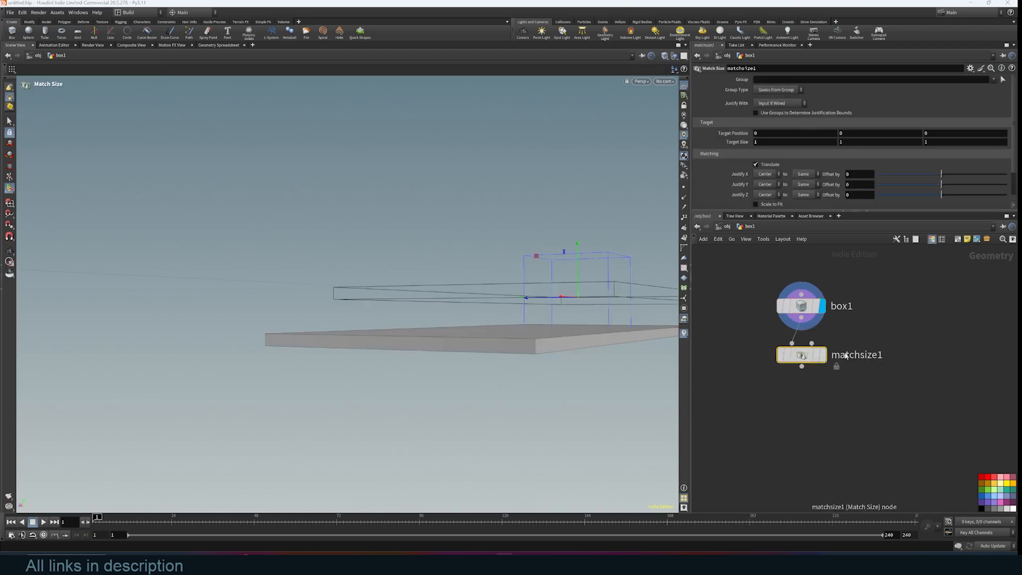
left_click(822, 355)
- Set Justify Y of the Match Size node to Min so the slab rests on the ground grid
left_click_drag(467, 292, 600, 317, "alt")
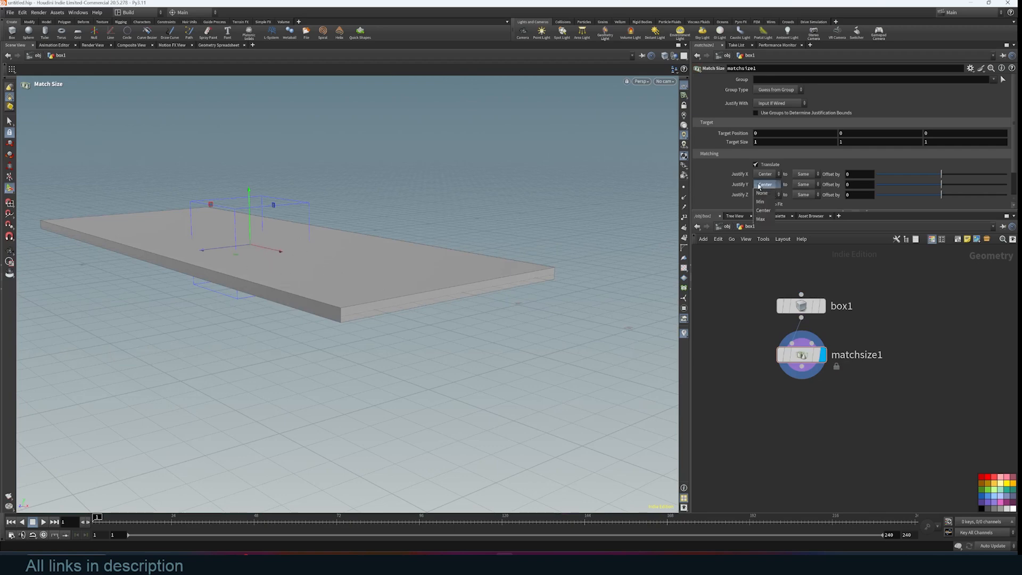
left_click(761, 201)
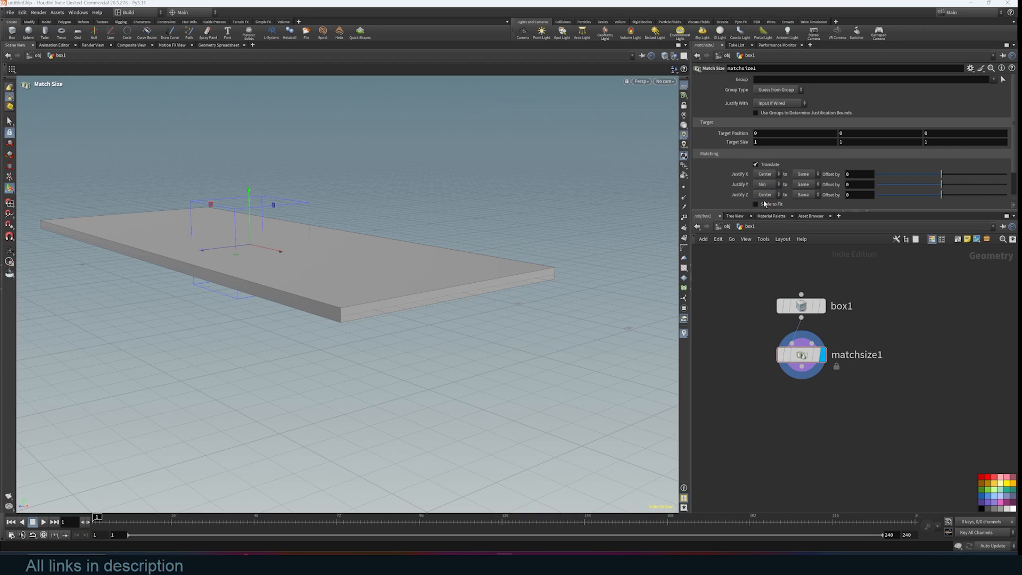
left_click_drag(458, 289, 451, 225, "alt")
left_click_drag(467, 313, 382, 308, "alt")
left_click_drag(427, 281, 343, 284, "alt")
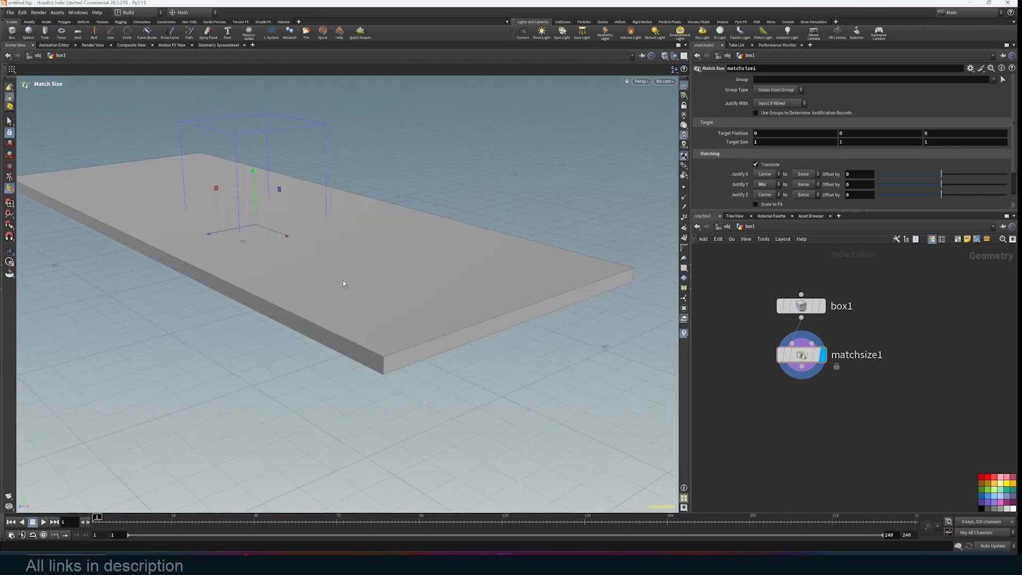
- Add a Scatter node connected to the Match Size output and display it
scroll(773, 383, "down", 1)
middle_click_drag(772, 383, 751, 319)
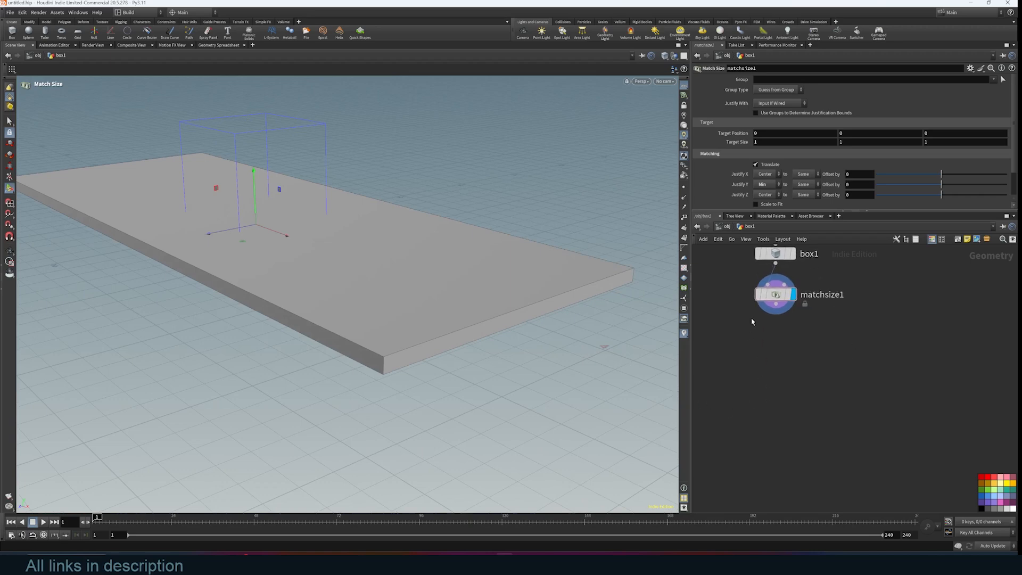
scroll(779, 317, "up", 1)
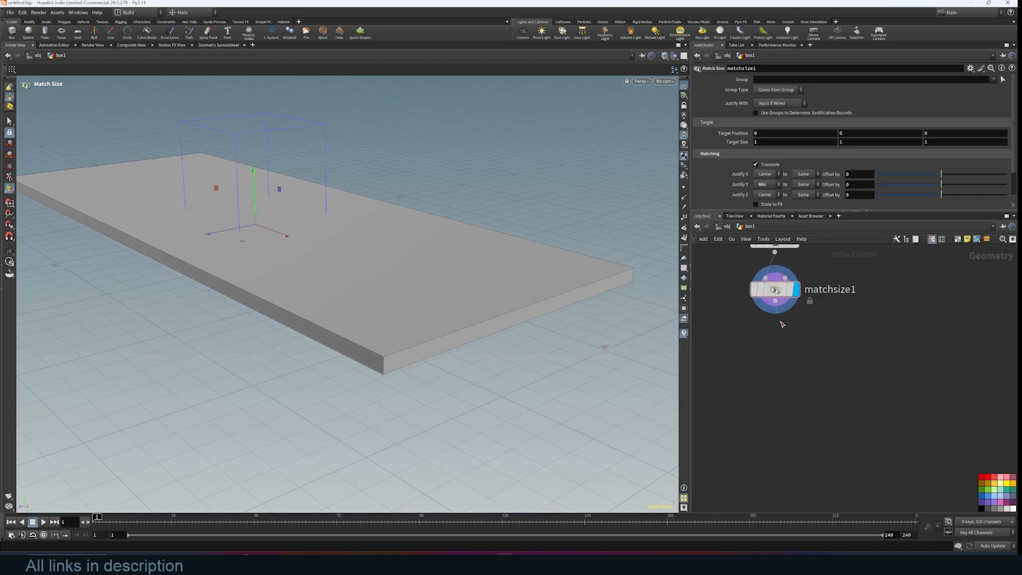
left_click_drag(775, 301, 791, 367)
type("sca")
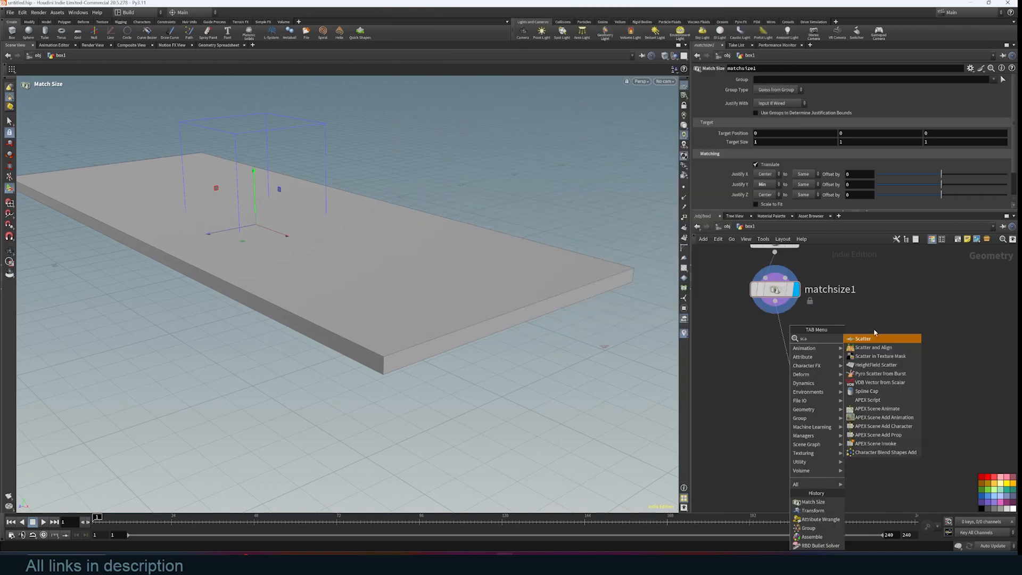
key("Return")
left_click(811, 366)
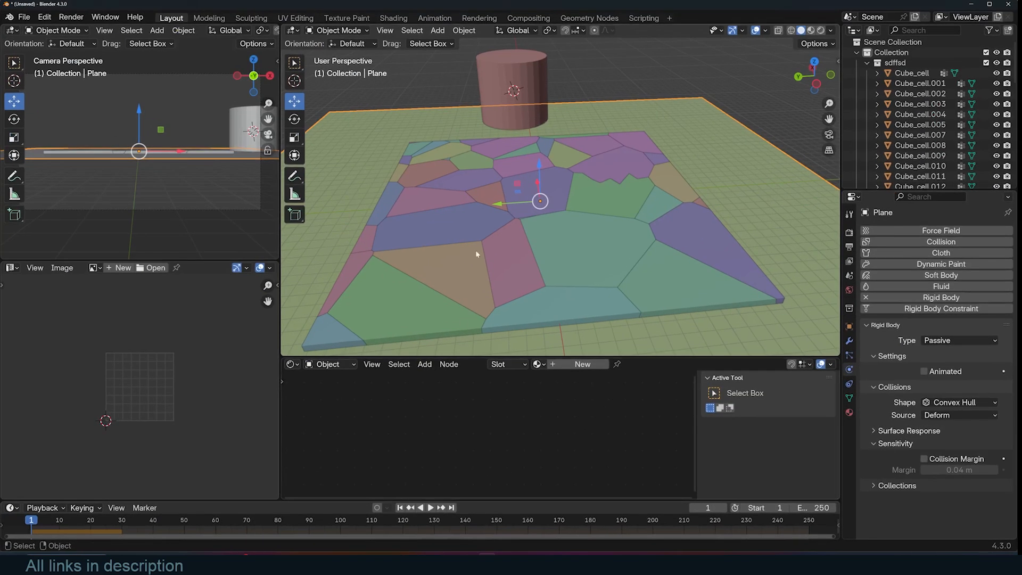
- Switch to Blender, select the cylinder and open the Cell Fracture settings to compare its fracturing options
left_click(552, 231)
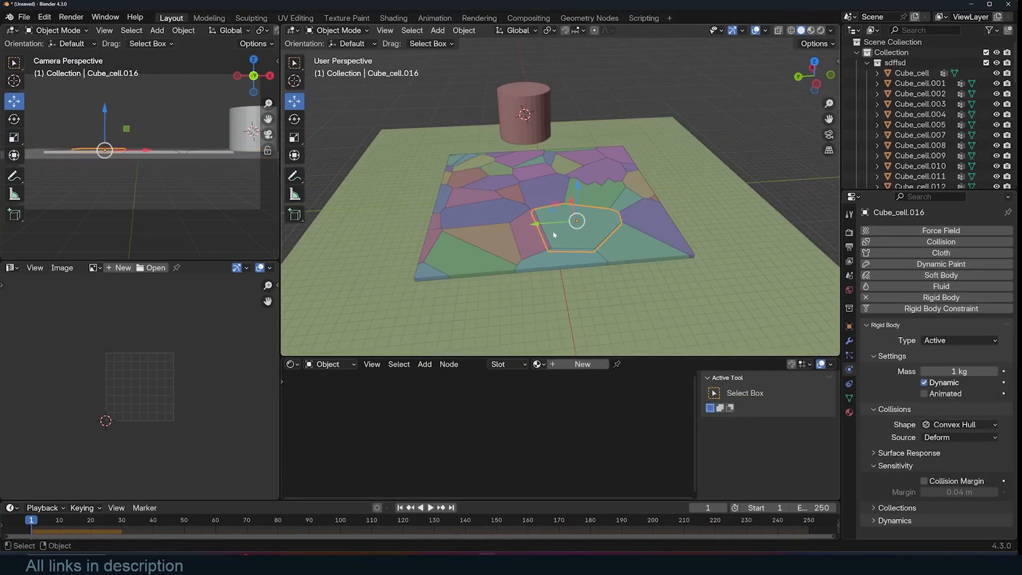
left_click(536, 107)
right_click(528, 97)
left_click(464, 30)
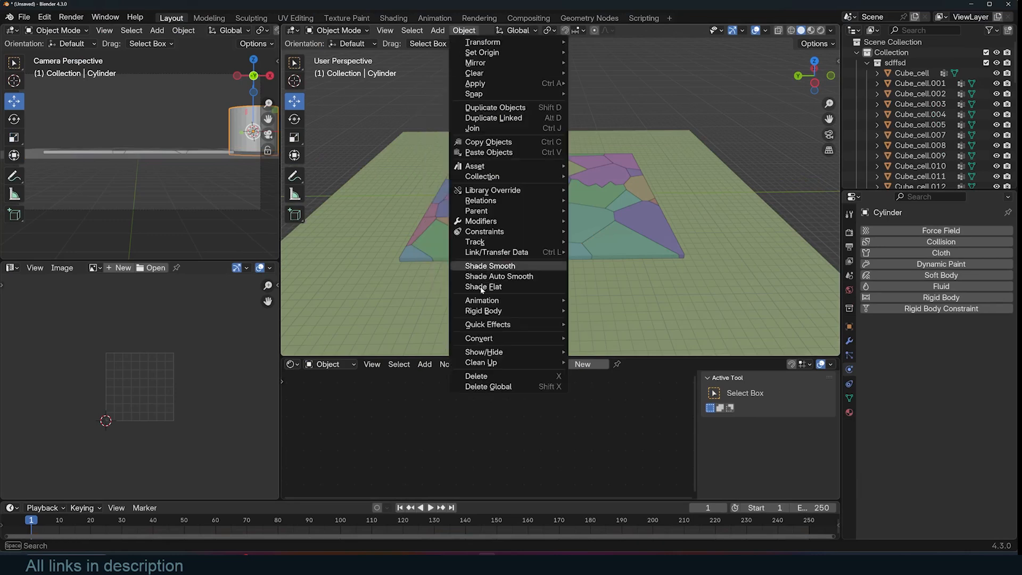
mouse_move(555, 329)
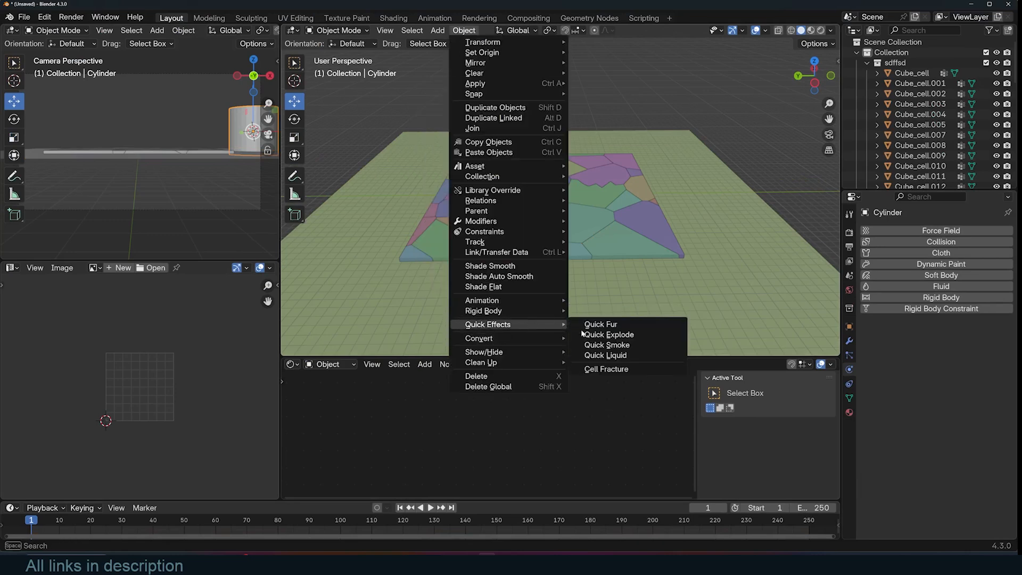
left_click(591, 369)
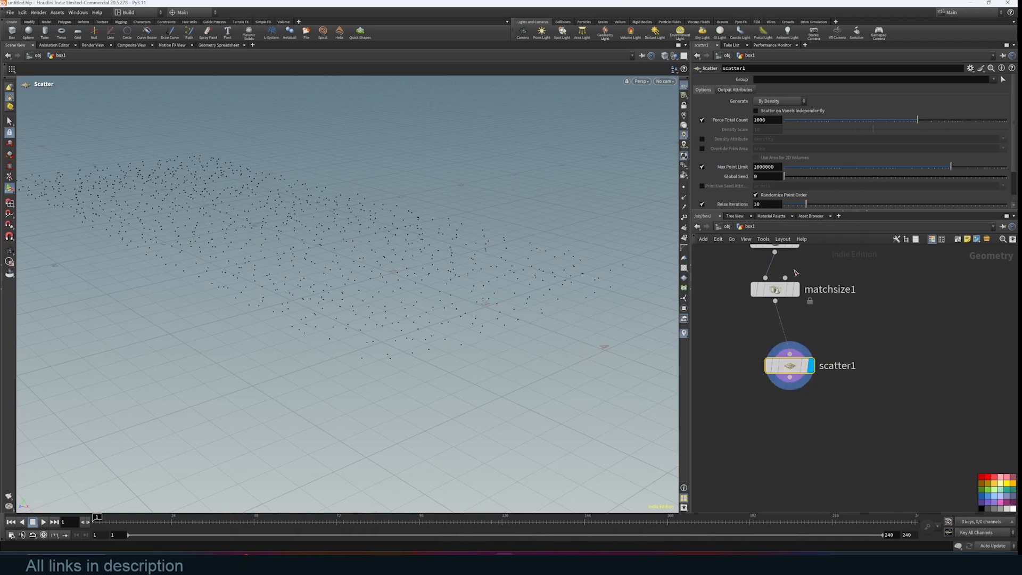
- Switch back to Houdini, set the Scatter node's Force Total Count to 36 and tidy the node layout
type("5")
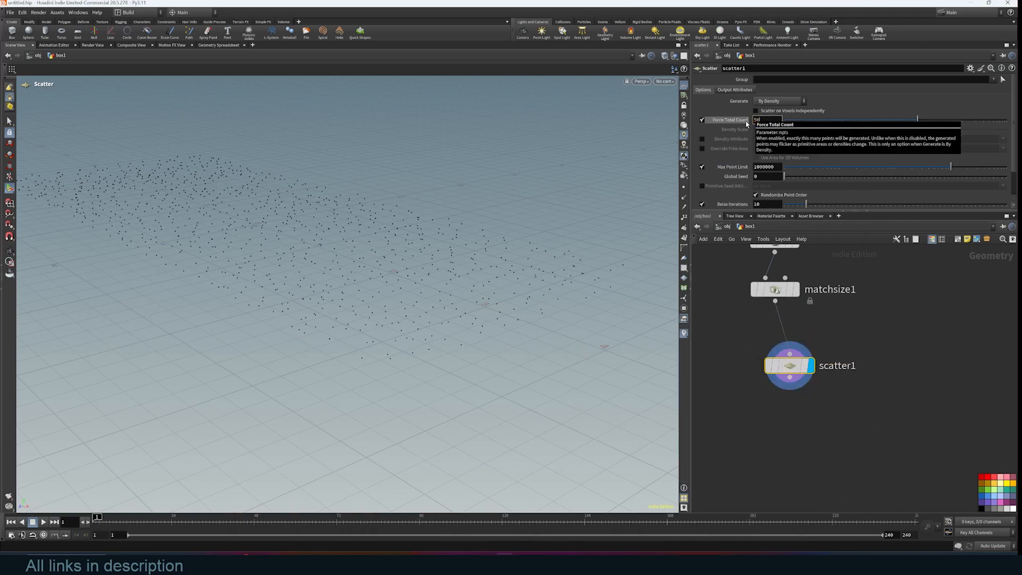
left_click_drag(903, 120, 887, 120)
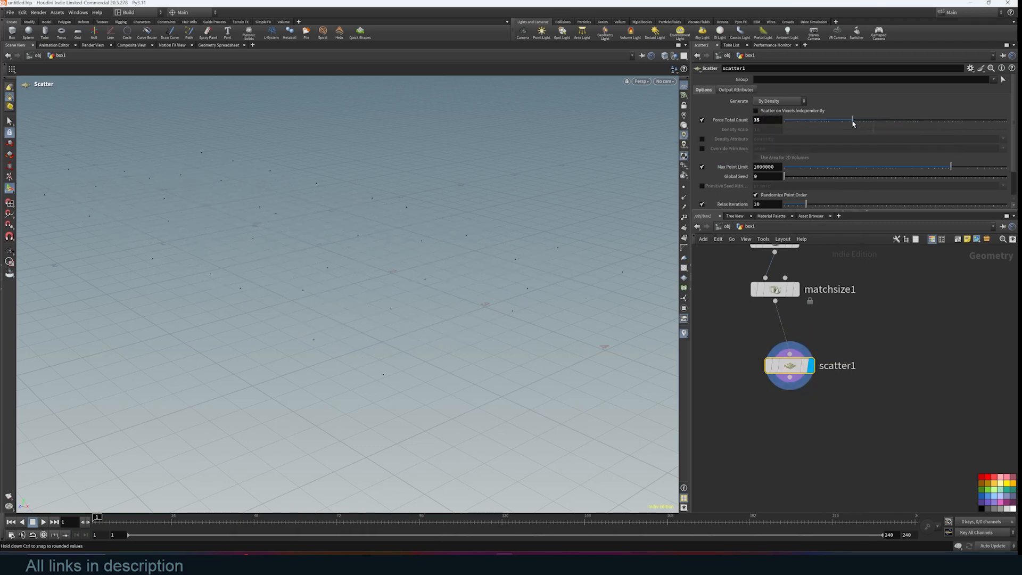
scroll(881, 356, "down", 2)
middle_click_drag(880, 355, 858, 335)
left_click_drag(802, 343, 837, 342)
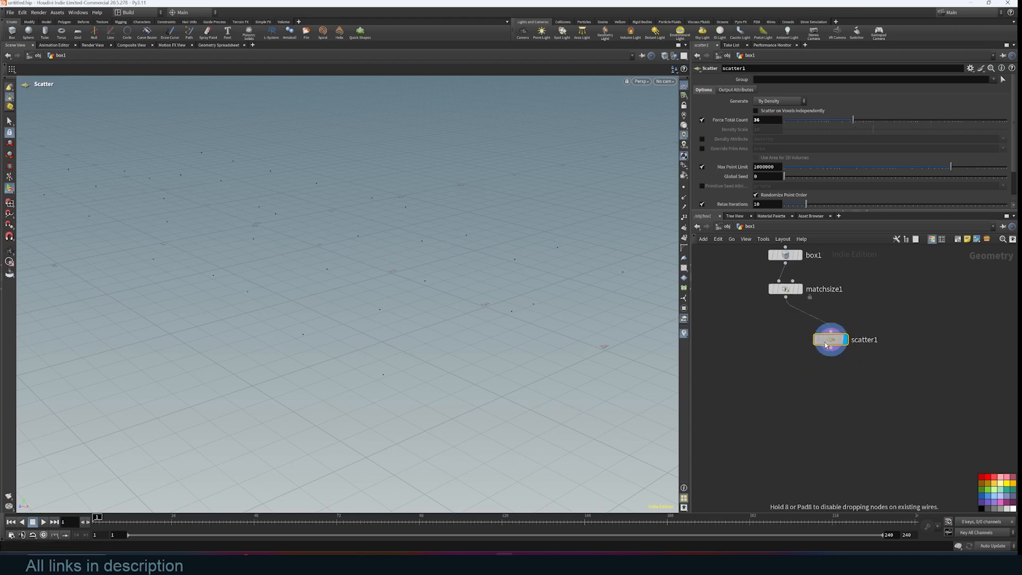
key("l")
- Add a Voronoi Fracture node connected to the Scatter output and display it
key("Tab")
type("vop")
key("BackSpace")
type("ro")
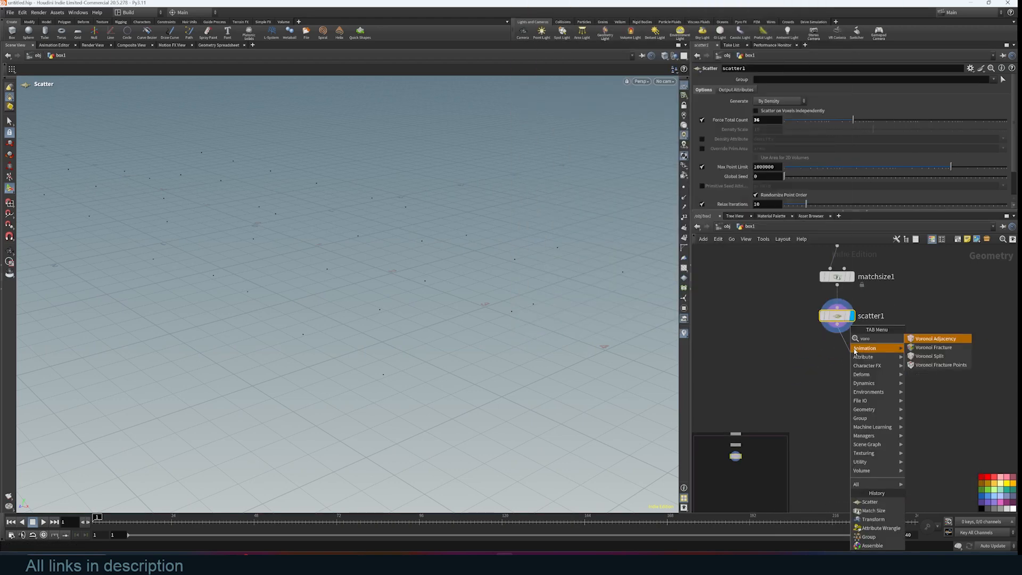
left_click(945, 347)
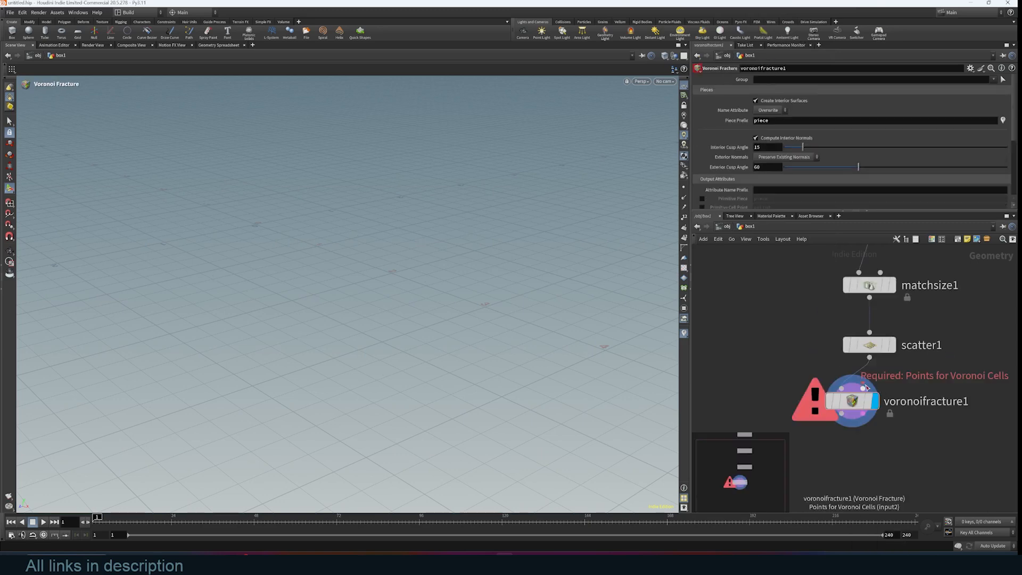
- Wire the Match Size output into Voronoi Fracture's geometry input and feed the Scatter points into its Voronoi cells input
middle_click_drag(908, 355, 910, 393)
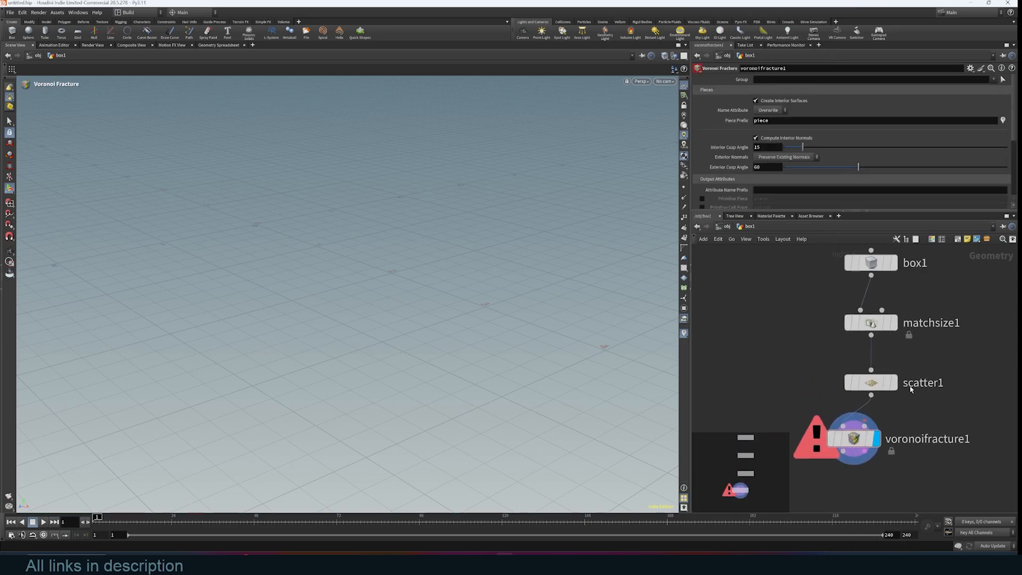
scroll(910, 392, "down", 2)
left_click(896, 334)
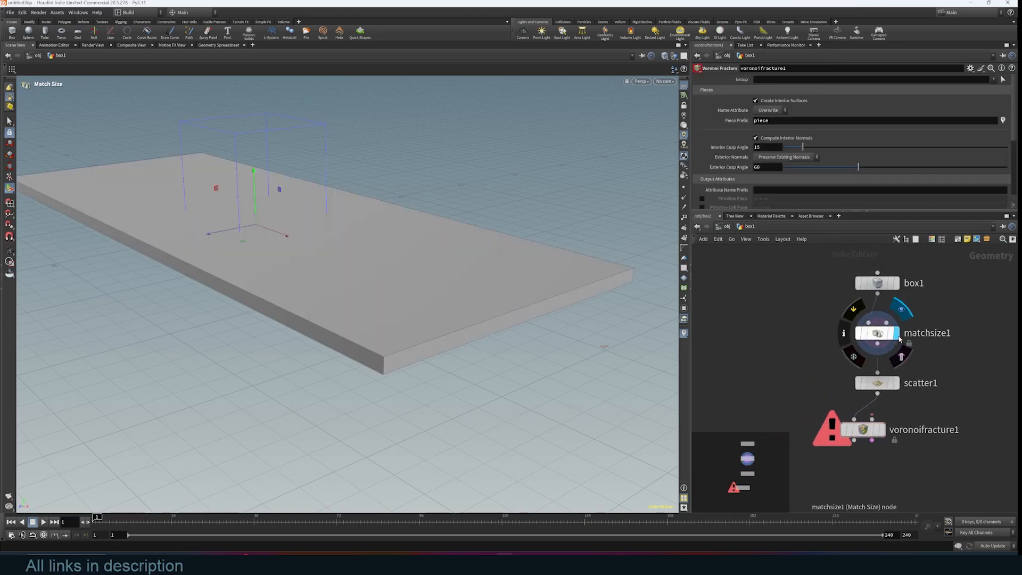
left_click_drag(877, 344, 854, 420)
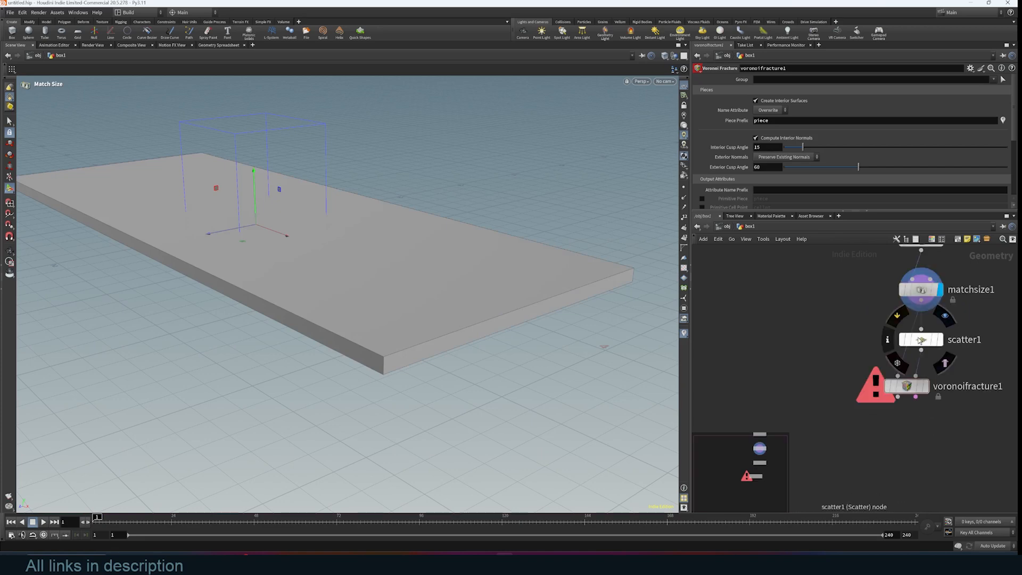
left_click(930, 364)
left_click_drag(468, 305, 366, 250, "alt")
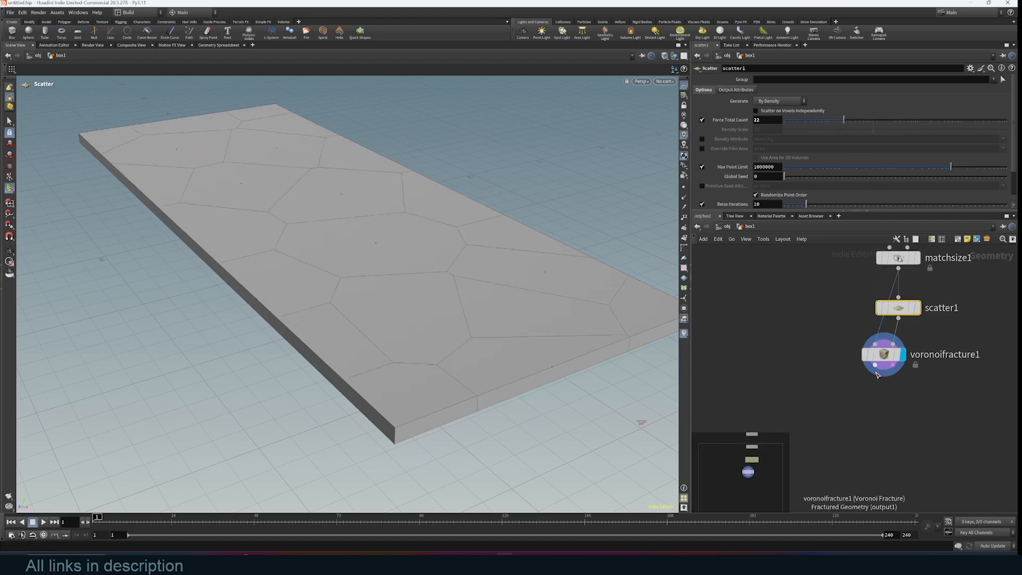
- Add an Exploded View node after Voronoi Fracture and display the separated pieces
key("Tab")
mouse_move(850, 393)
type("ex")
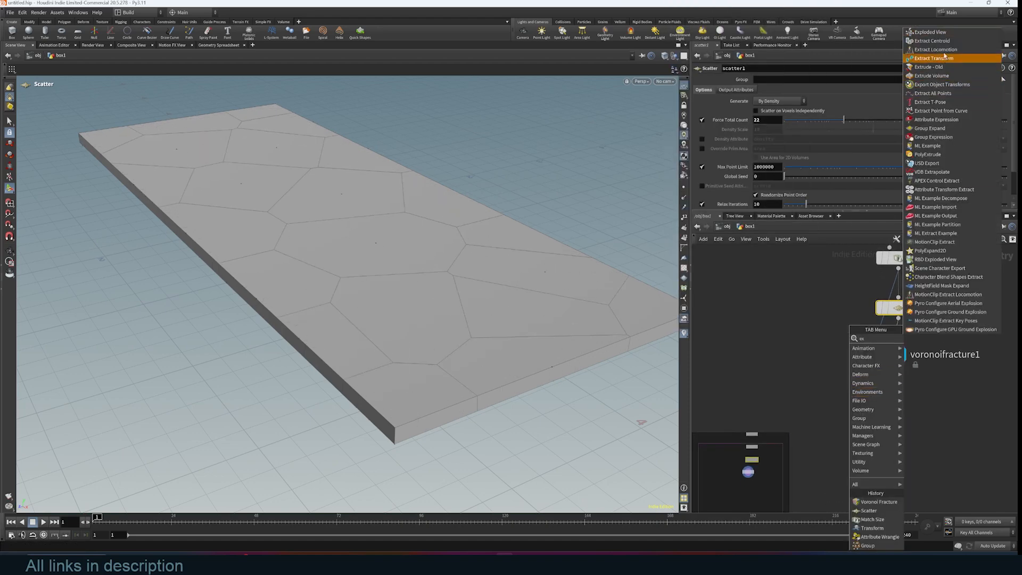
left_click(942, 32)
left_click(868, 399)
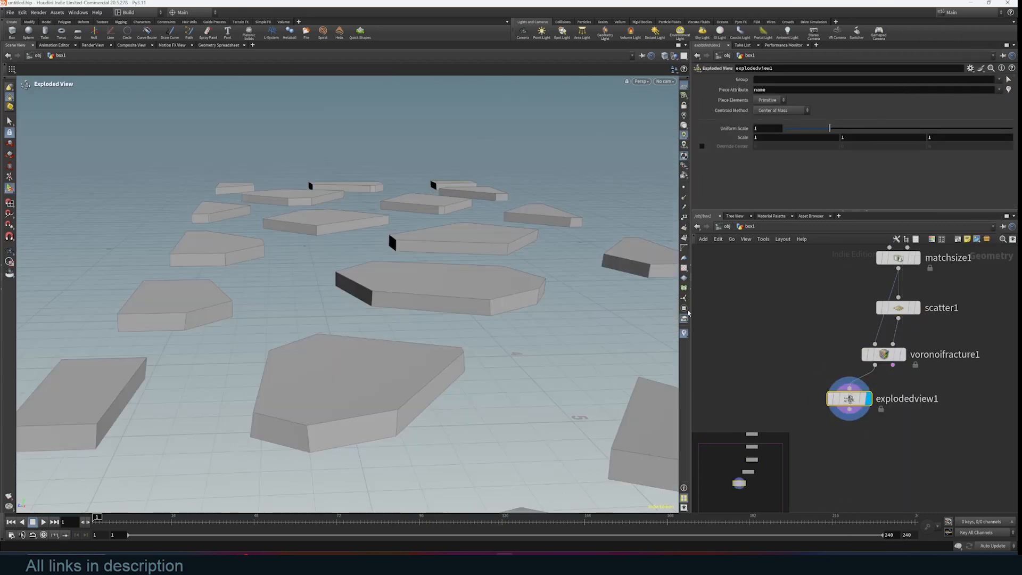
- Insert an RBD Interior Detail node between Voronoi Fracture and Exploded View
middle_click(880, 354)
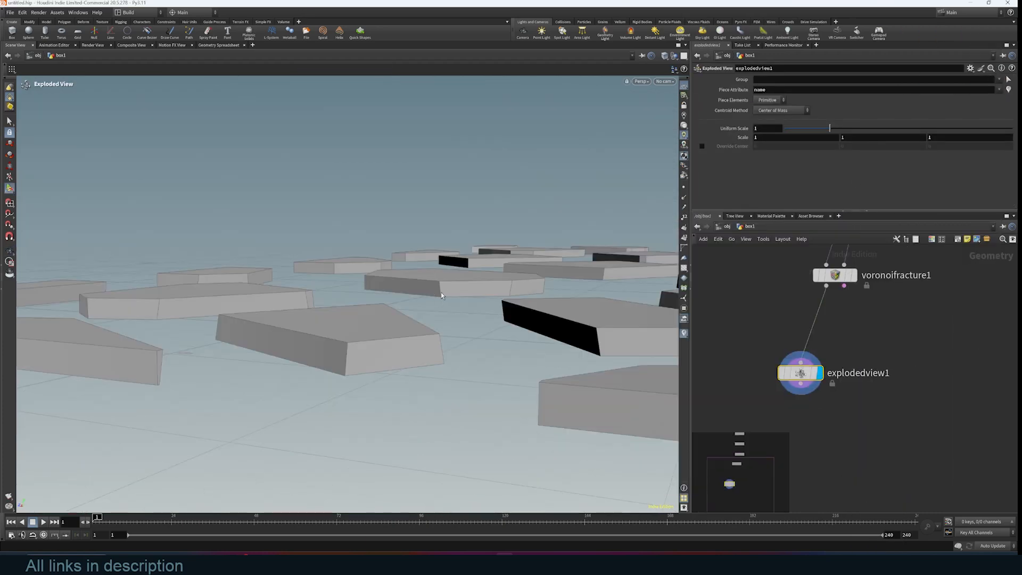
key("Tab")
type("in")
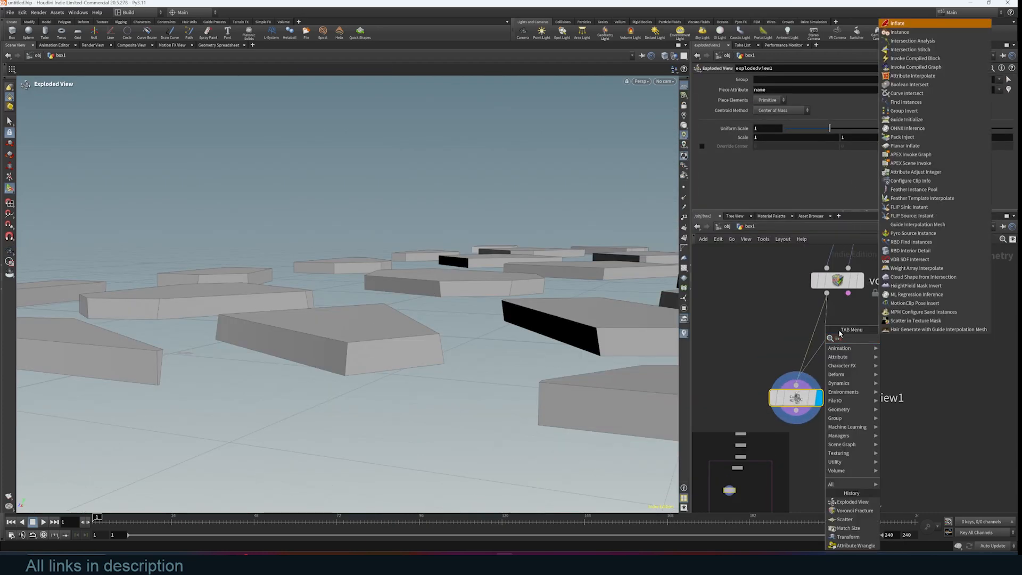
type("ter")
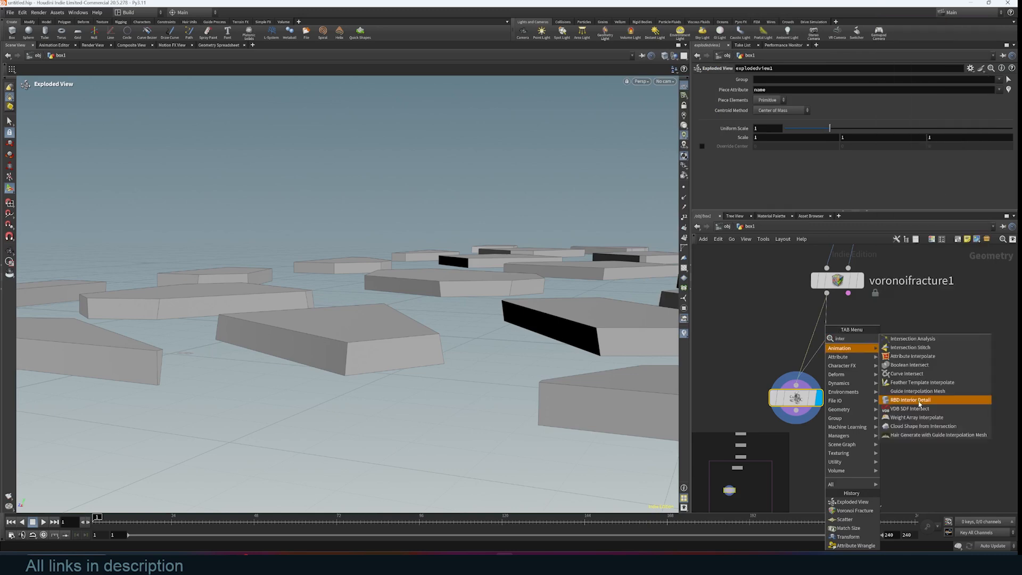
left_click(910, 400)
left_click(825, 340)
- Reduce the RBD Interior Detail node's Detail Size while displaying the exploded pieces to check their roughened inner faces
left_click_drag(626, 297, 586, 306)
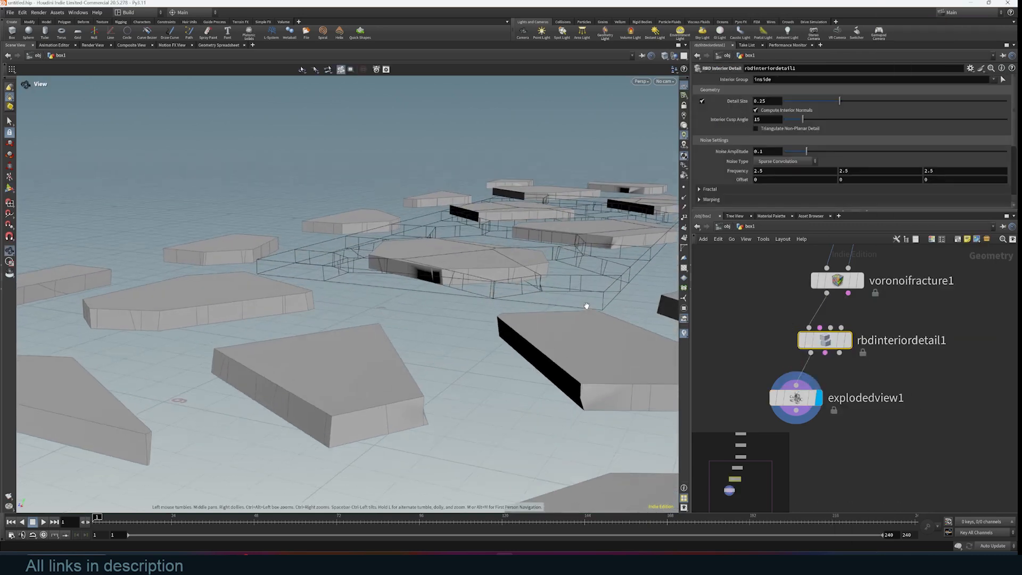
left_click(847, 339)
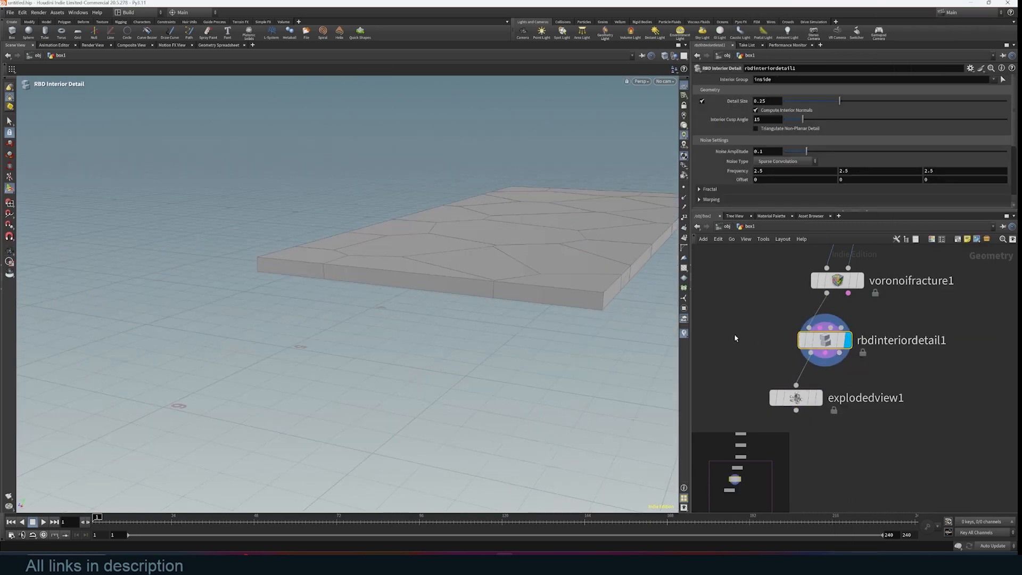
left_click(818, 397)
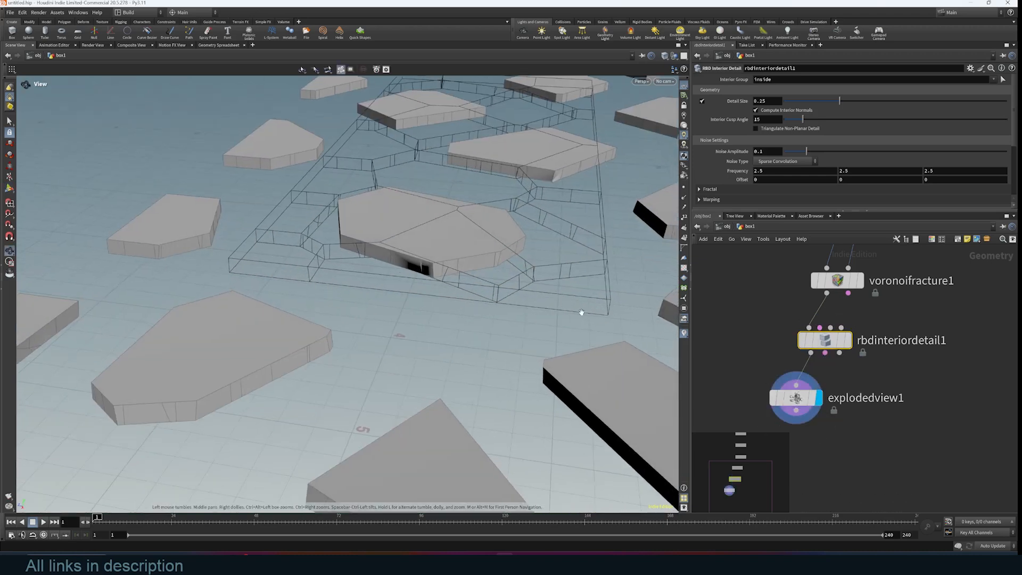
left_click_drag(820, 101, 793, 111)
left_click_drag(419, 263, 483, 301, "alt")
- Add an RBD Material Fracture node as a second branch from the Match Size output
middle_click_drag(956, 398, 896, 404)
middle_click_drag(941, 351, 934, 391)
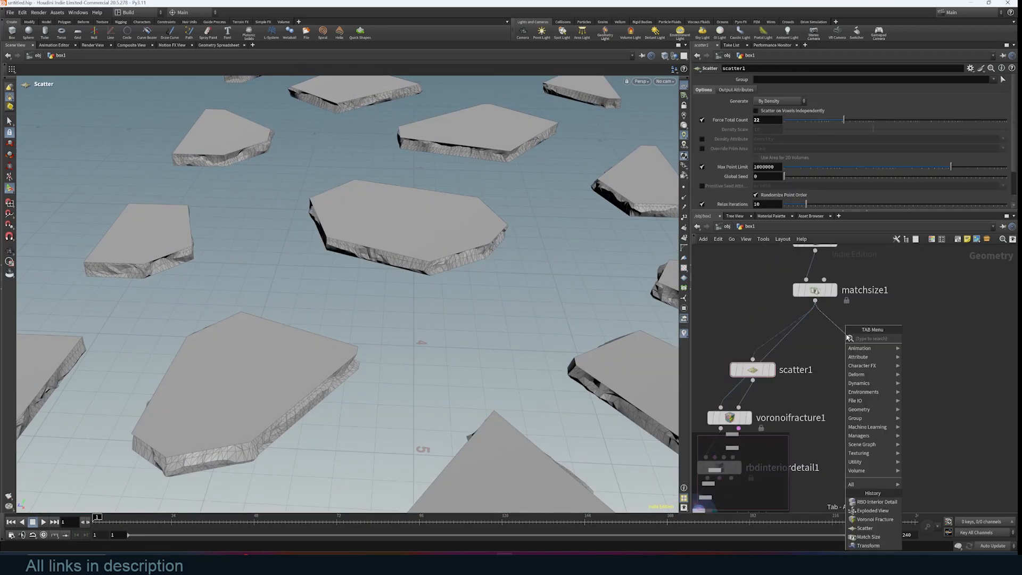
type("rbfra")
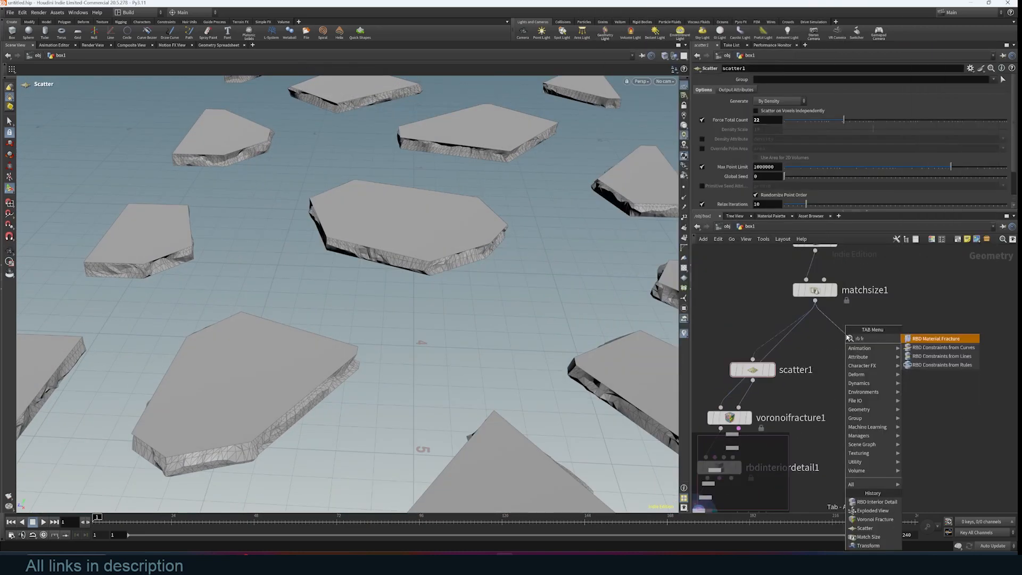
left_click(952, 341)
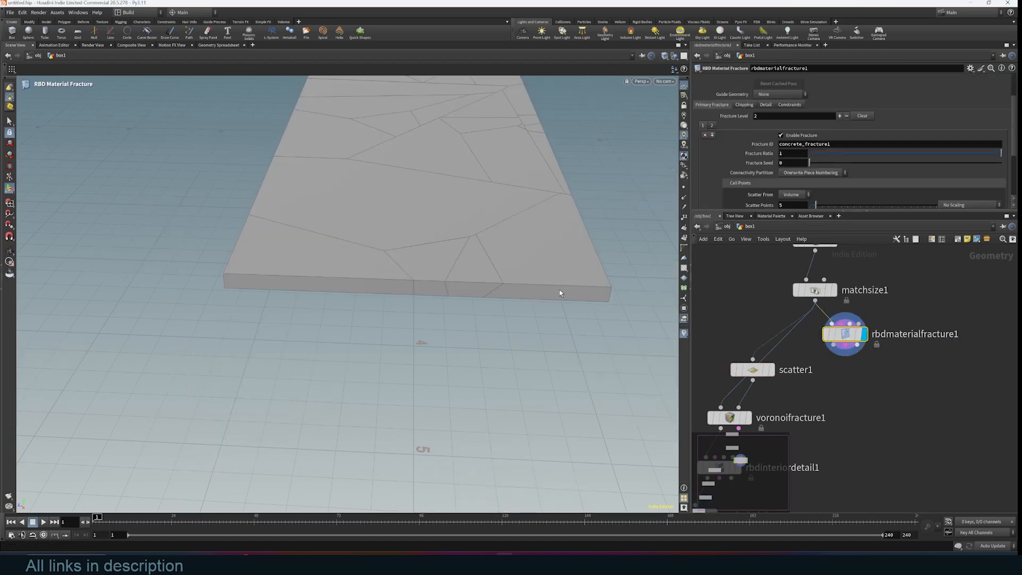
- Add an Exploded View node after RBD Material Fracture and display the separated concrete pieces
key("Tab")
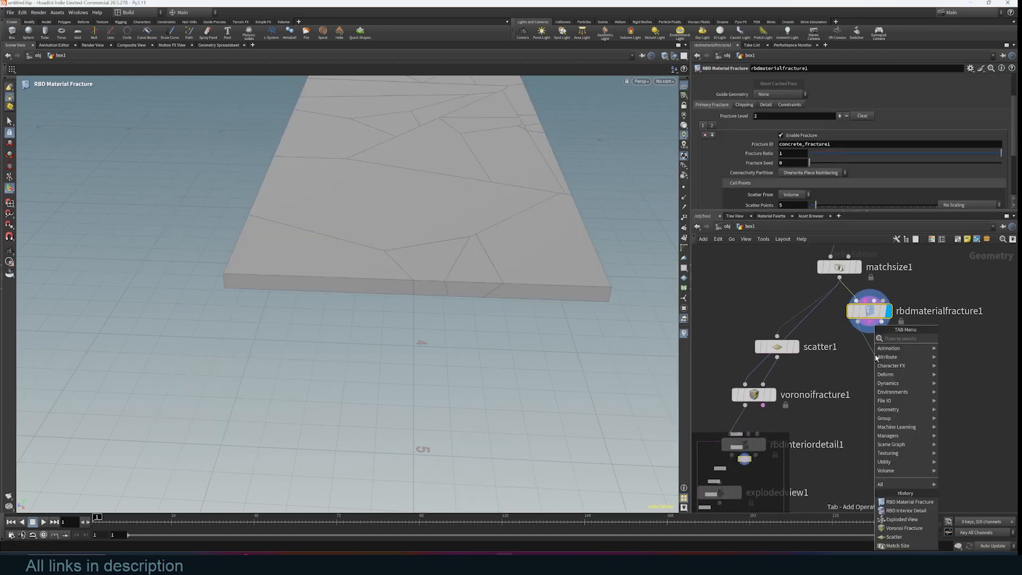
type("ex")
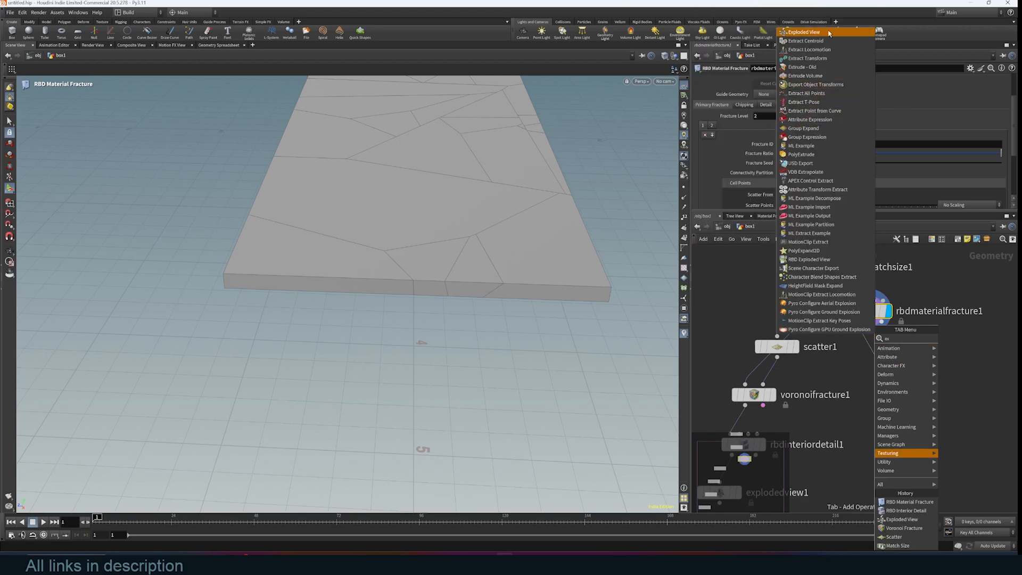
left_click(828, 33)
left_click(891, 350)
left_click(894, 355)
left_click_drag(562, 277, 454, 337, "alt")
scroll(454, 338, "down", 5)
- Enable Edge Detail in the Detail settings of the RBD Material Fracture node
left_click(868, 311)
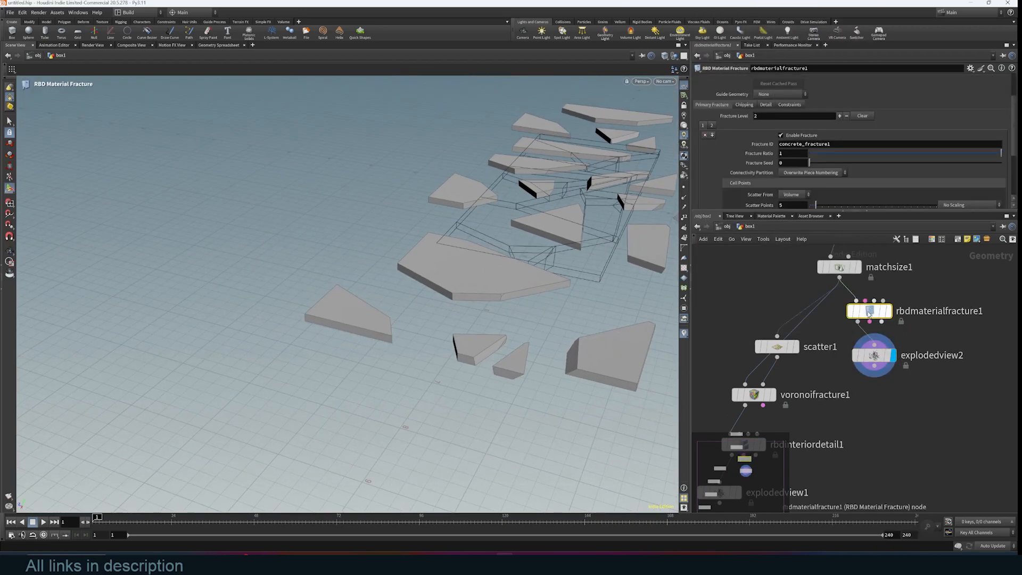
left_click(764, 105)
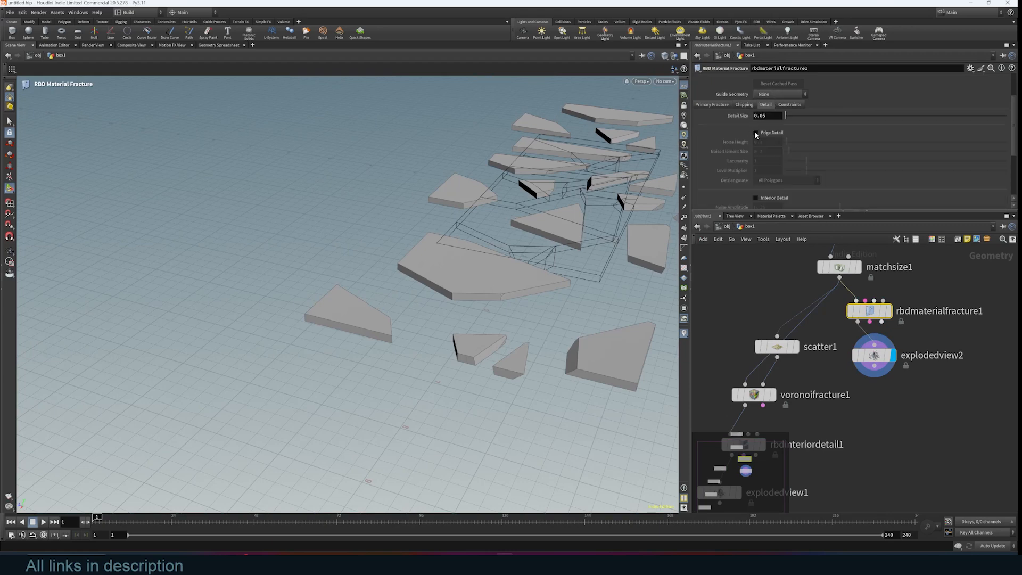
left_click(755, 133)
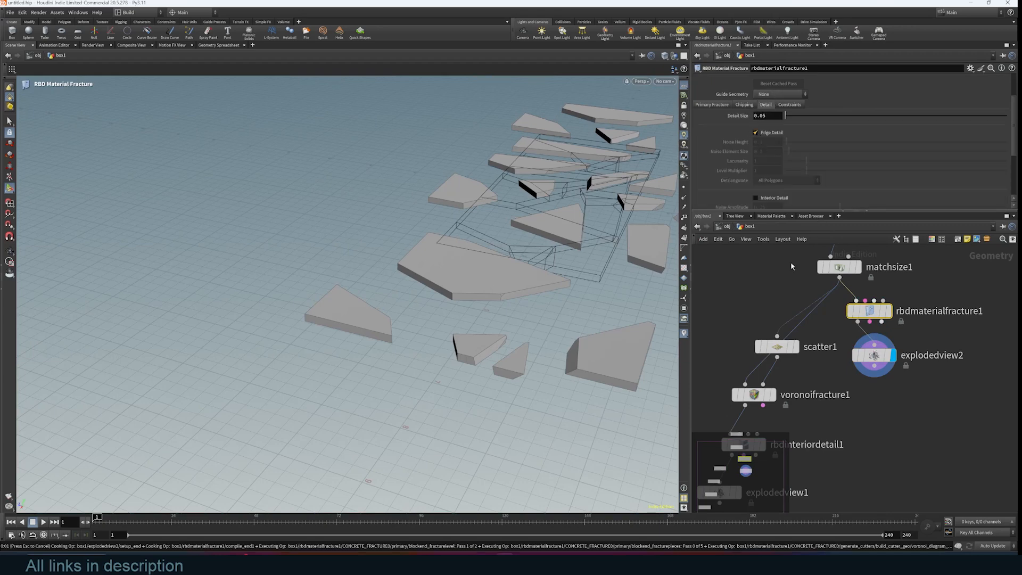
key("Escape")
- Compare the exploded RBD Material Fracture pieces with the exploded Voronoi pieces by displaying the Voronoi branch's Exploded View
left_click_drag(596, 306, 620, 237, "alt")
middle_click(873, 355)
middle_click_drag(793, 436, 910, 326)
left_click(854, 381)
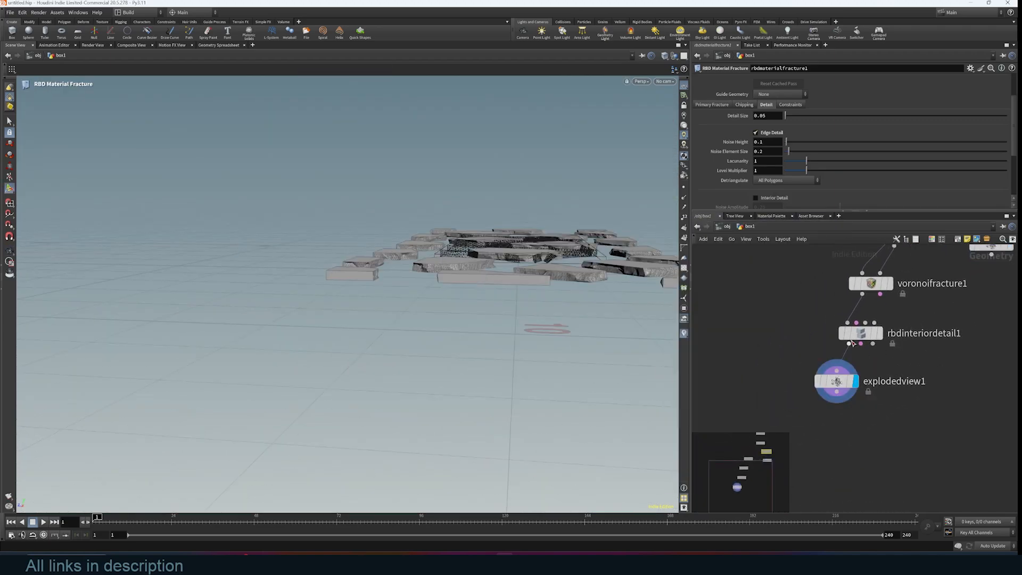
left_click(945, 368)
left_click_drag(576, 295, 609, 373, "alt")
- Delete the RBD Material Fracture branch with its Exploded View and close the console message window
middle_click_drag(889, 319, 796, 451)
left_click_drag(971, 297, 886, 404)
key("Delete")
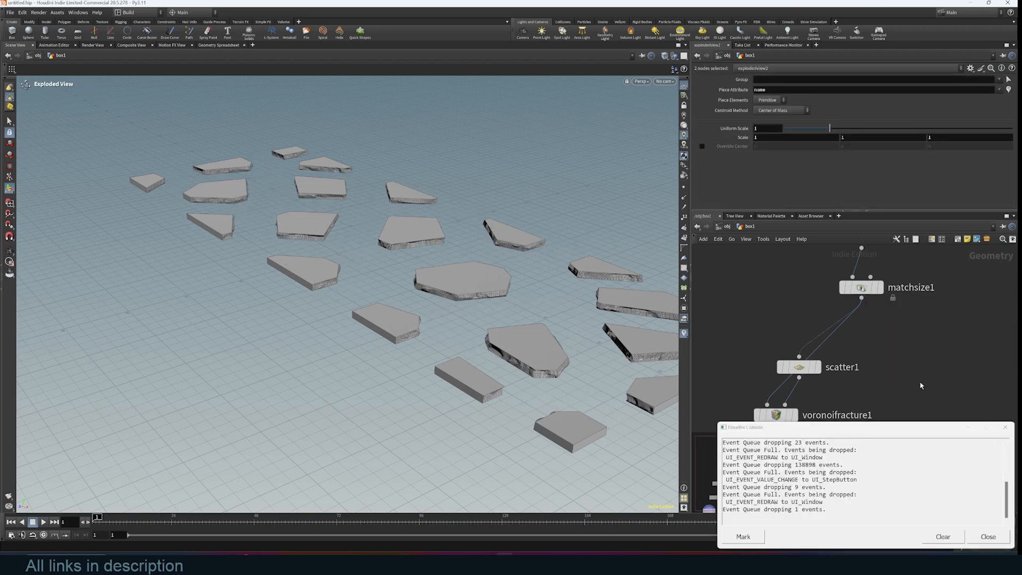
left_click(982, 538)
- Move the Scatter node aside and review the outputs of the Voronoi fracture chain, ending with the exploded pieces
middle_click_drag(900, 378, 956, 324)
scroll(956, 324, "up", 1)
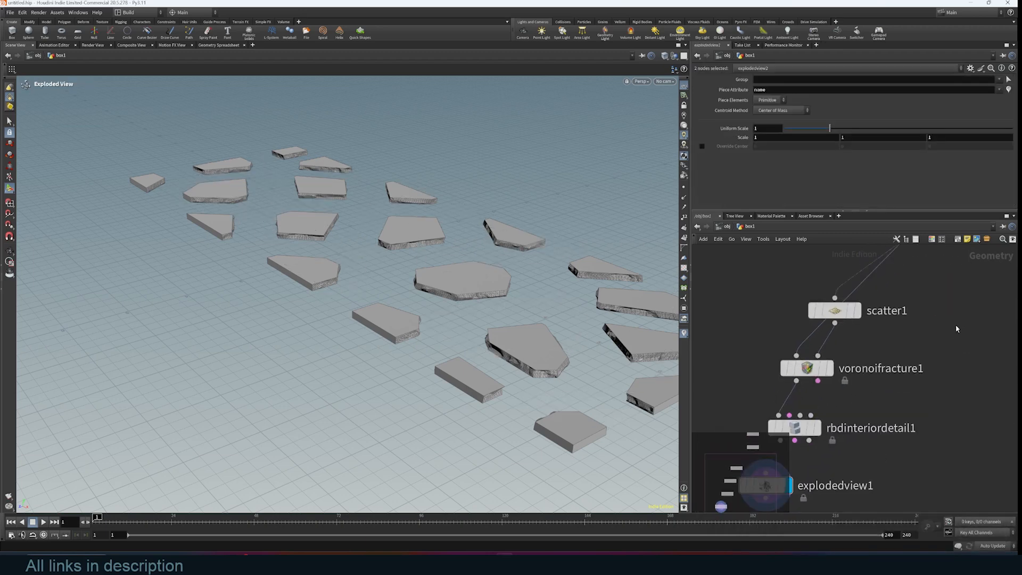
scroll(955, 324, "down", 2)
left_click_drag(877, 318, 966, 317)
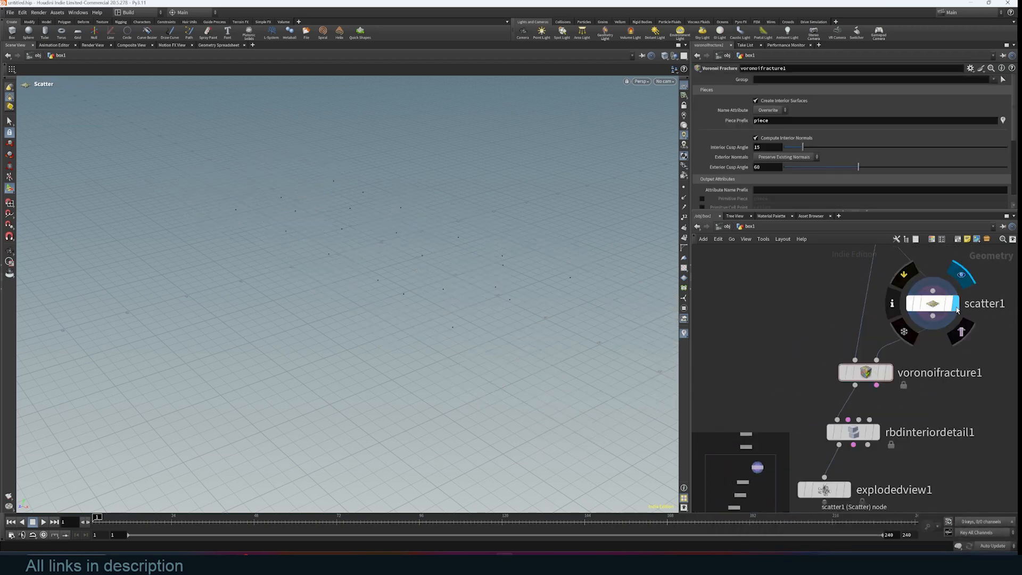
scroll(930, 376, "down", 3)
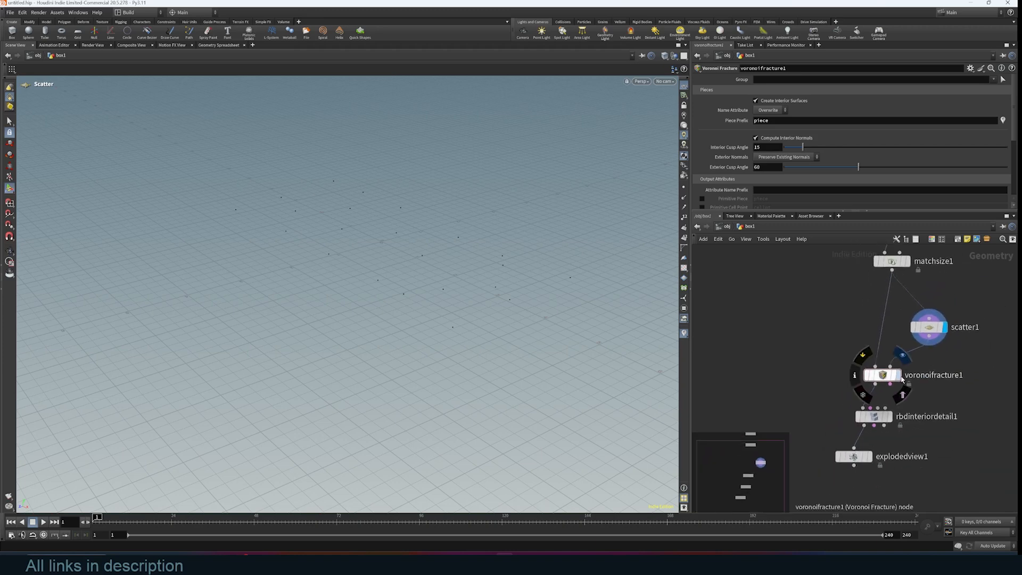
left_click(900, 375)
middle_click_drag(901, 379, 909, 338)
left_click(899, 379)
left_click(876, 416)
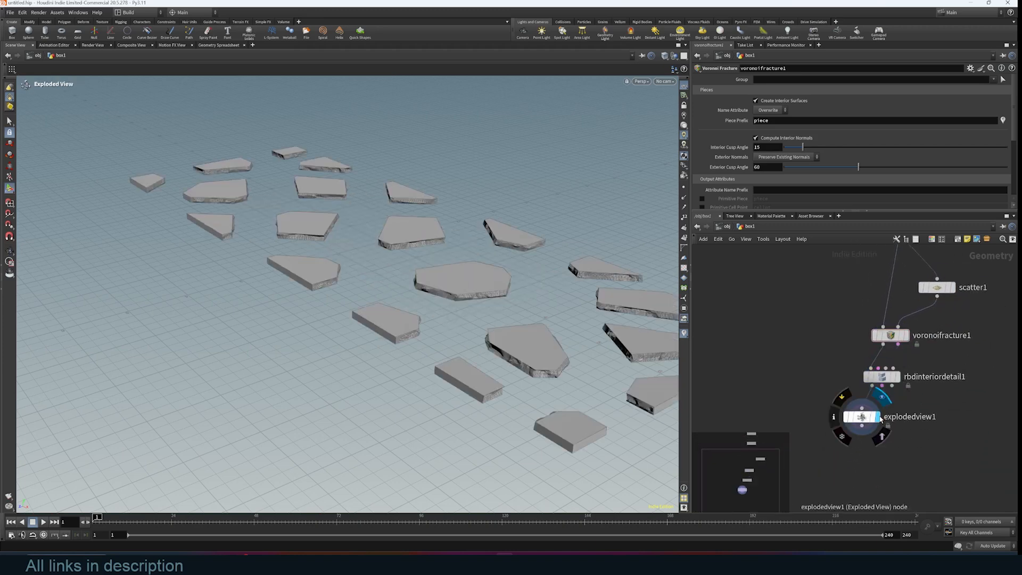
left_click_drag(530, 298, 483, 264, "alt")
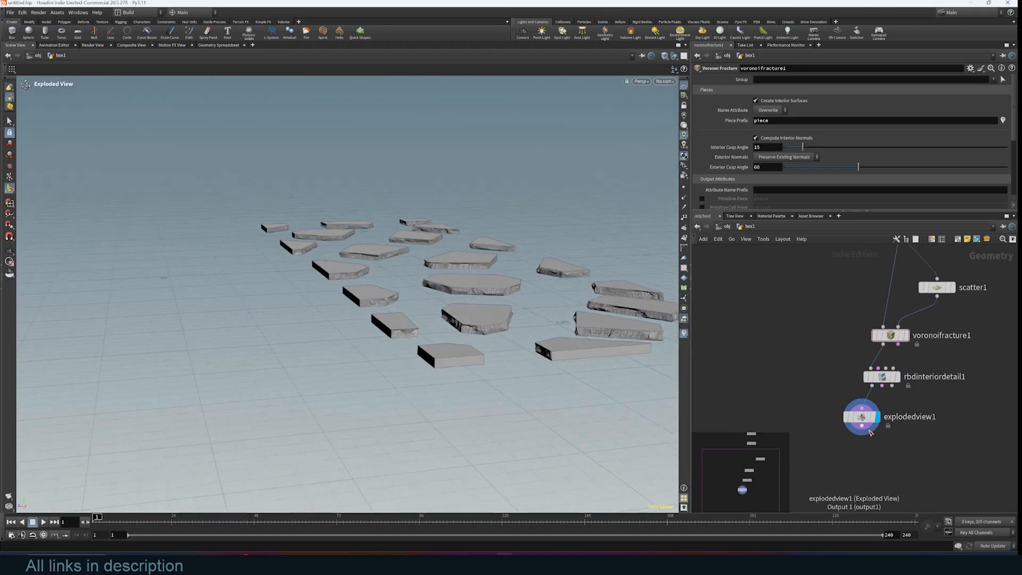
mouse_move(540, 339)
left_mouse_down("alt")
mouse_move(584, 358)
mouse_move(547, 337)
mouse_move(558, 339)
left_mouse_up("alt")
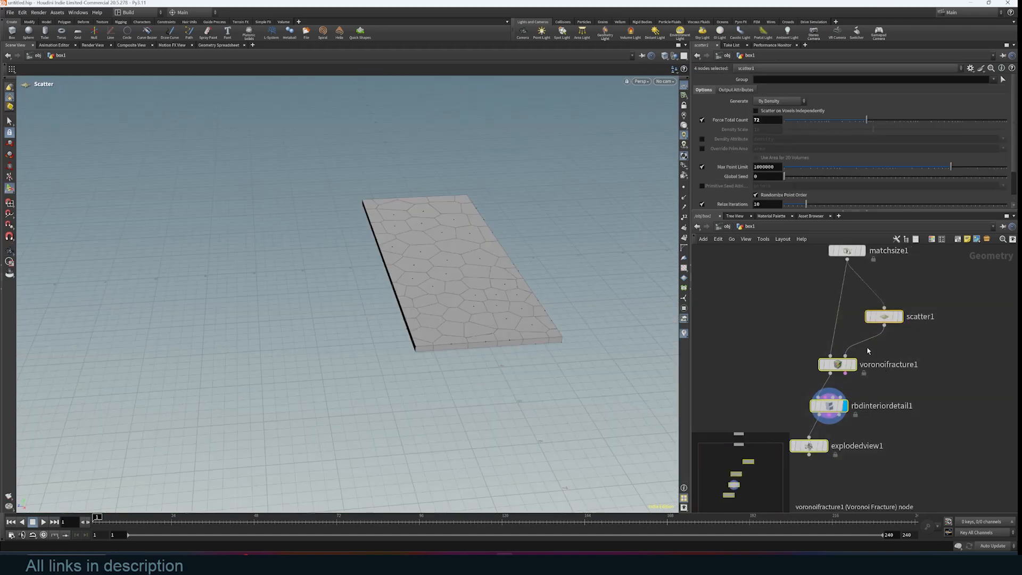
- Replace the Scatter, Voronoi Fracture, RBD Interior Detail and Exploded View chain with an RBD Material Fracture node after Match Size
key("Delete")
scroll(840, 357, "up", 2)
key("Tab")
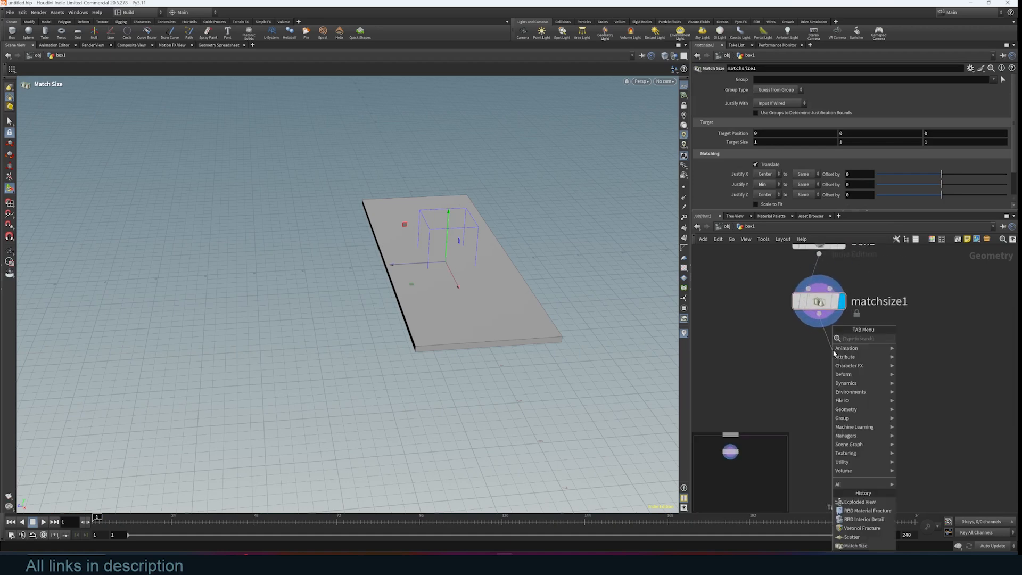
type("rbdma")
left_click(926, 347)
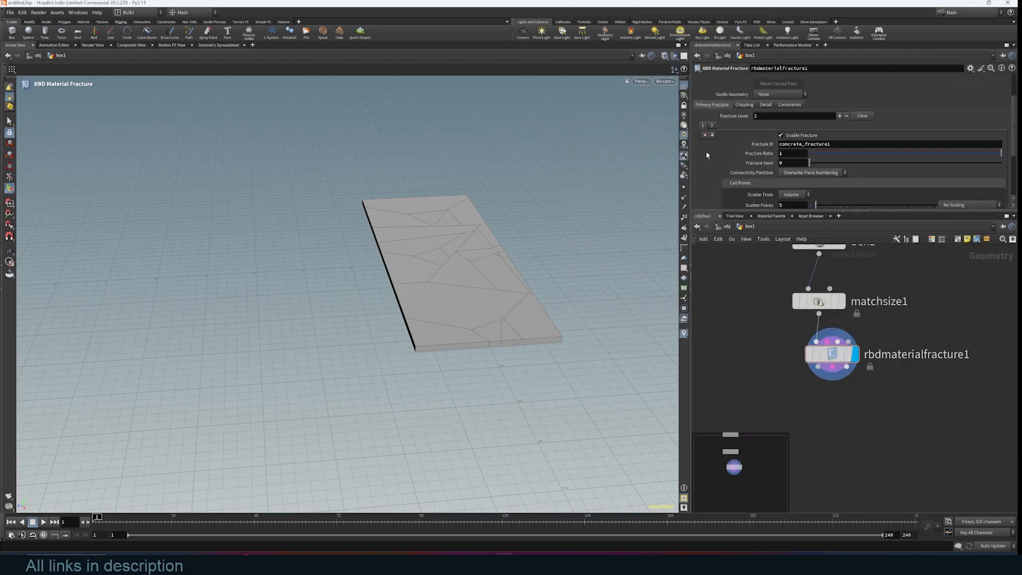
- Enable Edge Detail on the new RBD Material Fracture node and inspect the jagged cracks on the slab up close
left_click(761, 105)
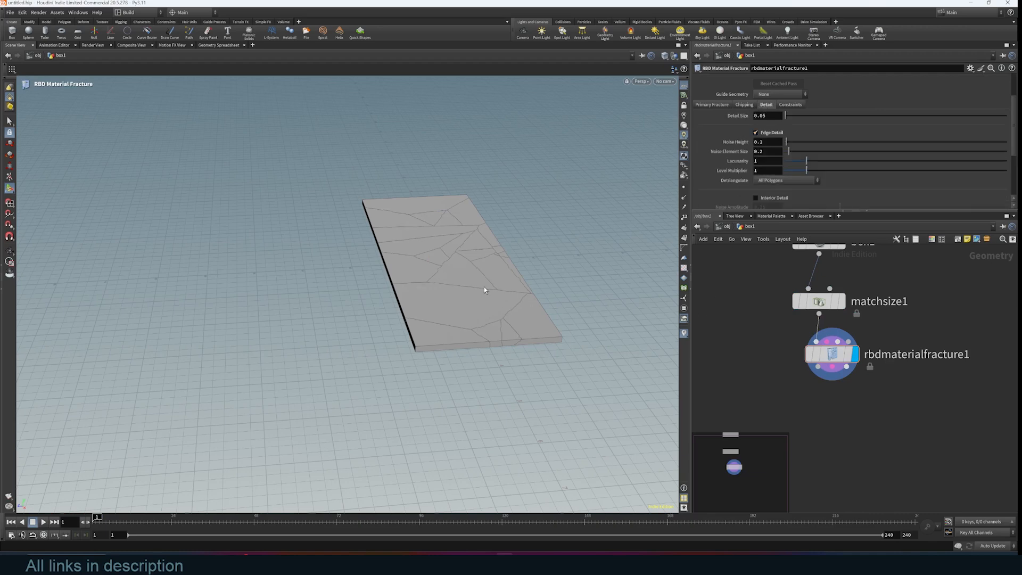
key("Escape")
left_click_drag(490, 305, 555, 371)
right_click_drag(433, 328, 515, 190)
left_click_drag(395, 195, 306, 178)
- Add an Exploded View node to the RBD Material Fracture output and display it to separate the jagged pieces
middle_click_drag(822, 385, 834, 333)
left_click(830, 315)
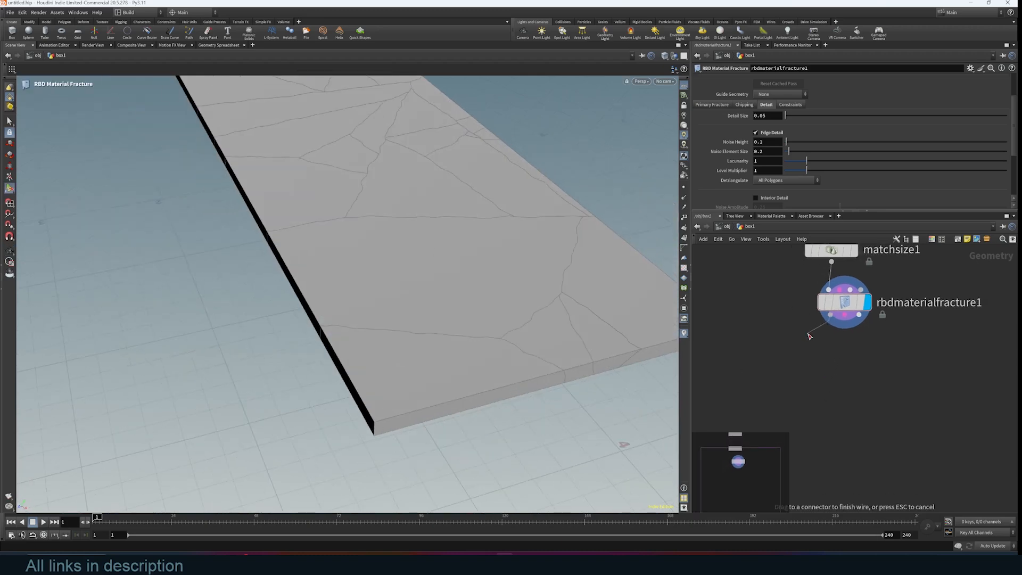
key("Tab")
type("ex")
left_click(905, 33)
left_click(829, 354)
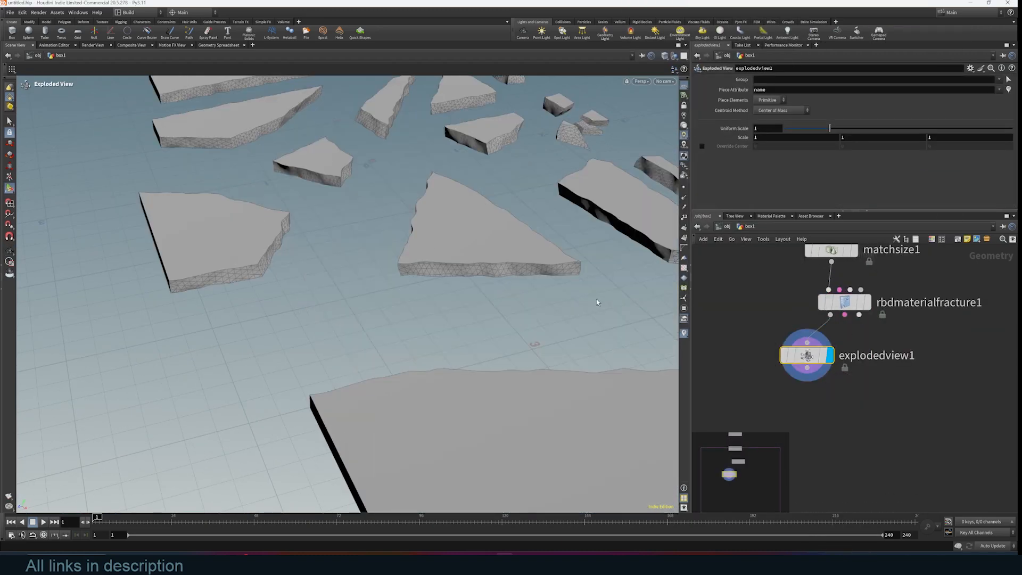
- Switch to Blender and examine the fractured slab, selecting the ground plane and the jagged cell to view their rigid body settings
scroll(276, 340, "down", 10)
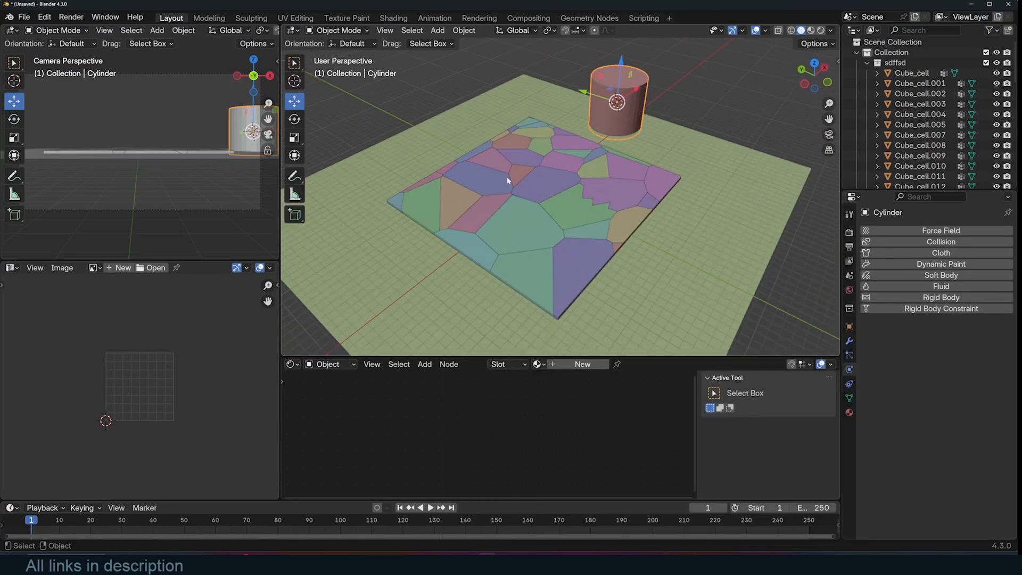
left_click(515, 184)
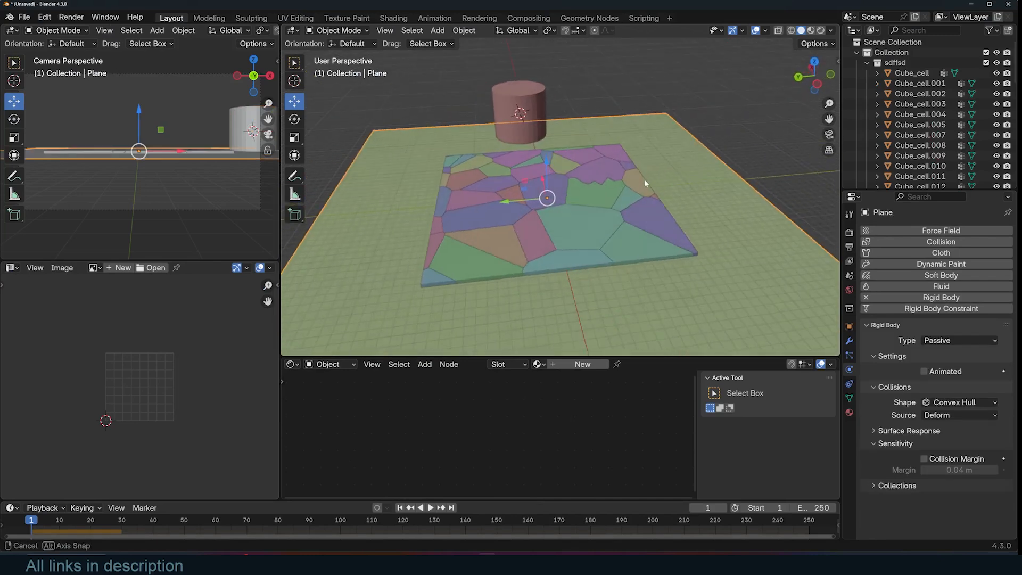
scroll(644, 179, "up", 2)
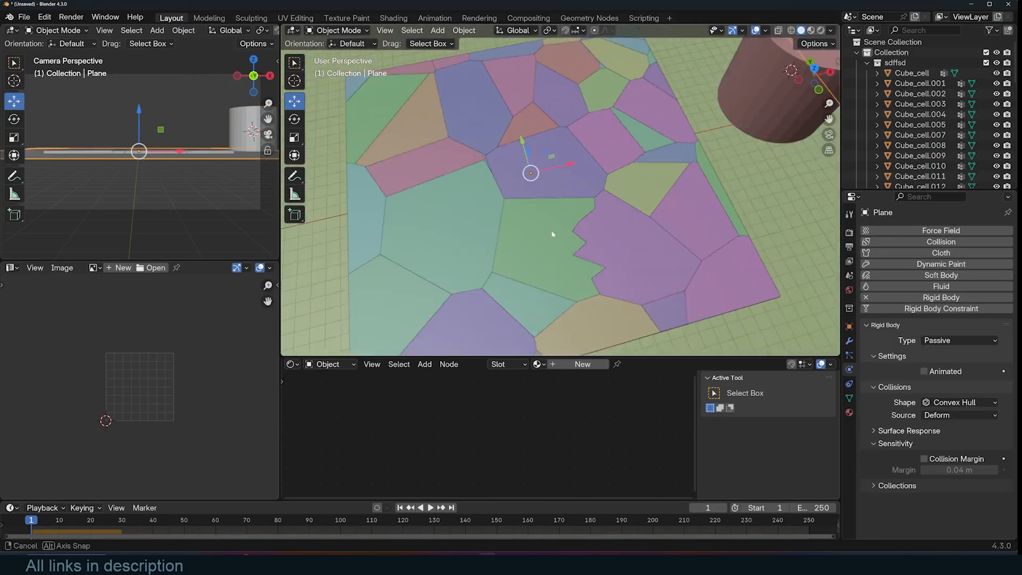
left_click(615, 262)
key("g")
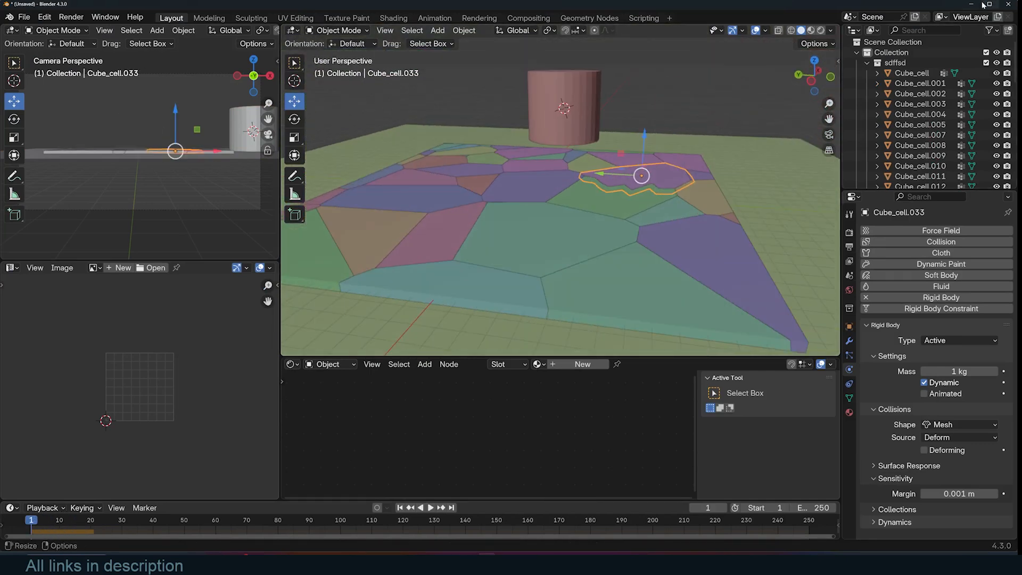
- Return to Houdini, display the RBD Material Fracture node, set its edge detail Noise Height to 0.3 and inspect the cracks
left_click(973, 5)
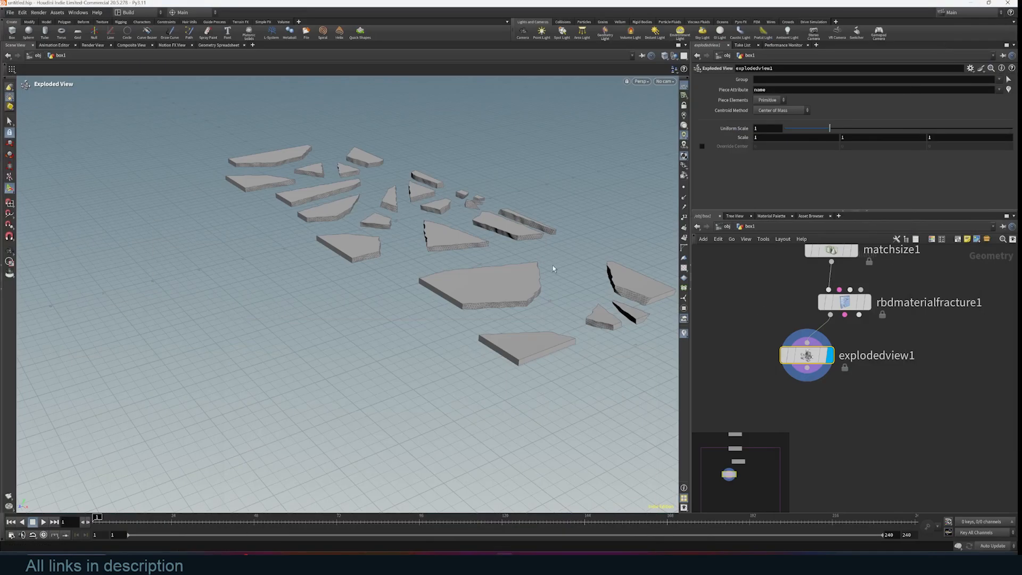
left_click(920, 379)
left_click_drag(452, 247, 450, 278, "alt")
left_click(867, 303)
left_click_drag(618, 306, 296, 323, "alt")
right_click_drag(295, 323, 390, 285, "alt")
left_click(842, 305)
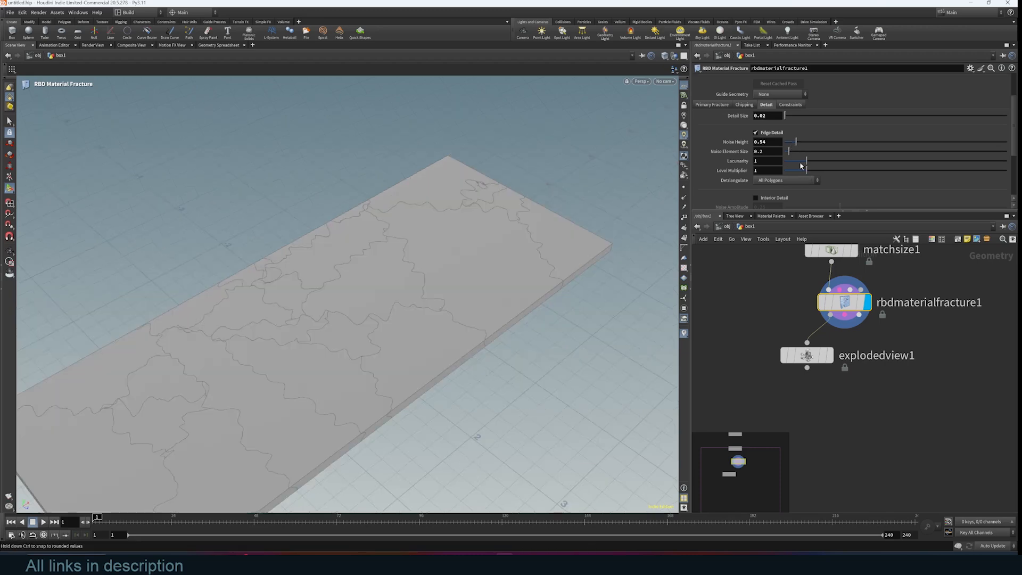
key("Return")
left_click(711, 144)
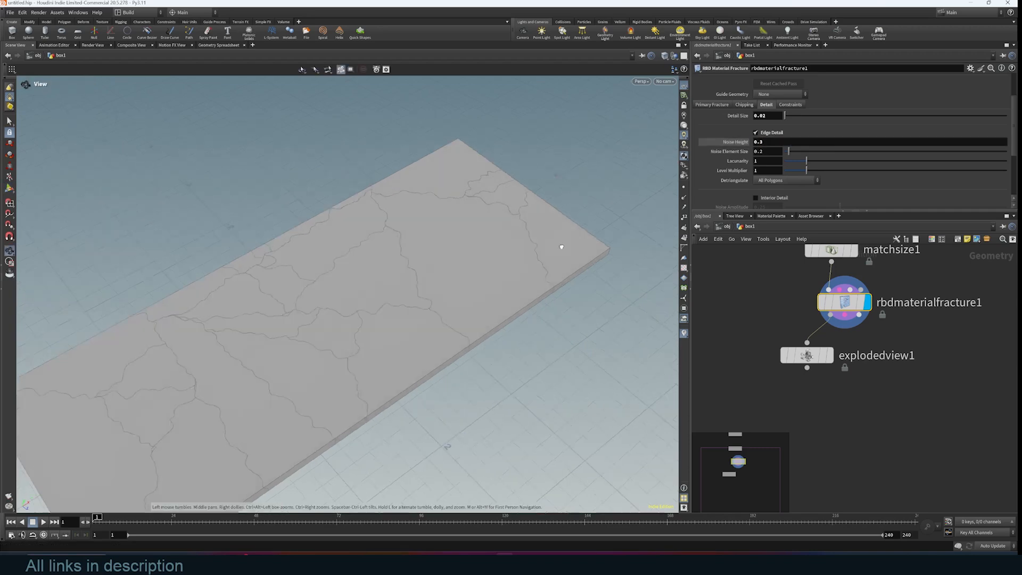
left_click_drag(570, 235, 486, 232, "alt")
right_click_drag(486, 233, 539, 246, "alt")
middle_click_drag(420, 211, 466, 289, "alt")
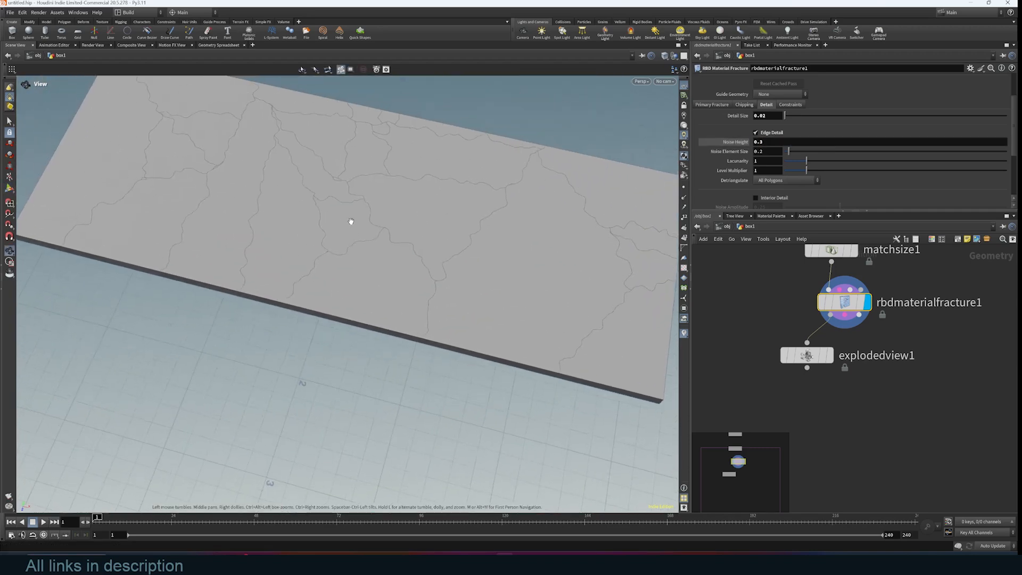
- Move the Exploded View node aside, connect an RBD Bullet Solver to RBD Material Fracture, display it and play the simulation
middle_click_drag(866, 361, 877, 330)
left_click_drag(821, 324, 749, 338)
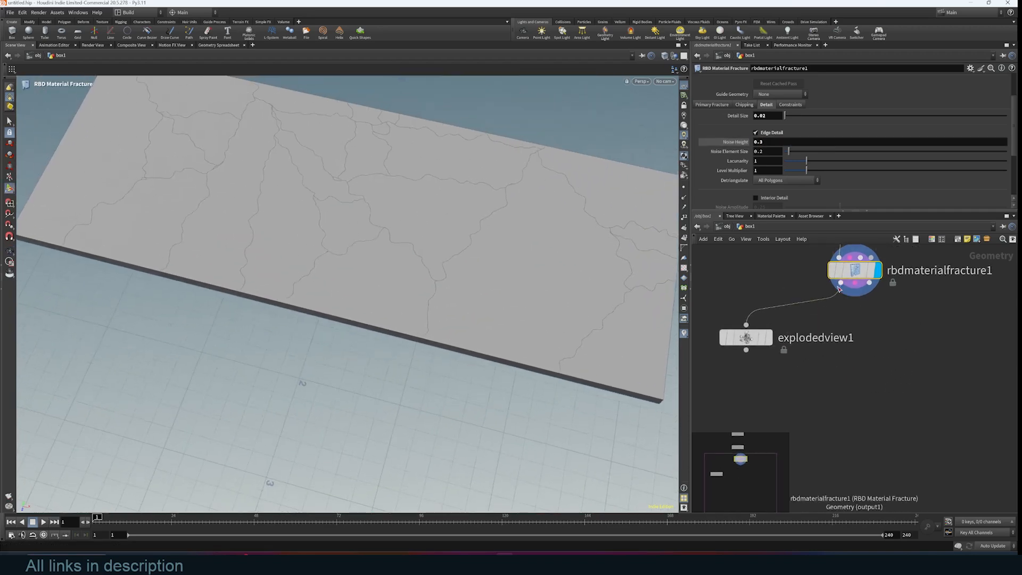
left_click_drag(837, 290, 854, 343)
type("bul")
key("Return")
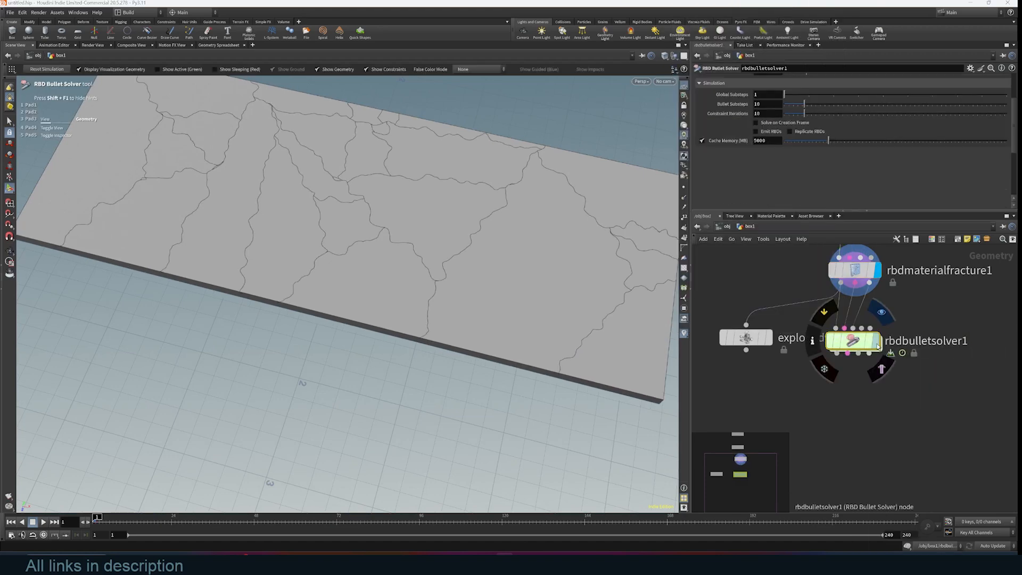
left_click(876, 341)
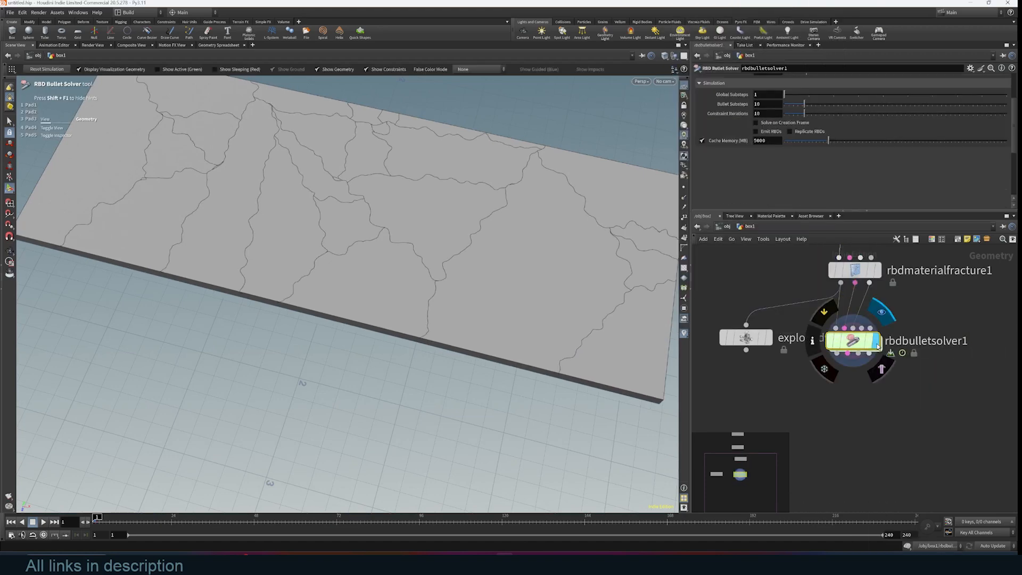
left_click(46, 521)
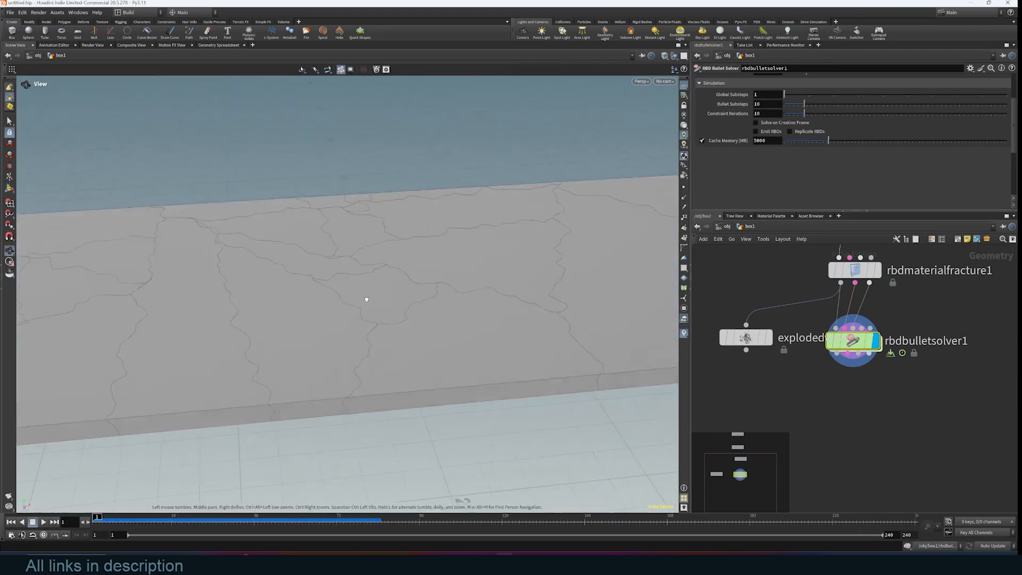
left_click_drag(366, 299, 397, 382, "alt")
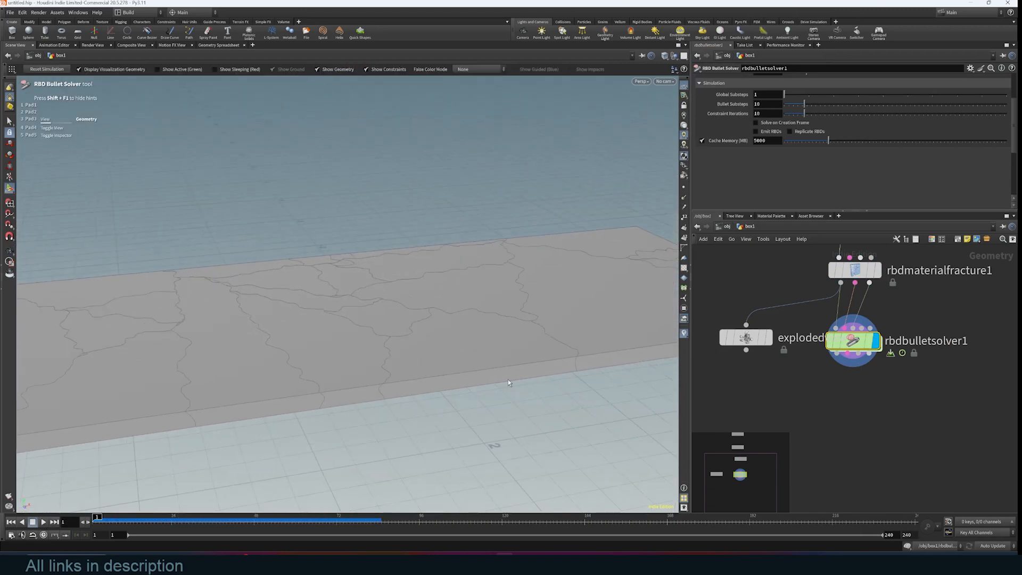
- Set the bullet solver's ground collision type to Ground Plane, play the simulation and view the whole slab
scroll(745, 134, "up", 3)
scroll(745, 134, "up", 2)
left_click(749, 99)
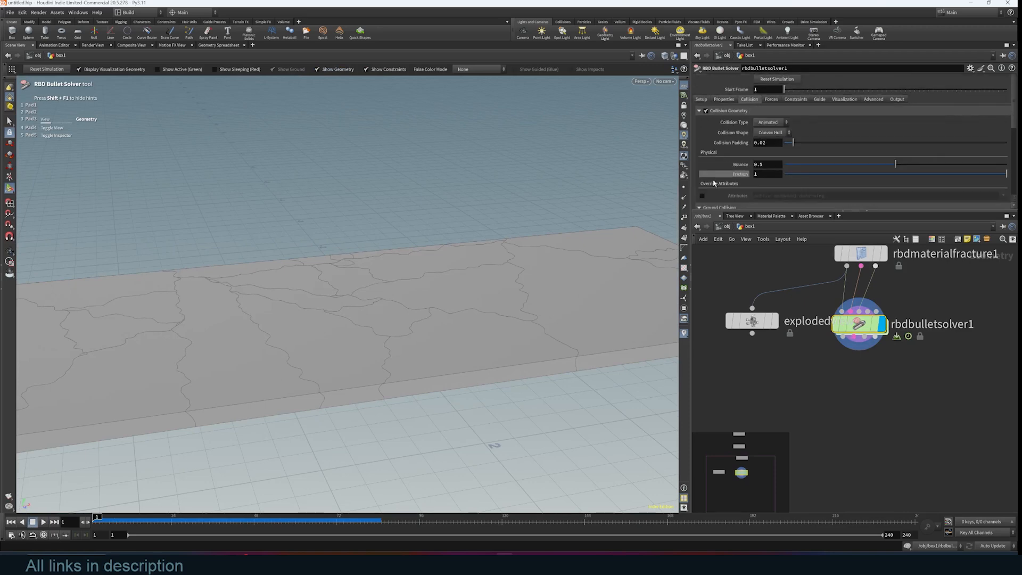
scroll(716, 173, "down", 3)
left_click(777, 159)
left_click(775, 176)
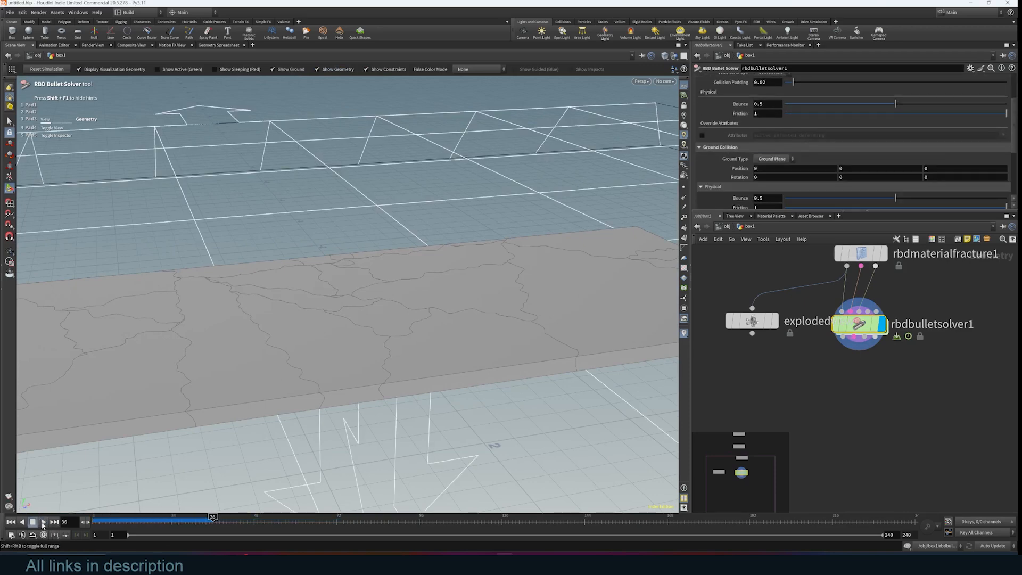
scroll(394, 339, "down", 4, "alt")
left_click_drag(395, 339, 313, 365, "alt")
- On RBD Material Fracture, raise the Detail Size to 0.26 and reduce the primary Fracture Level to 1
middle_click_drag(961, 313, 950, 377)
left_click(898, 371)
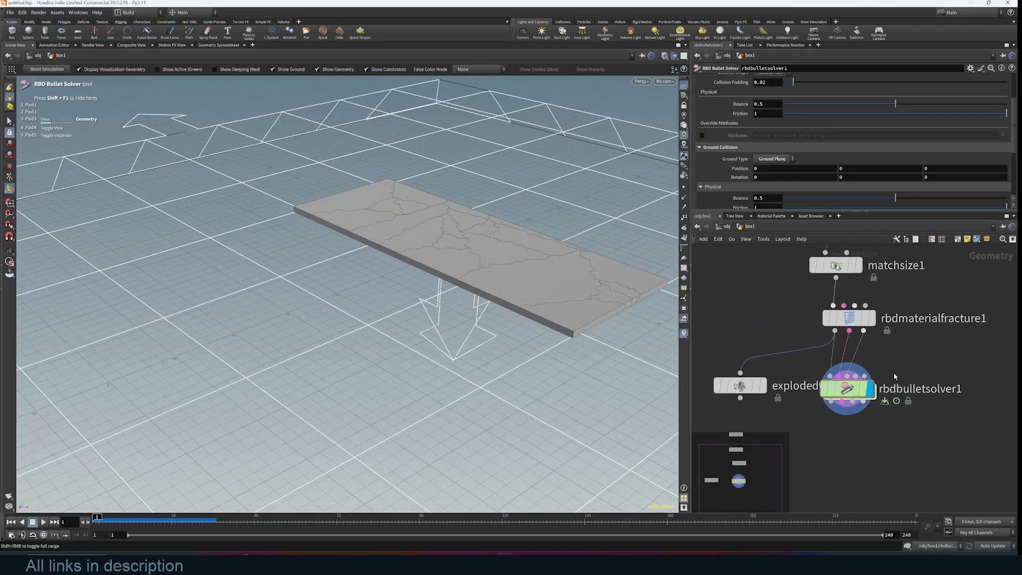
left_click(848, 318)
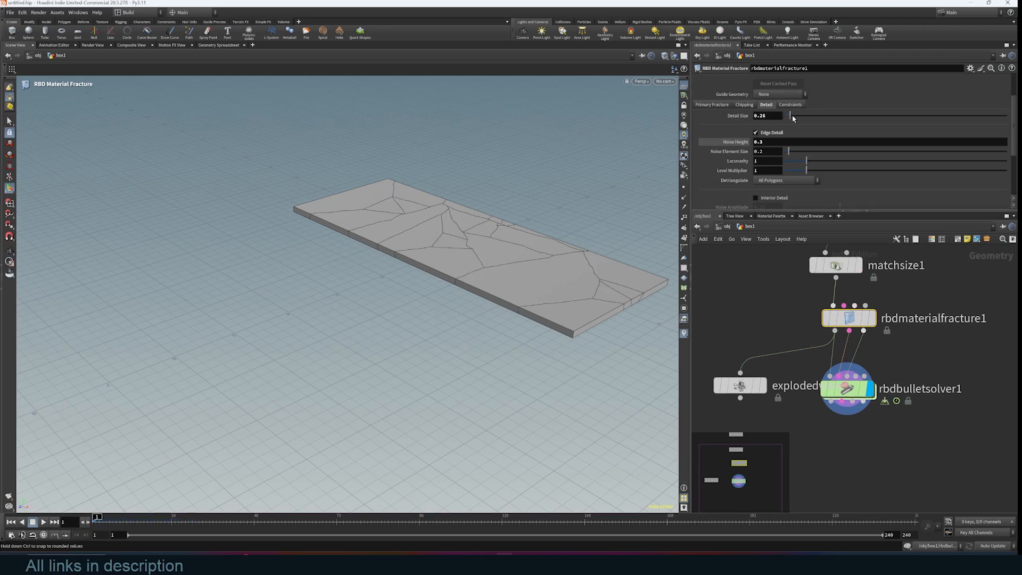
left_click(713, 106)
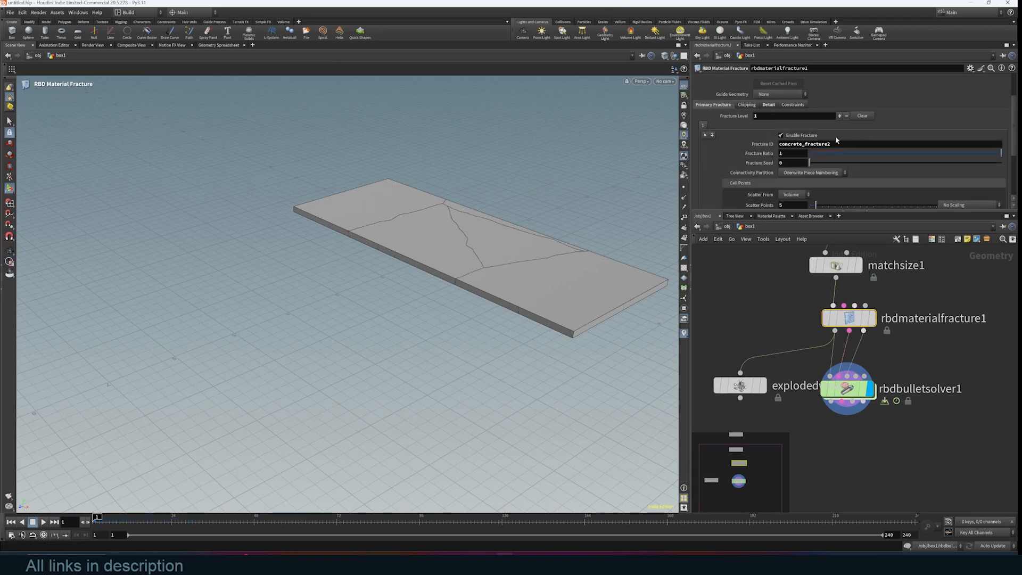
- Increase the primary fracture's Scatter Points to 80 and inspect the pattern of cracks on the slab
scroll(811, 185, "down", 1)
left_click_drag(818, 195, 912, 195)
left_click_drag(310, 228, 596, 302)
key("Return")
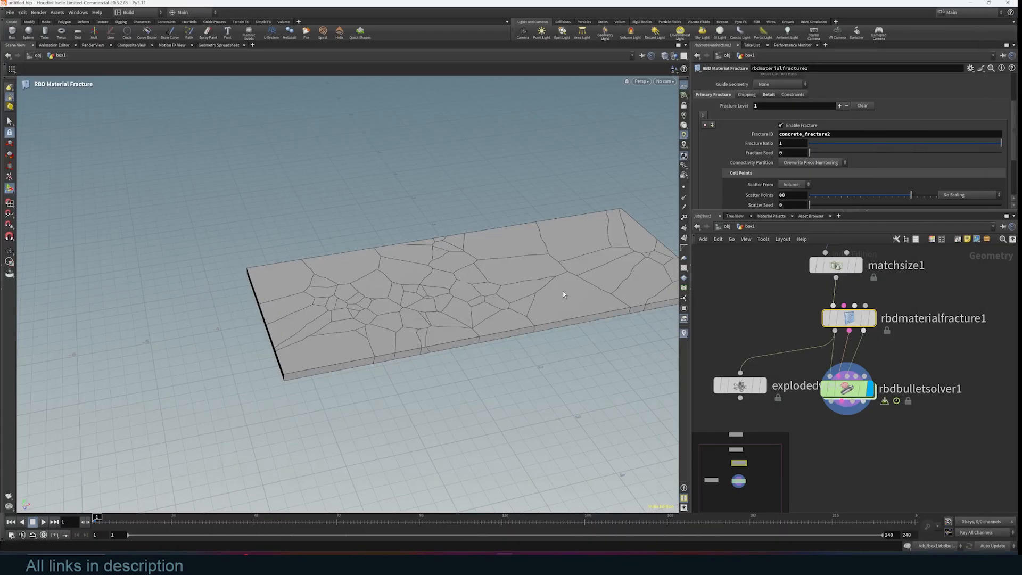
left_click_drag(563, 291, 596, 314)
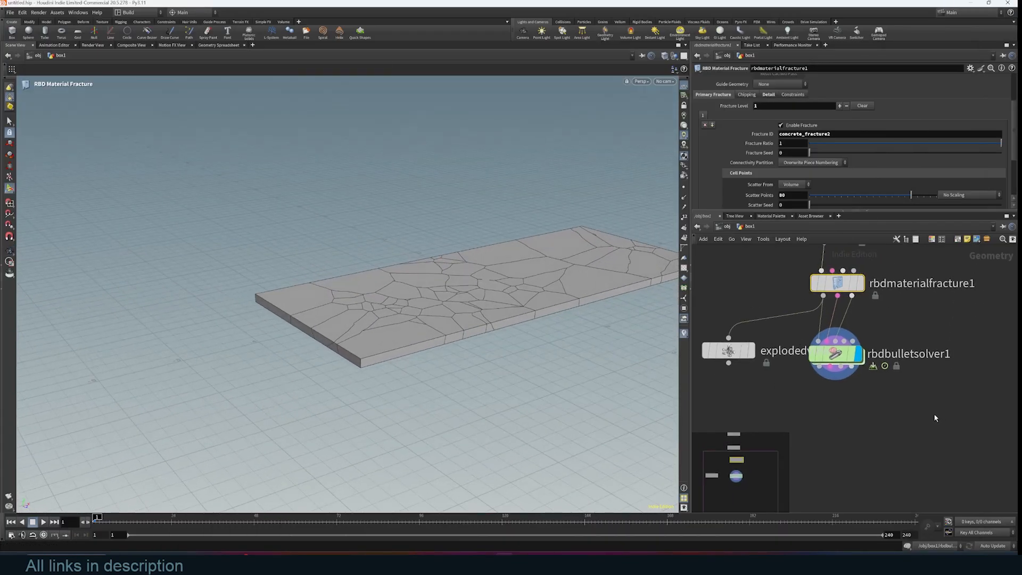
- Delete the RBD Bullet Solver and Exploded View nodes below RBD Material Fracture
left_click(840, 356)
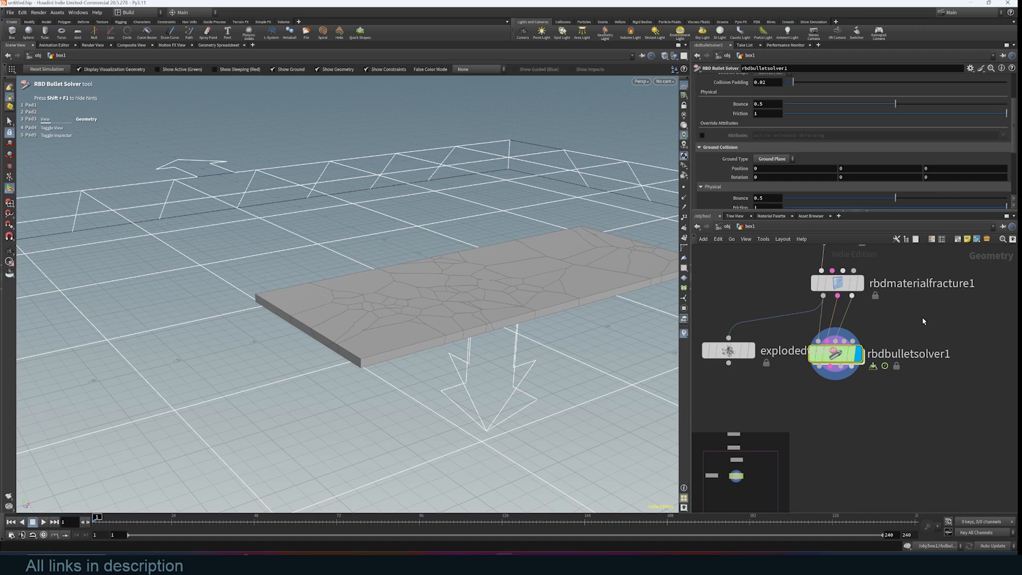
key("Delete")
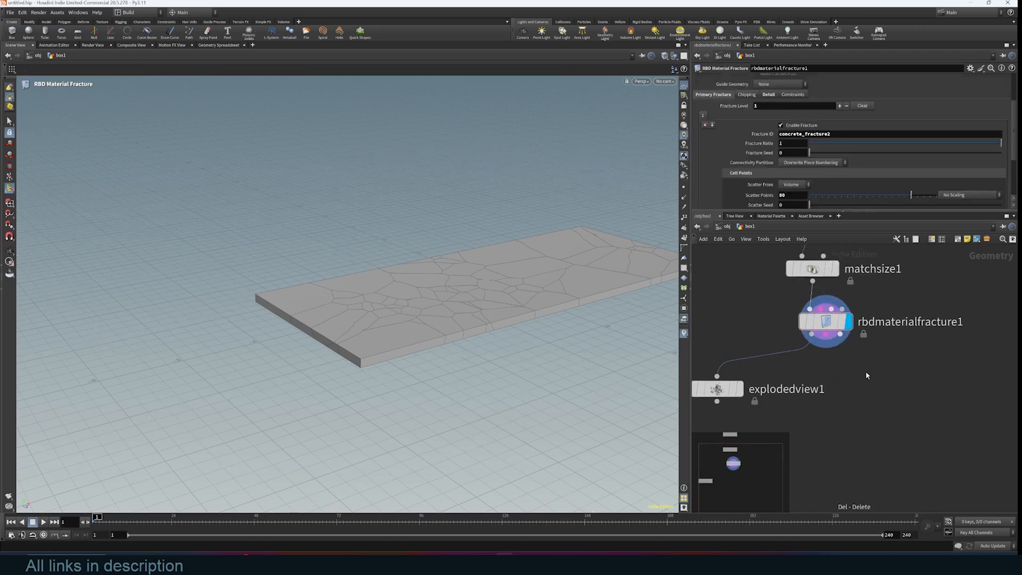
left_click(783, 386)
key("Delete")
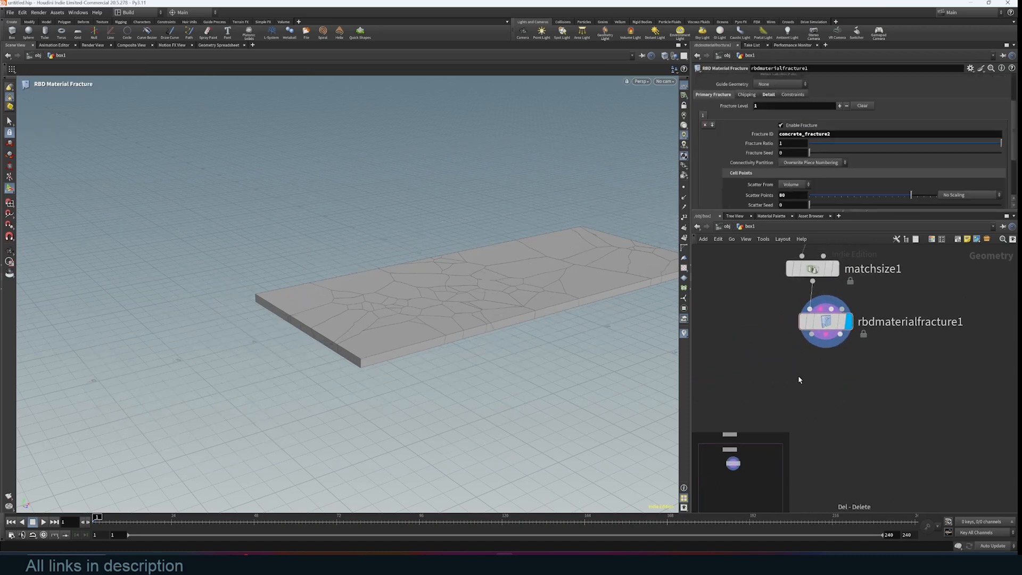
scroll(843, 362, "down", 3)
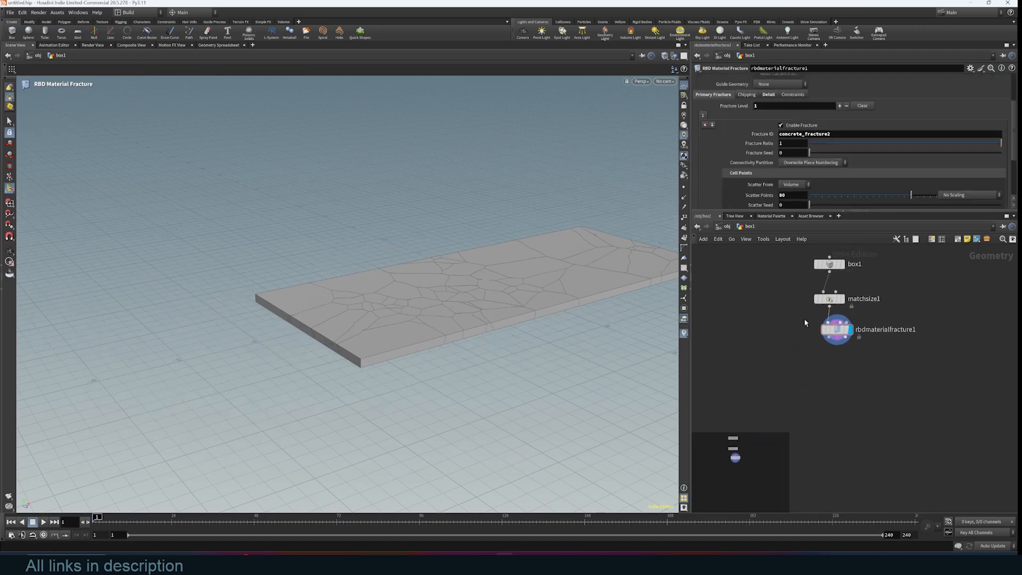
- Add a Transform node after RBD Material Fracture, display it and raise the slab about 1.44 units in Y
scroll(862, 341, "up", 4)
left_click_drag(811, 295, 814, 321)
type("tra")
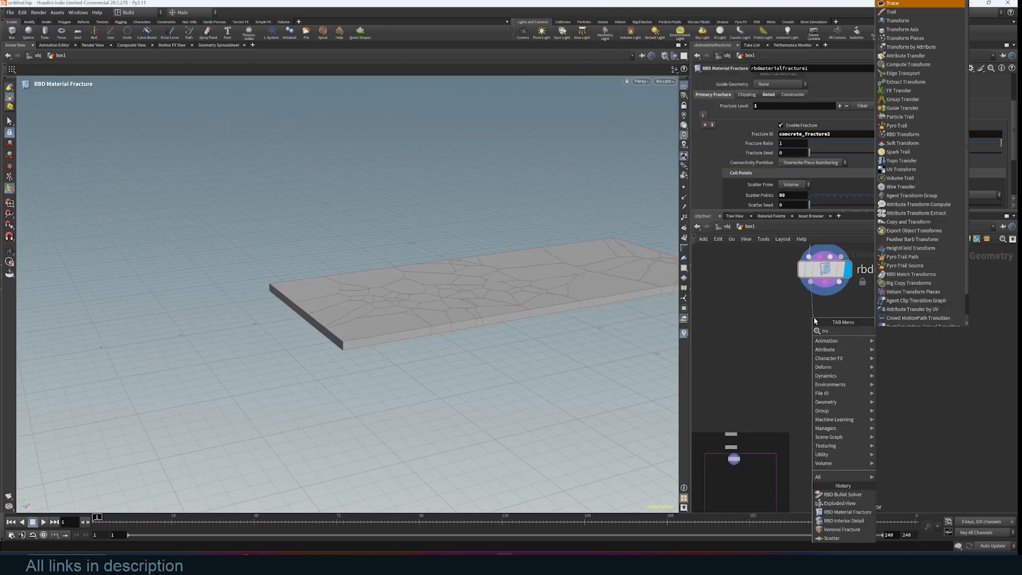
left_click(916, 21)
left_click(835, 322)
left_click_drag(514, 256, 532, 162)
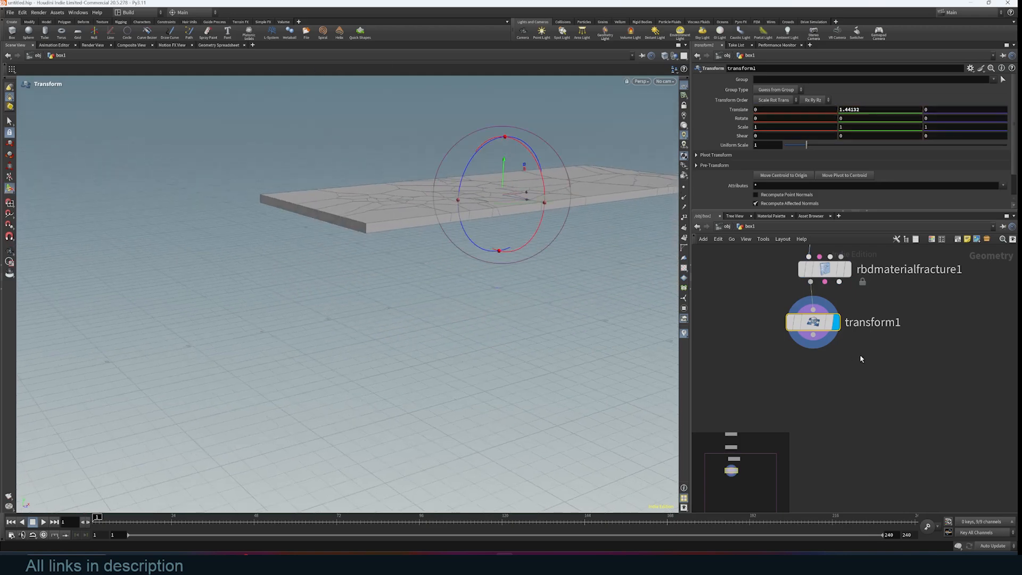
- Inspect the raised fractured slab from several angles, undoing any accidental change made while viewing it
middle_click_drag(858, 355, 860, 358)
left_click_drag(559, 267, 508, 217, "alt")
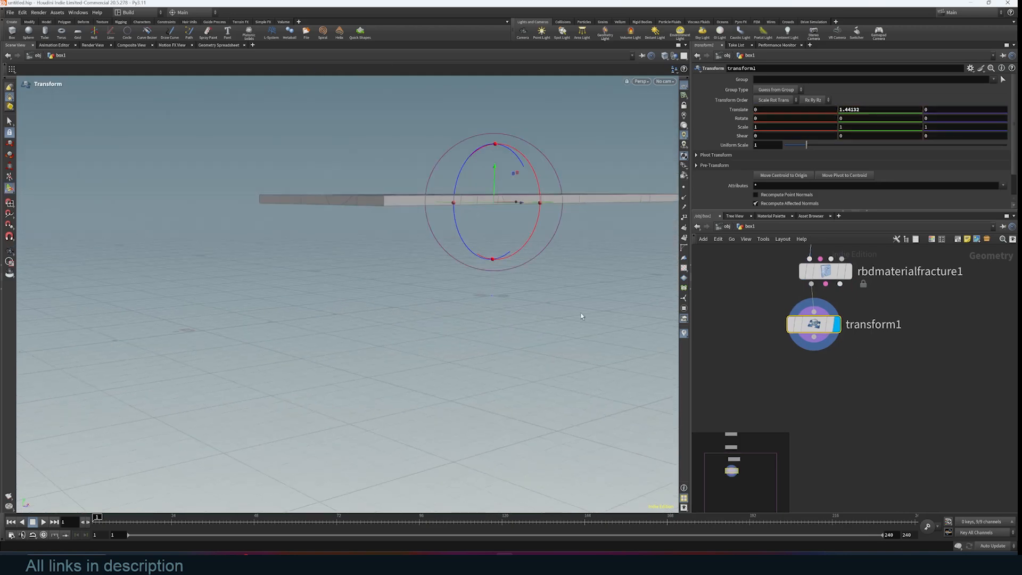
key("Escape")
left_click_drag(456, 267, 460, 337)
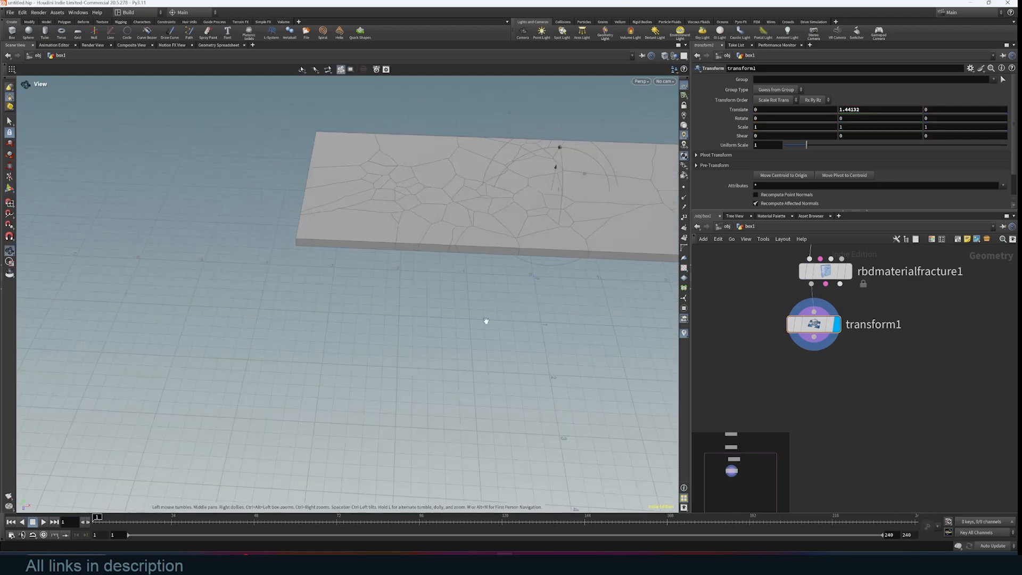
middle_click_drag(460, 337, 389, 392, "alt")
middle_click_drag(456, 360, 420, 367)
key("ctrl+z")
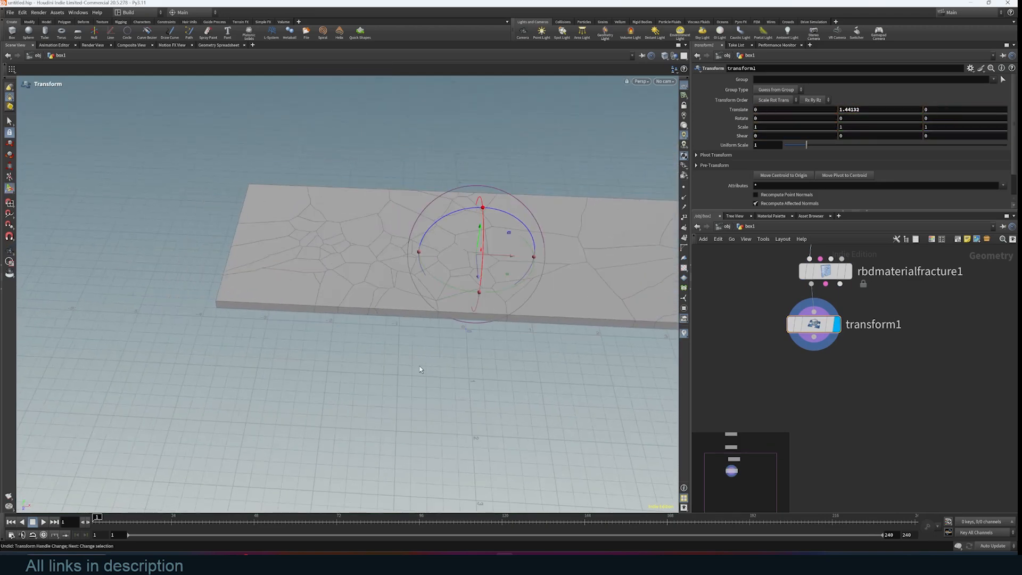
left_click_drag(420, 369, 391, 294, "alt")
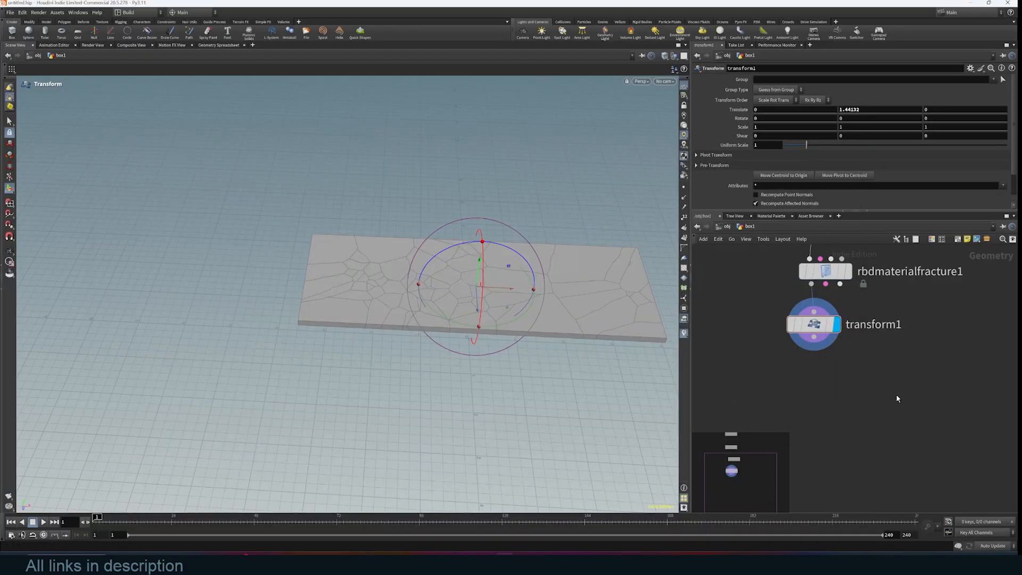
left_click_drag(456, 375, 529, 357, "alt")
middle_click_drag(528, 359, 496, 378, "alt")
- Add a DOP Network node and position it below the Transform node
mouse_move(807, 388)
middle_mouse_down()
mouse_move(797, 398)
mouse_move(811, 369)
middle_mouse_up()
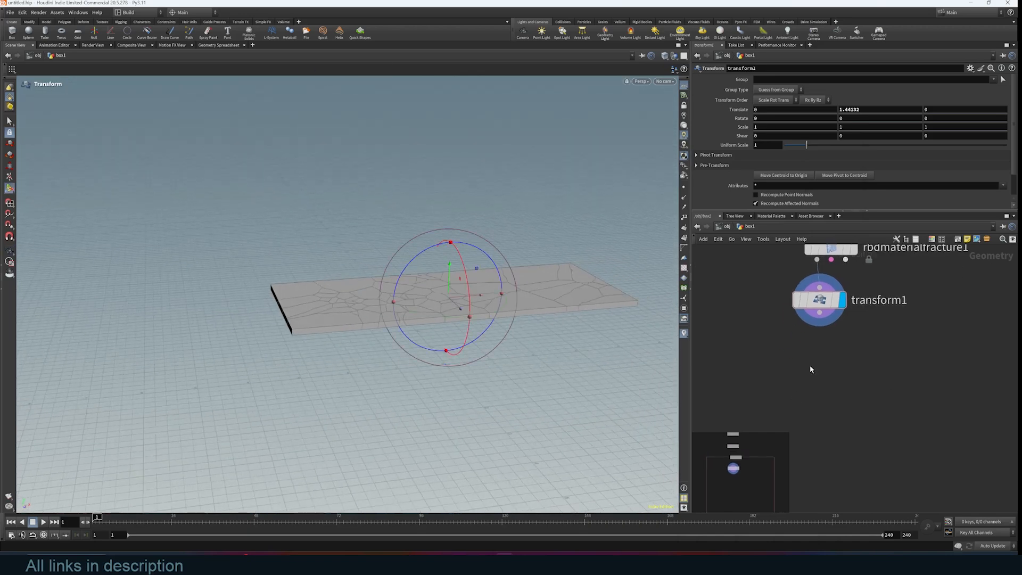
key("Tab")
type("dop")
left_click(890, 347)
left_click(857, 354)
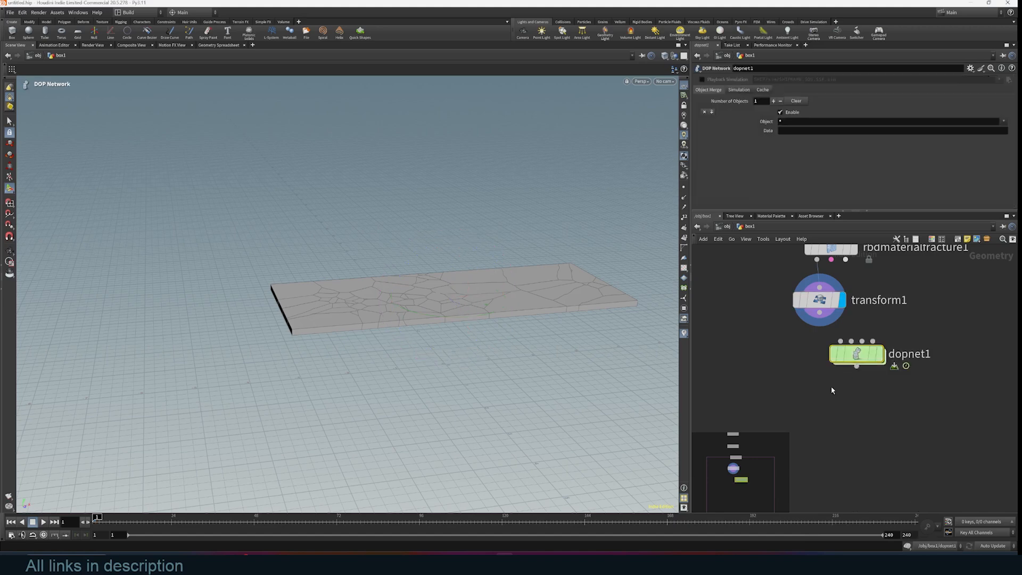
left_click_drag(866, 357, 849, 405)
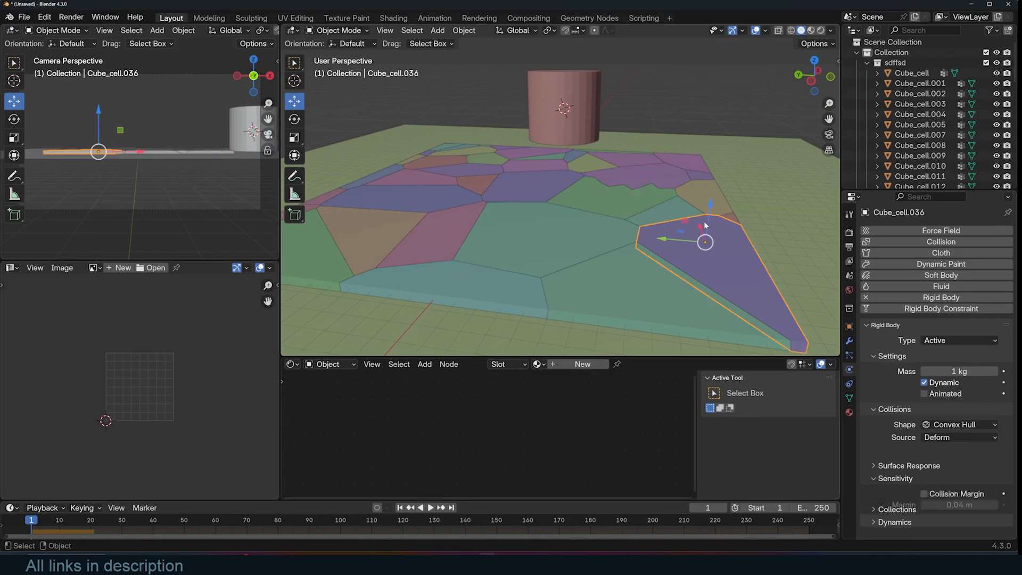
- In Blender, move the cylinder by about 1.58 m in X, -27.82 m in Y and 4.03 m in Z, and make it a rigid body
left_click(628, 292)
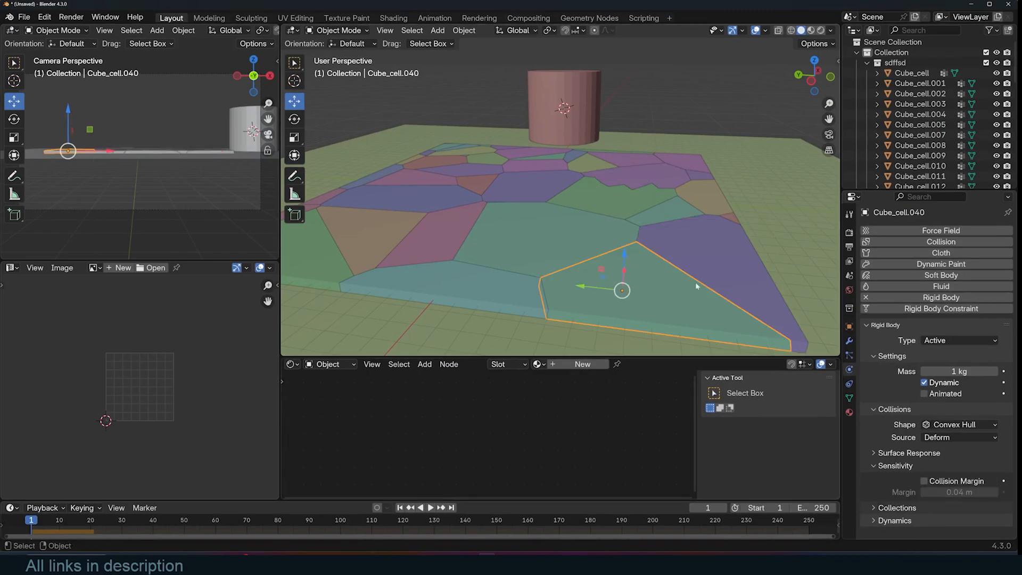
scroll(715, 267, "down", 4)
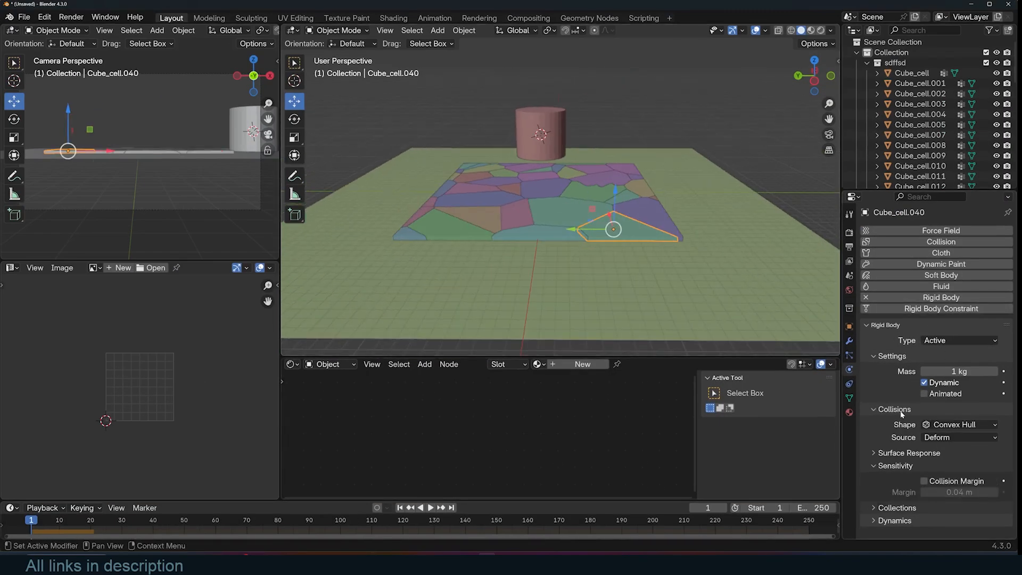
left_click(541, 134)
left_click_drag(540, 134, 691, 112)
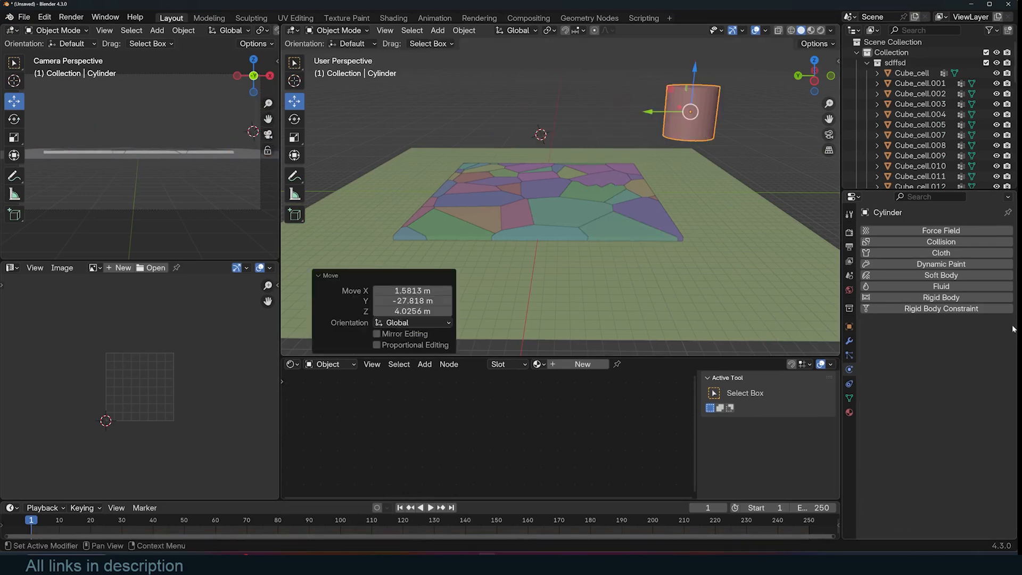
left_click(941, 298)
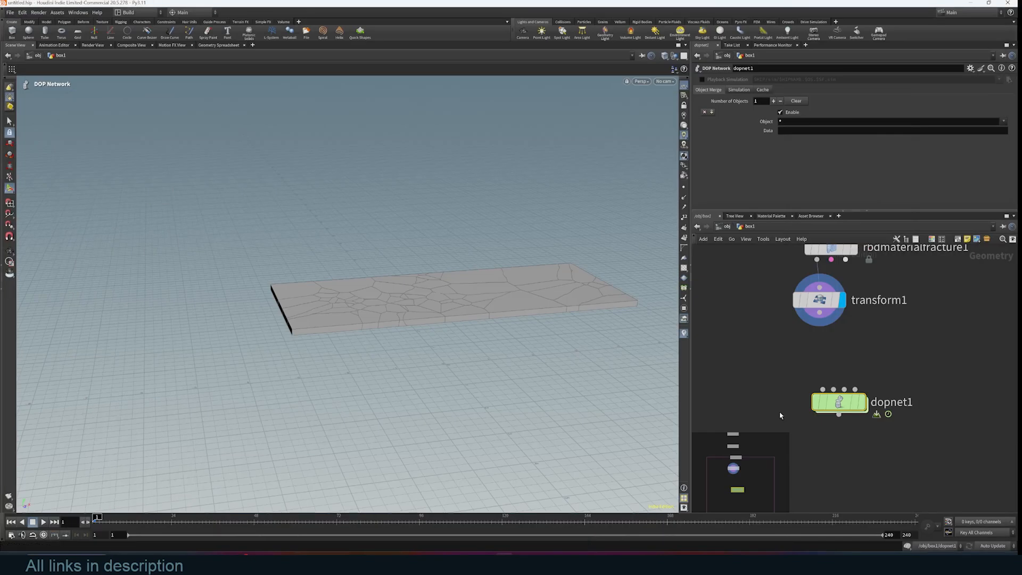
- In Houdini, move the DOP Network node beside Transform; in Blender, collapse the cylinder's rigid body Settings and Collisions sections
left_click_drag(838, 402, 903, 353)
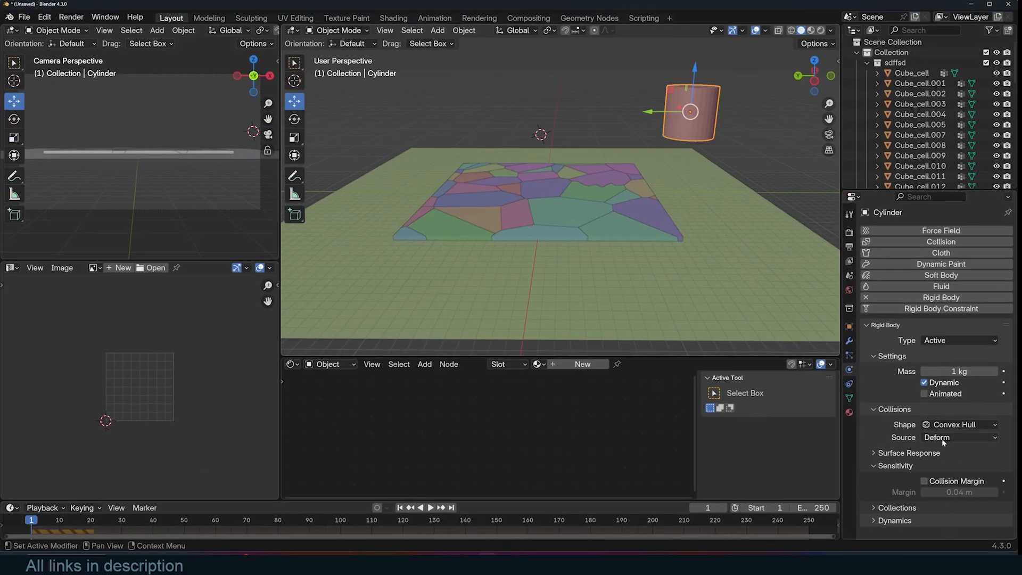
left_click(883, 326)
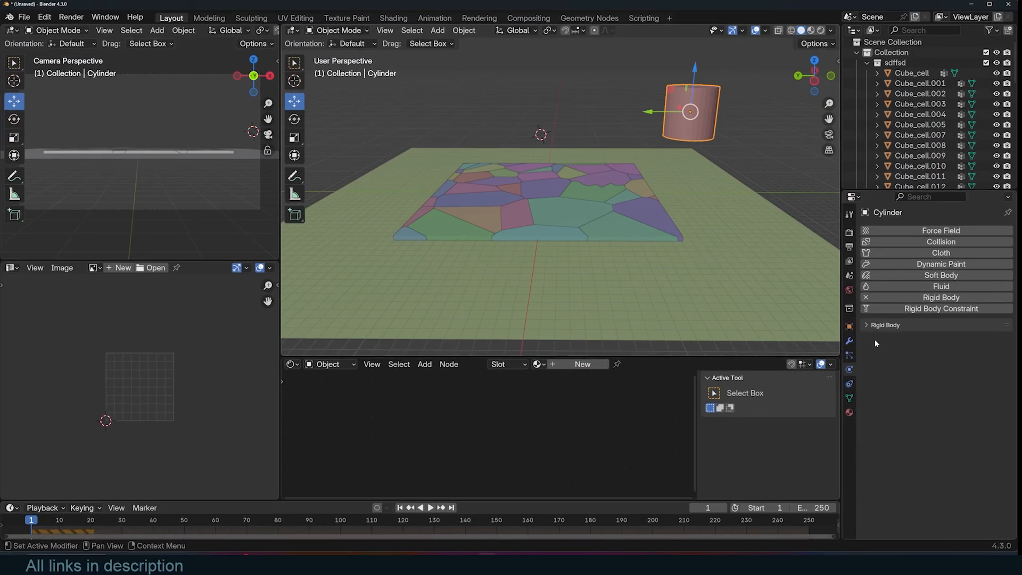
left_click(871, 325)
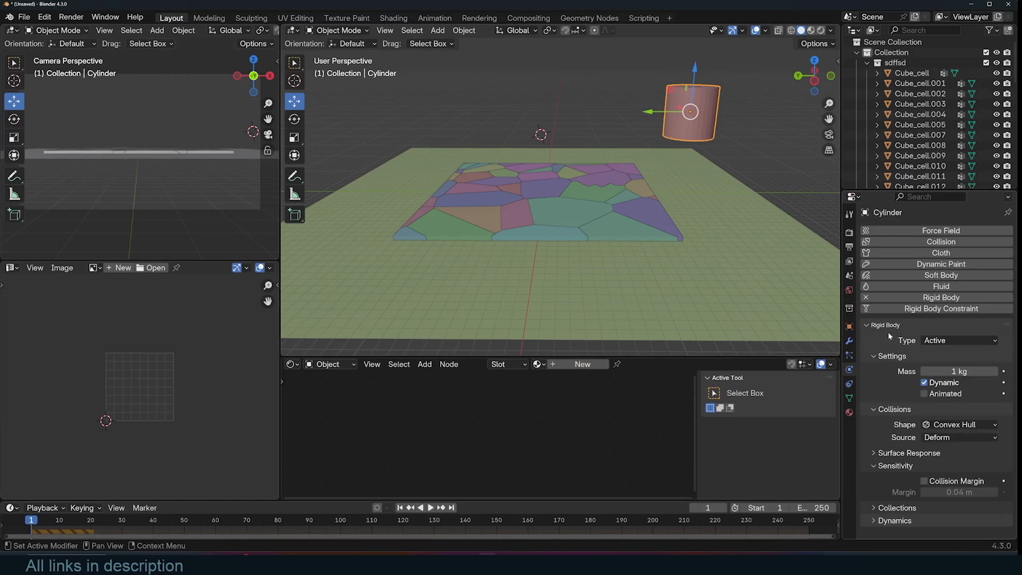
left_click(879, 356)
left_click(878, 369)
left_click(876, 382)
left_click(876, 381)
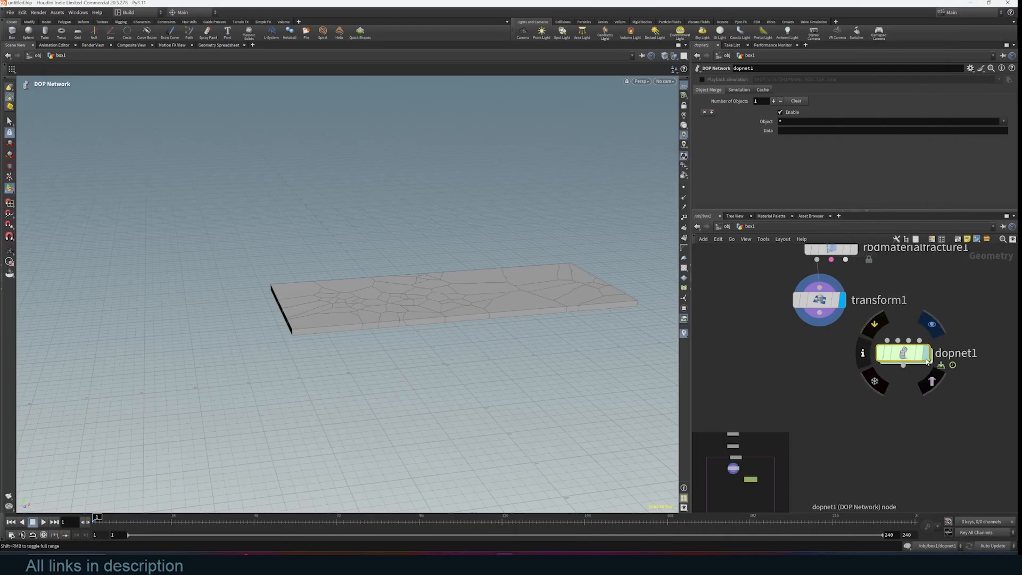
- In Houdini, look inside the DOP Network node at its output node and return to the box1 geometry network
scroll(900, 355, "down", 5)
middle_click_drag(898, 346, 915, 360)
scroll(897, 365, "up", 3)
scroll(914, 359, "up", 2)
mouse_move(865, 439)
left_mouse_down()
mouse_move(865, 406)
mouse_move(864, 420)
left_mouse_up()
left_click(750, 227)
middle_click_drag(882, 319, 846, 377)
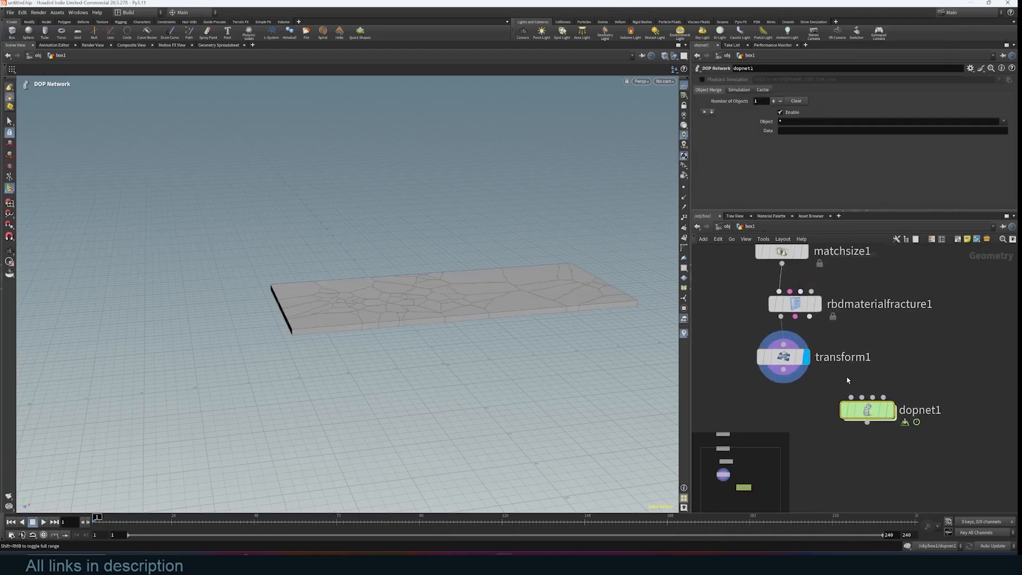
double_click(863, 411)
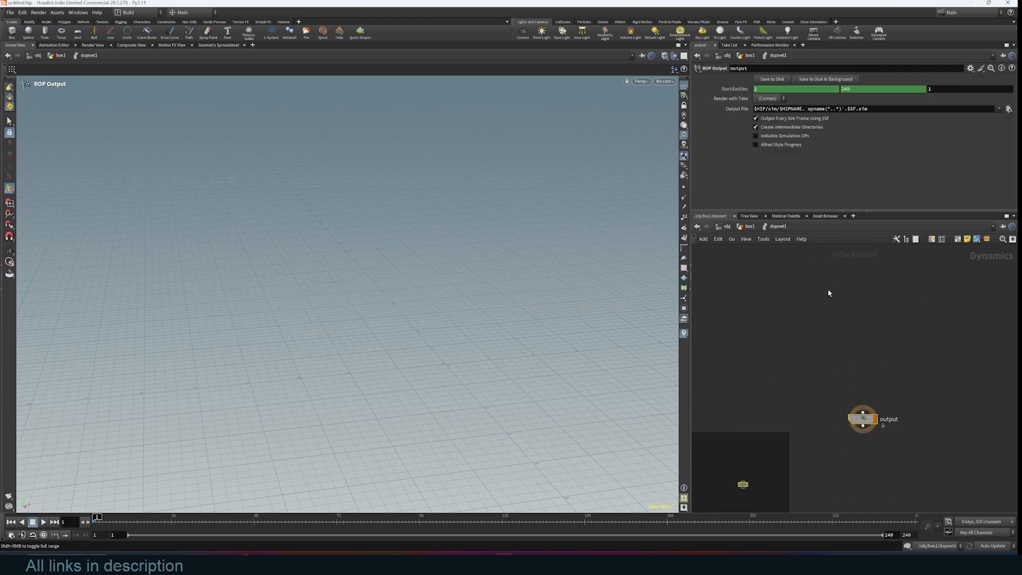
key("u")
- Add an RBD Bullet Solver node in an empty area of the box1 network
key("Tab")
type("bul")
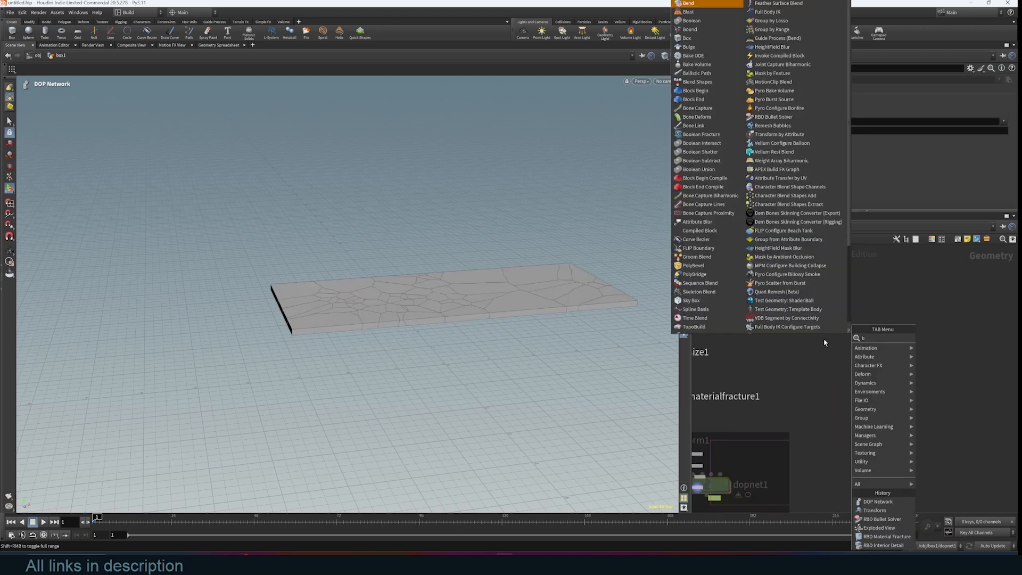
key("Return")
left_click(875, 372)
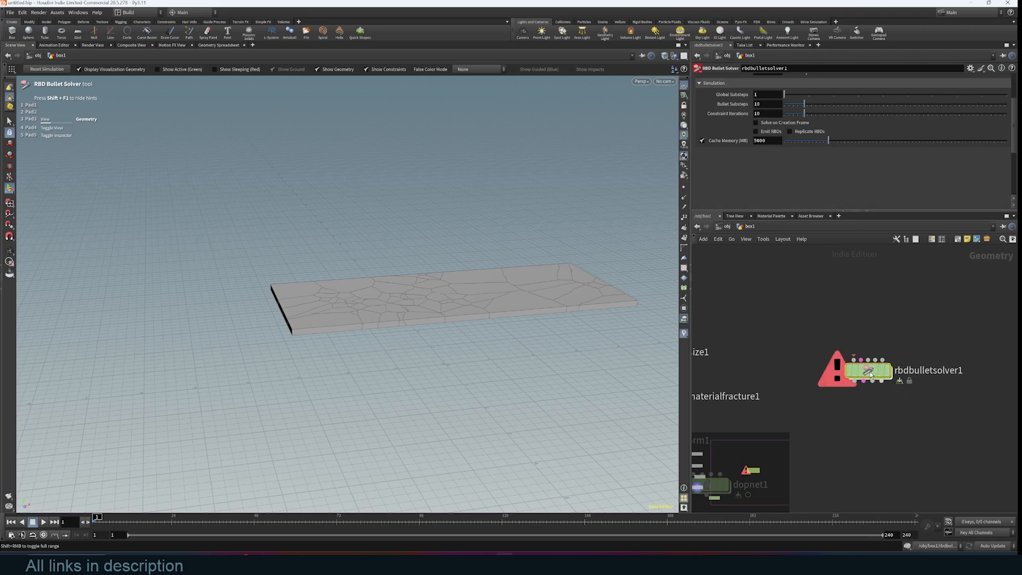
- Open the RBD Bullet Solver, examine the node groups of its internal dopnet, and return to the box1 network
double_click(869, 371)
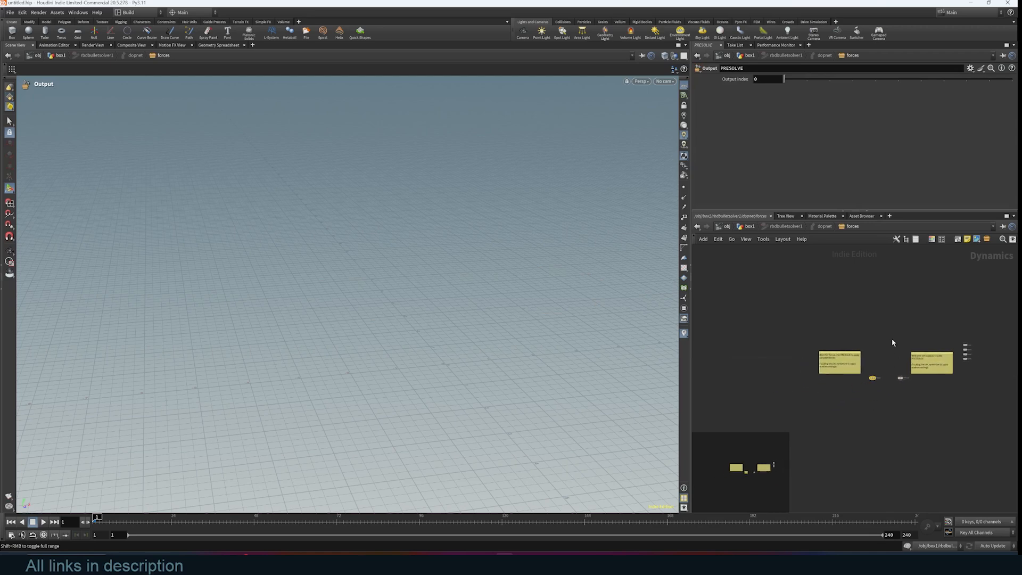
left_click(828, 227)
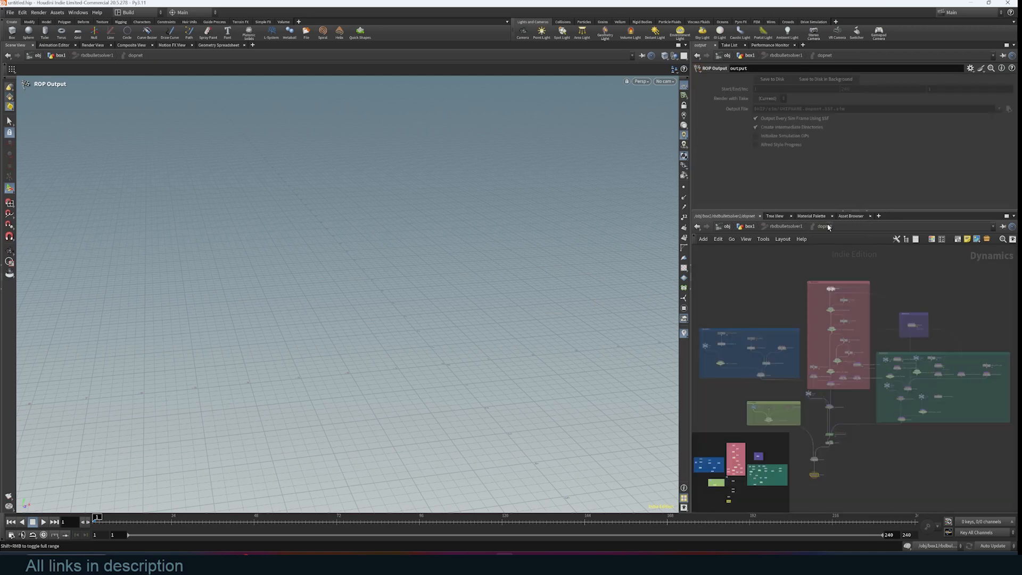
middle_click_drag(771, 276, 791, 272)
scroll(791, 271, "down", 2)
left_click_drag(716, 253, 995, 428)
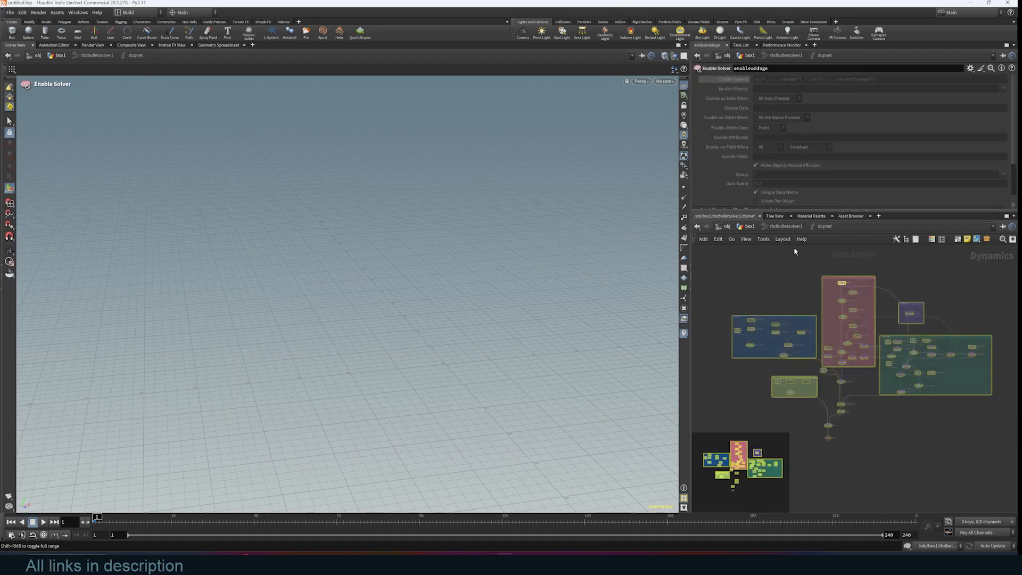
left_click(803, 286)
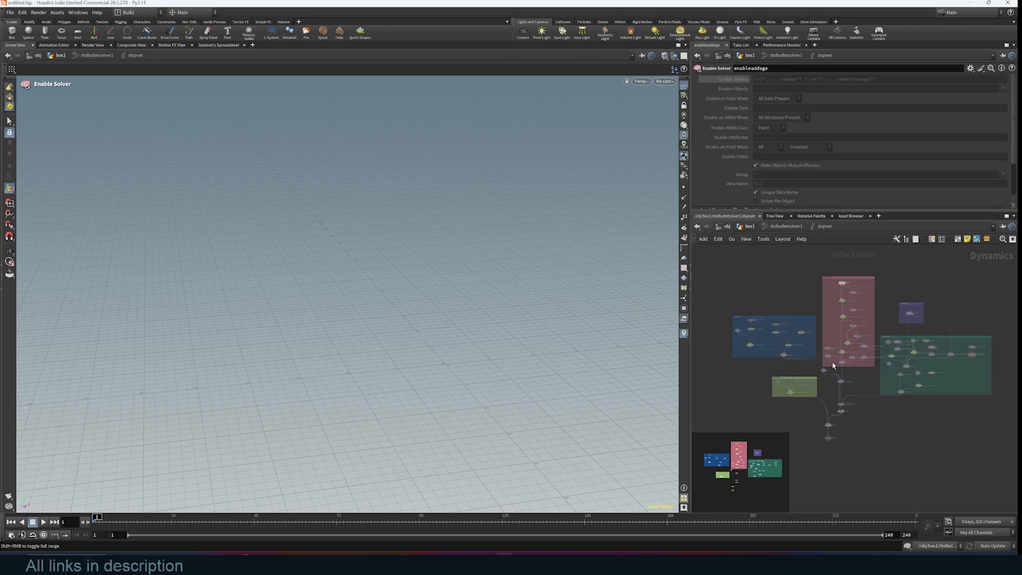
left_click(750, 226)
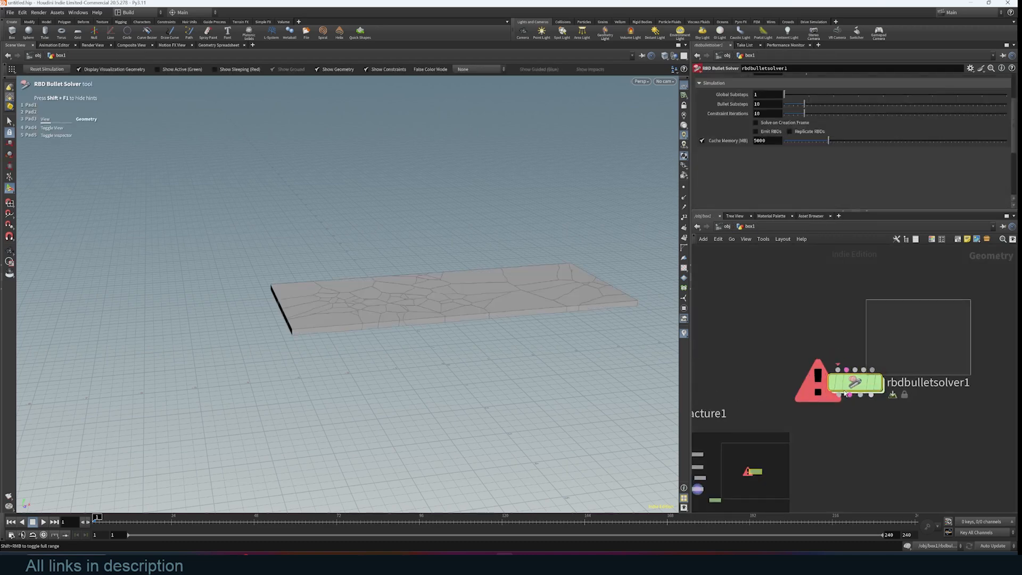
- Delete the RBD Bullet Solver node and select the DOP Network node again
key("Delete")
middle_click_drag(839, 409, 885, 347)
scroll(885, 347, "down", 5)
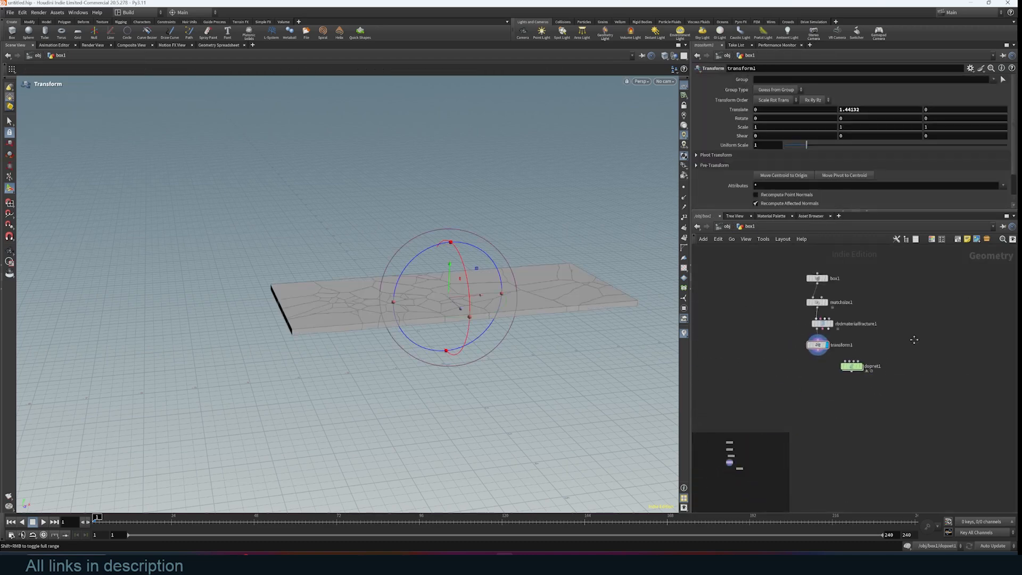
middle_click_drag(846, 382, 888, 352)
scroll(888, 352, "up", 5)
left_click(812, 372)
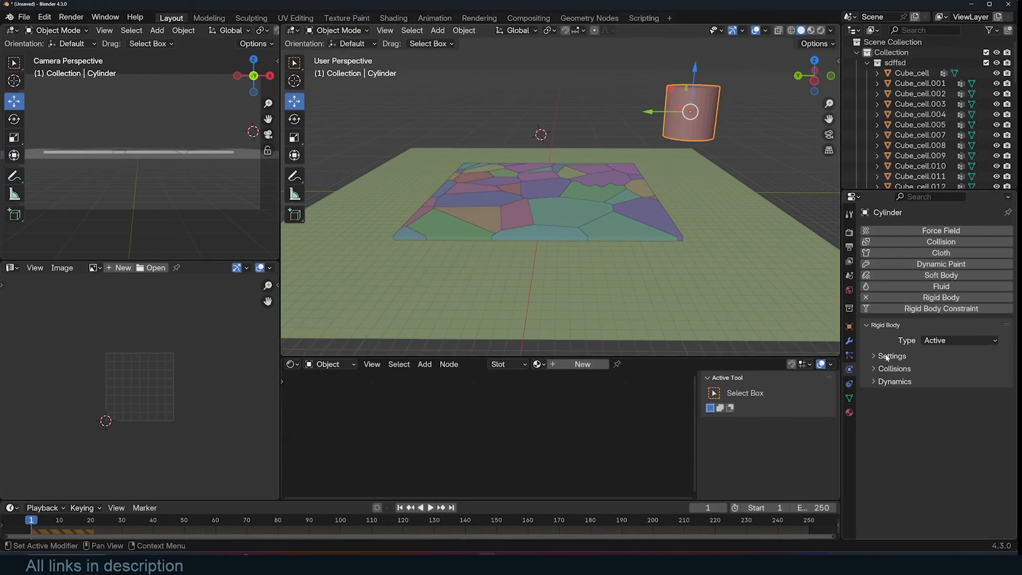
- In Blender, expand and collapse the Settings, Collisions and Dynamics sections of the cylinder's rigid body to review them
left_click(887, 356)
left_click(890, 357)
left_click(895, 381)
left_click(896, 382)
left_click(894, 368)
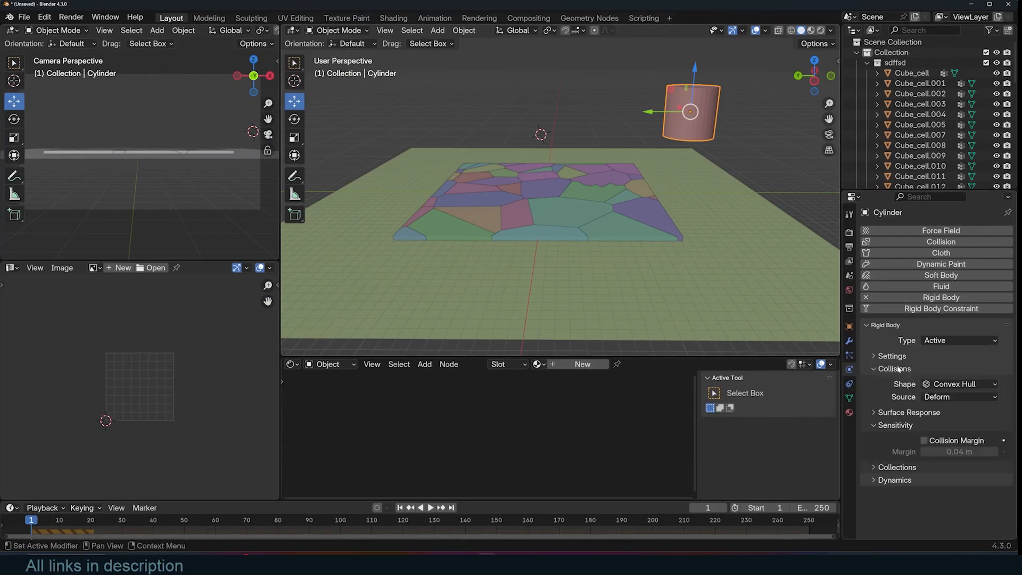
left_click(892, 356)
left_click(878, 409)
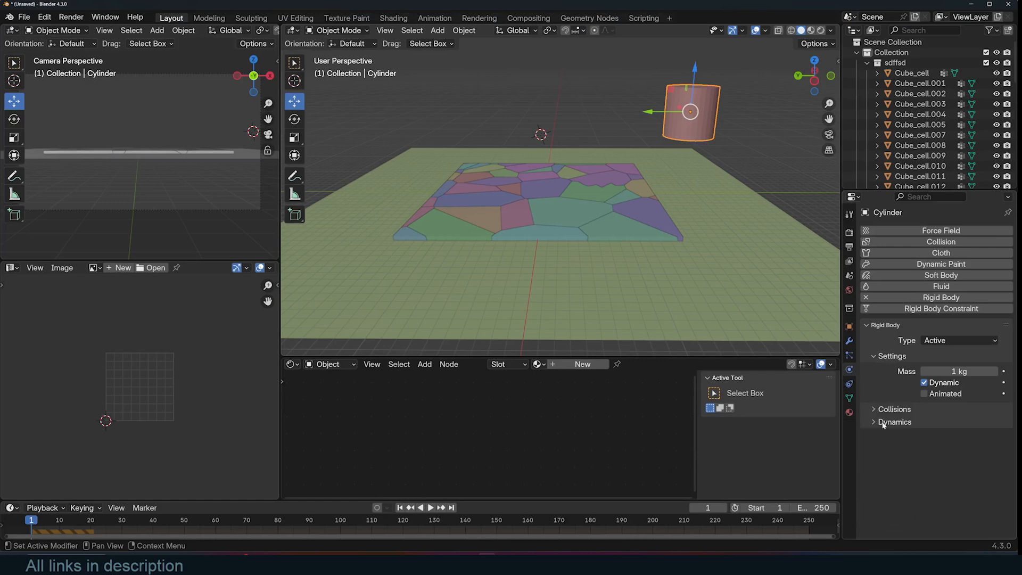
left_click(899, 422)
left_click(885, 356)
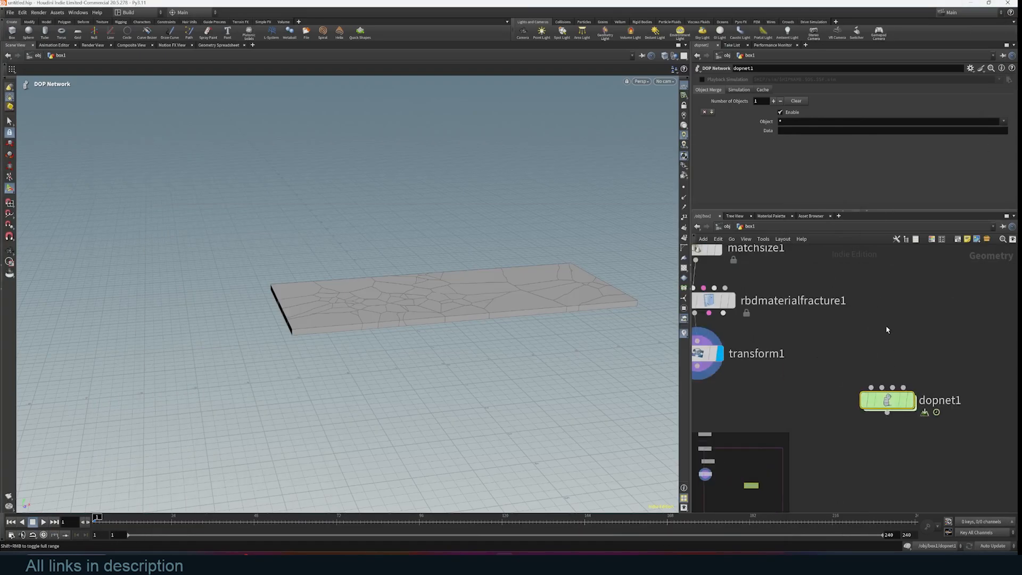
middle_click_drag(844, 368, 899, 332)
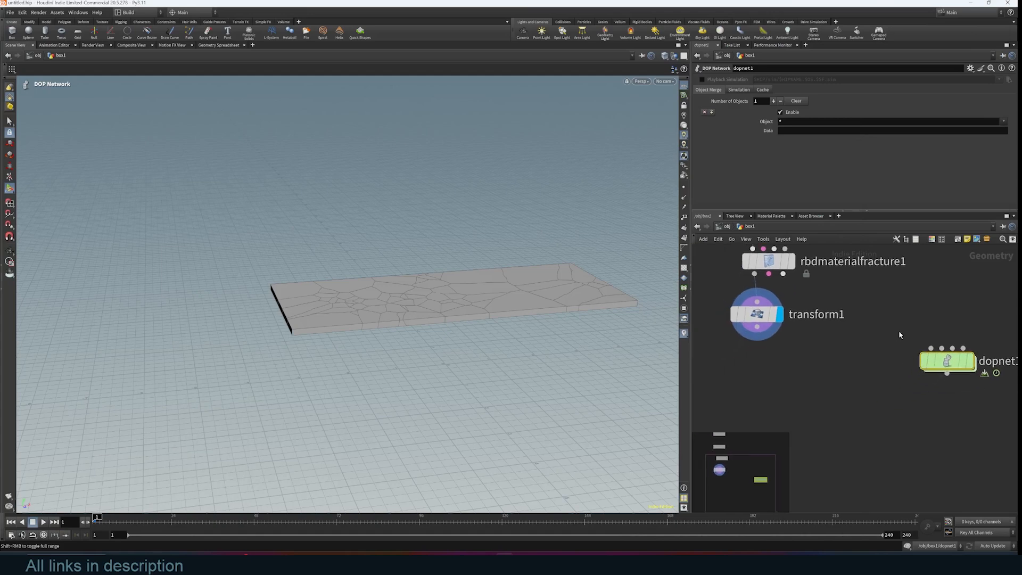
scroll(879, 339, "down", 2)
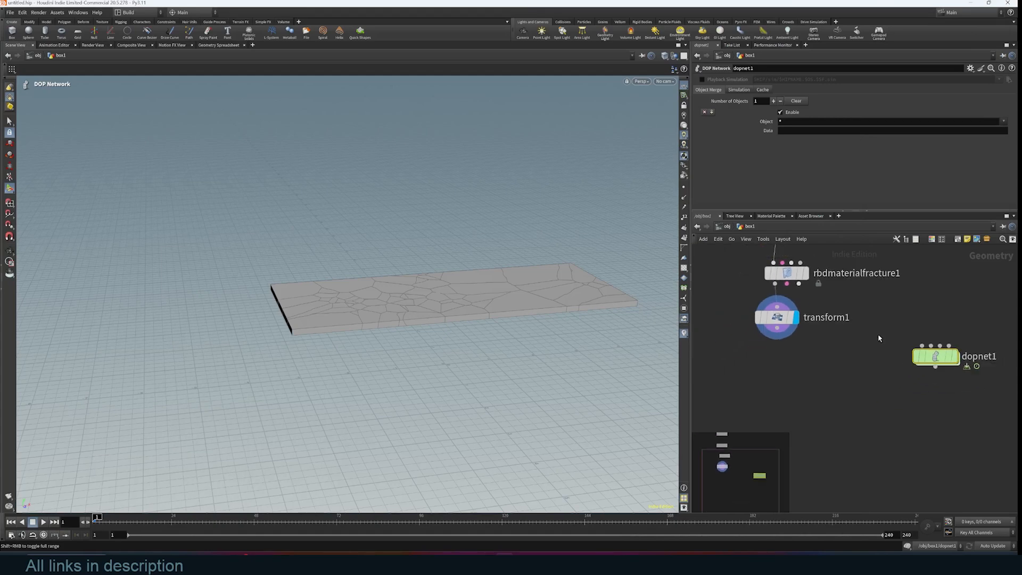
left_click_drag(479, 326, 506, 337, "alt")
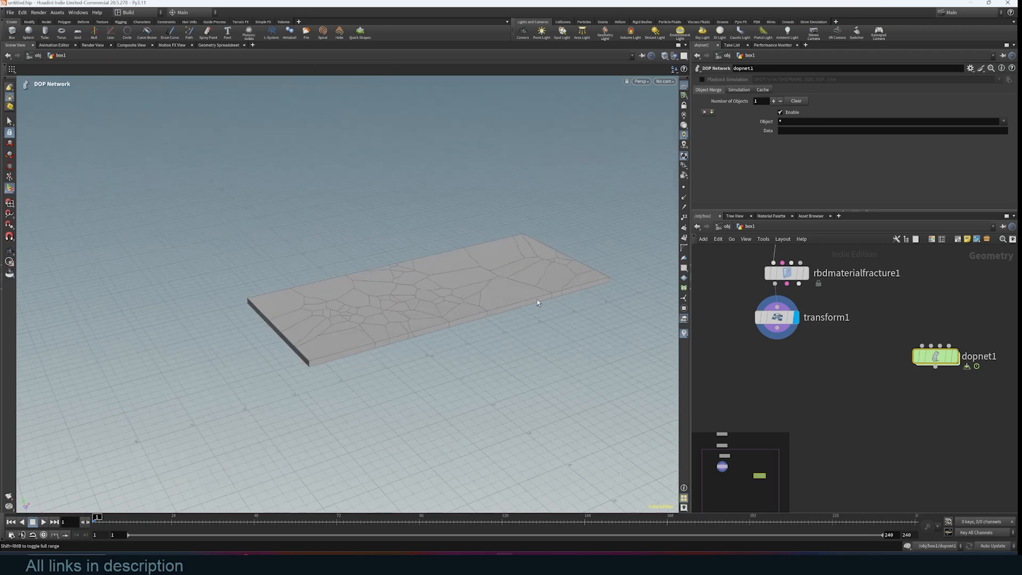
middle_click_drag(563, 269, 438, 279, "alt")
right_click(508, 246, "alt")
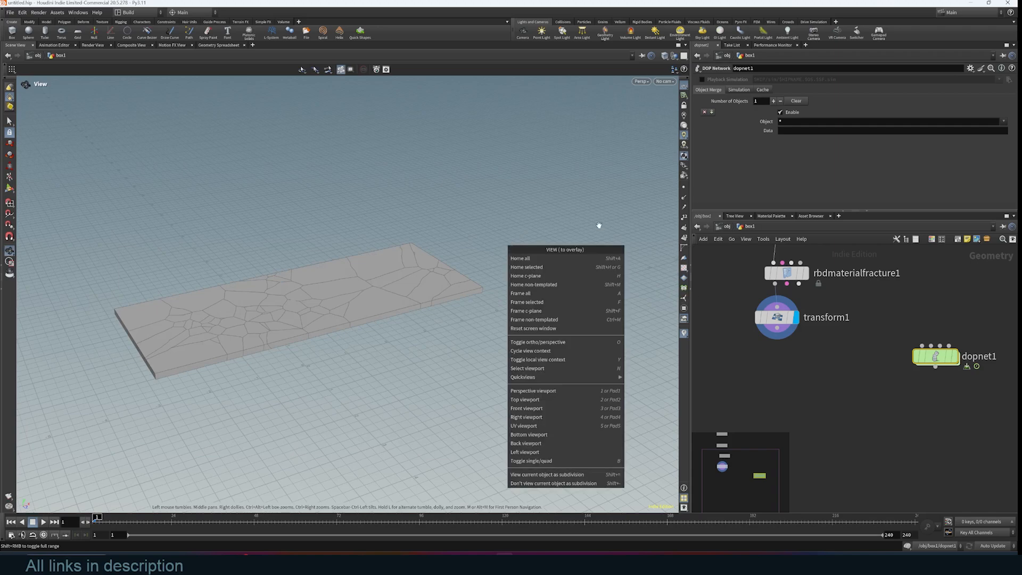
left_click(583, 214)
- In Houdini, add a Test Geometry: Capybara node above the DOP Network, display it and look at the model up close
middle_click_drag(896, 253, 820, 340)
scroll(831, 323, "down", 3)
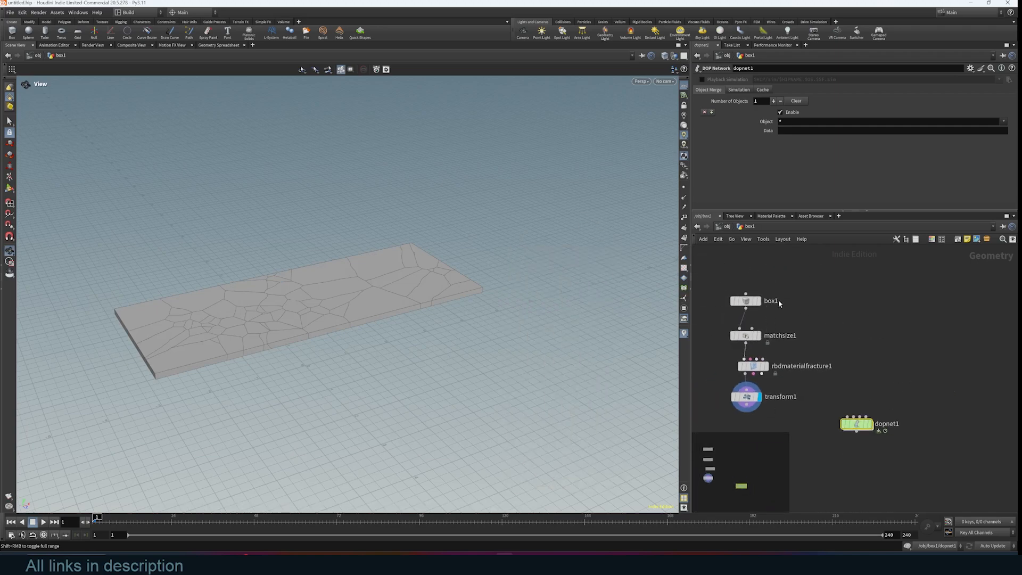
scroll(850, 288, "up", 1)
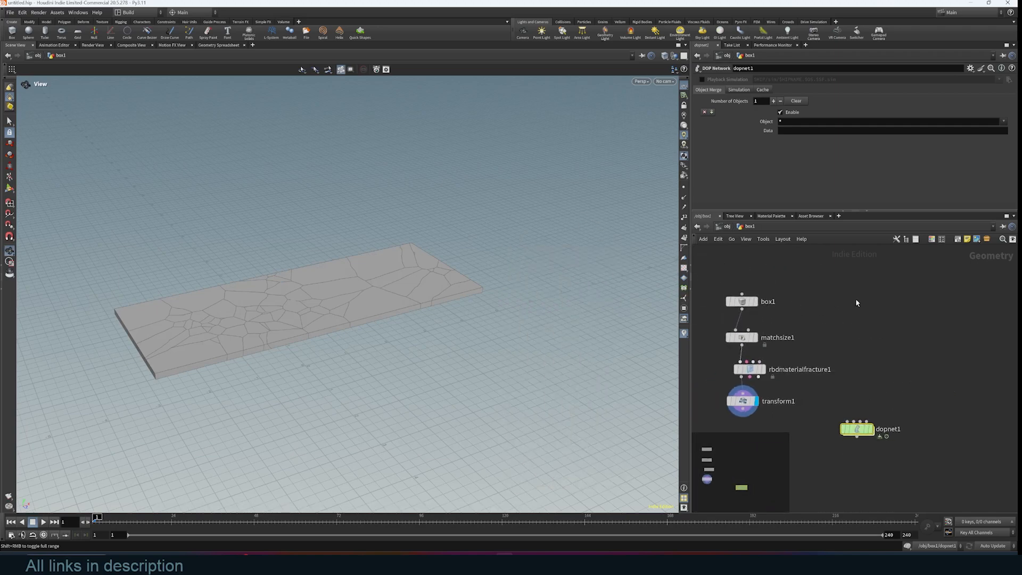
key("Tab")
type("test")
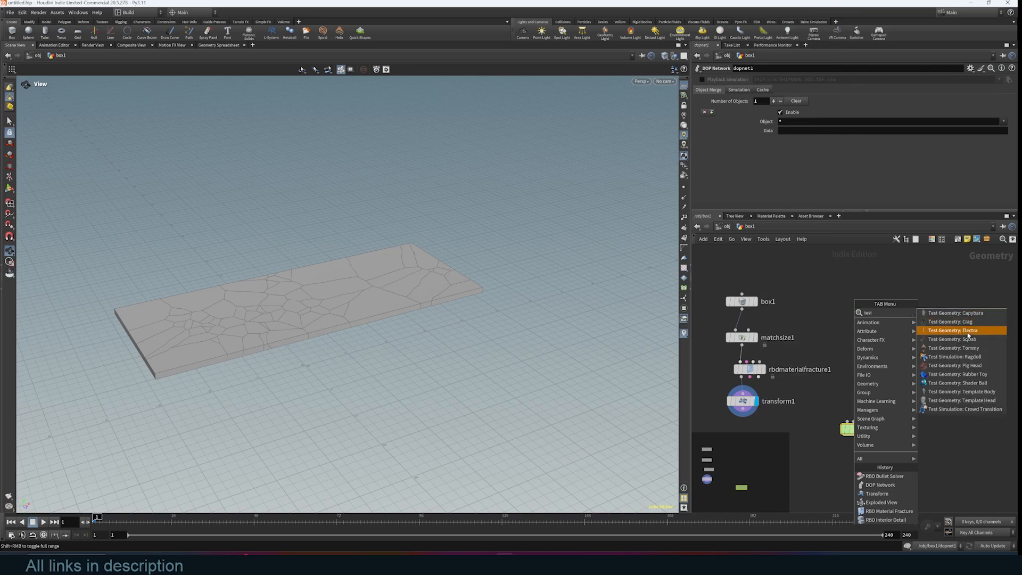
left_click(955, 313)
left_click(873, 296)
left_click(882, 293)
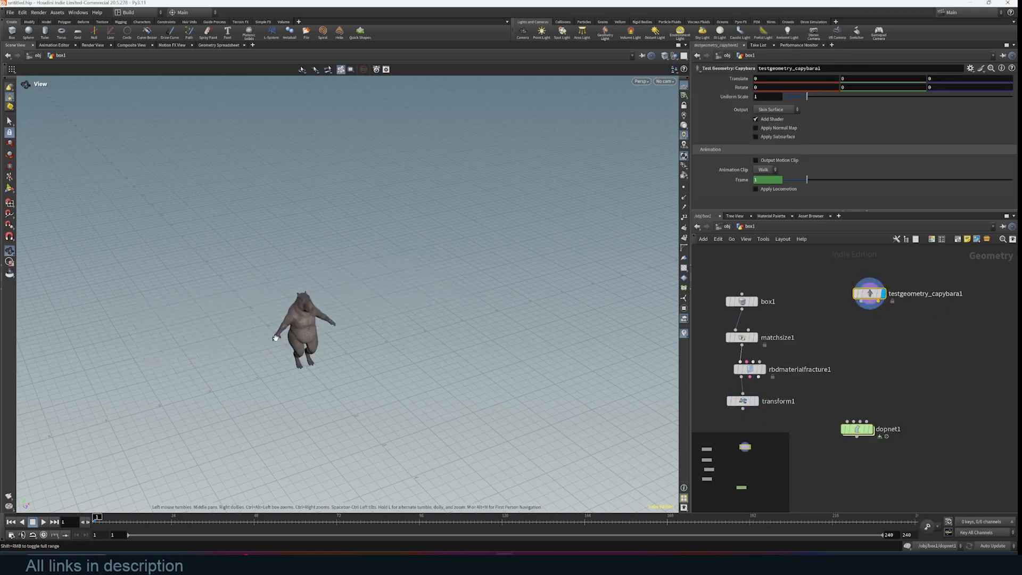
right_click_drag(269, 320, 406, 209, "alt")
left_click_drag(309, 288, 365, 219, "alt")
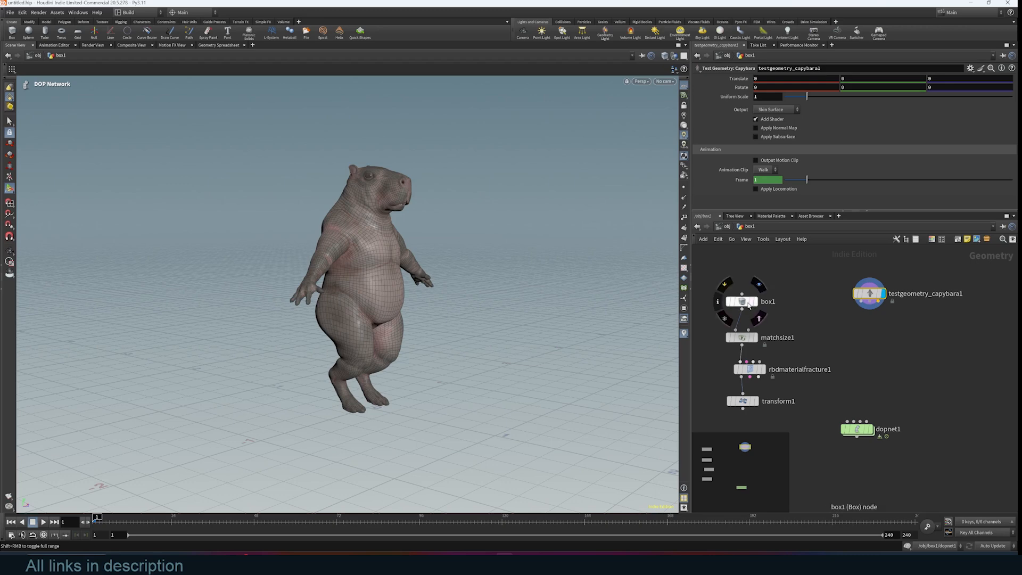
- Move the Box node slightly up, then display and select the Transform node to show the raised fractured slab
left_click_drag(748, 305, 741, 296)
left_click(756, 401)
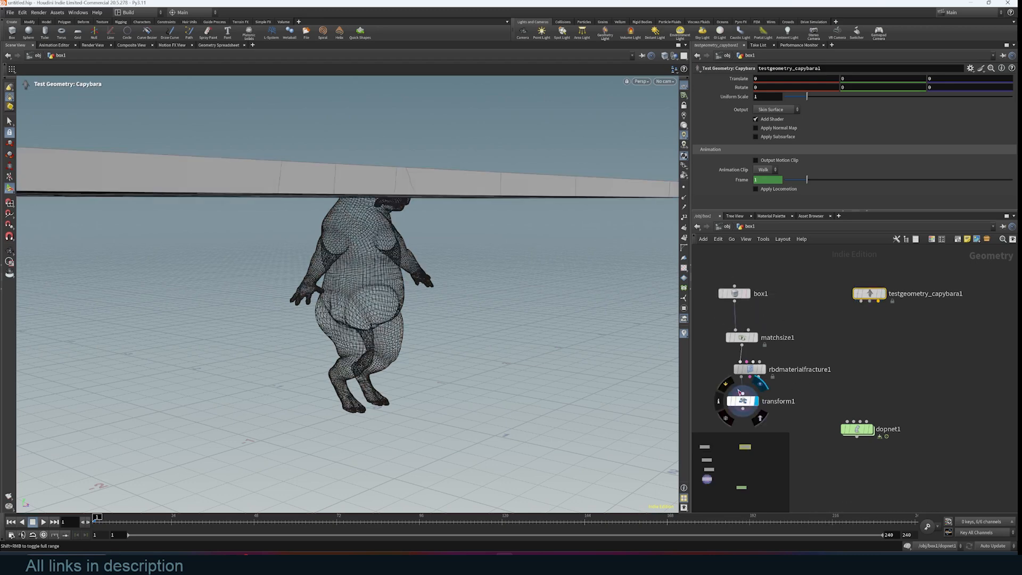
left_click(743, 402)
left_click_drag(536, 199, 467, 201, "alt")
scroll(466, 202, "down", 5)
key("Return")
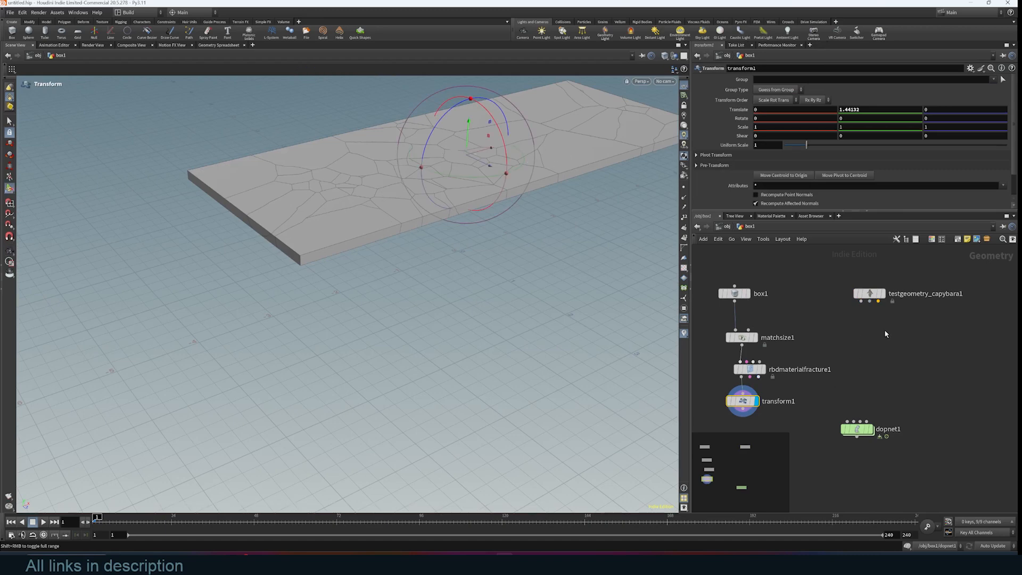
- Replace the box with the capybara's first output as Match Size's first input and view the fractured capybara
left_click_drag(744, 299, 737, 282)
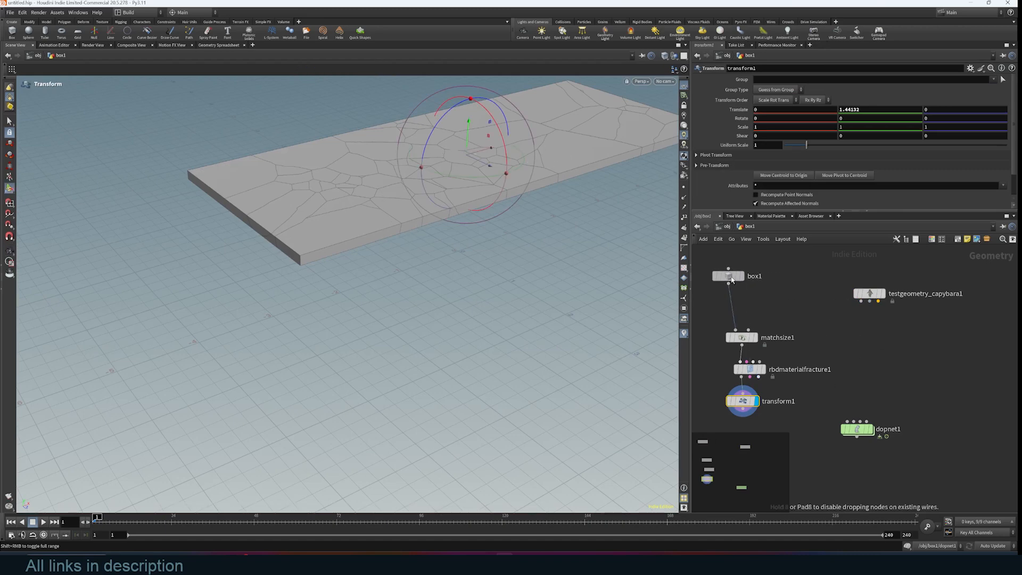
mouse_move(866, 302)
left_click_drag(862, 301, 735, 327)
key("Escape")
left_click_drag(506, 245, 435, 132)
left_click_drag(519, 275, 580, 308)
left_click_drag(497, 393, 595, 431)
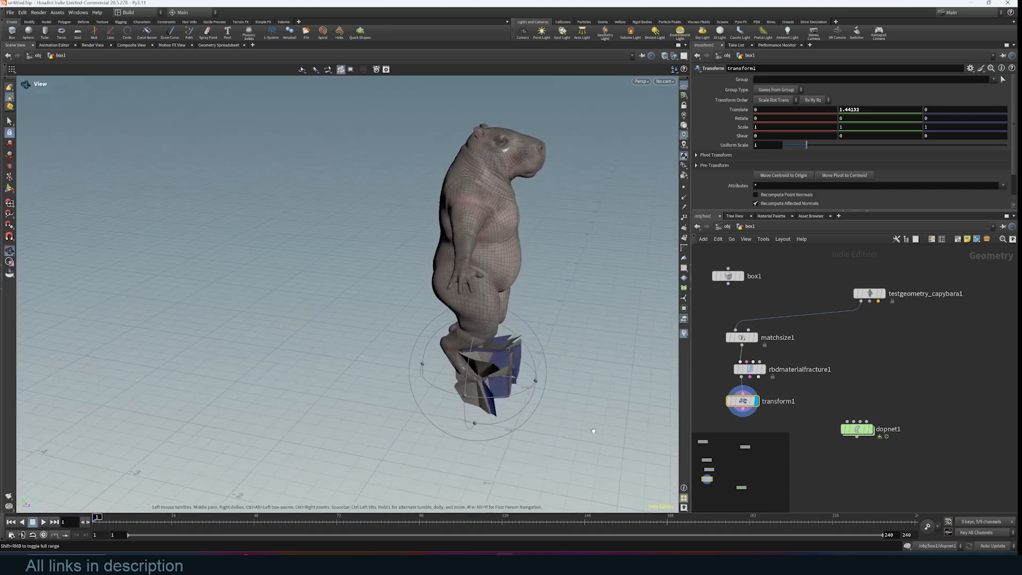
- Delete the Test Geometry: Capybara node that feeds Match Size
scroll(513, 359, "up", 6)
left_click_drag(538, 289, 479, 339)
mouse_move(794, 379)
middle_mouse_down()
mouse_move(837, 347)
mouse_move(789, 379)
middle_mouse_up()
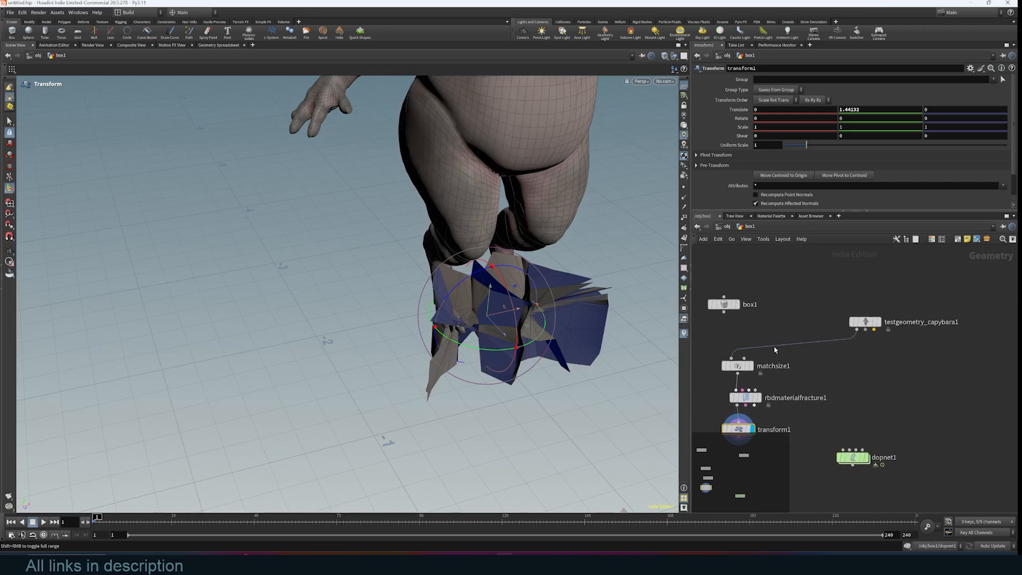
left_click_drag(932, 286, 816, 346)
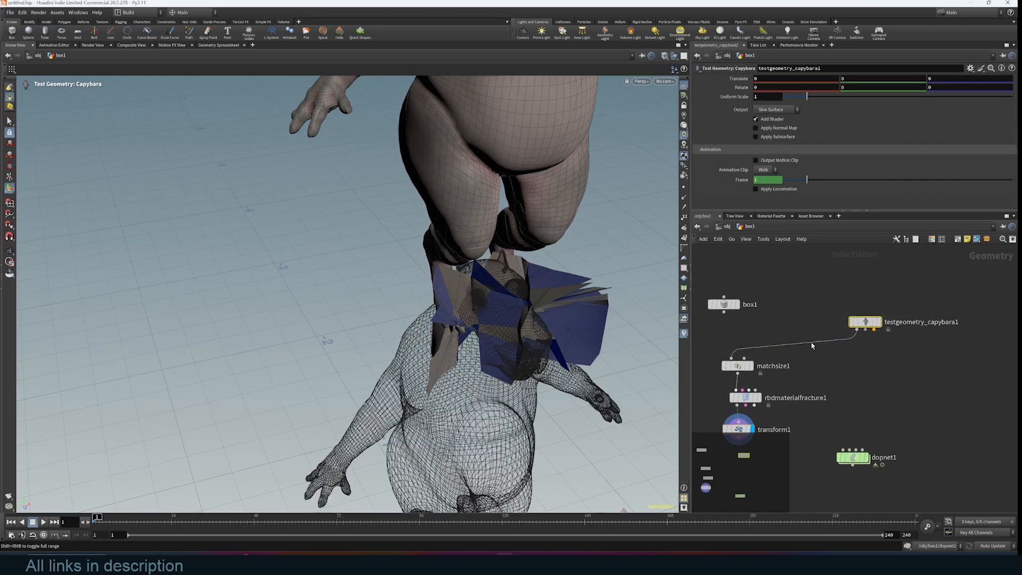
key("Delete")
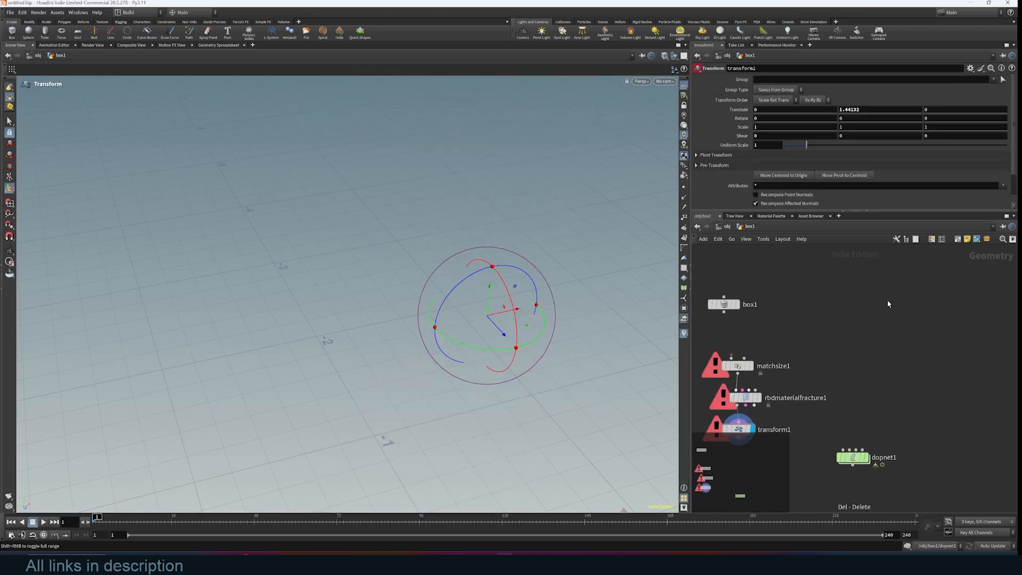
- Add a Test Geometry: Rubber Toy node and connect its output to Match Size's first input
key("Tab")
type("tes")
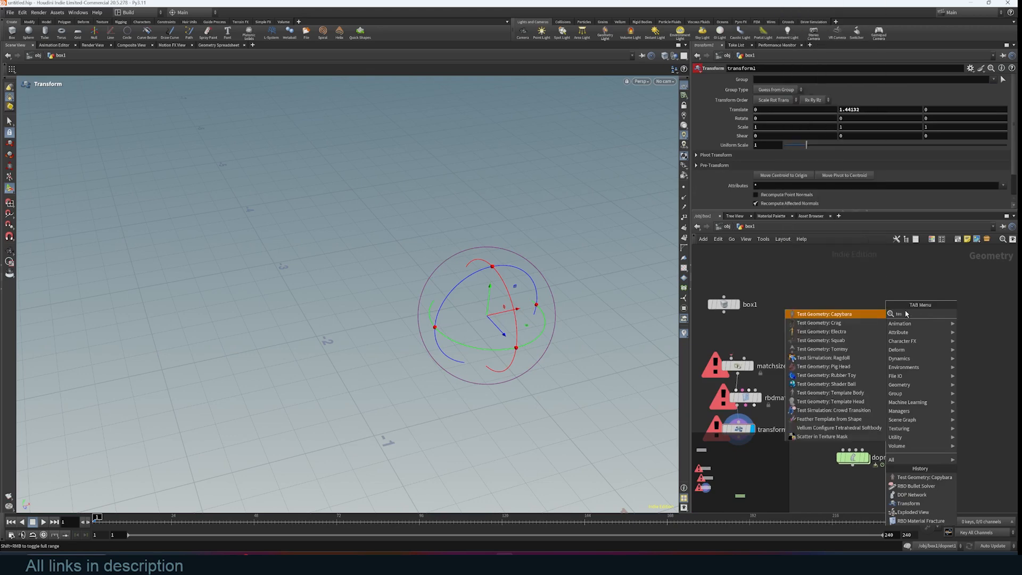
left_click(837, 376)
left_click(841, 317)
left_click_drag(840, 319, 732, 360)
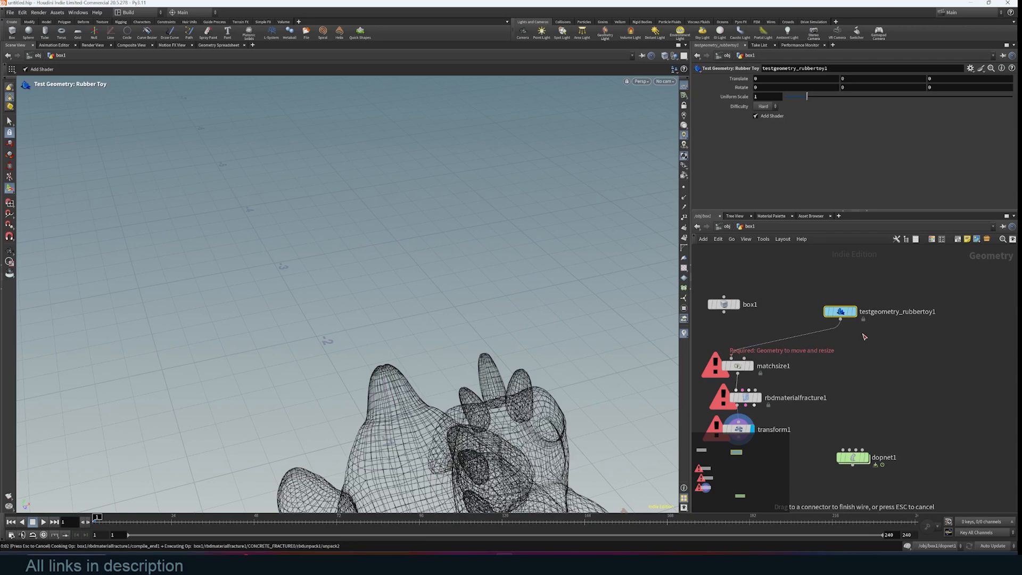
scroll(516, 317, "down", 3)
left_click_drag(529, 323, 596, 280, "alt")
key("Return")
- Add an Exploded View node below Transform, display it and look at the rubber toy's fractured pieces from several sides
middle_click_drag(740, 432, 765, 400)
key("Tab")
type("ex")
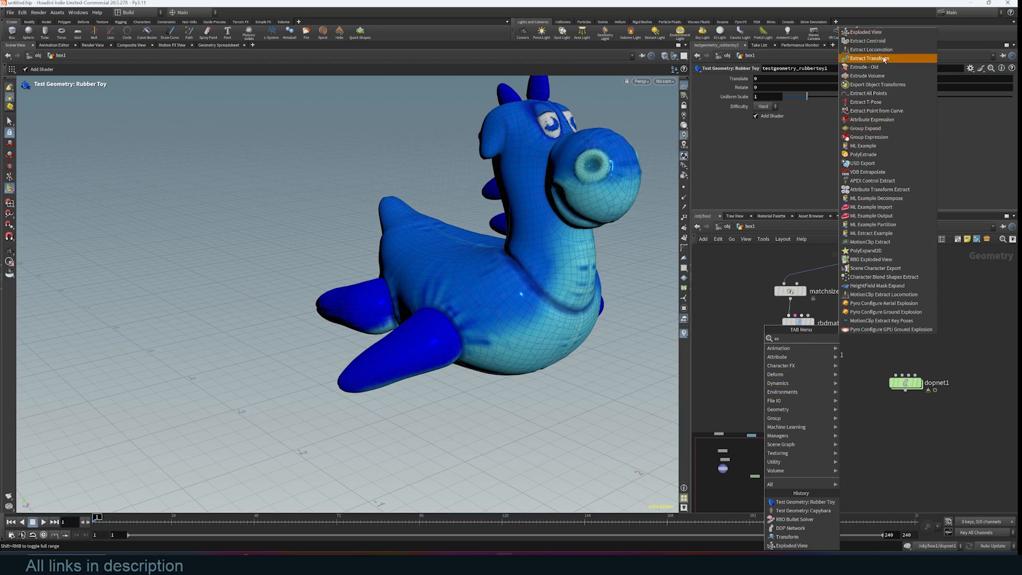
left_click(865, 32)
left_click(778, 396)
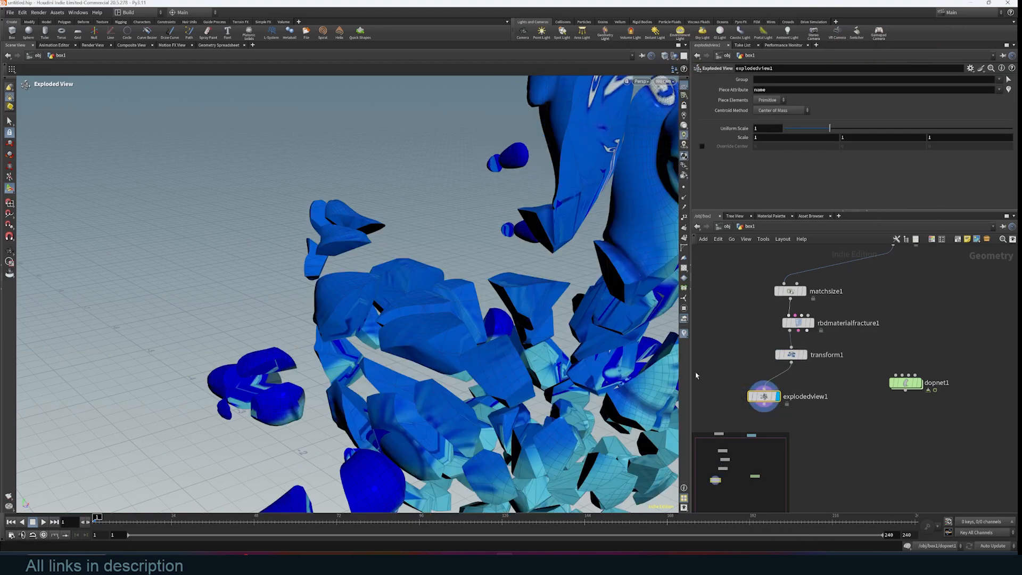
left_click_drag(479, 346, 532, 351, "alt")
right_click_drag(532, 351, 357, 390, "alt")
left_click_drag(357, 390, 639, 333, "alt")
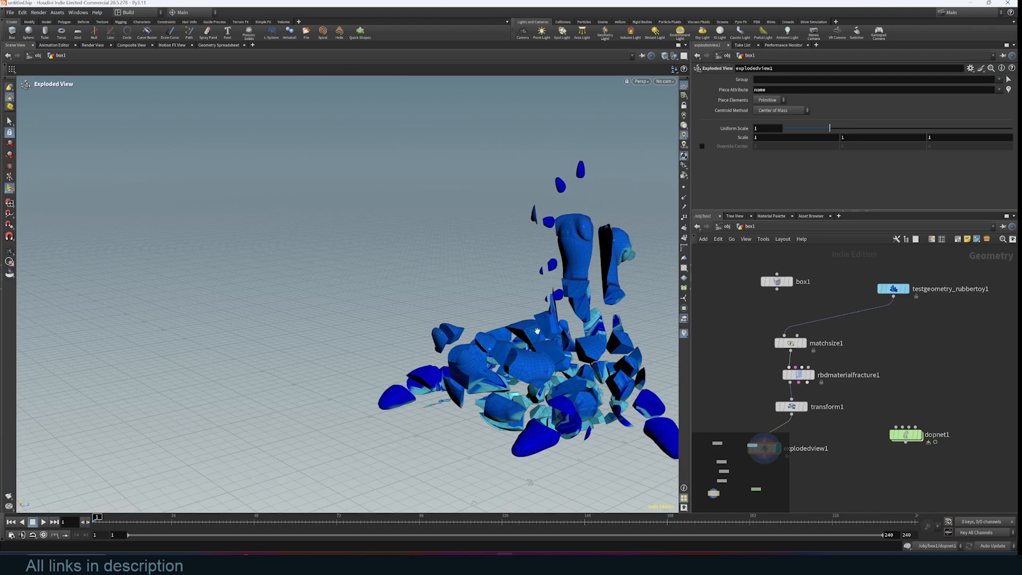
left_click_drag(537, 330, 585, 334, "alt")
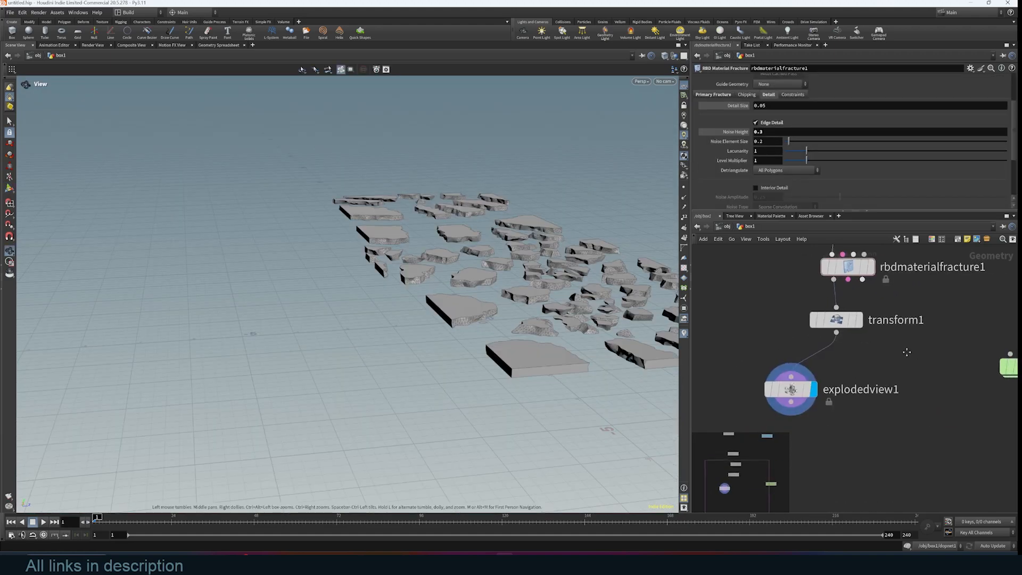
- Branch an Assemble node off Transform's output beside the Exploded View and display it
middle_click_drag(906, 351, 864, 357)
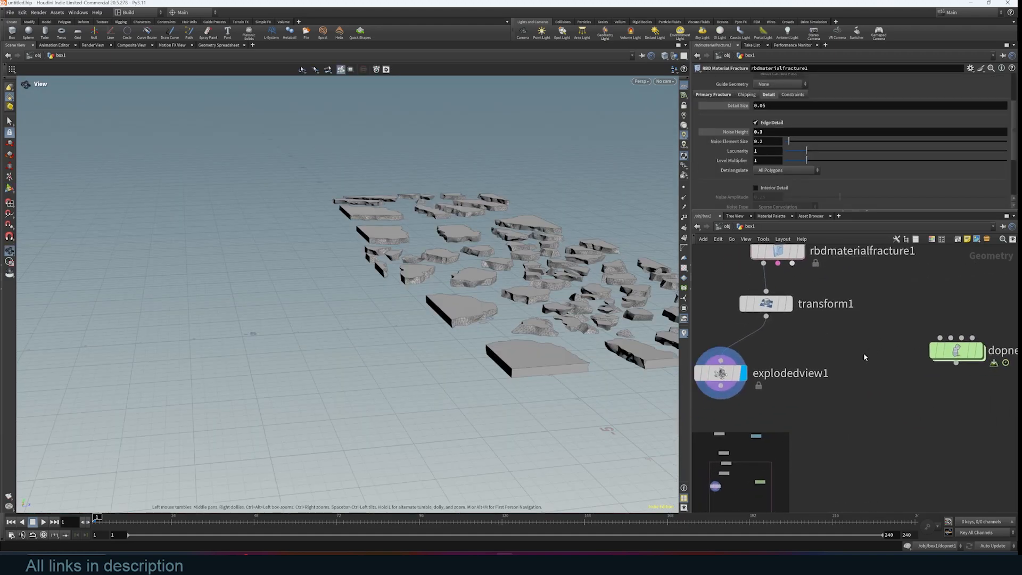
left_click(766, 317)
key("Tab")
type("ass")
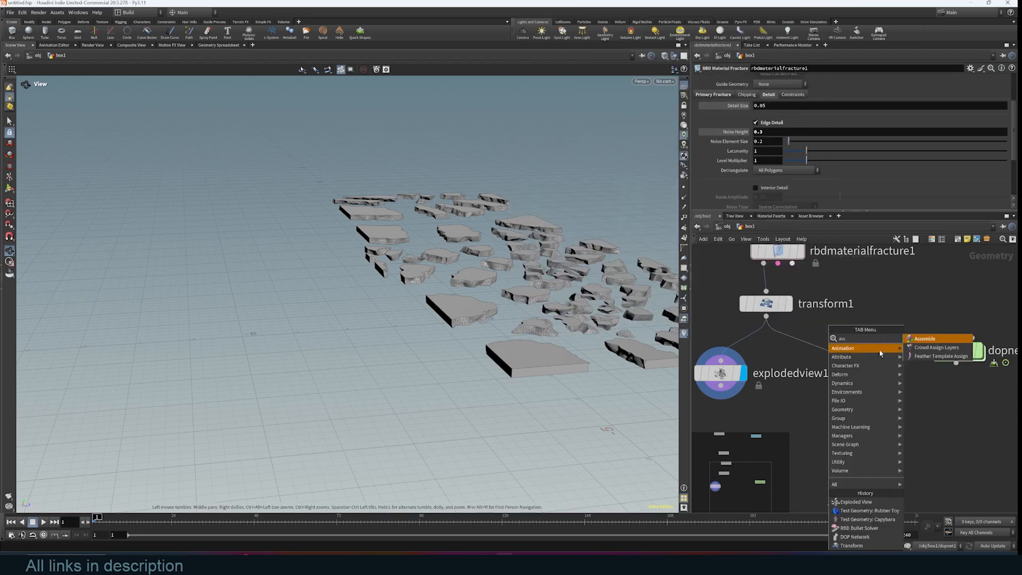
left_click(911, 341)
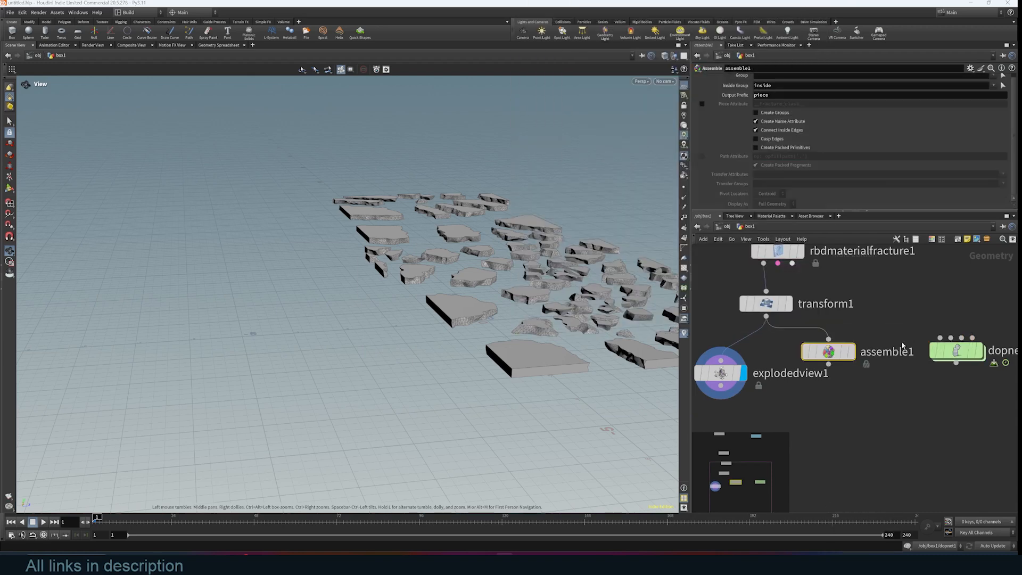
left_click(851, 356)
- Reconnect the rubber toy's output to Match Size's first input in place of the box
middle_click_drag(875, 339, 838, 459)
middle_click_drag(861, 343, 876, 415)
left_click_drag(914, 313, 732, 377)
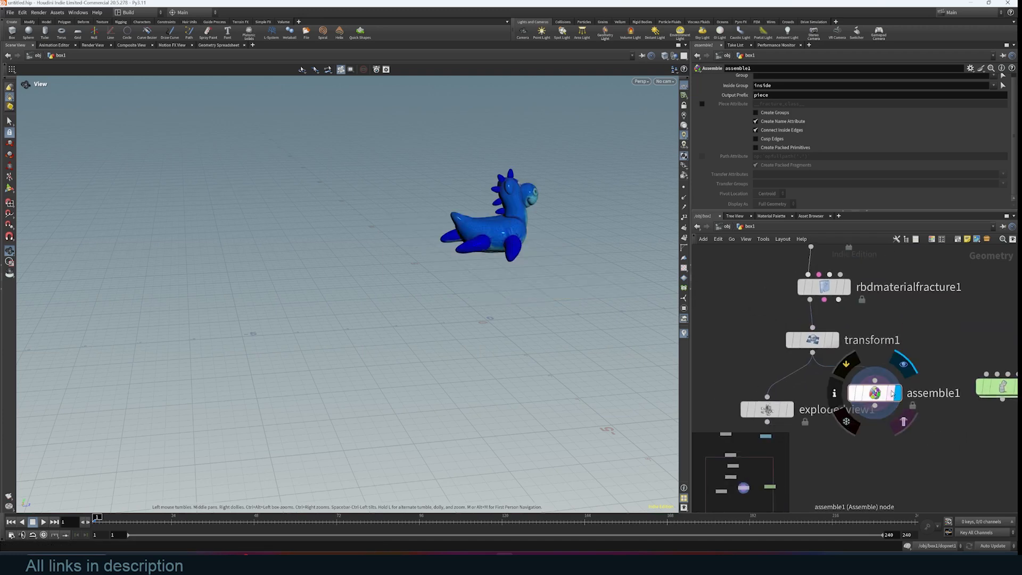
- Enable Create Packed Primitives on the Assemble node and check its node info
left_click(772, 148)
left_click_drag(425, 293, 498, 333)
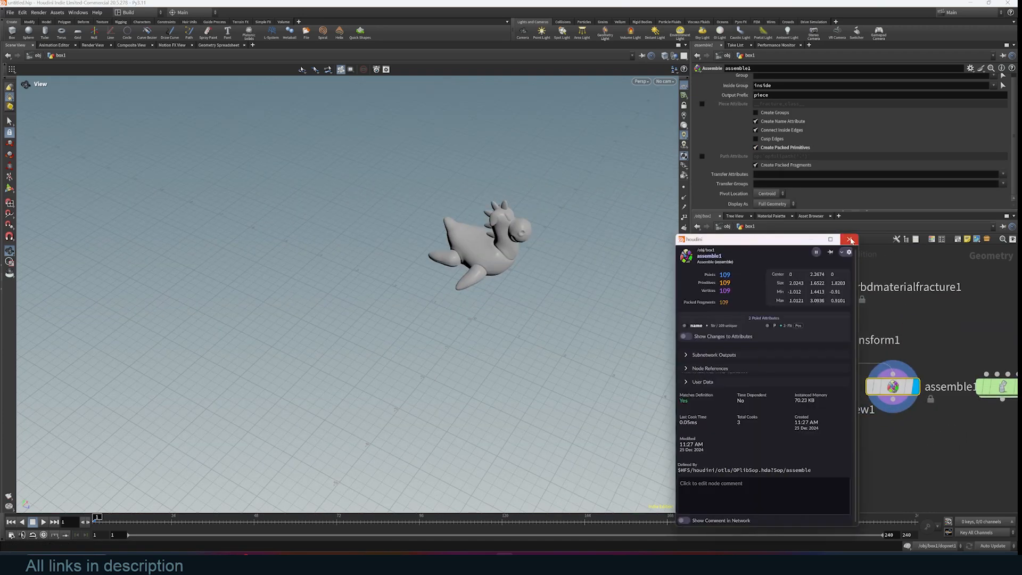
left_click(850, 240)
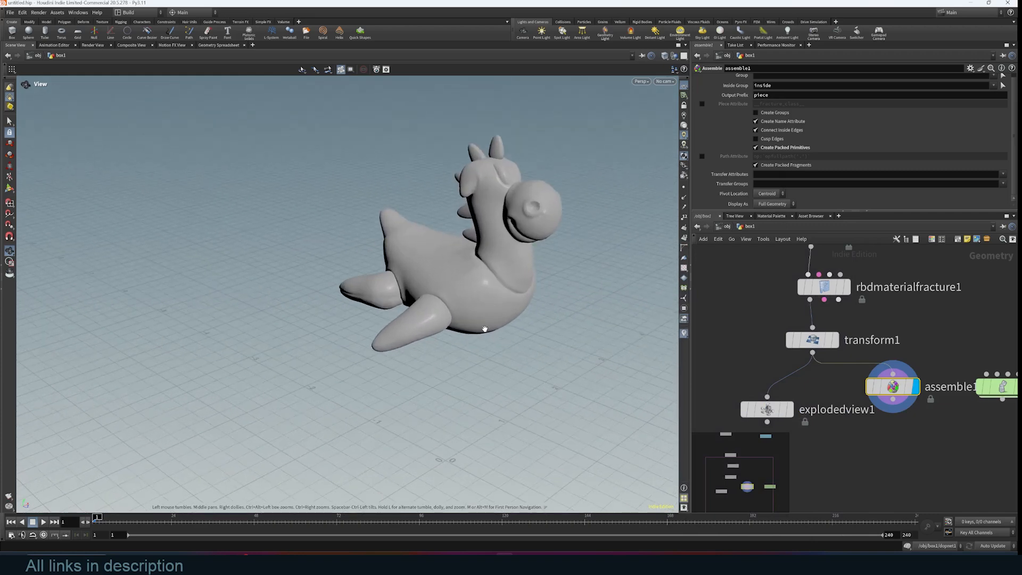
- Compare the geometry counts and attributes in the node info of Transform and Assemble
mouse_move(813, 343)
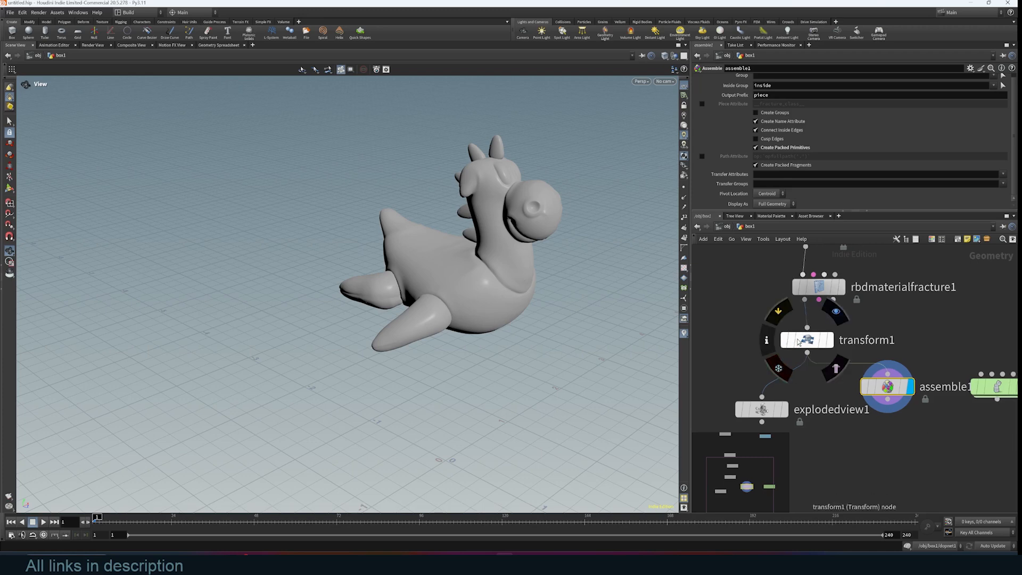
left_click(767, 340)
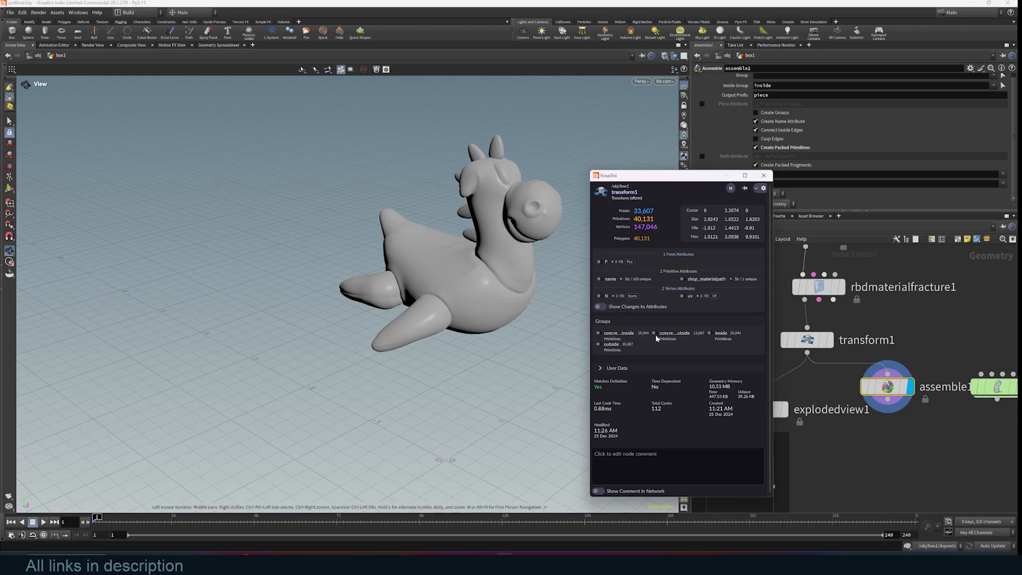
left_click(763, 175)
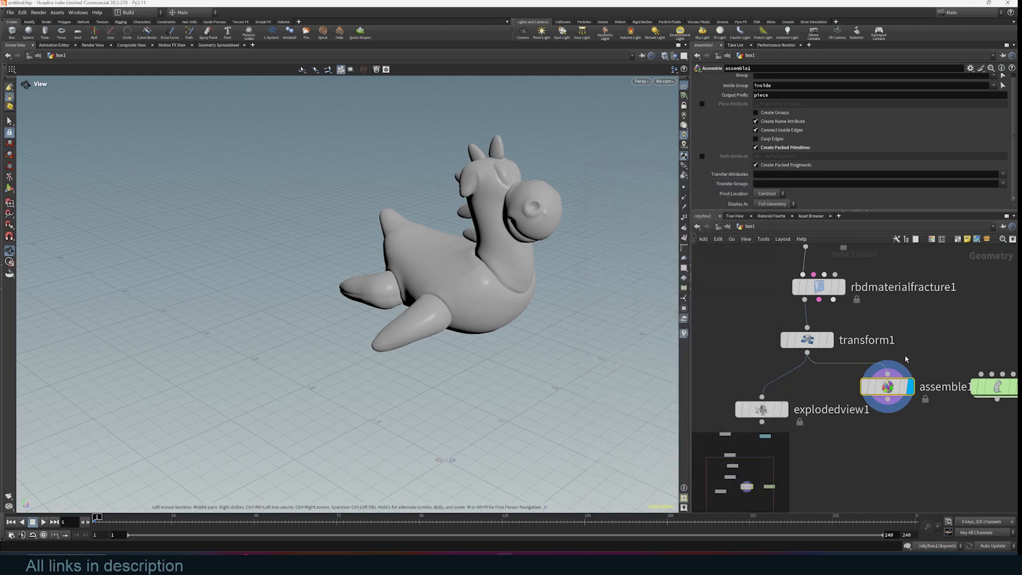
mouse_move(897, 386)
left_click(848, 385)
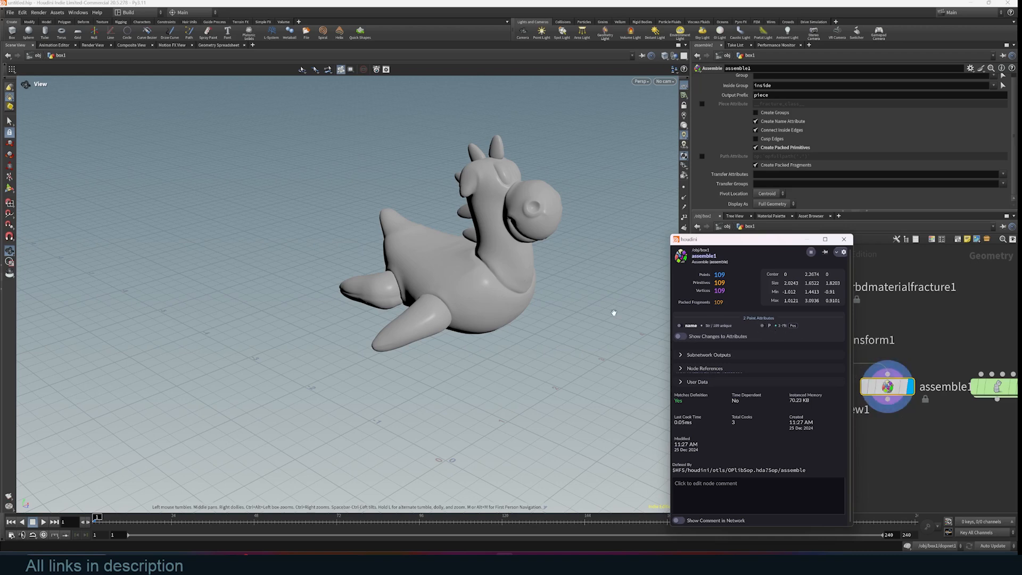
left_click(846, 239)
- Move the DOP Network farther from Assemble and place the rubber toy node directly above Match Size
scroll(902, 364, "down", 3)
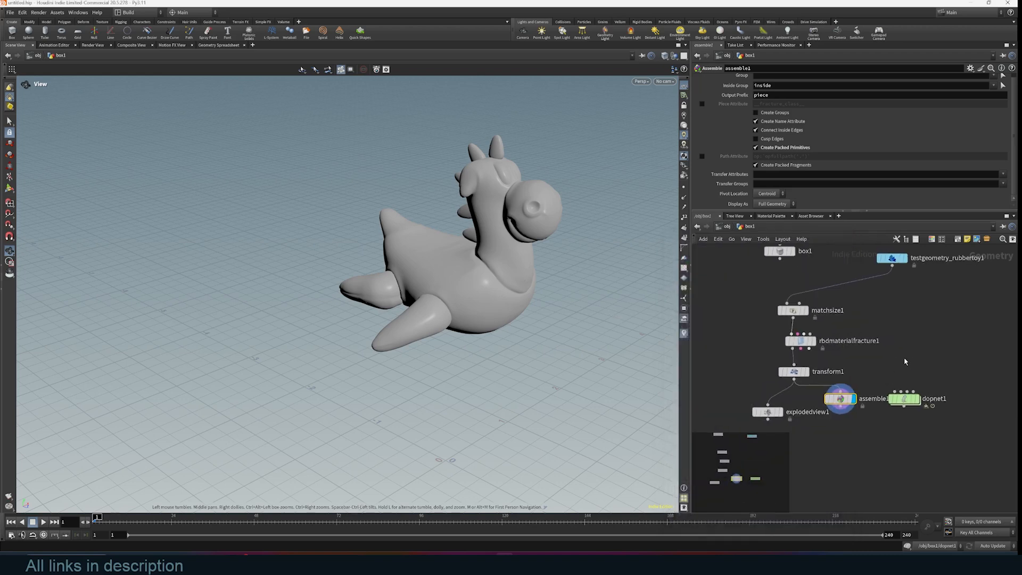
middle_click_drag(913, 352, 910, 388)
left_click_drag(889, 301, 866, 308)
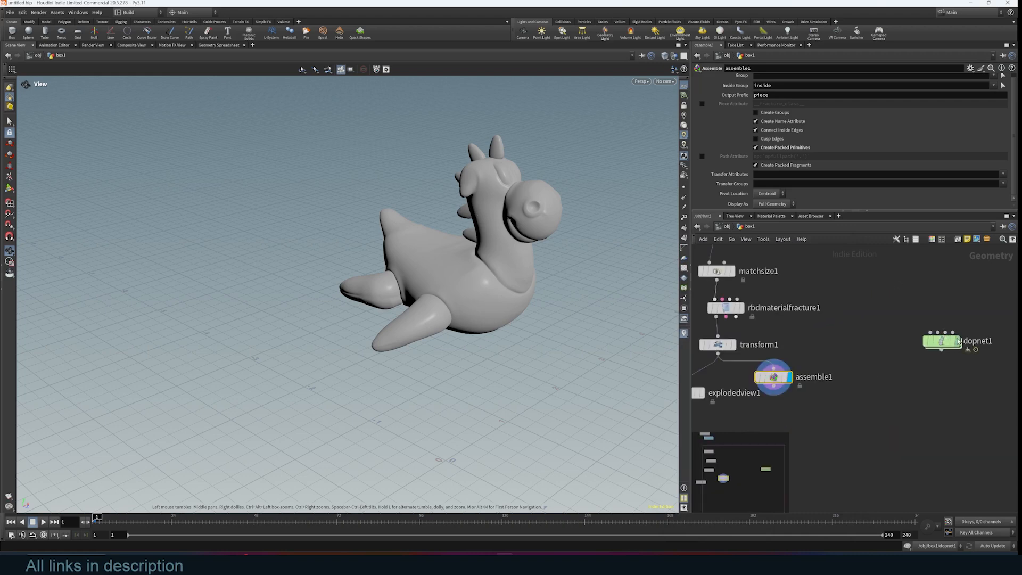
scroll(912, 379, "up", 2)
middle_click_drag(904, 358, 924, 409)
scroll(884, 374, "down", 3)
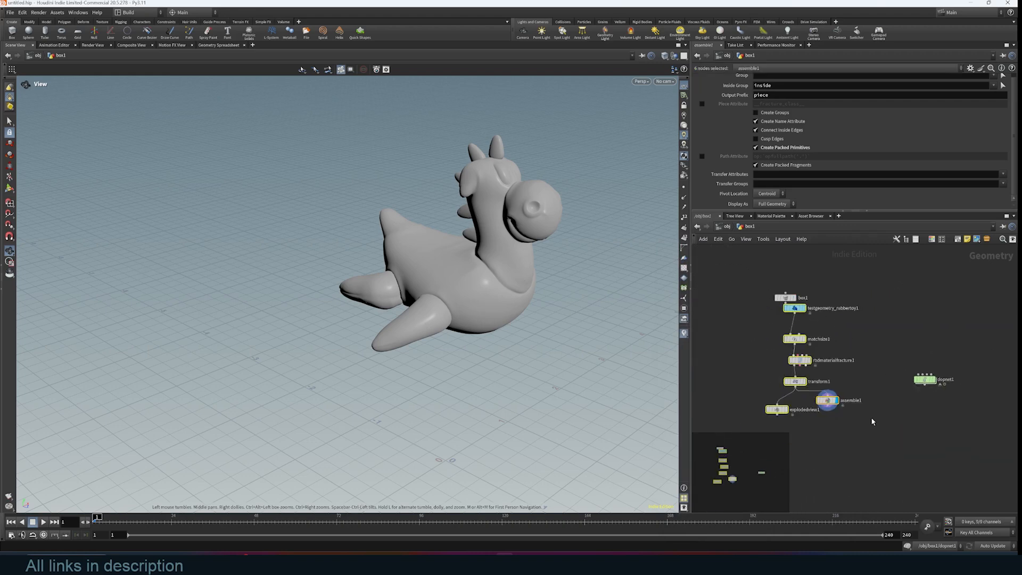
scroll(898, 407, "up", 3)
- Look inside the DOP Network and return to the box1 network
double_click(942, 359)
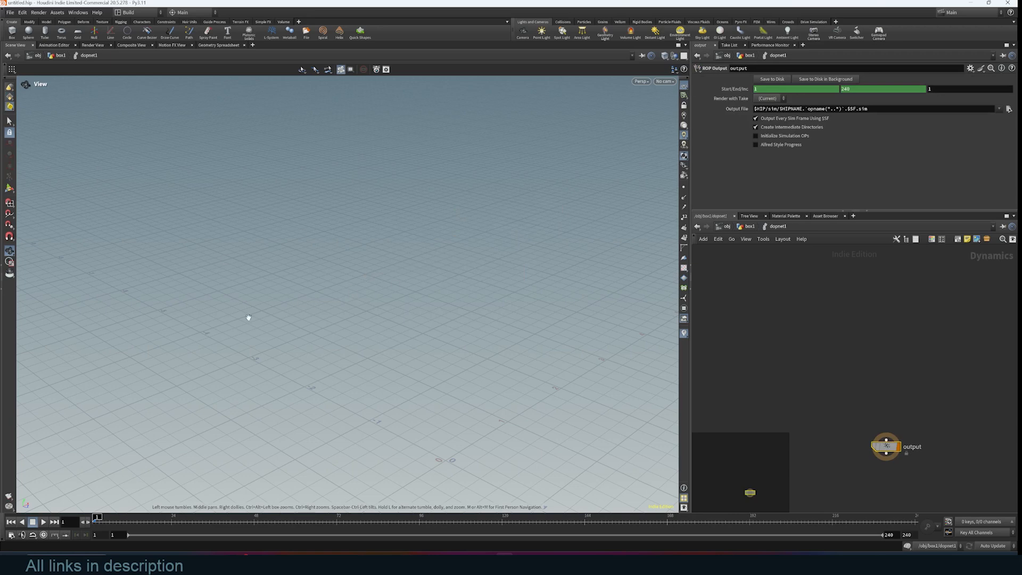
left_click(749, 226)
middle_click_drag(860, 370, 869, 375)
scroll(884, 325, "down", 4)
scroll(879, 325, "up", 2)
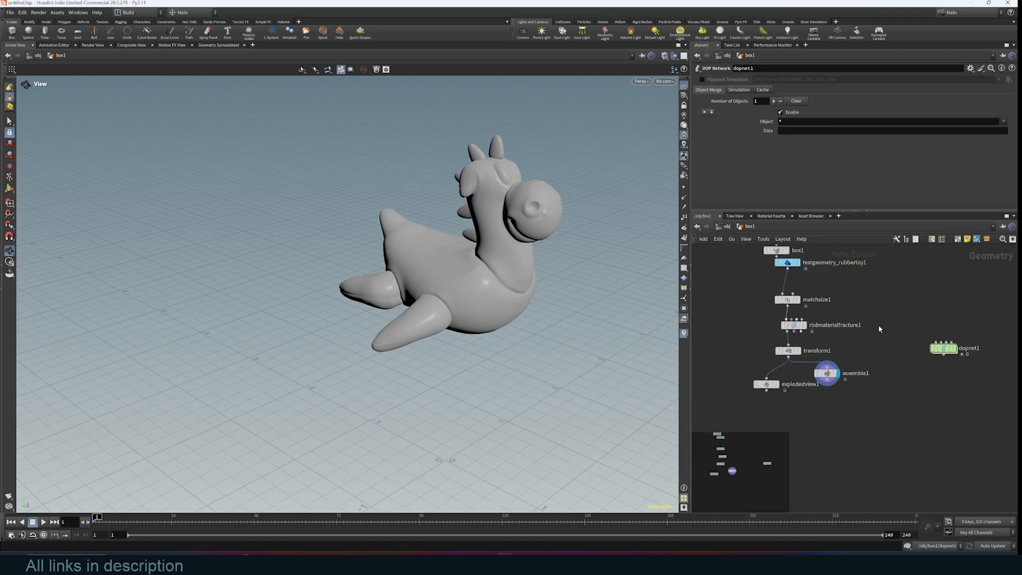
- Move the unused Box node up and clear of the rubber toy node
middle_click_drag(879, 326, 880, 376)
left_click_drag(775, 299, 797, 274)
middle_click_drag(798, 330, 799, 307)
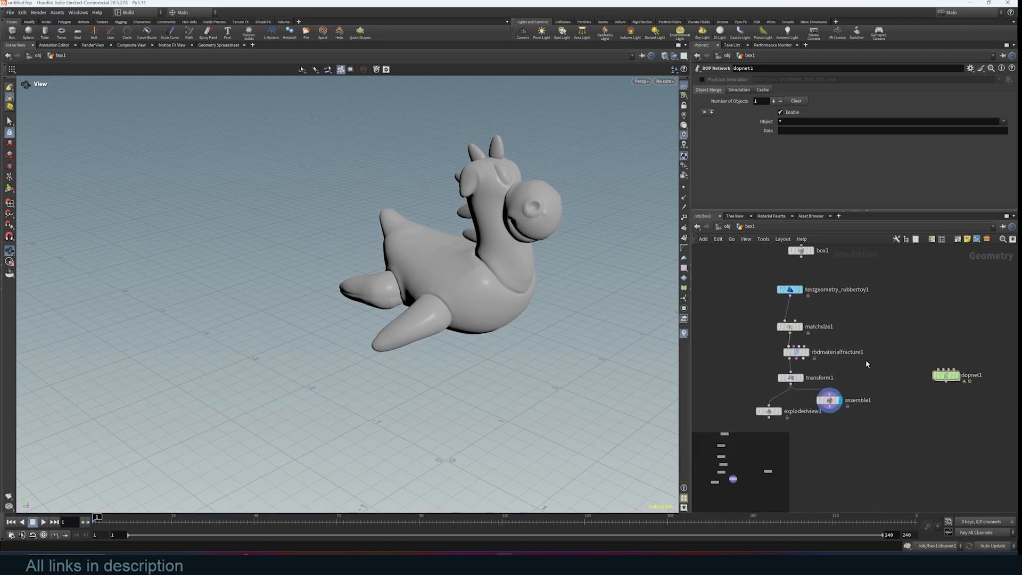
- Add an RBD Bullet Solver node, connect Assemble's output to its first input and display it
middle_click_drag(866, 359, 823, 336)
key("Tab")
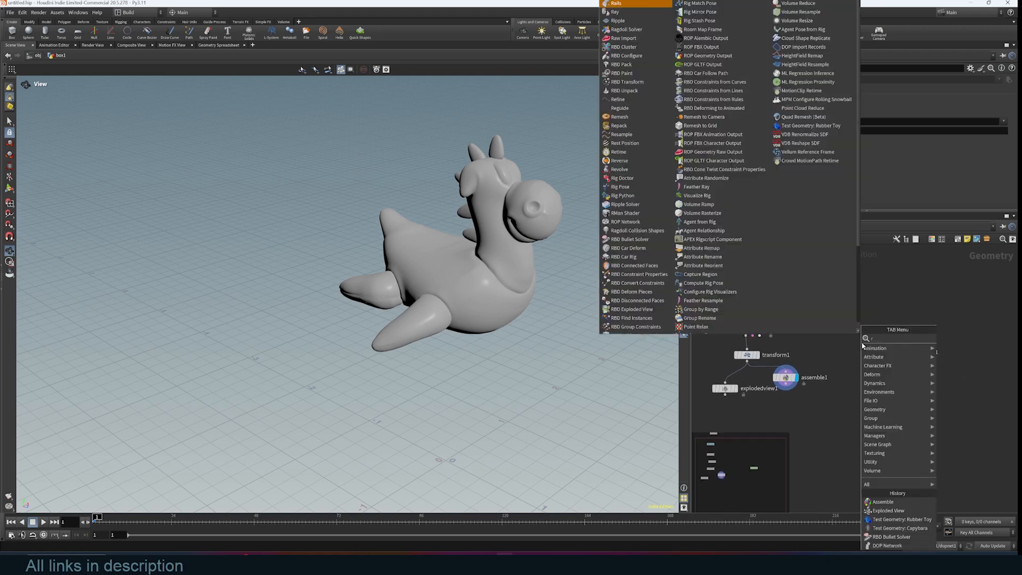
left_click(892, 537)
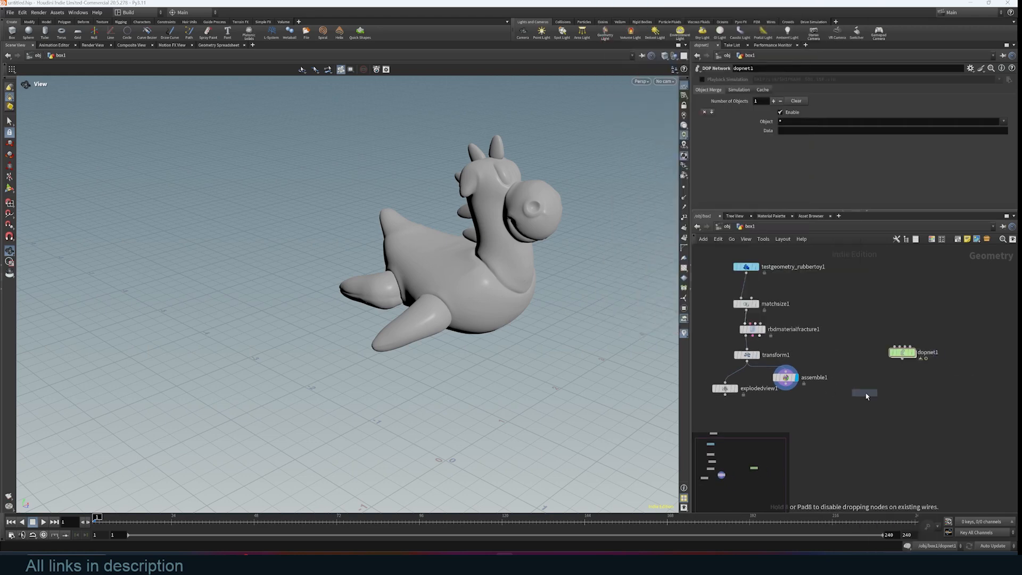
left_click(868, 367)
left_click_drag(867, 374, 851, 409)
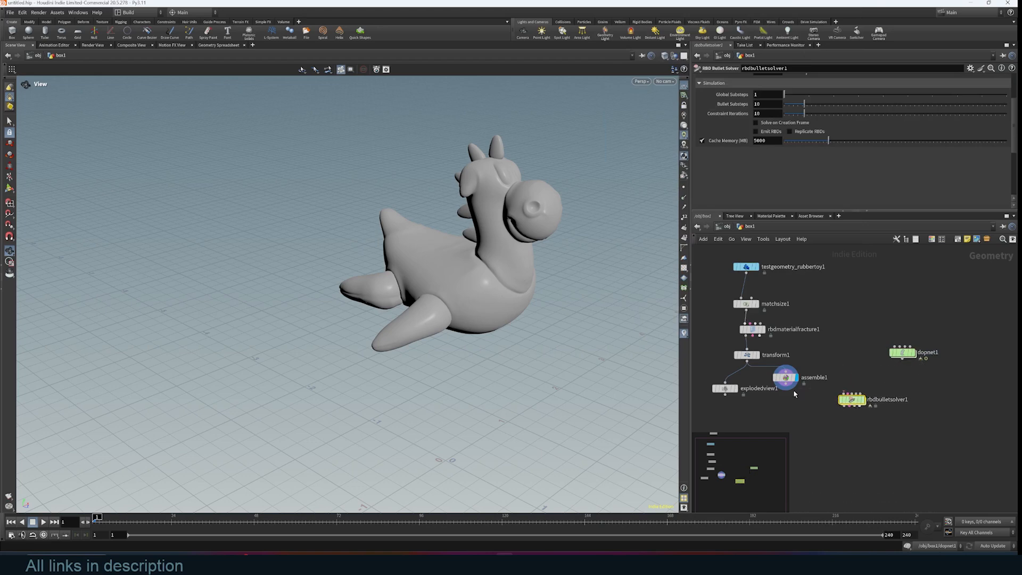
left_click_drag(786, 385, 847, 396)
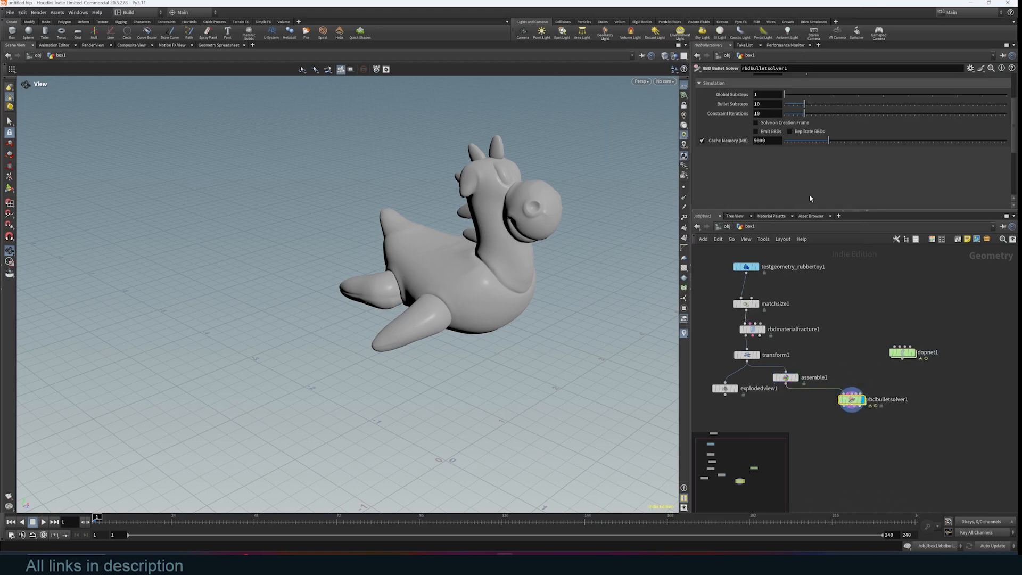
- Set the RBD Bullet Solver's ground collision type to Ground Plane
scroll(772, 139, "up", 2)
left_click(750, 78)
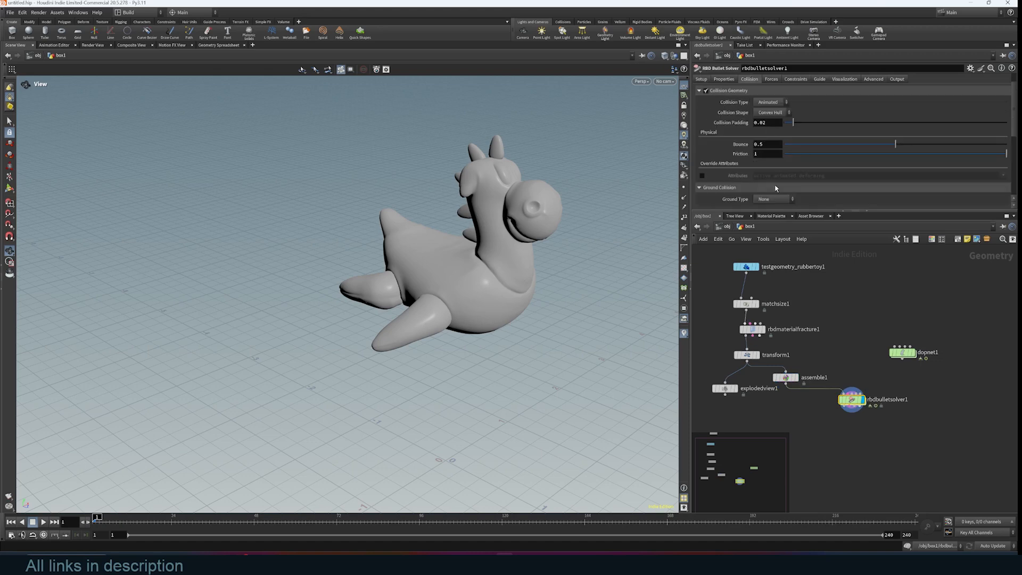
scroll(772, 175, "down", 2)
left_click(771, 186)
- Play the simulation of the fractured toy, view it from a lower angle and return to frame 1
left_click(43, 522)
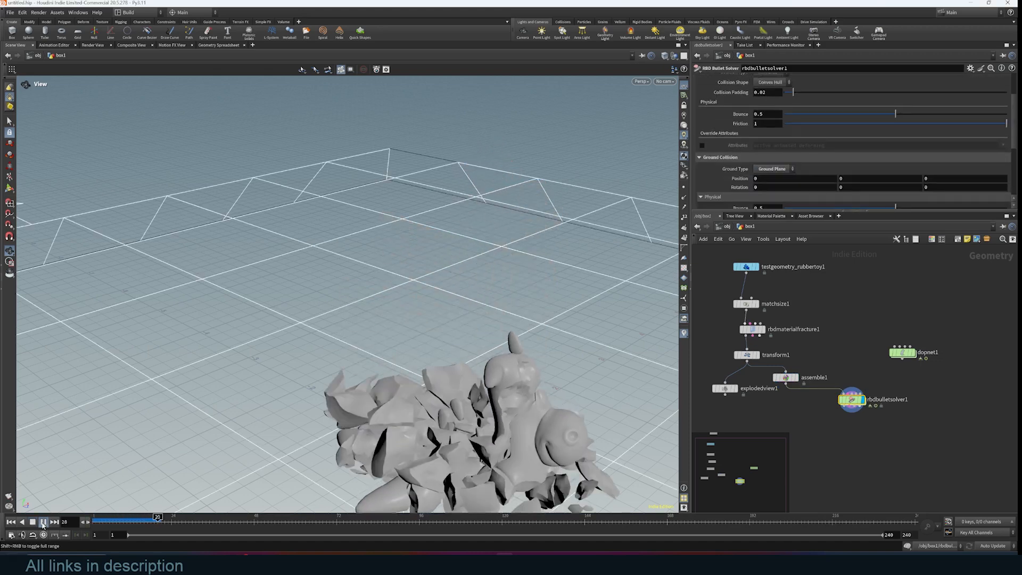
left_click_drag(419, 354, 346, 373)
left_click(11, 522)
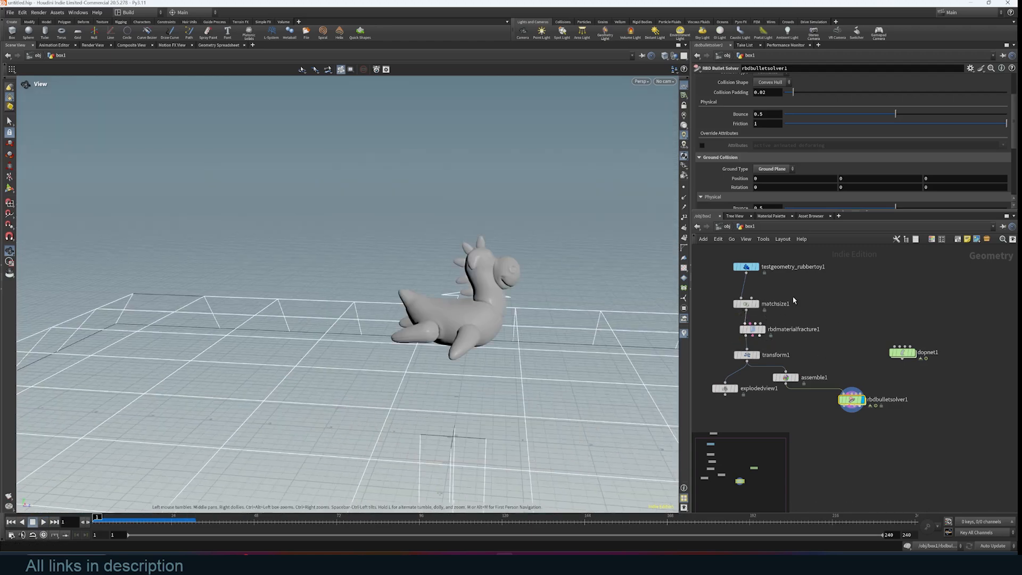
- Connect the rubber toy directly to the RBD Bullet Solver's first input, play the simulation and return to frame 1
left_click(746, 273)
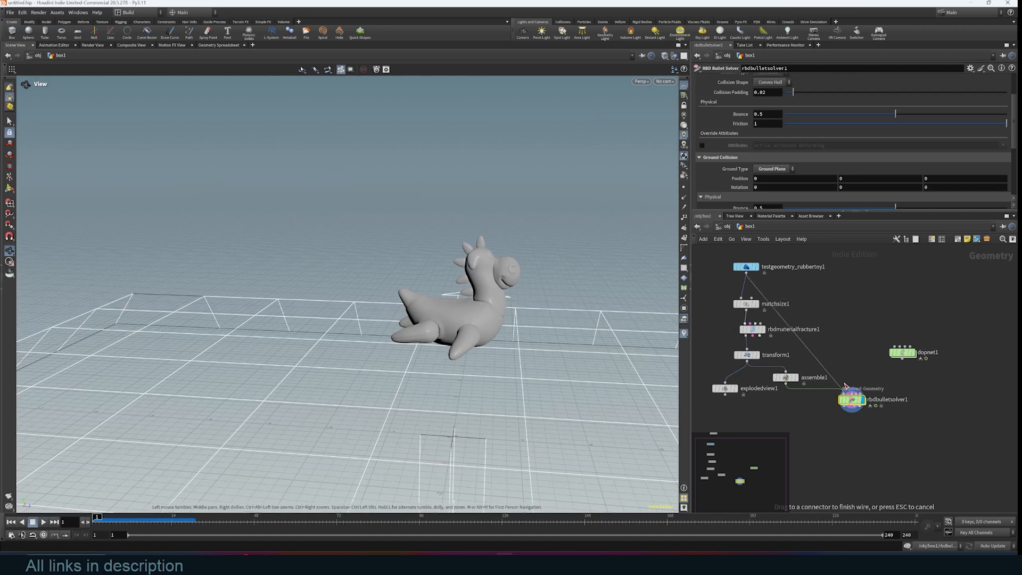
left_click(845, 385)
left_click(43, 523)
left_click(43, 523)
left_click(10, 522)
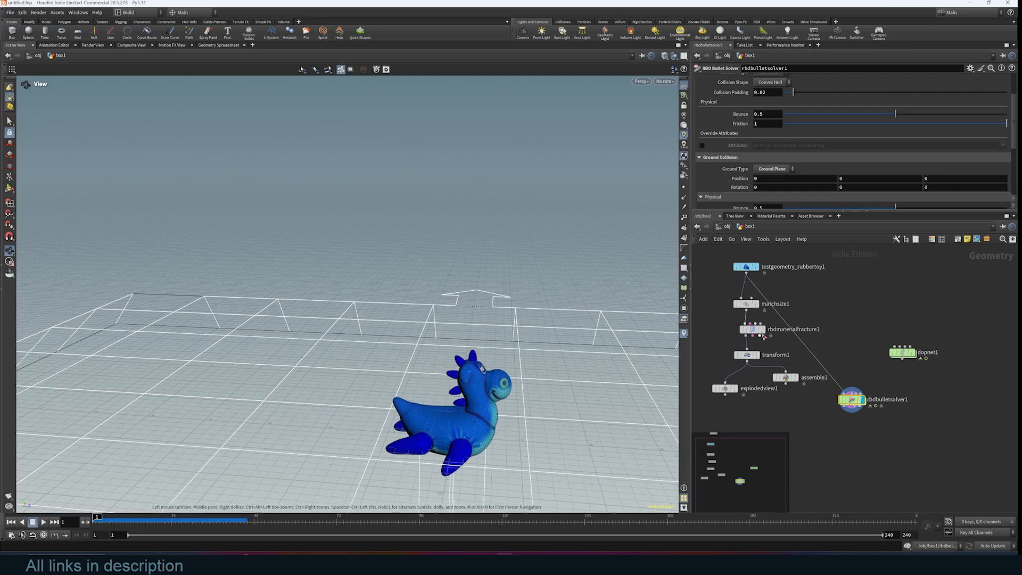
- Look inside the DOP network, return to the geometry network and examine the node chain from the rubber toy to Assemble
double_click(902, 352)
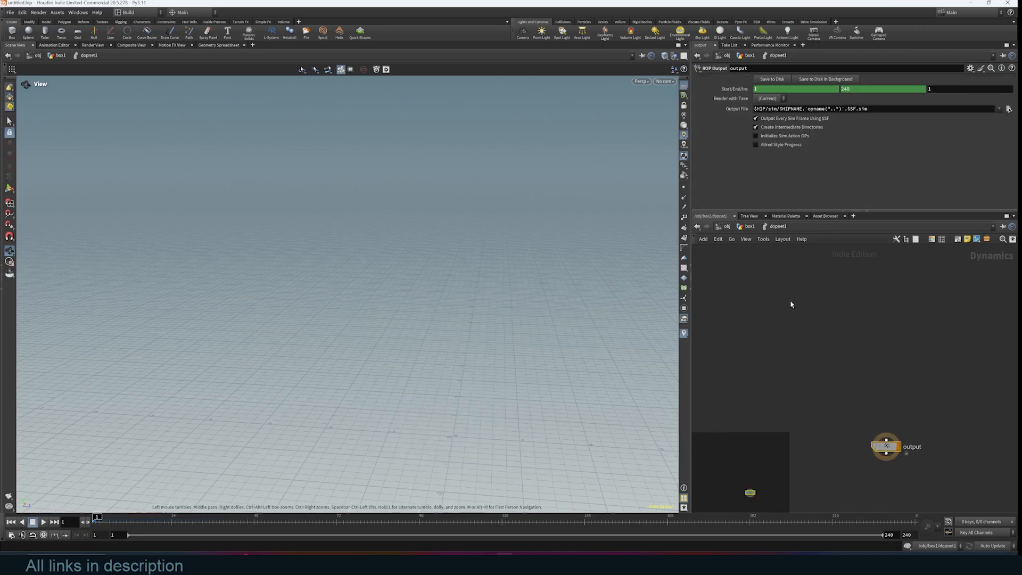
left_click(745, 227)
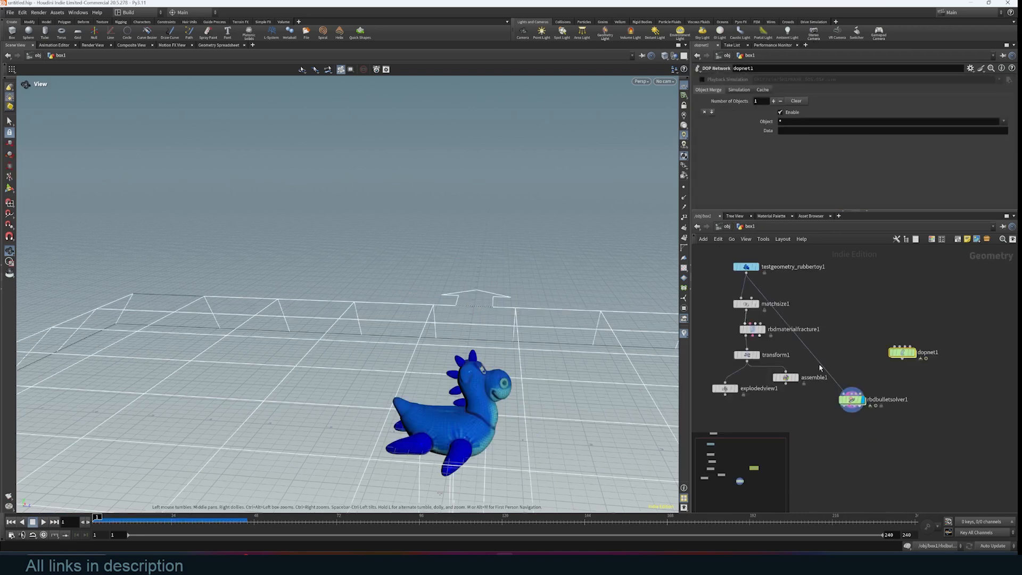
scroll(822, 355, "up", 2)
middle_click_drag(720, 270, 761, 320)
mouse_move(756, 277)
left_mouse_down()
mouse_move(756, 258)
mouse_move(753, 267)
left_mouse_up()
middle_click_drag(755, 371, 776, 331)
left_click_drag(775, 326, 780, 323)
left_click_drag(828, 397, 835, 393)
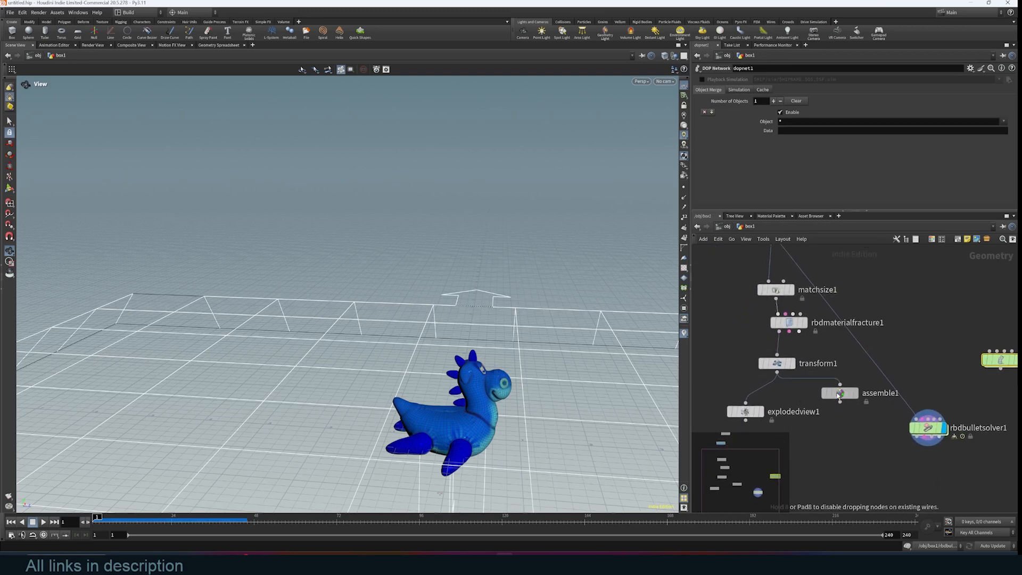
scroll(849, 358, "up", 1)
middle_click_drag(849, 357, 834, 355)
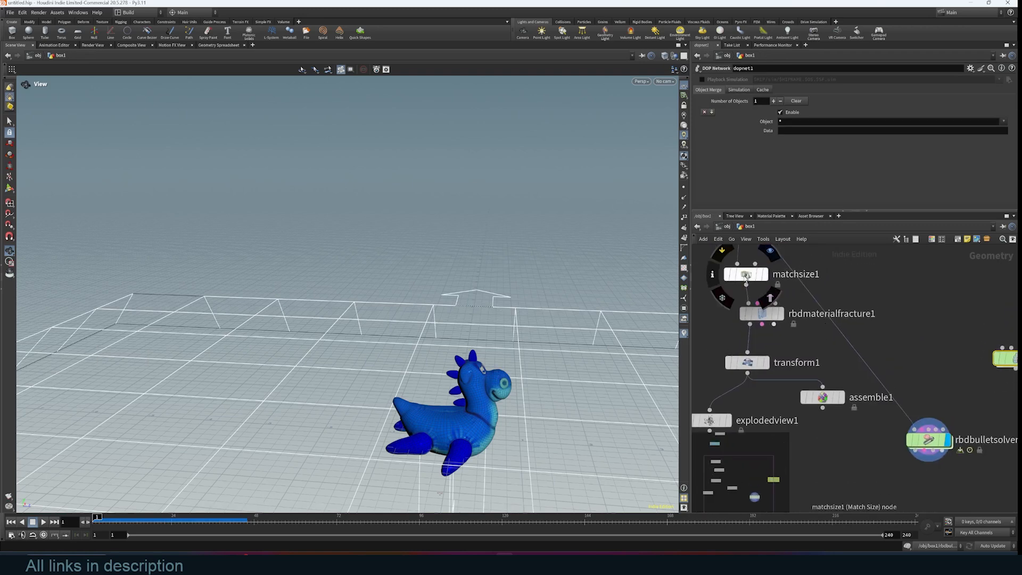
middle_click_drag(793, 272, 797, 337)
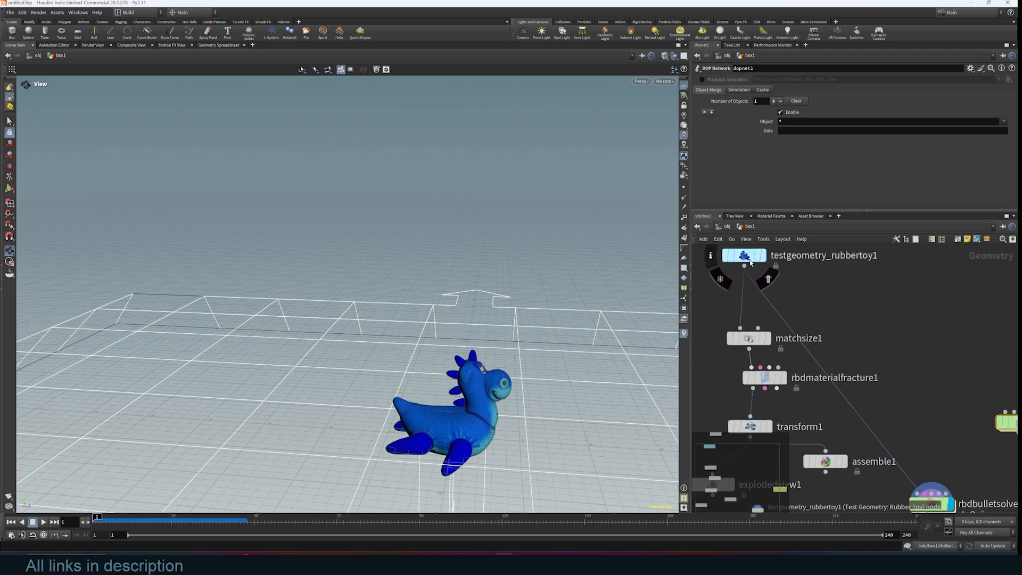
- Add a Null node fed by Assemble's output
middle_click_drag(916, 397, 947, 289)
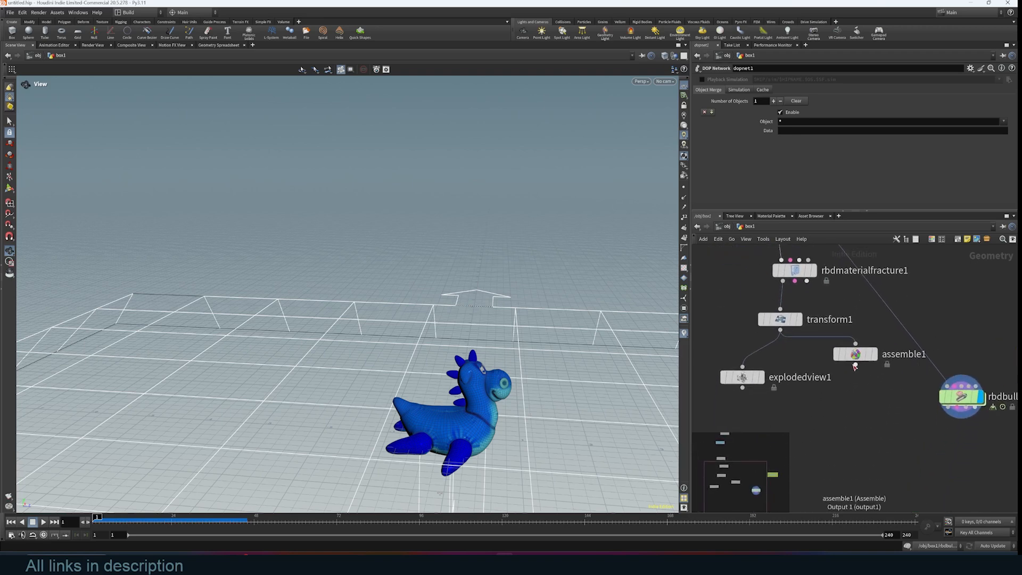
key("Tab")
type("null")
key("Return")
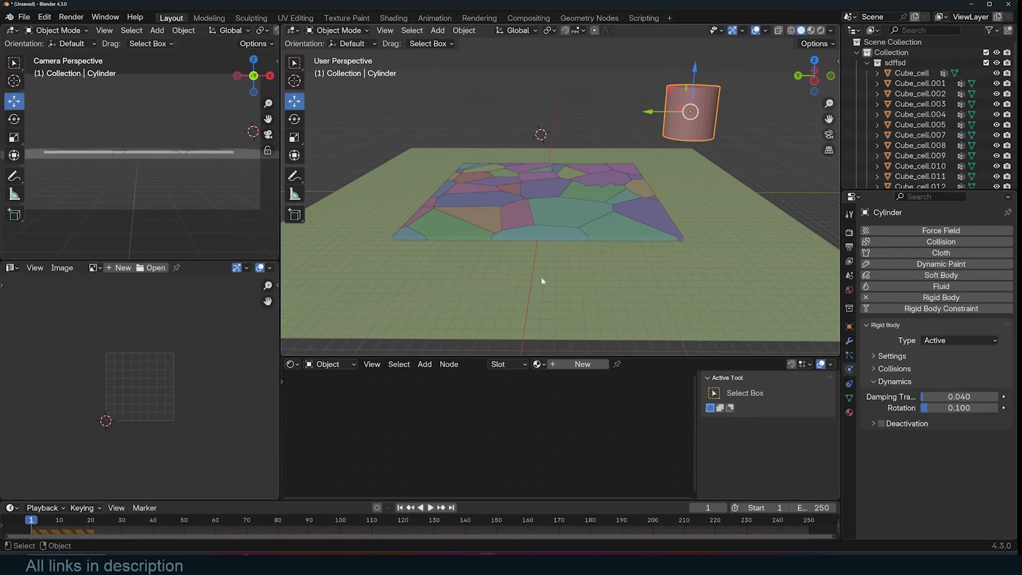
- Switch to Blender, add an Arrows empty and move it about 11.8 m up, above the fractured slab
key("shift+a")
mouse_move(553, 327)
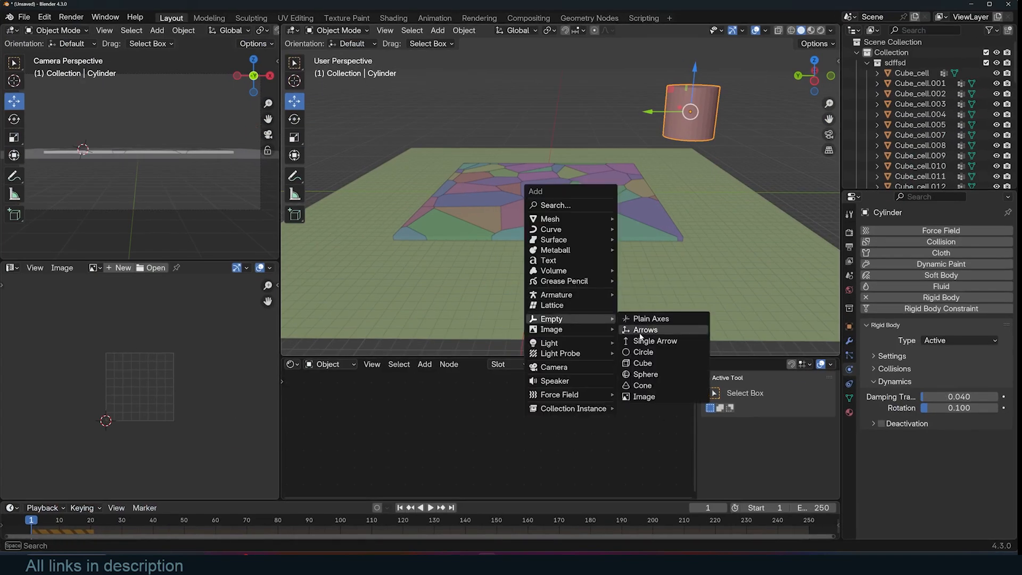
left_click(638, 332)
key("g")
left_click(614, 143)
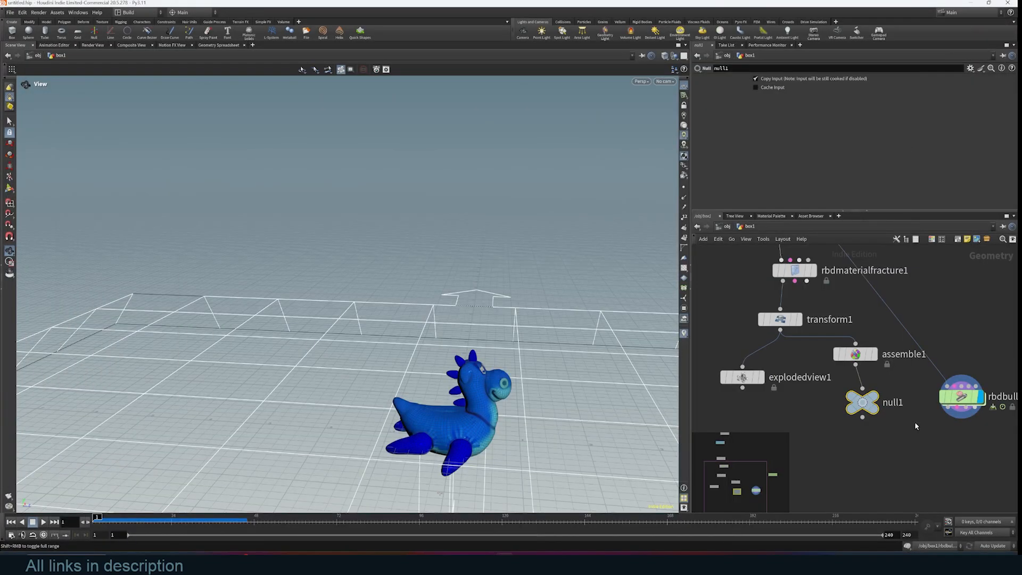
- Switch to Houdini, rename the Null below Assemble to fractured_ob and display its geometry
middle_click_drag(914, 421, 892, 391)
double_click(869, 371)
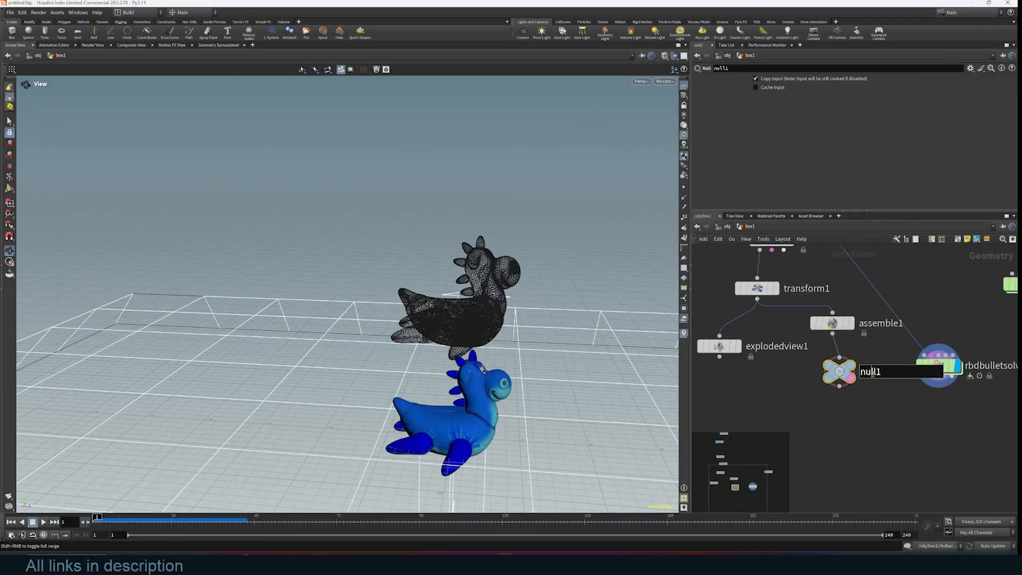
type("fractered_o")
type("b")
key("Return")
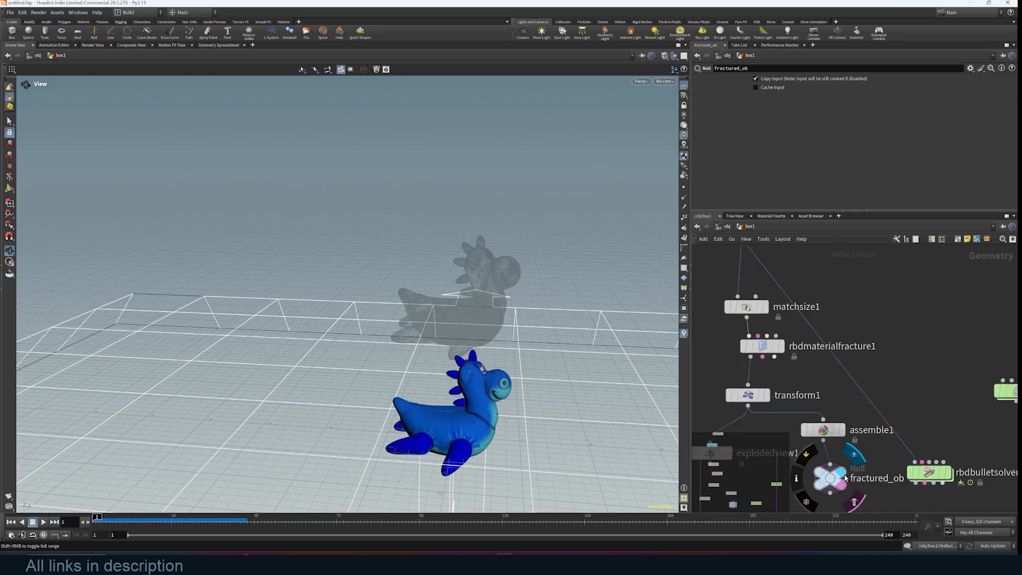
left_click(853, 454)
- Branch a second Null node off the rubber toy's output and name it original_ob
middle_click_drag(841, 297, 860, 400)
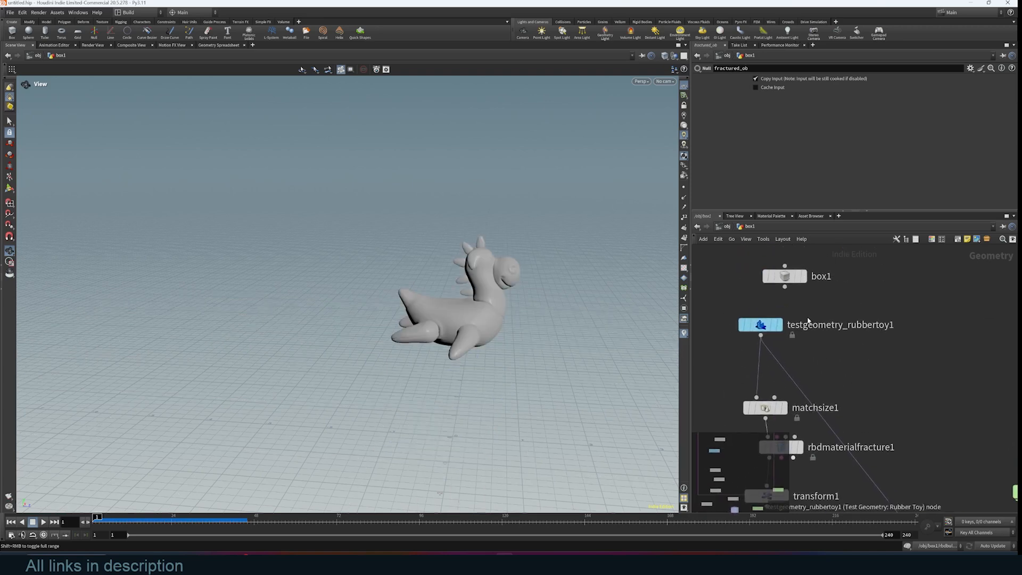
middle_click_drag(807, 321, 806, 291)
left_click(760, 306)
left_click(873, 336)
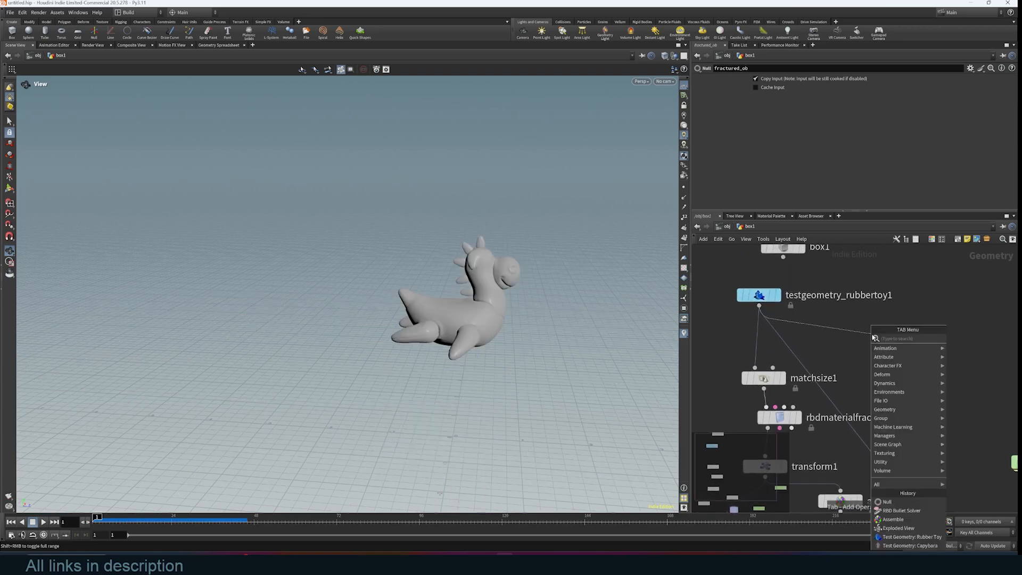
type("null")
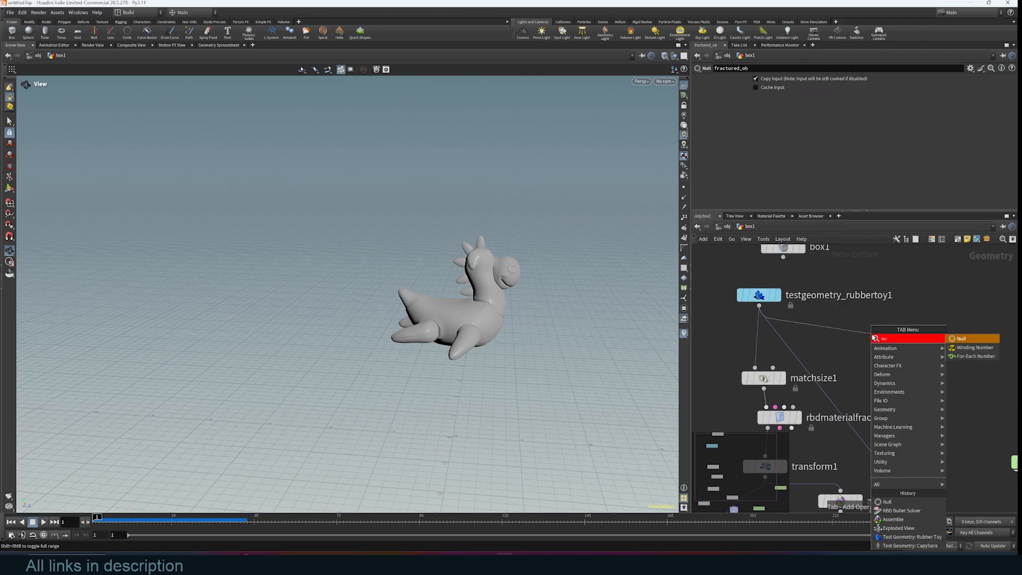
left_click(958, 341)
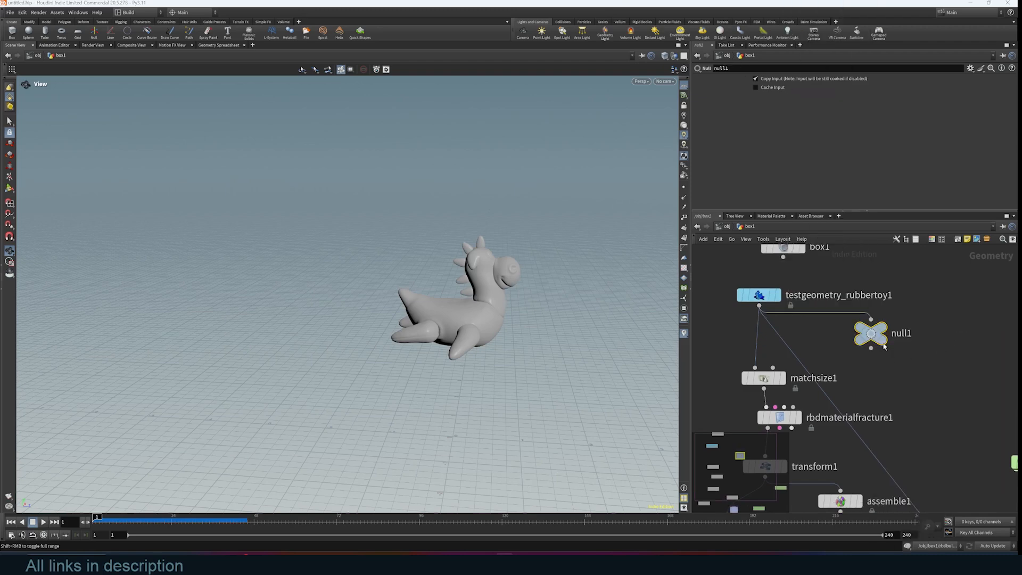
double_click(899, 333)
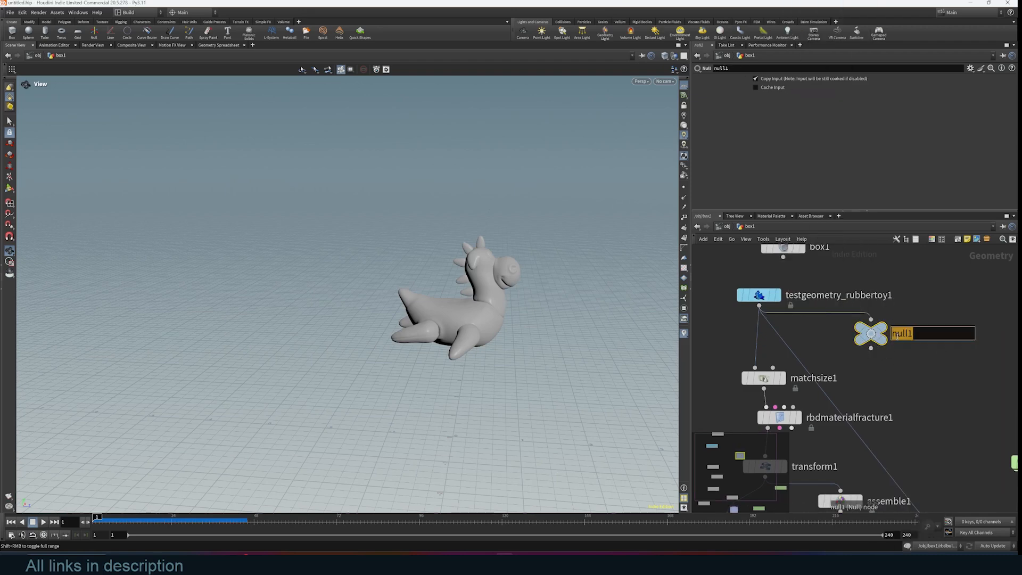
type("original_ob")
key("Return")
- Connect Assemble's output to the RBD Bullet Solver's first input in place of the rubber toy
scroll(956, 431, "down", 2)
middle_click_drag(940, 423, 834, 331)
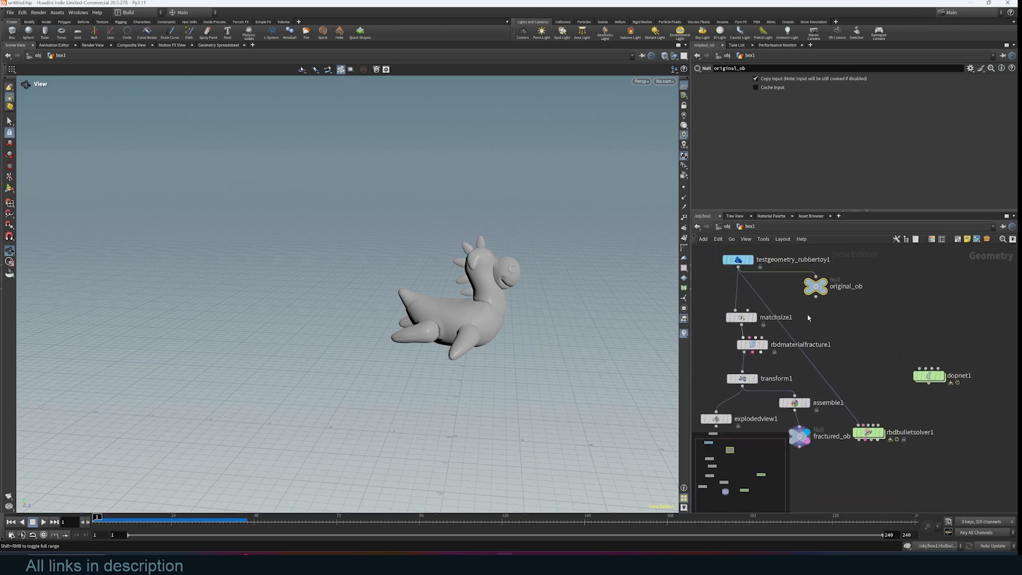
left_click_drag(795, 411, 889, 436)
- Add an Object Merge node above the RBD Bullet Solver
key("Tab")
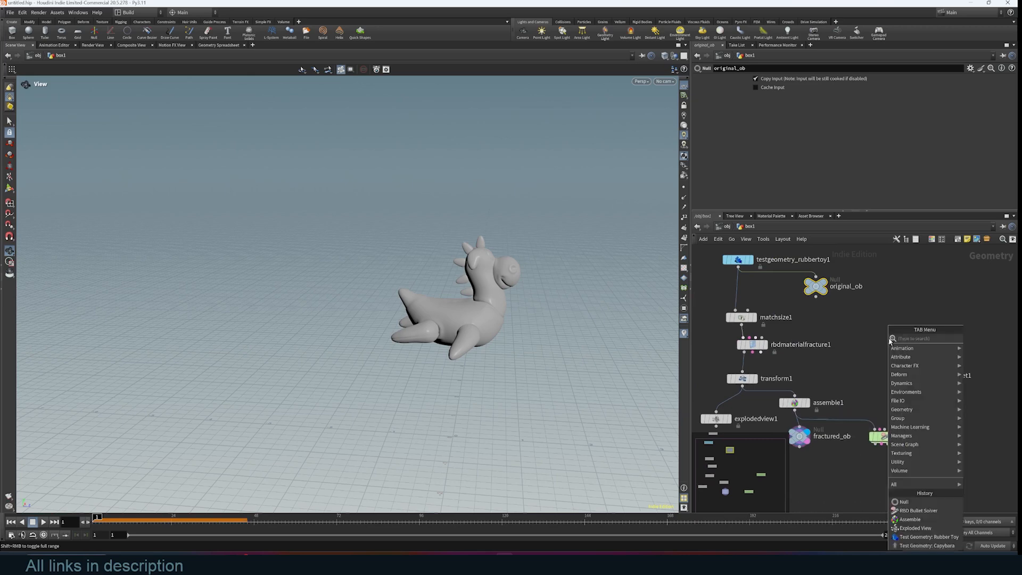
type("obj")
key("Return")
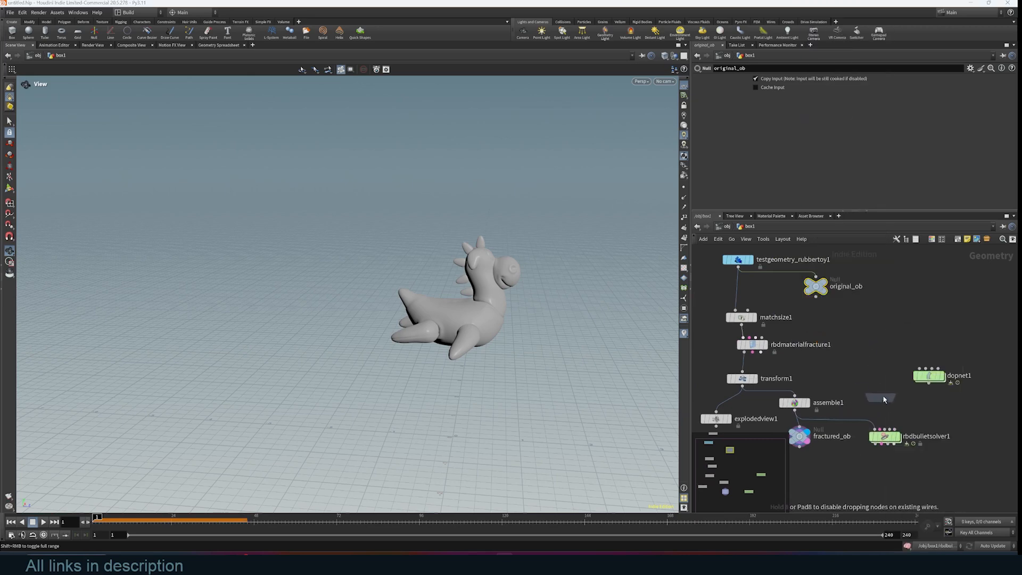
left_click(885, 395)
scroll(912, 422, "up", 3)
scroll(913, 424, "up", 1)
mouse_move(869, 372)
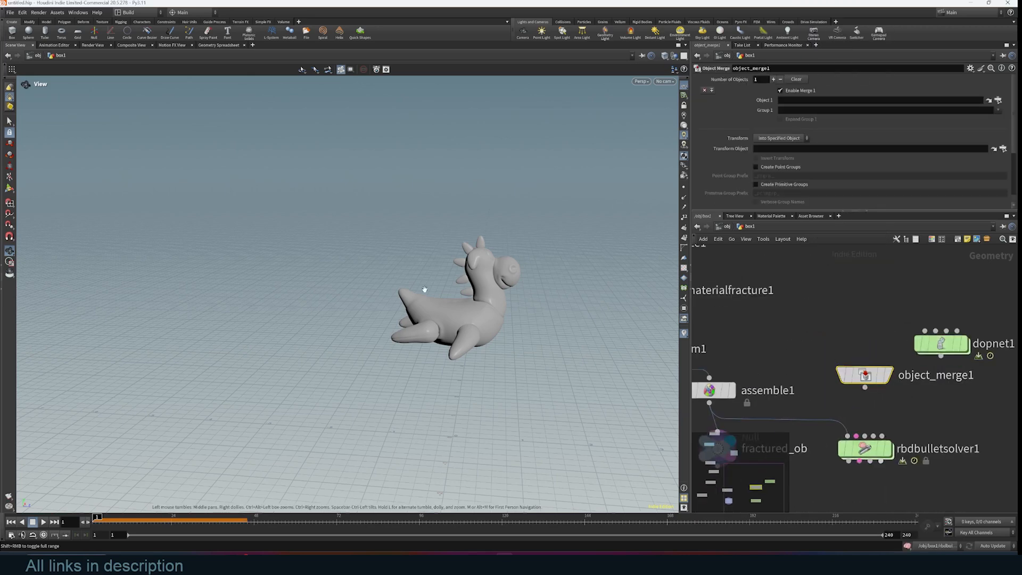
- Connect the Object Merge to the RBD Bullet Solver's first input and display the solver
middle_click_drag(858, 420, 887, 420)
left_click_drag(894, 388, 877, 436)
left_click(919, 448)
left_click(897, 449)
left_click_drag(564, 325, 561, 342)
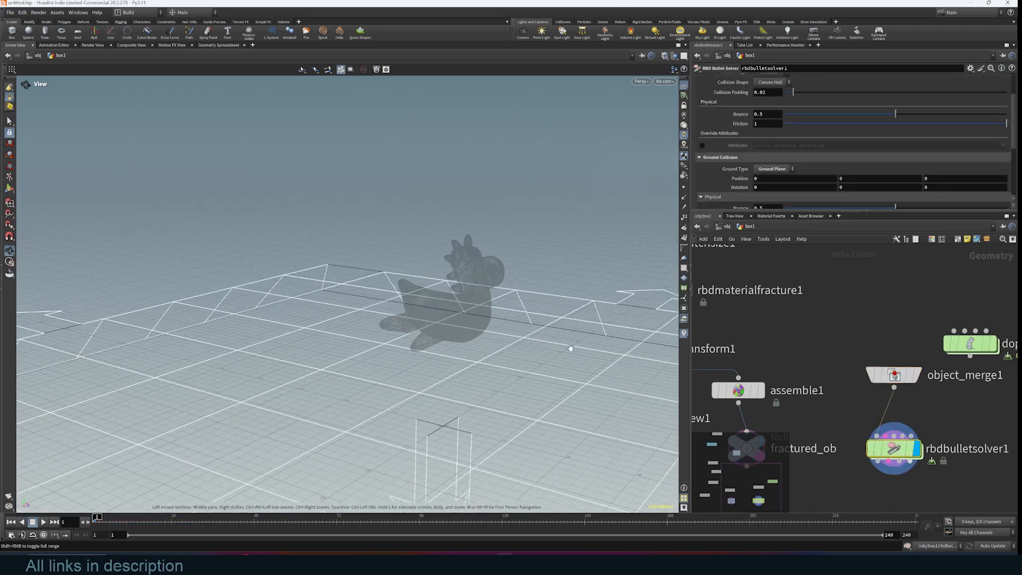
- Set the Object Merge's Object 1 to /obj/box1/fractured_ob
scroll(813, 362, "down", 3)
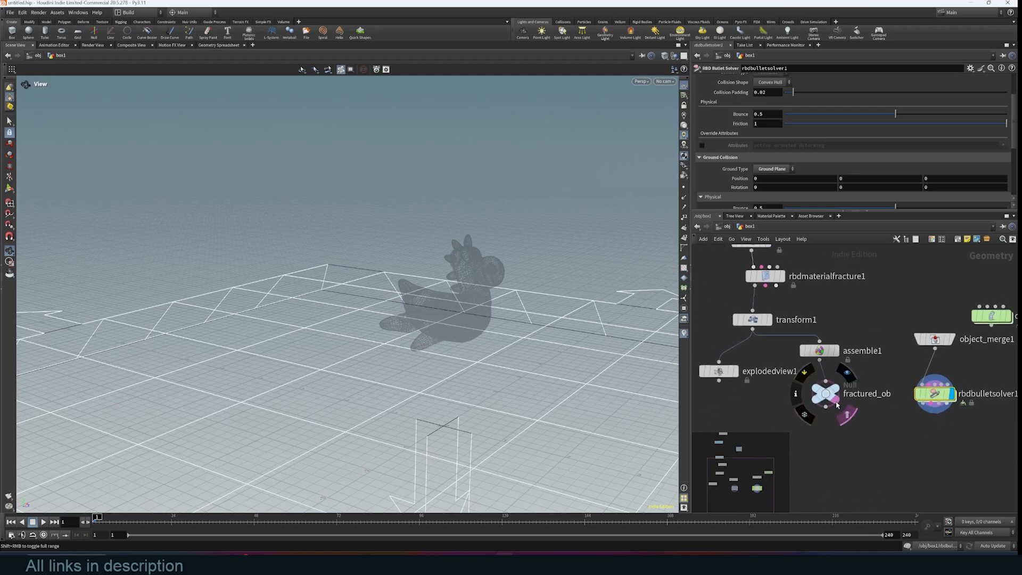
scroll(917, 381, "up", 2)
mouse_move(928, 373)
left_click(915, 340)
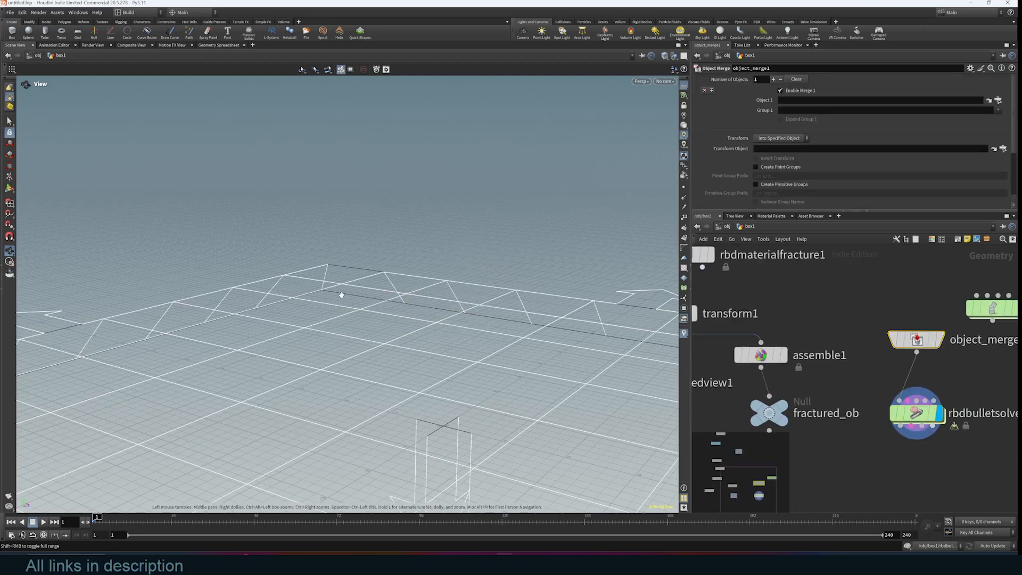
left_click(998, 100)
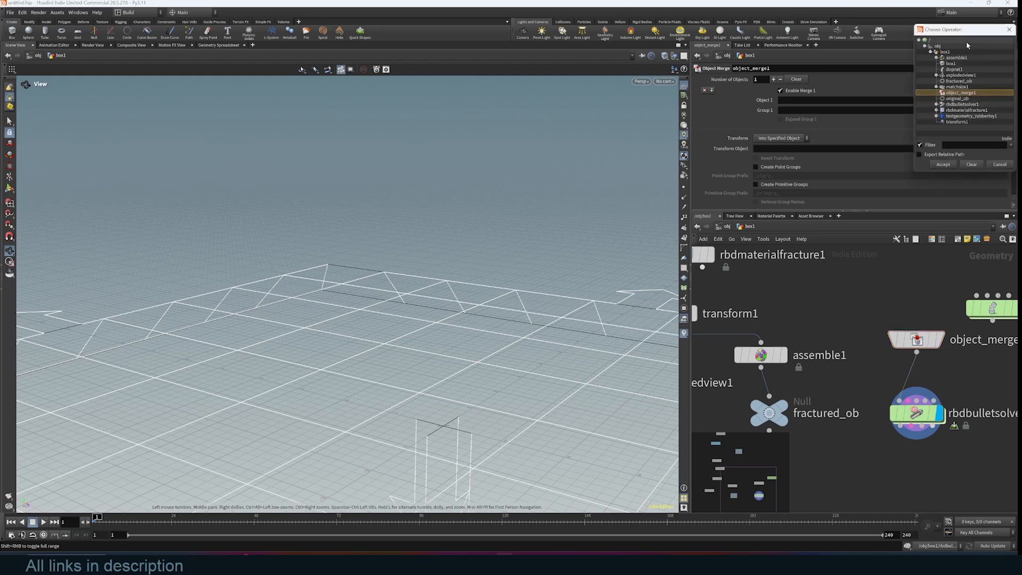
double_click(958, 81)
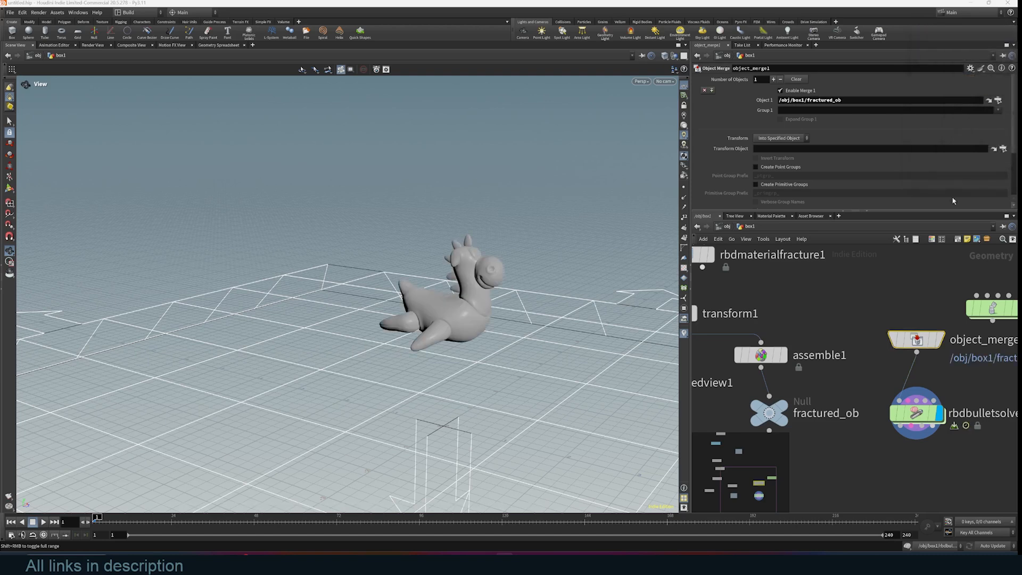
- Play the simulation of the merged fractured toy and return to frame 1
left_click(44, 523)
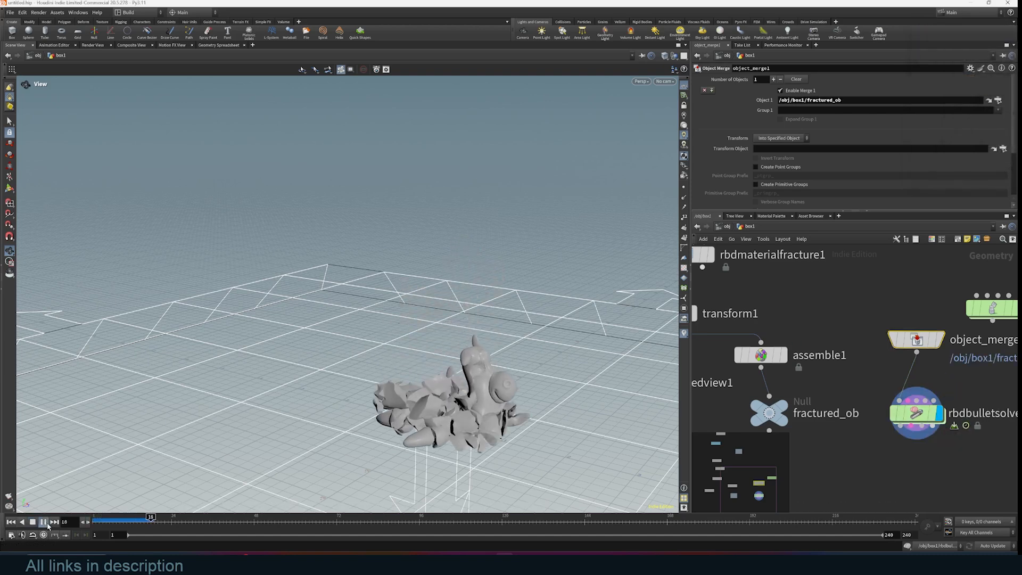
left_click(11, 522)
scroll(887, 316, "down", 3)
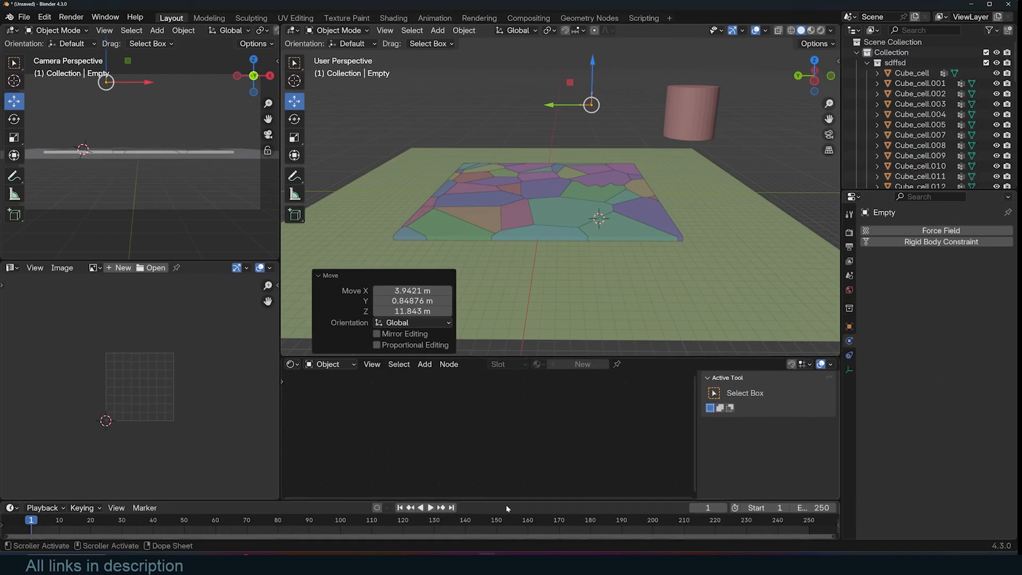
- Switch to Blender, select the ground plane and create a new geometry node tree for it in the Geometry Node Editor
left_click(640, 206)
left_click(692, 281)
middle_click_drag(707, 279, 676, 250)
left_click(292, 365)
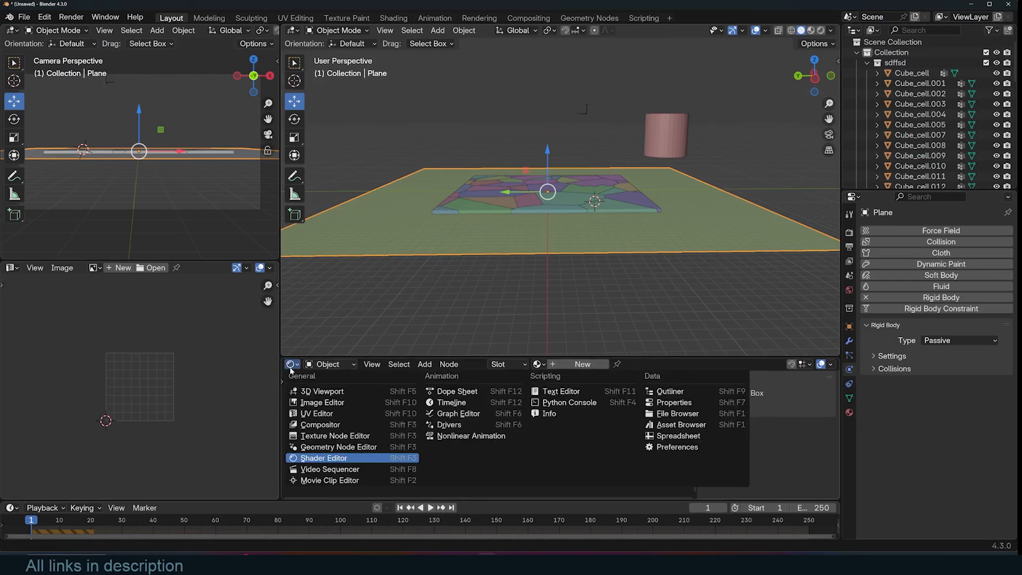
left_click(319, 448)
left_click(554, 364)
- Add an Object Info node to the plane's node tree and pick Cylinder as its object
middle_click_drag(510, 413, 576, 391)
key("shift+a")
left_click(496, 343)
type("obj")
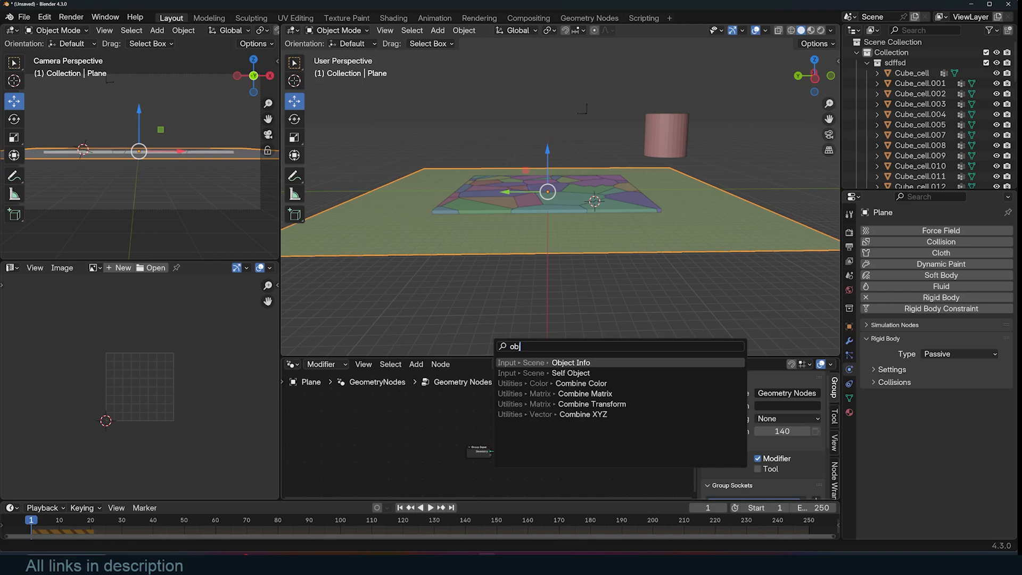
key("Return")
left_click(398, 452)
scroll(399, 452, "up", 5)
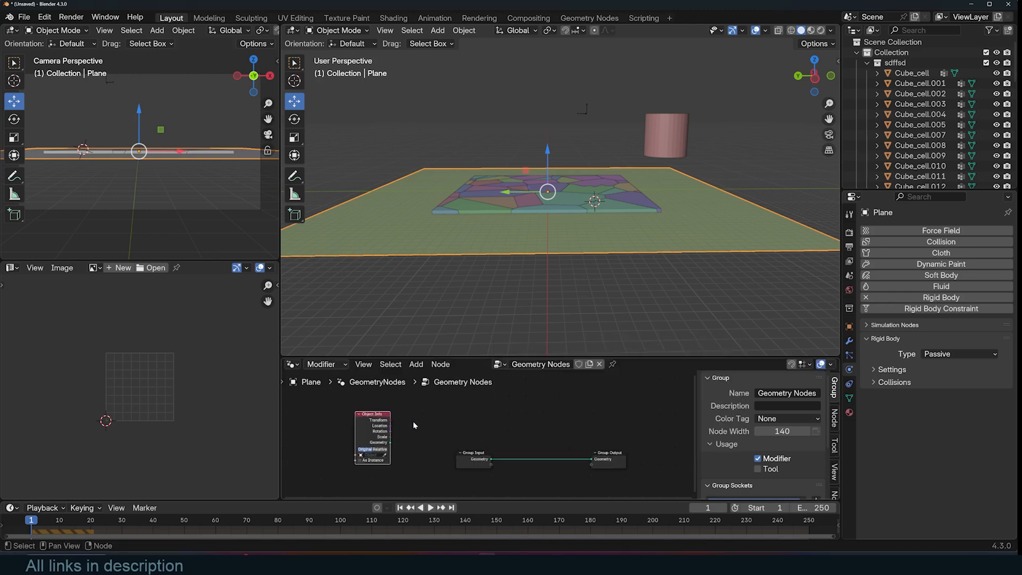
left_click(448, 445)
left_click(682, 127)
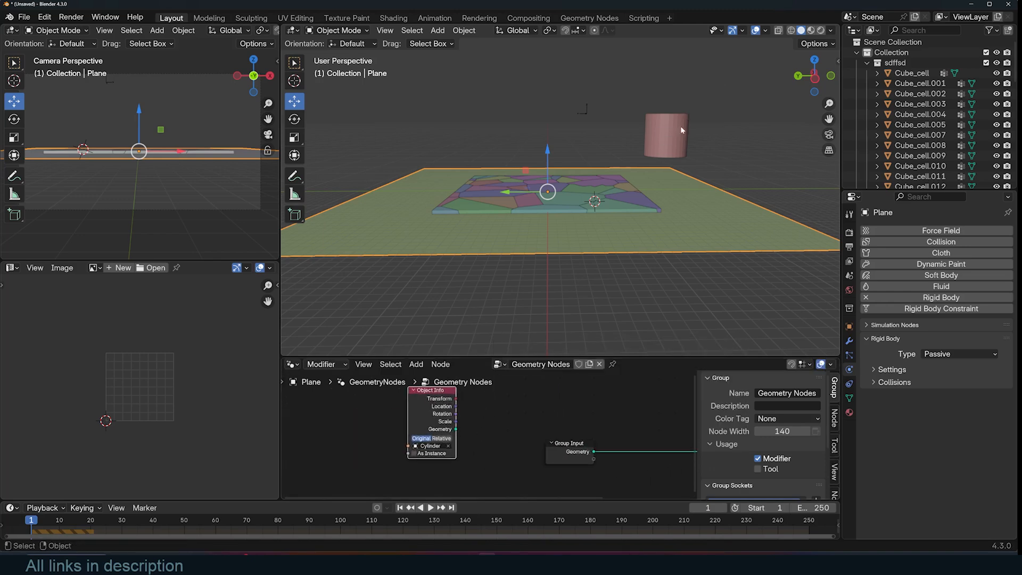
- Preview the geometry from the Object Info node and from Group Input in the viewport
left_click(451, 432, "ctrl+shift")
left_click(451, 432, "ctrl+shift")
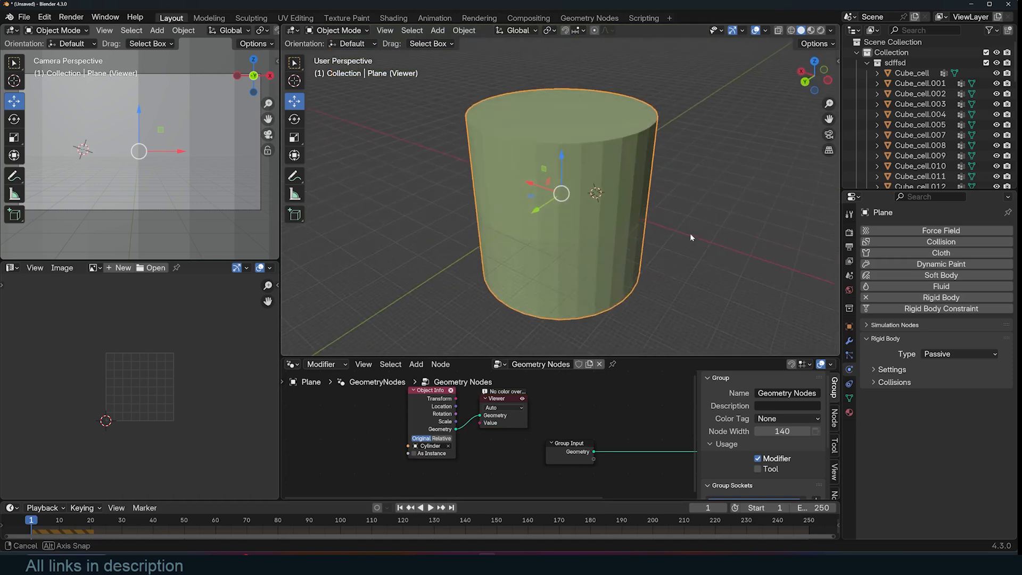
left_click(569, 449, "ctrl+shift")
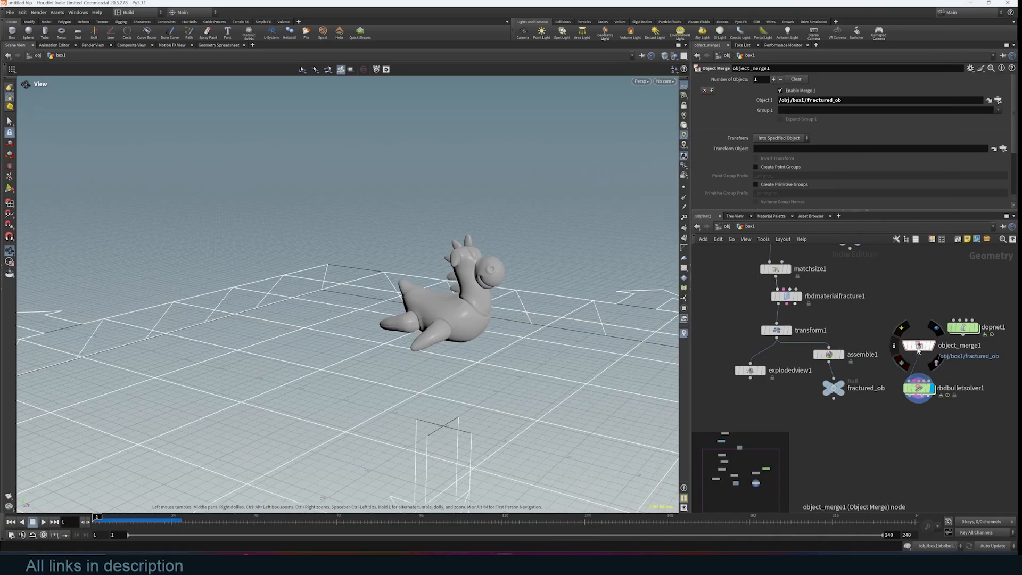
- Switch to Houdini, review the network and select the fracturing nodes from the rubber toy down to Assemble and Exploded View
left_click_drag(918, 351, 904, 350)
middle_click_drag(917, 317, 859, 316)
scroll(869, 338, "up", 2)
middle_click_drag(758, 330, 837, 354)
scroll(801, 352, "down", 1)
scroll(781, 279, "down", 3)
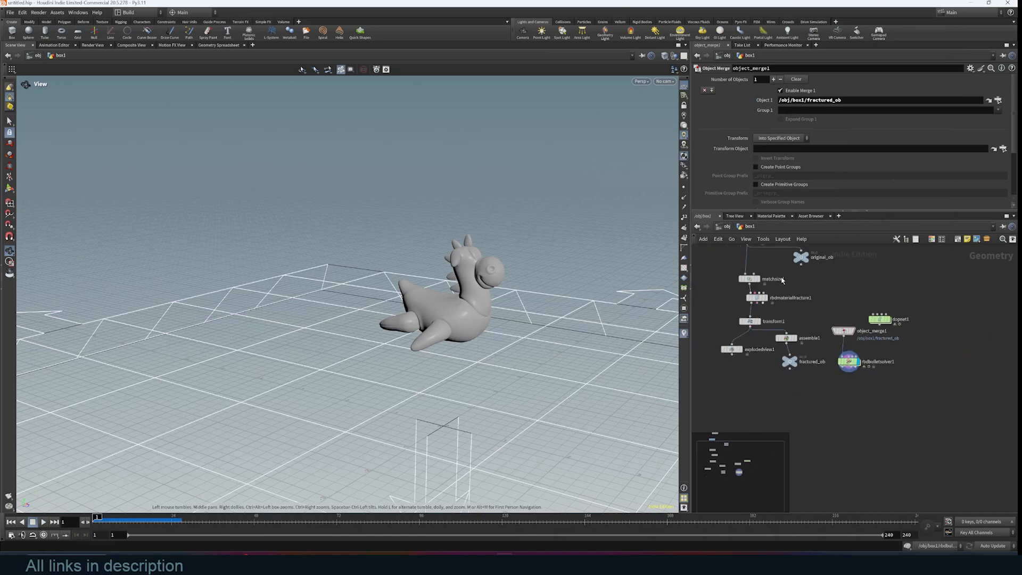
middle_click_drag(817, 308, 809, 339)
left_click_drag(709, 256, 805, 386)
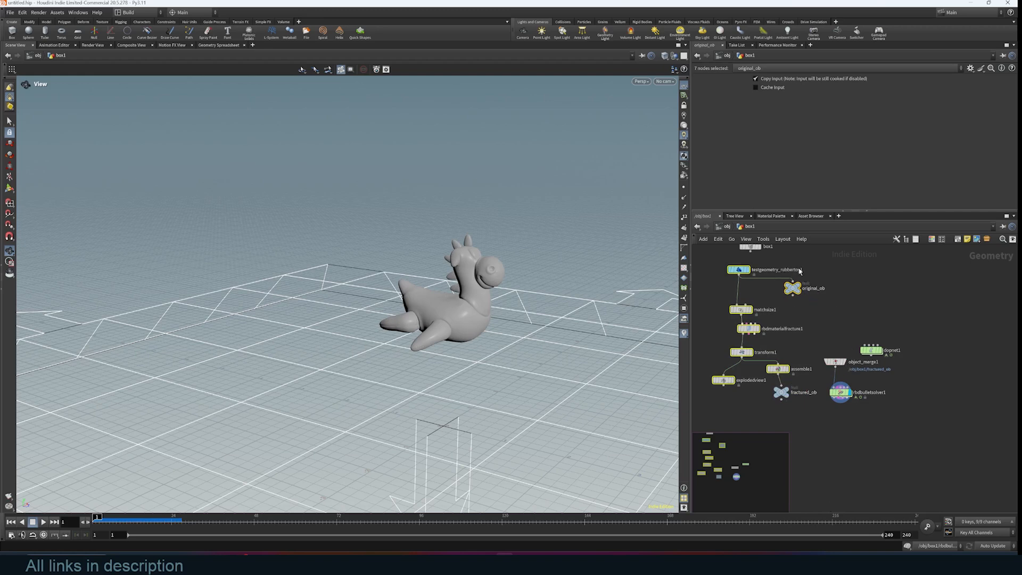
- Set the Object Merge's source object to the box1 node, /obj/box1/box1, and view the box in the viewport
left_click(841, 364)
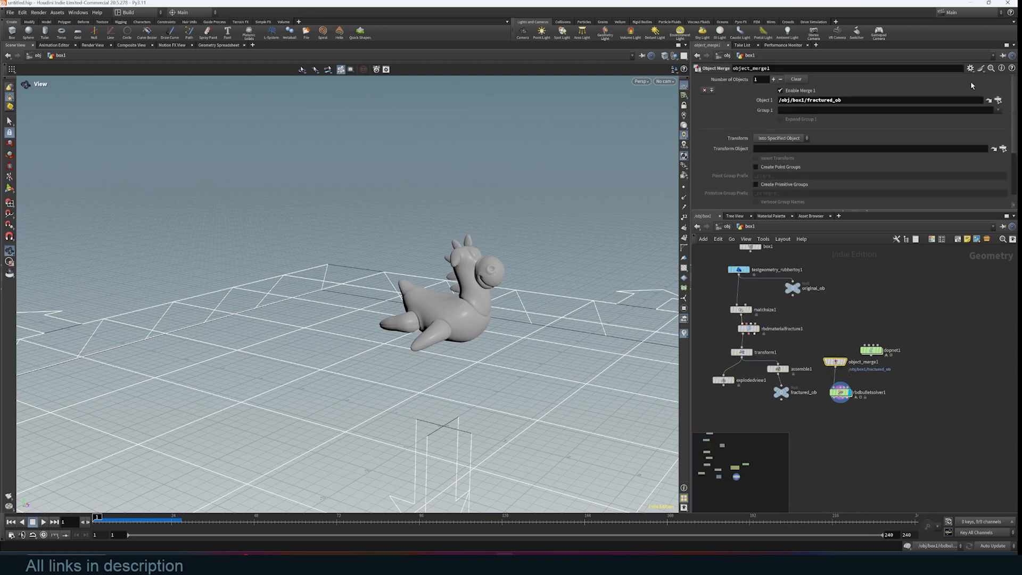
left_click(999, 99)
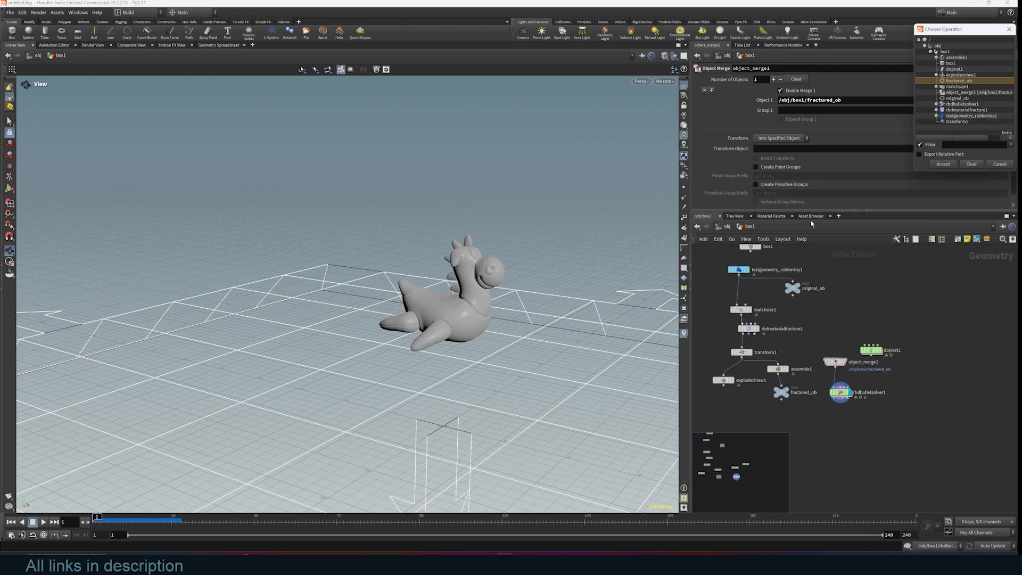
left_click(950, 63)
left_click(947, 165)
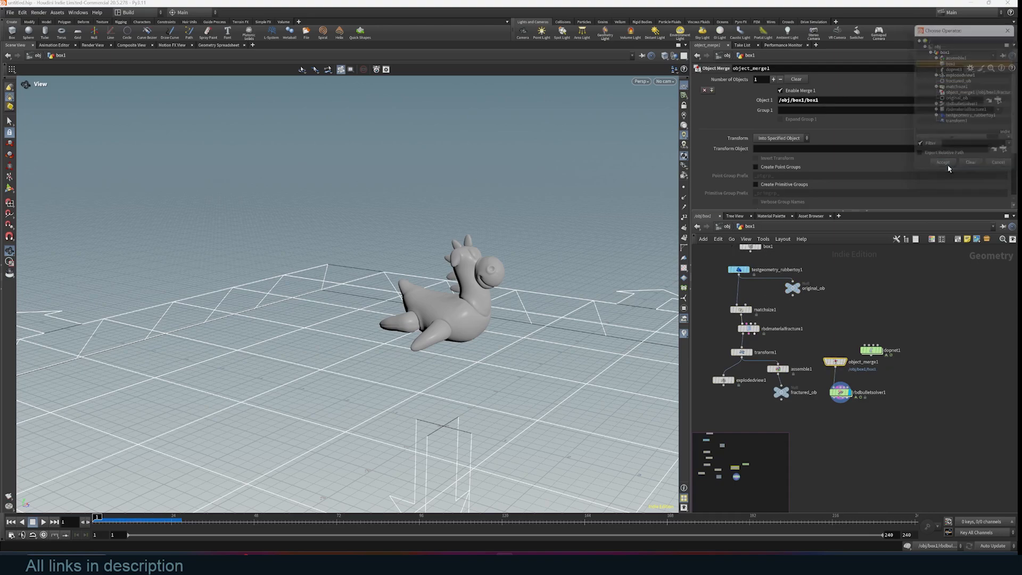
left_click_drag(596, 382, 568, 358)
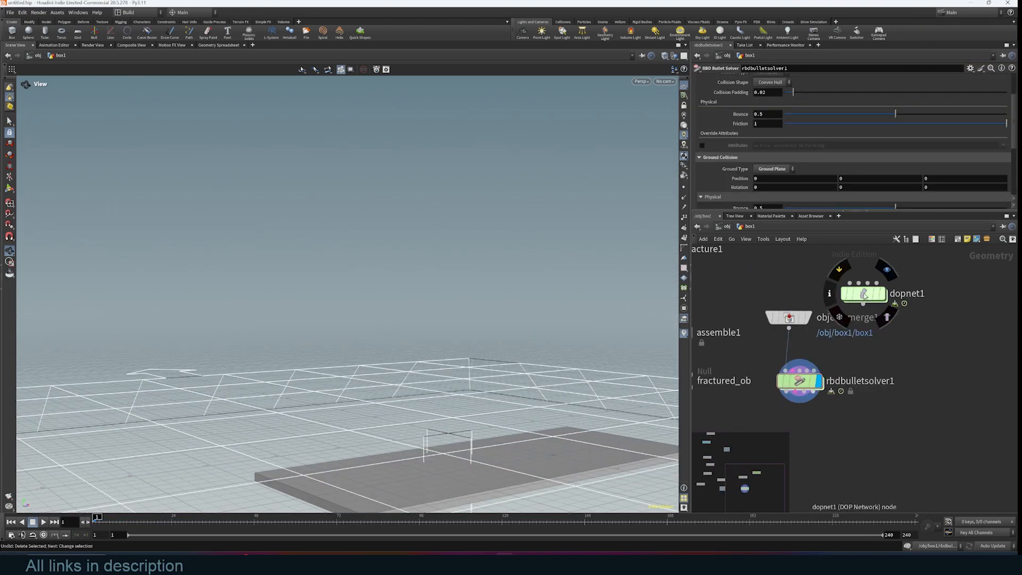
- Move the DOP network node away from the RBD Bullet Solver and tidy the solver's position below the Object Merge
left_click_drag(862, 295, 944, 344)
middle_click_drag(910, 405, 849, 397)
mouse_move(734, 374)
left_mouse_down()
mouse_move(753, 373)
mouse_move(727, 363)
left_mouse_up()
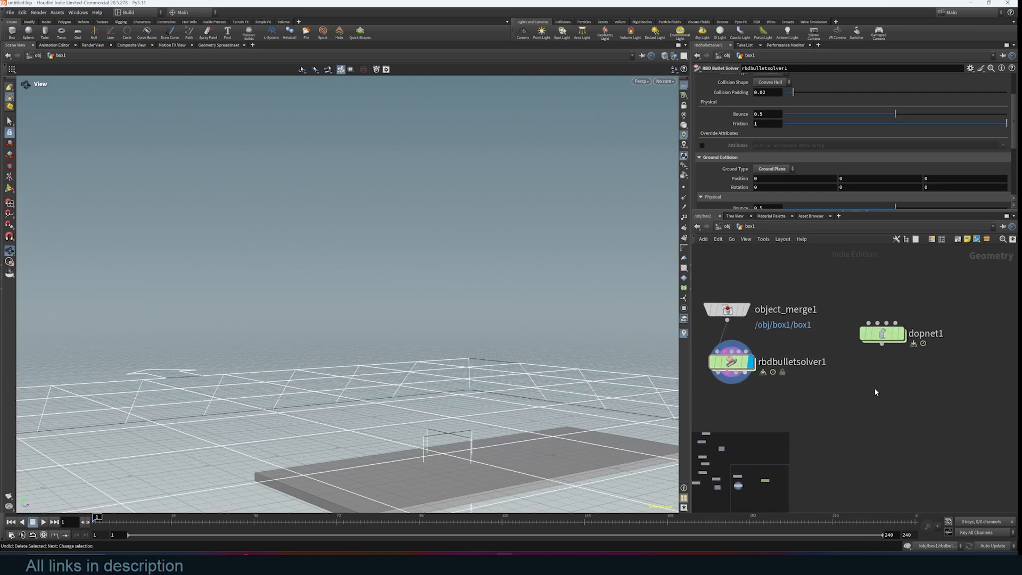
double_click(883, 335)
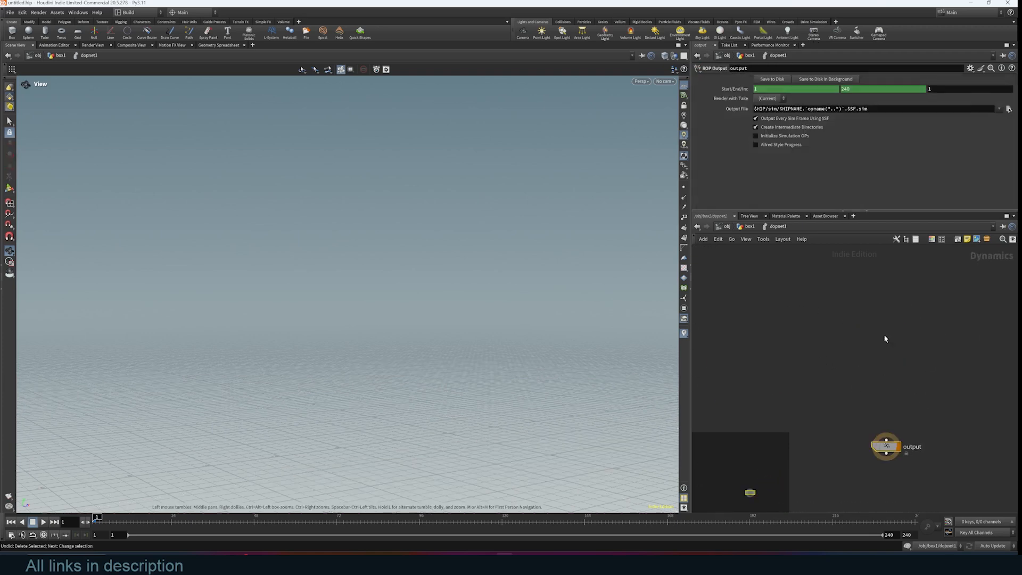
middle_click_drag(878, 398, 842, 350)
key("Tab")
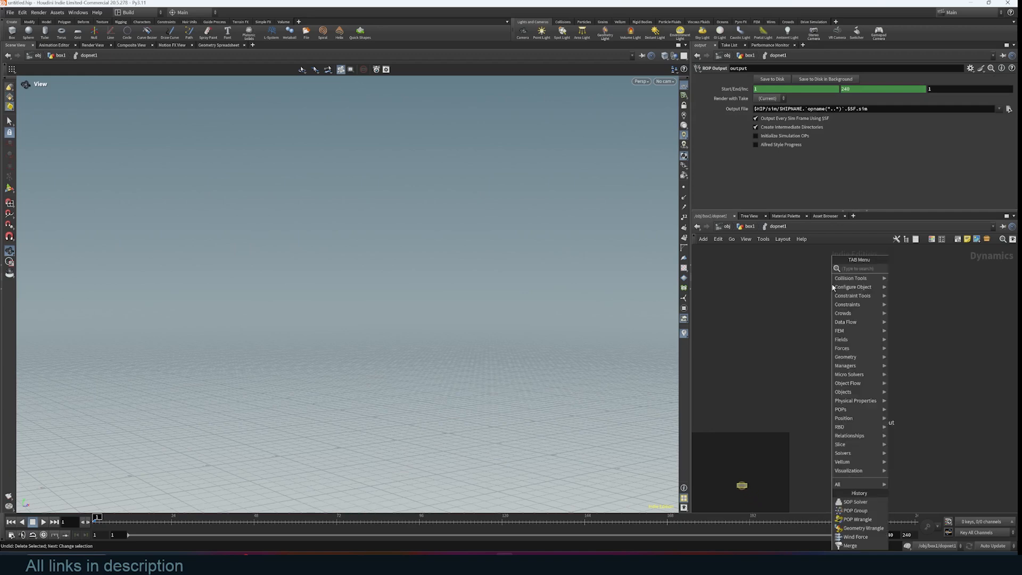
key("Escape")
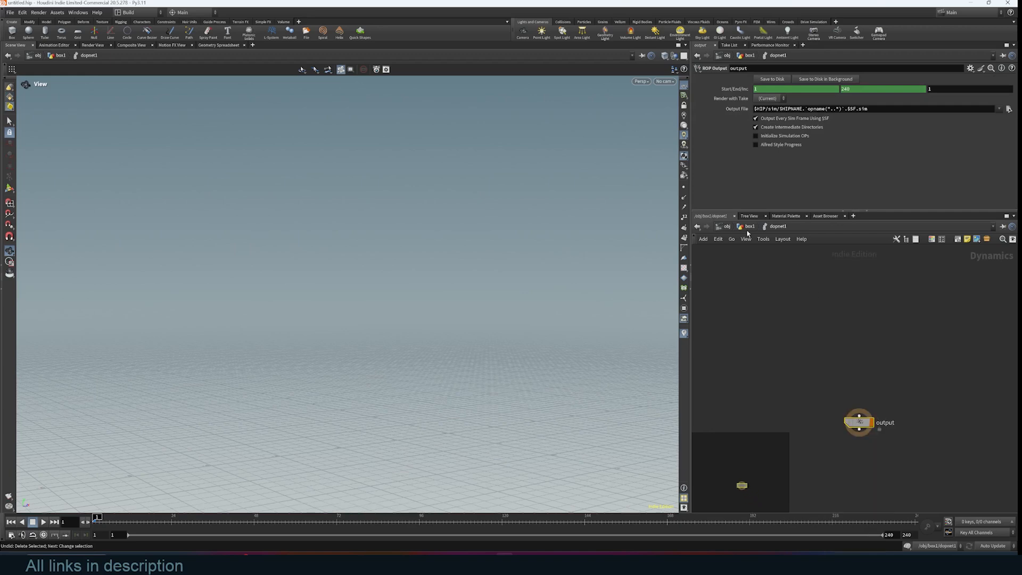
left_click(749, 226)
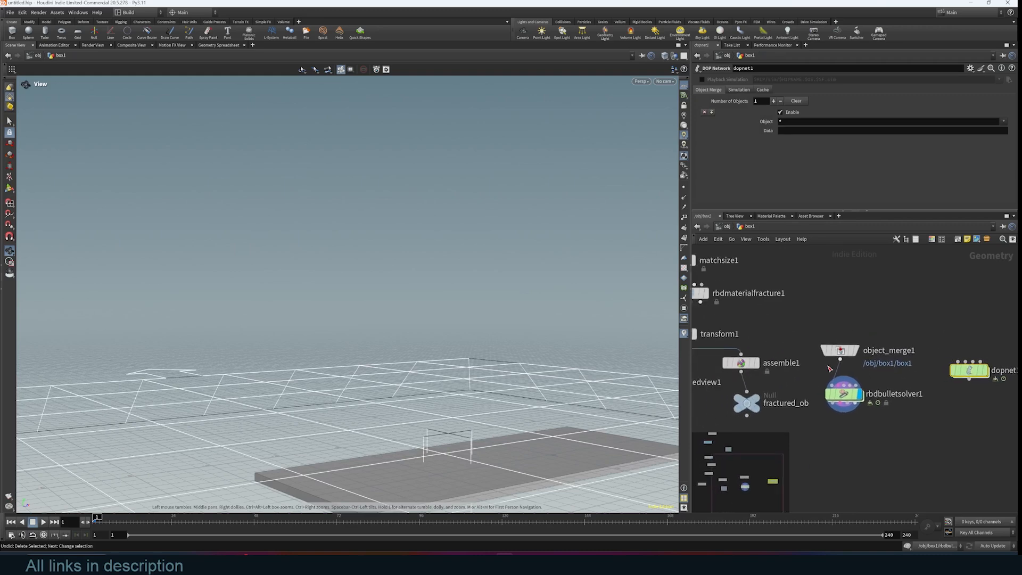
- Rearrange the Assemble node and the fractured_ob null so they sit neatly one below the other
left_click(741, 362)
left_click_drag(740, 363, 751, 360)
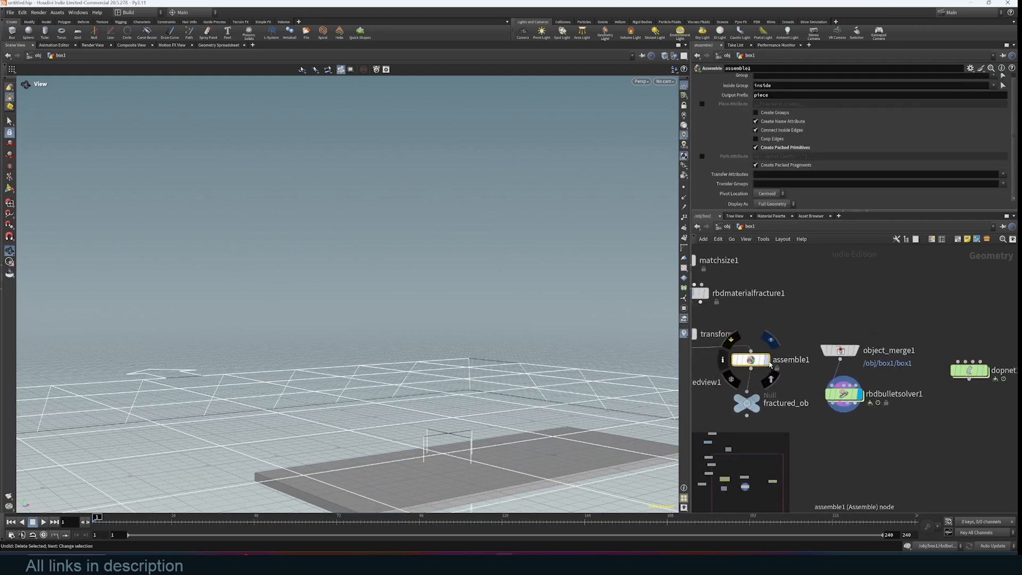
double_click(789, 361)
left_click(804, 391)
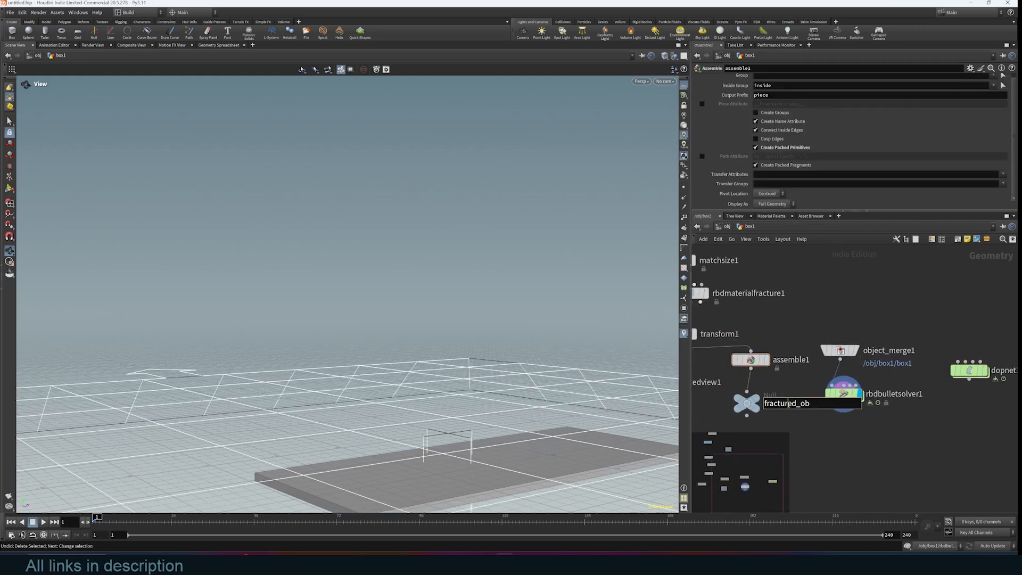
left_click_drag(747, 403, 751, 402)
mouse_move(754, 365)
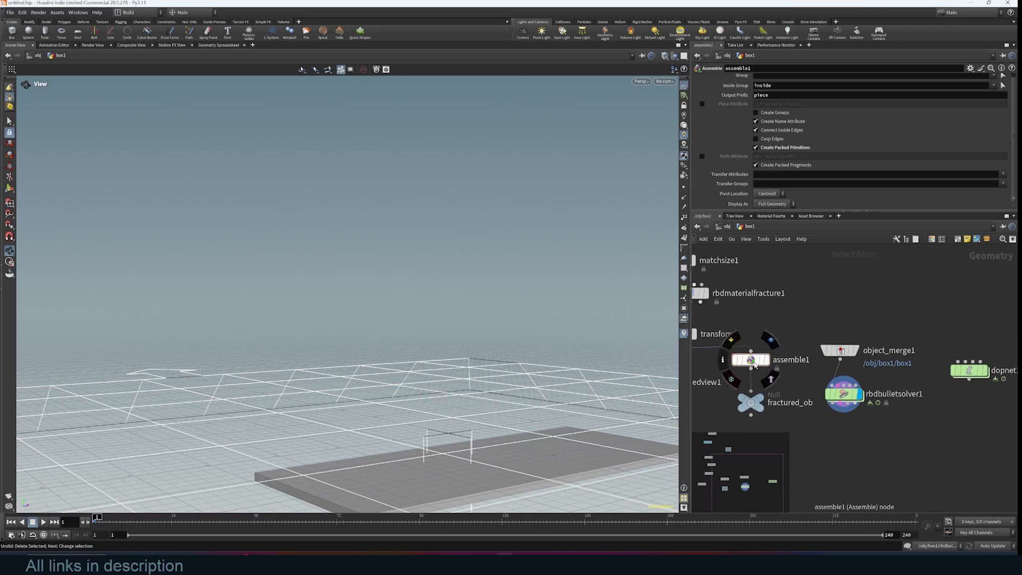
left_click_drag(754, 365, 748, 367)
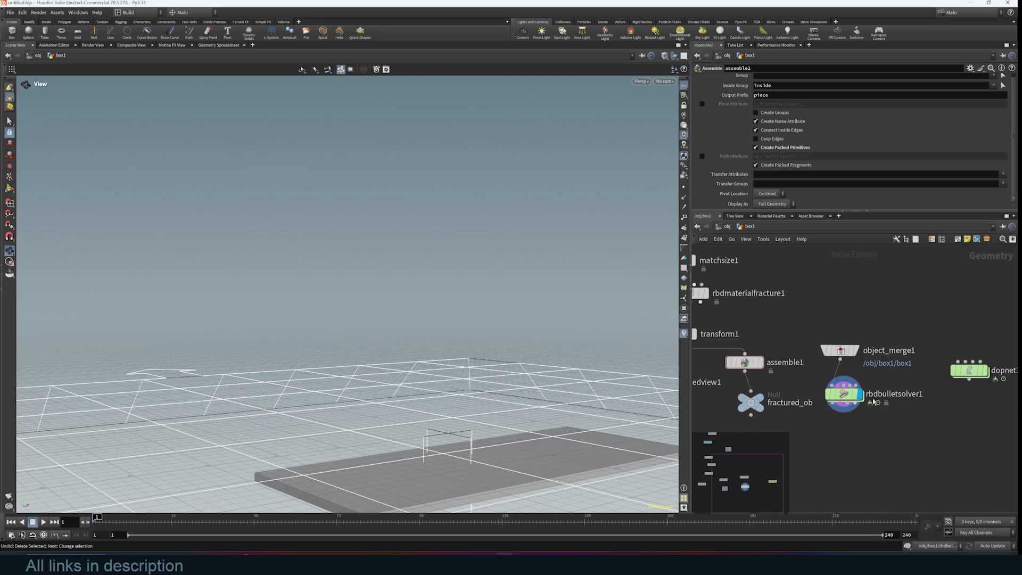
- Go inside the dopnet1 DOP network and add an RBD Packed Object node above the output
double_click(968, 373)
key("Tab")
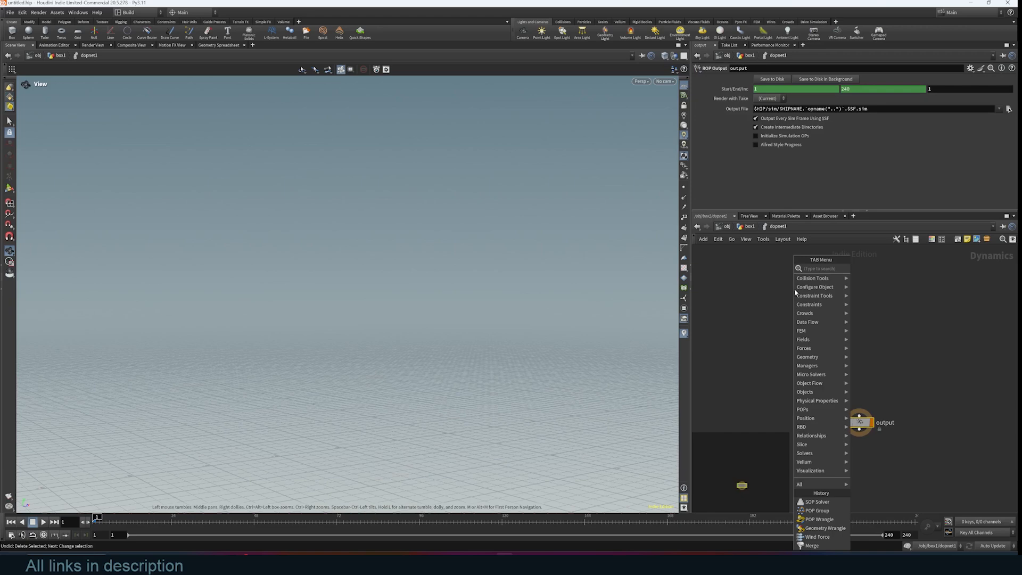
type("rbdp")
key("Return")
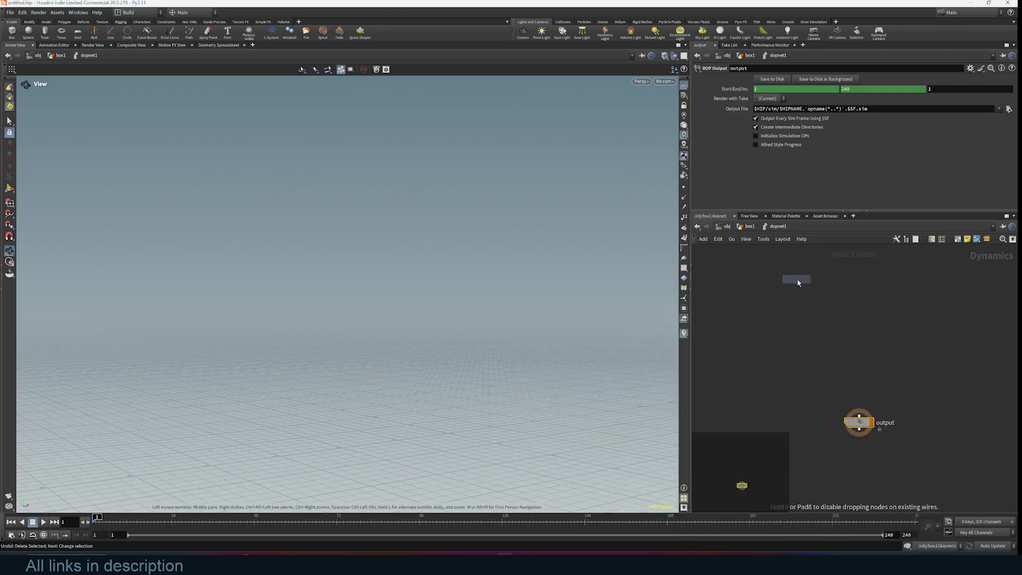
left_click(797, 281)
scroll(811, 292, "up", 1)
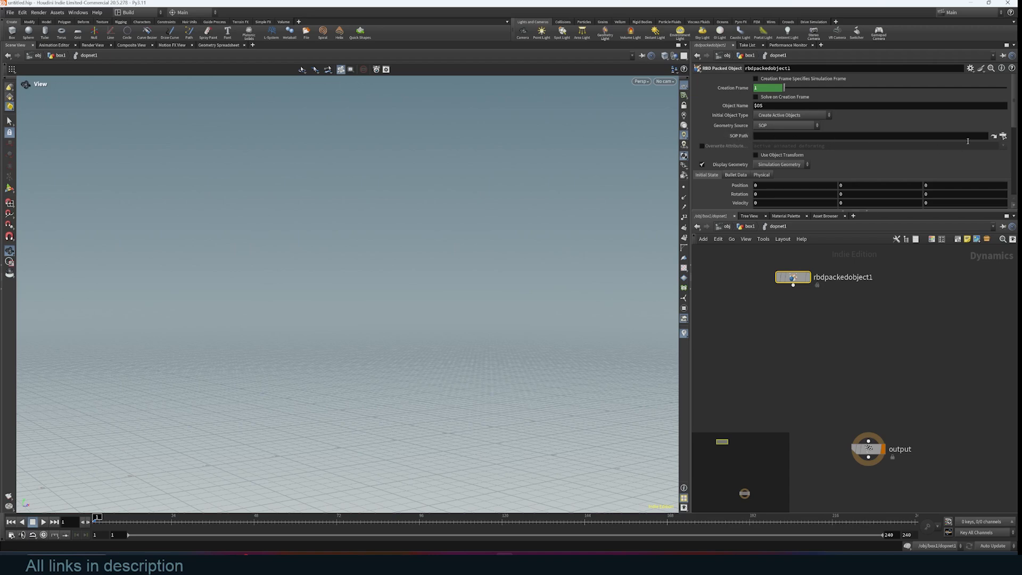
- Set the RBD Packed Object's SOP path to /obj/box1/fractured_ob
left_click(1003, 136)
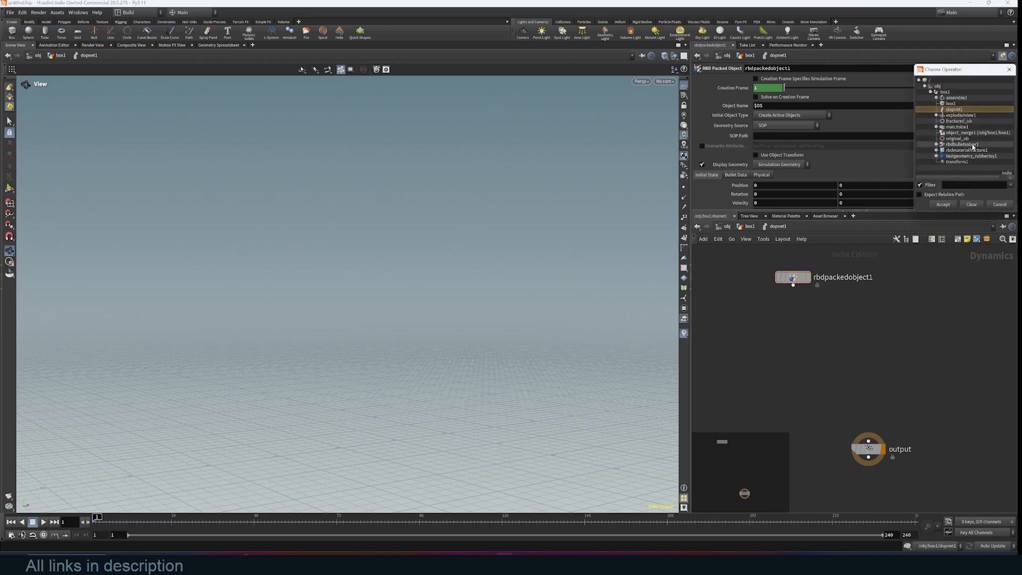
left_click(958, 121)
left_click(942, 206)
left_click(778, 277)
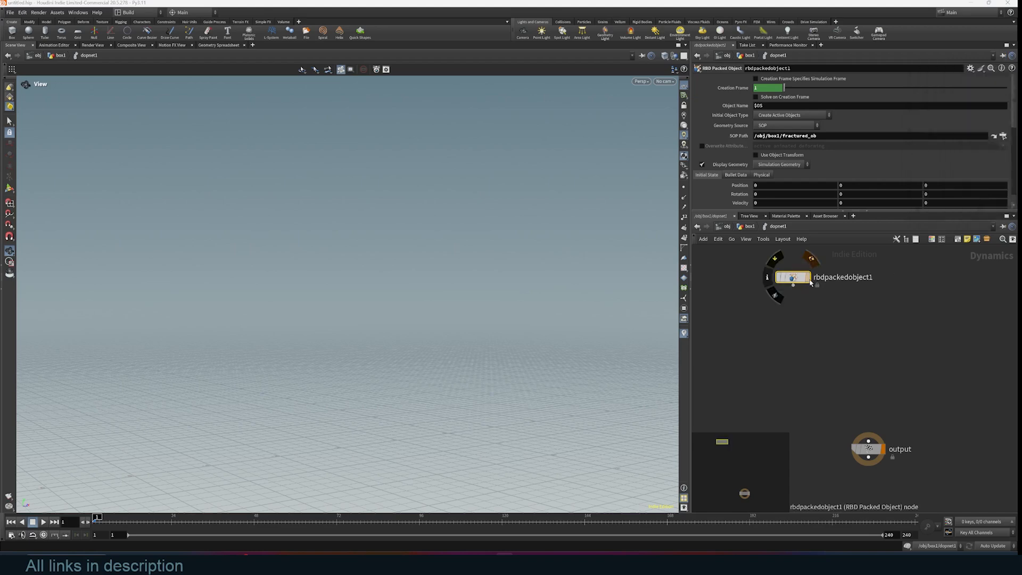
- Wire the RBD Packed Object into the output node and test the simulation, returning to the first frame
left_click_drag(792, 286, 802, 437)
left_click(819, 441)
left_click(44, 522)
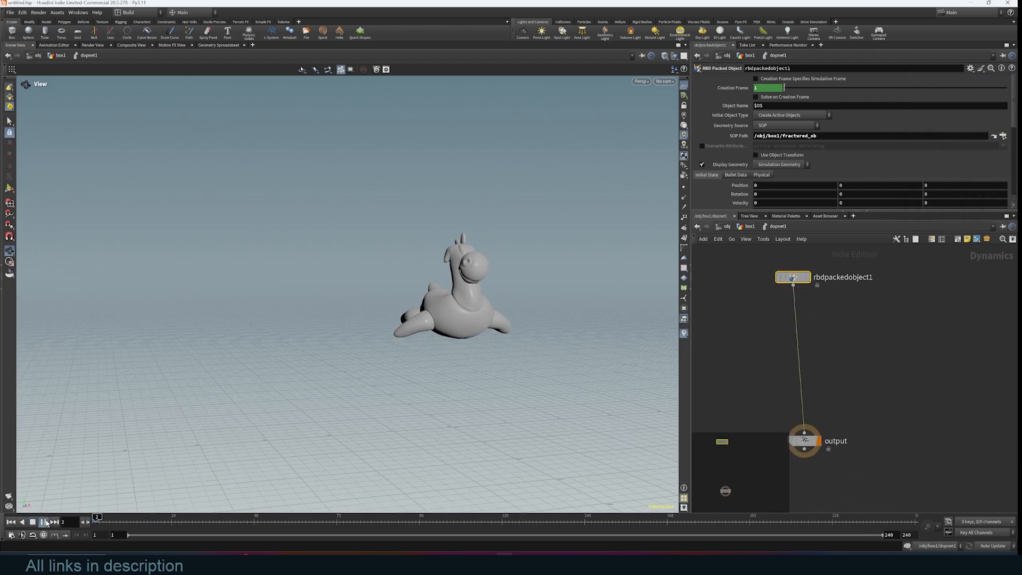
left_click(33, 522)
left_click(11, 521)
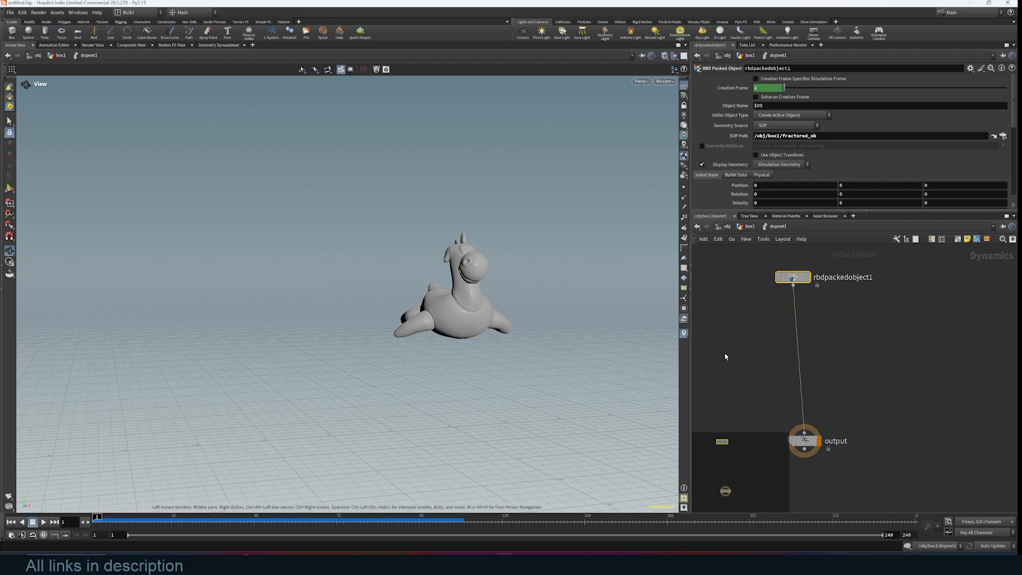
- Insert a Rigid Body Solver between the RBD Packed Object and the output, and play the simulation to test it
middle_click_drag(815, 373, 833, 367)
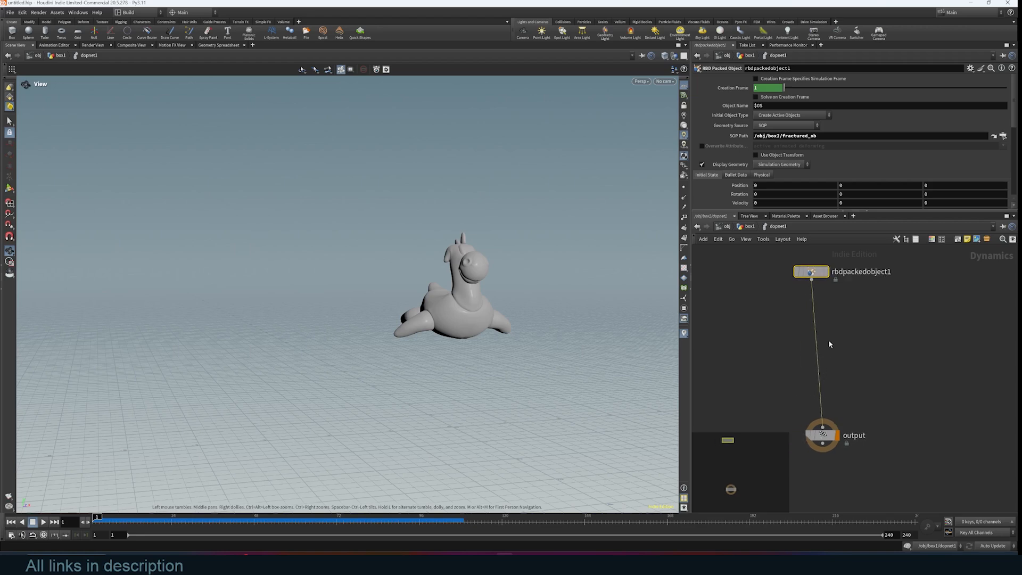
key("Tab")
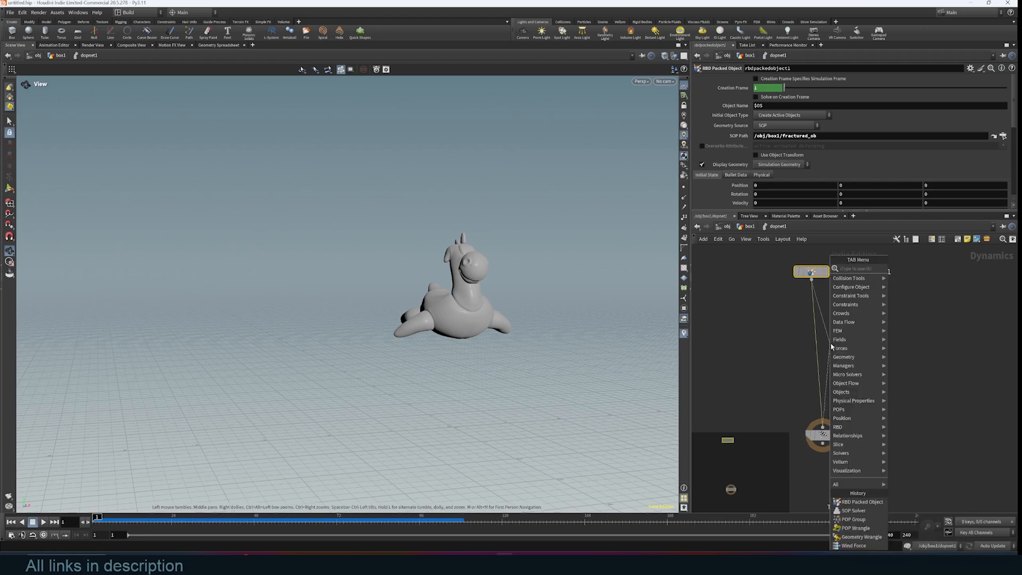
type("rig")
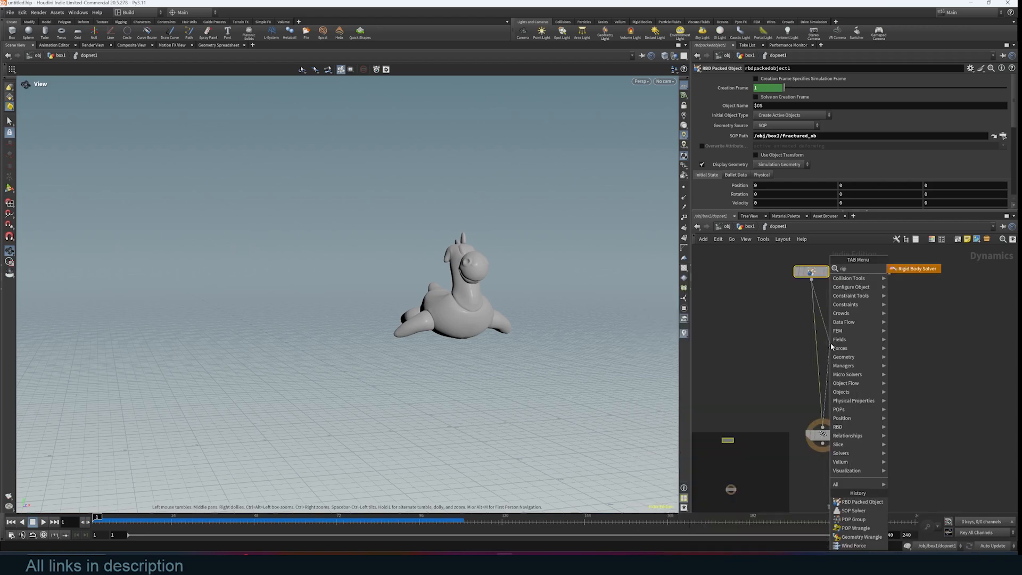
key("Return")
left_click(819, 350)
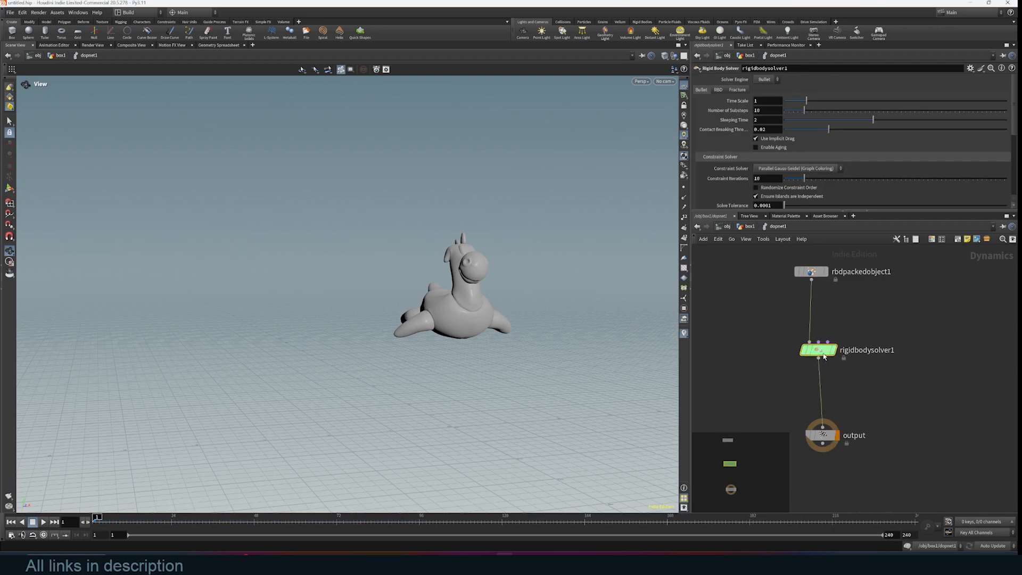
left_click(43, 522)
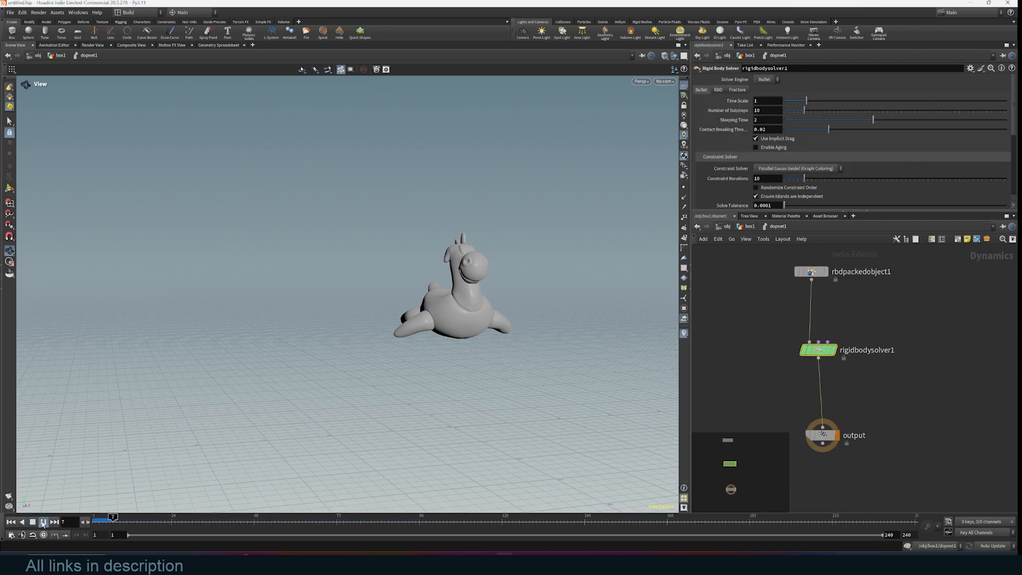
left_click(43, 523)
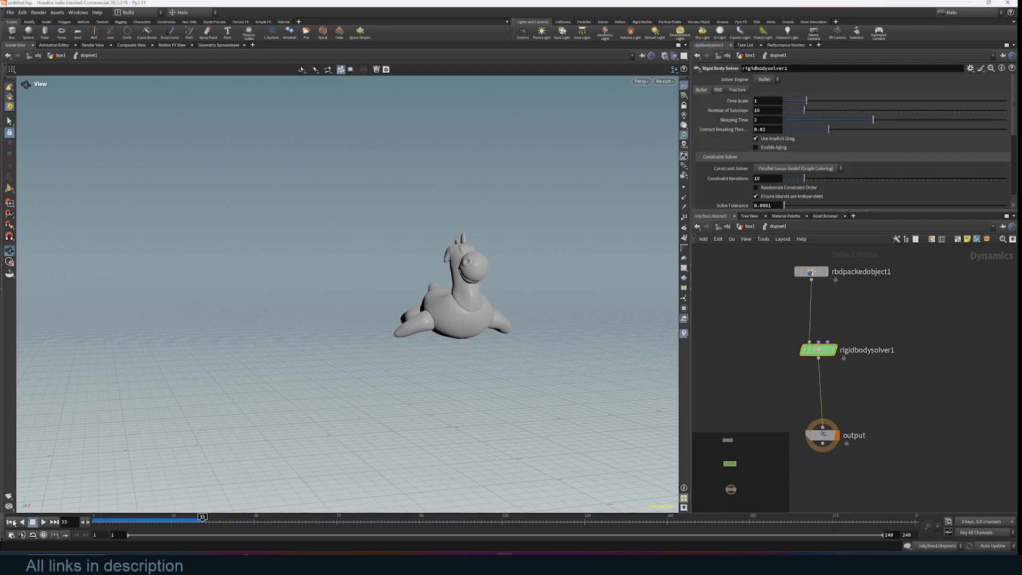
- Insert a Gravity Force between the Rigid Body Solver and the output, and play the simulation before rewinding it
middle_click_drag(834, 388, 843, 365)
left_click_drag(832, 366, 843, 369)
key("Tab")
type("gra")
key("Down")
key("Up")
key("Return")
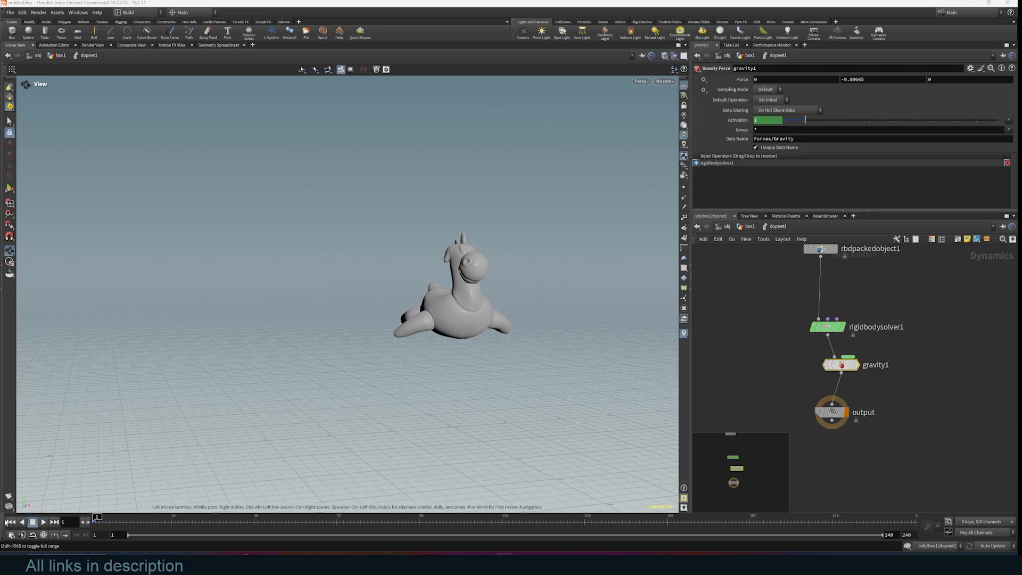
left_click(43, 522)
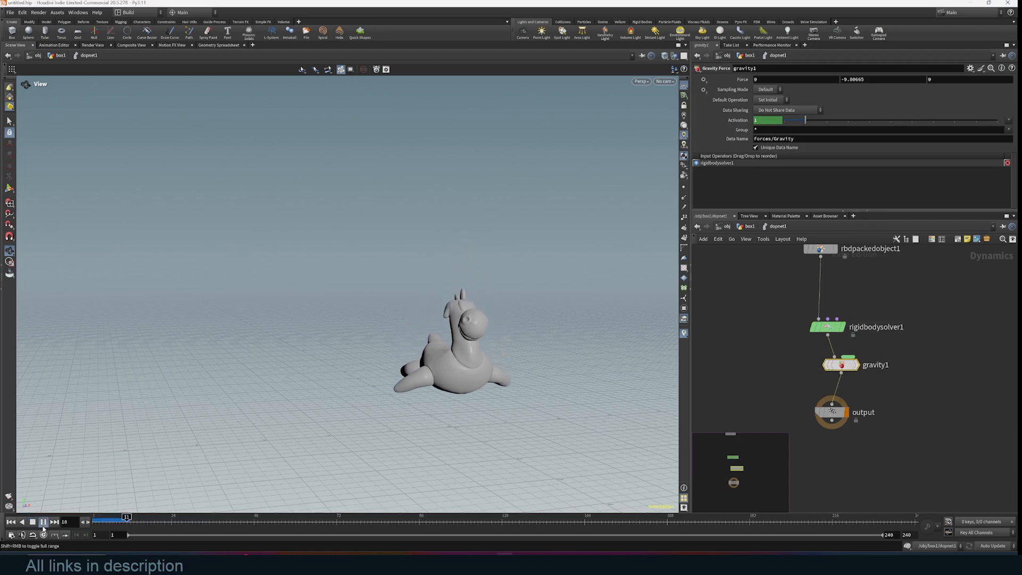
left_click(10, 522)
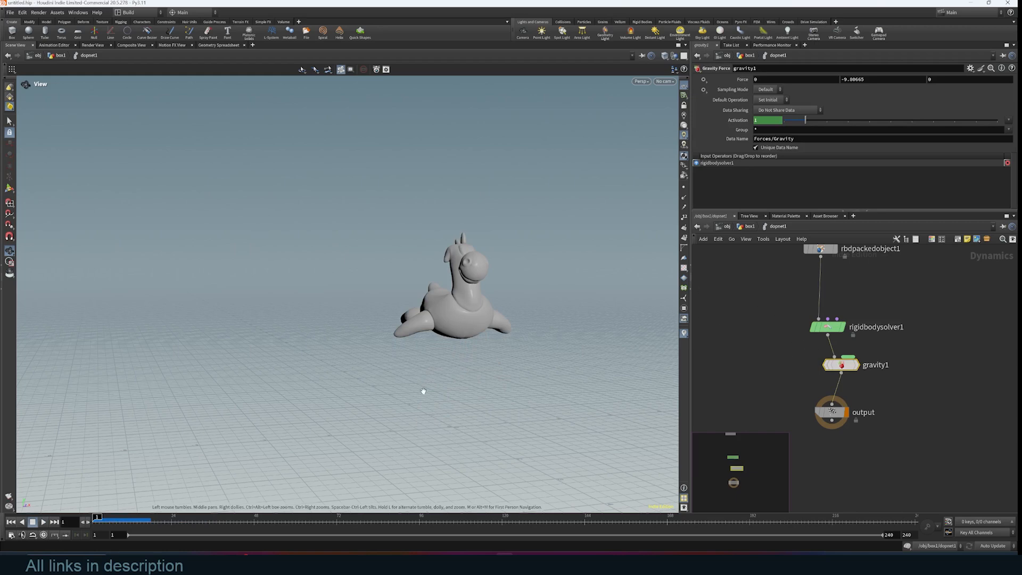
- Return to the box1 network and open the DOP network inside the RBD Bullet Solver
key("u")
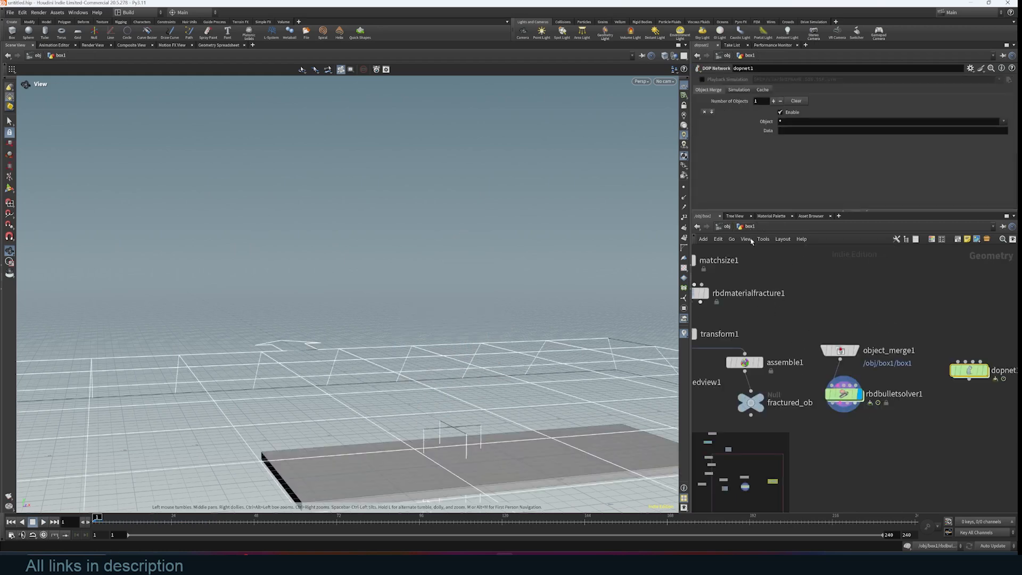
double_click(851, 405)
key("h")
left_click(824, 227)
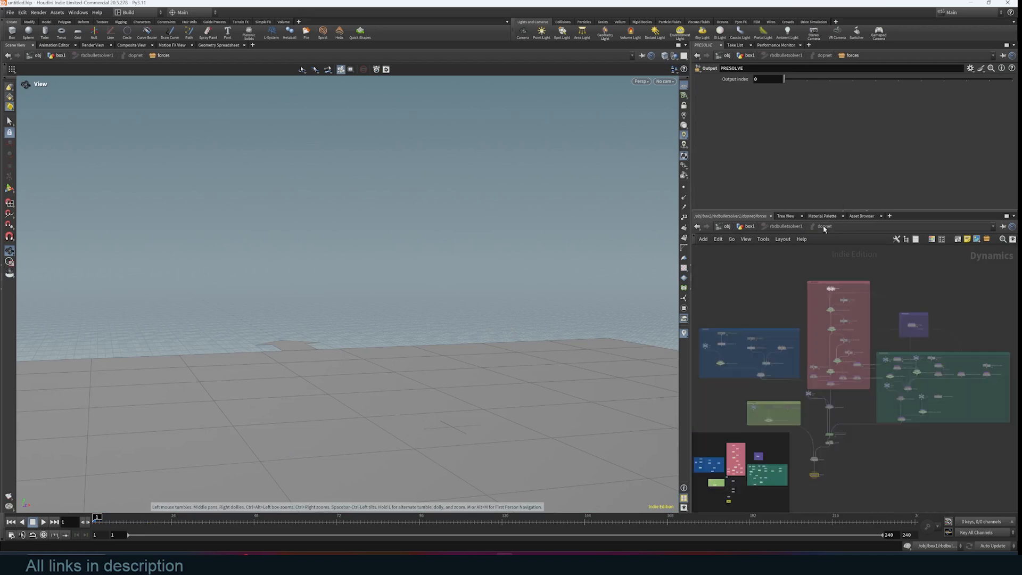
- Examine the coloured node groups and the output chain of the RBD Bullet Solver's internal DOP network
scroll(820, 399, "up", 4)
middle_click_drag(821, 401, 884, 403)
scroll(870, 356, "up", 2)
scroll(920, 379, "down", 3)
scroll(743, 325, "down", 1)
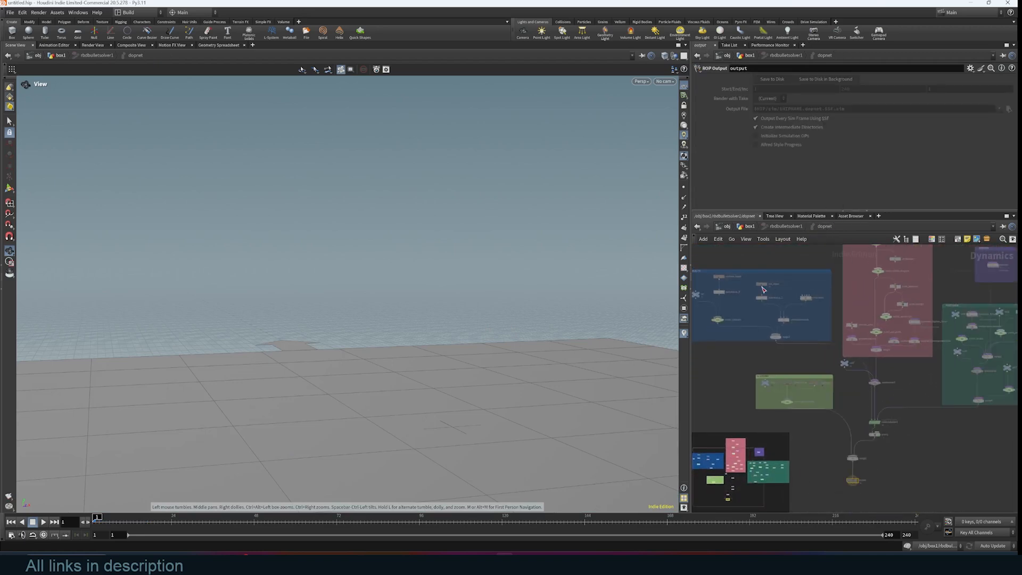
scroll(822, 323, "down", 1)
scroll(870, 356, "down", 3)
middle_click_drag(871, 356, 825, 358)
scroll(820, 362, "up", 3)
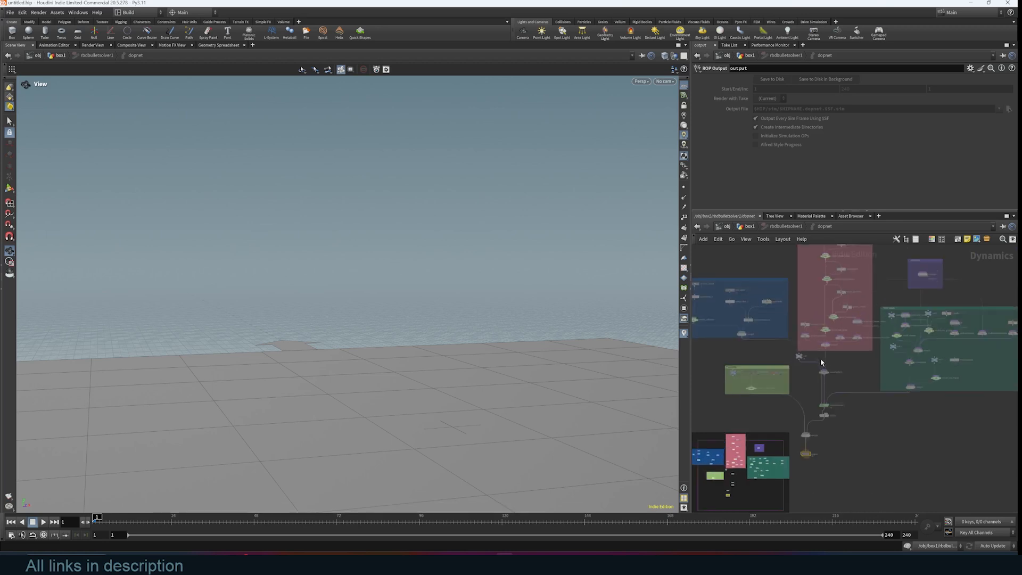
- Examine how the gravity, ground plane and merge nodes feed the output in the RBD Bullet Solver's internal DOP network
scroll(862, 338, "up", 2)
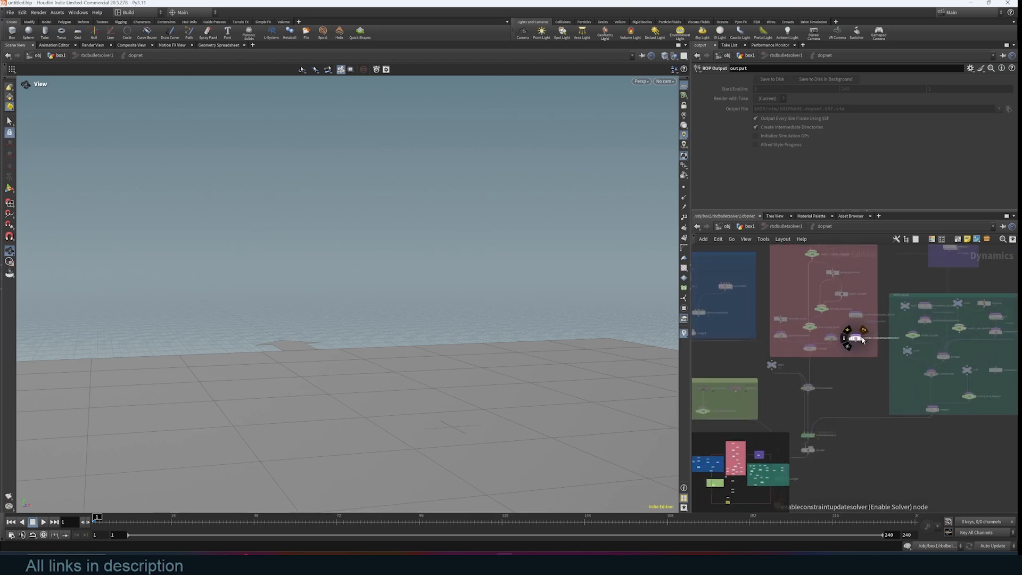
middle_click_drag(860, 402, 913, 334)
scroll(895, 376, "up", 3)
scroll(834, 388, "down", 1)
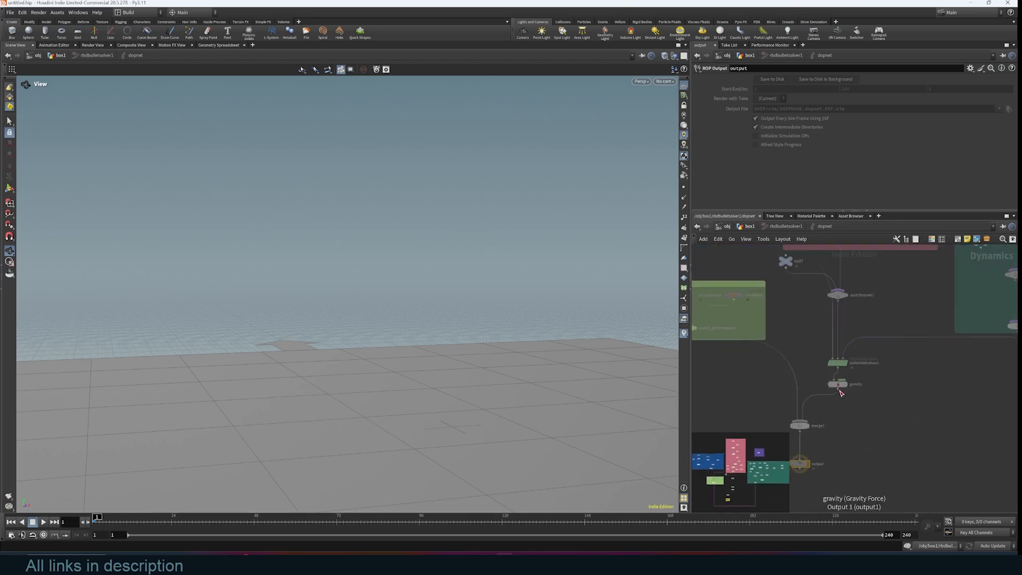
middle_click_drag(873, 388, 928, 385)
scroll(713, 367, "up", 1)
middle_click_drag(724, 276, 772, 293)
middle_click_drag(907, 407, 876, 381)
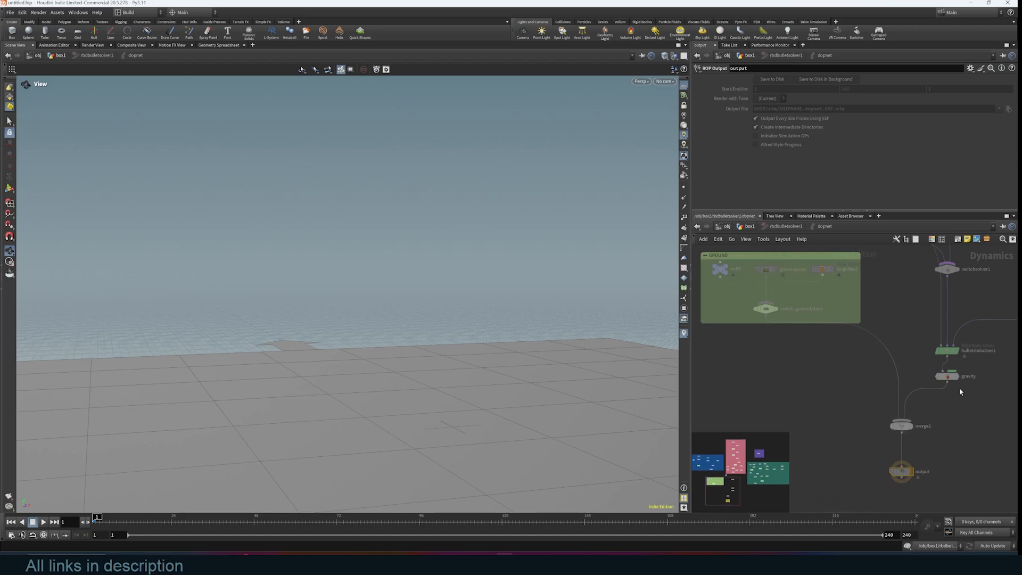
middle_click_drag(961, 380, 931, 385)
middle_click_drag(997, 345, 925, 418)
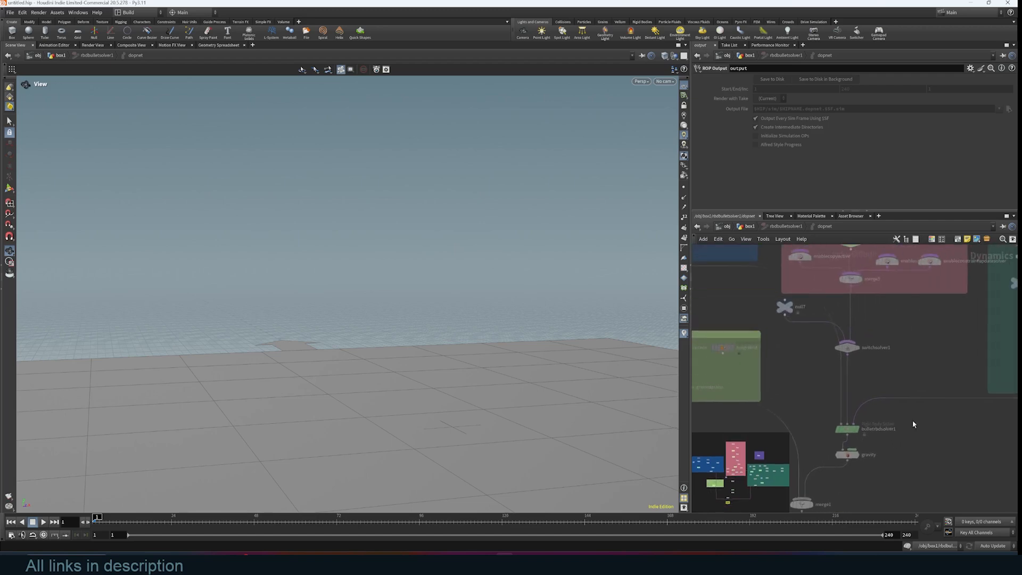
- Look over the red, blue and green node groups feeding the solver in the same DOP network
scroll(876, 343, "down", 2)
middle_click_drag(874, 348, 898, 442)
middle_click_drag(825, 333, 915, 369)
scroll(855, 340, "down", 3)
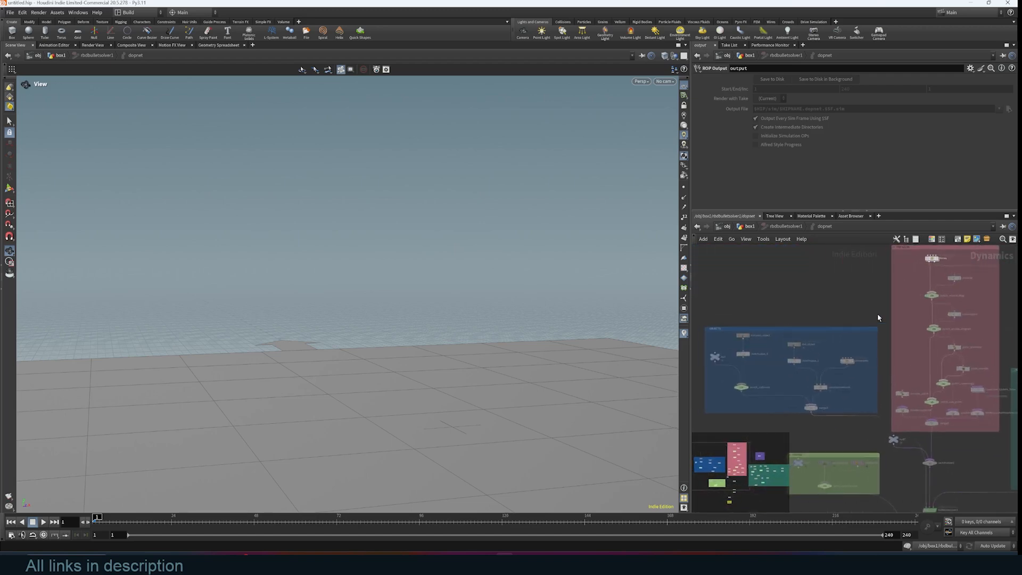
scroll(744, 337, "up", 3)
scroll(744, 336, "up", 2)
scroll(822, 333, "down", 3)
middle_click_drag(862, 319, 784, 341)
scroll(814, 318, "down", 4)
scroll(877, 308, "up", 3)
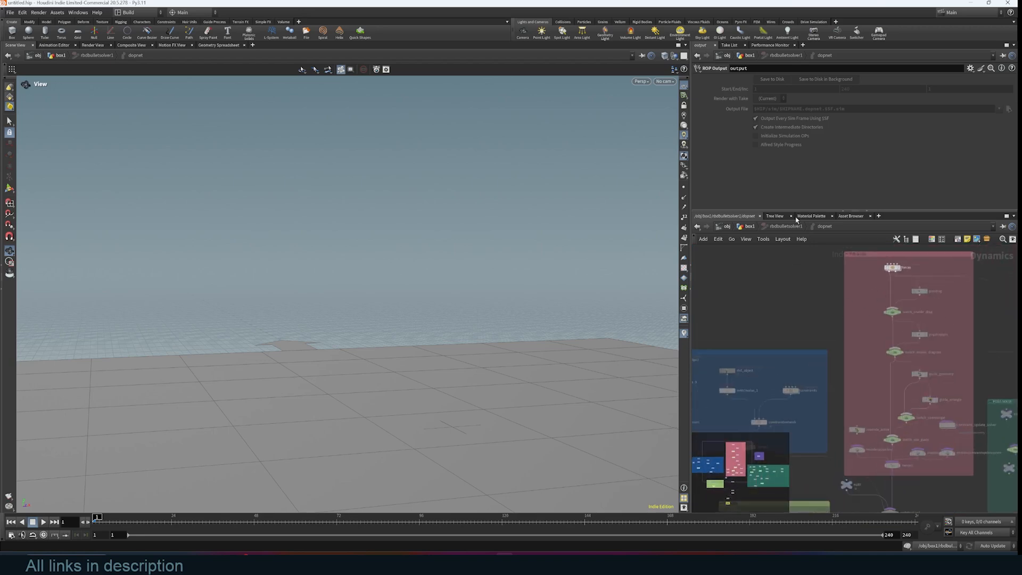
scroll(908, 323, "down", 3)
middle_click_drag(818, 416, 736, 387)
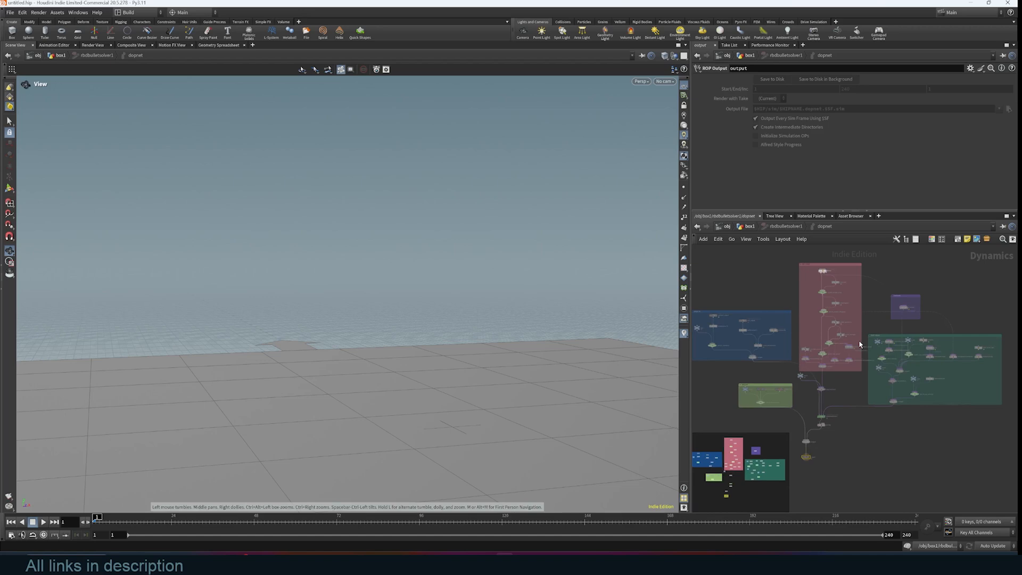
- Go back to the box1 geometry network, enter dopnet1 and line gravity1 up above the output node
left_click(750, 227)
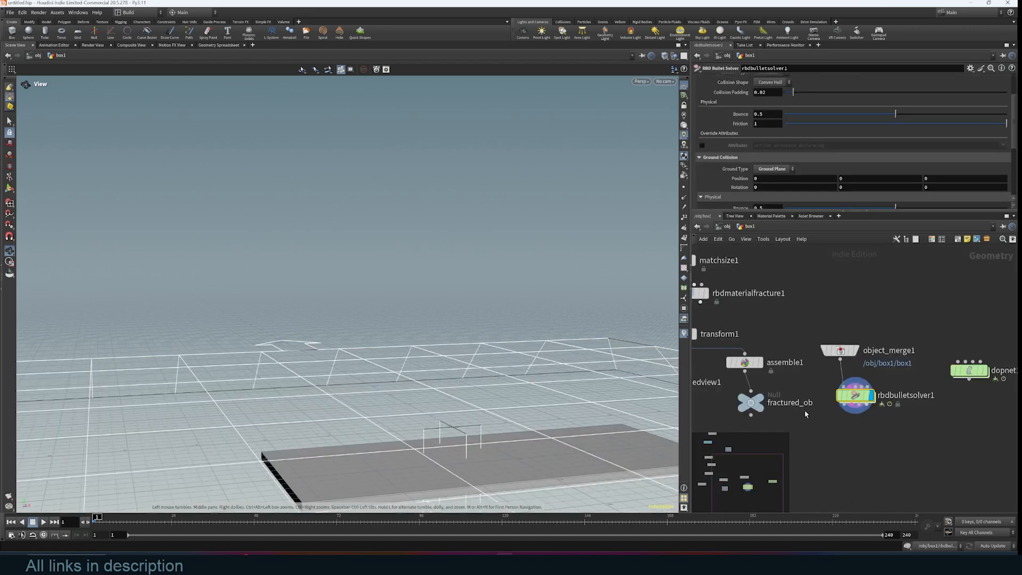
middle_click_drag(883, 422, 842, 395)
double_click(926, 344)
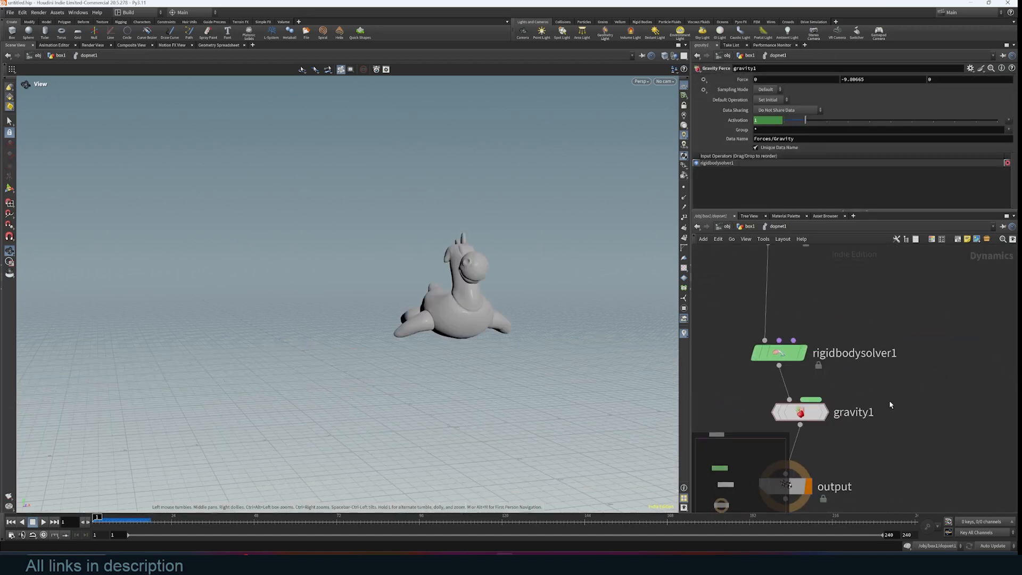
scroll(875, 365, "up", 3)
middle_click_drag(875, 364, 920, 353)
left_click_drag(879, 362, 865, 367)
mouse_move(916, 362)
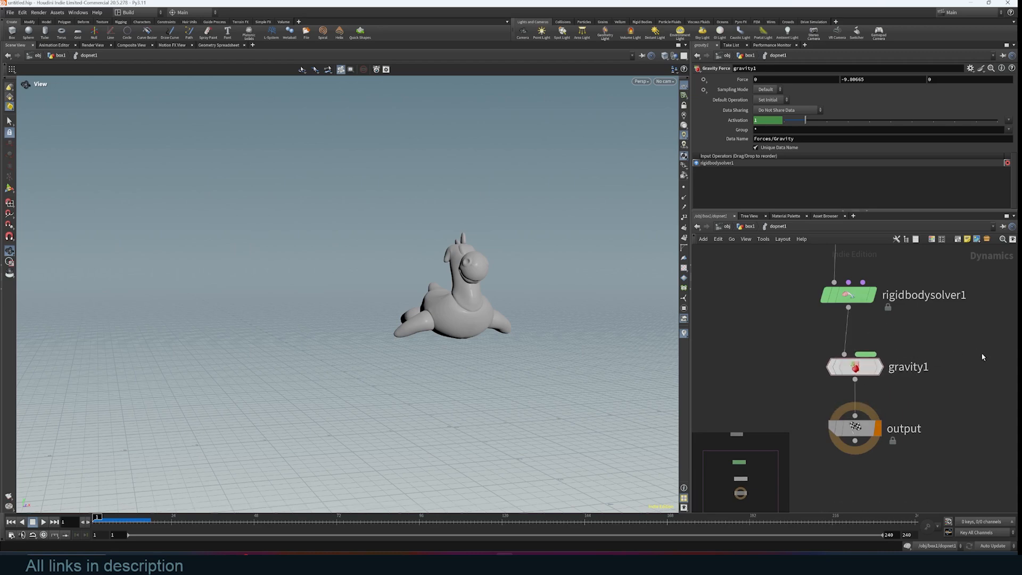
- Space out the dopnet1 nodes by moving gravity1 up and the output node further down, leaving a gap between them
middle_click_drag(984, 356, 968, 395)
scroll(968, 396, "down", 3)
scroll(968, 392, "up", 3)
middle_click_drag(898, 386, 934, 395)
scroll(934, 395, "down", 3)
mouse_move(895, 409)
left_mouse_down()
mouse_move(895, 374)
mouse_move(891, 393)
left_mouse_up()
left_click_drag(893, 460, 893, 504)
- Add a Ground Plane node to dopnet1, beside rbdpackedobject1
key("Tab")
type("gro")
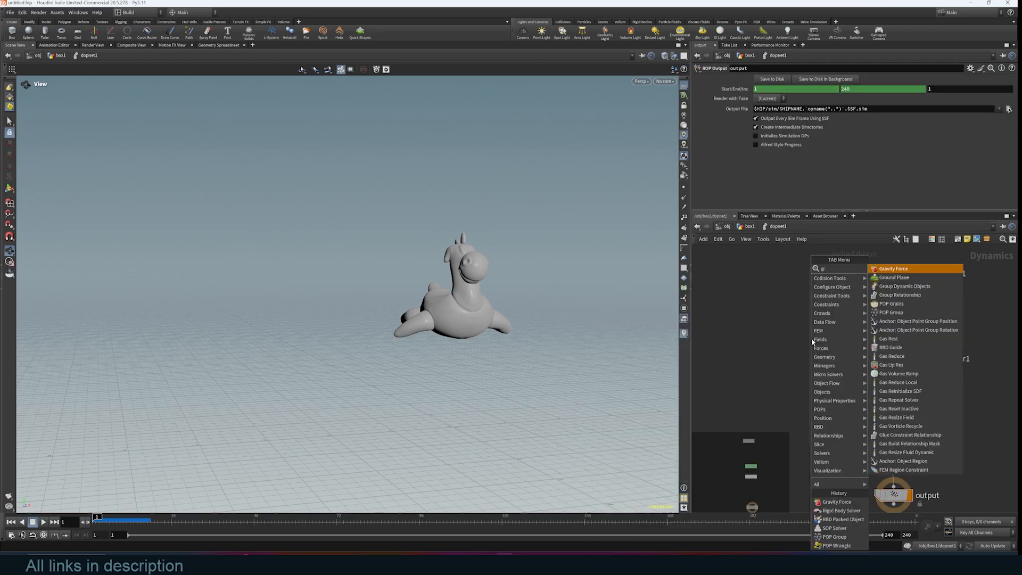
left_click(921, 271)
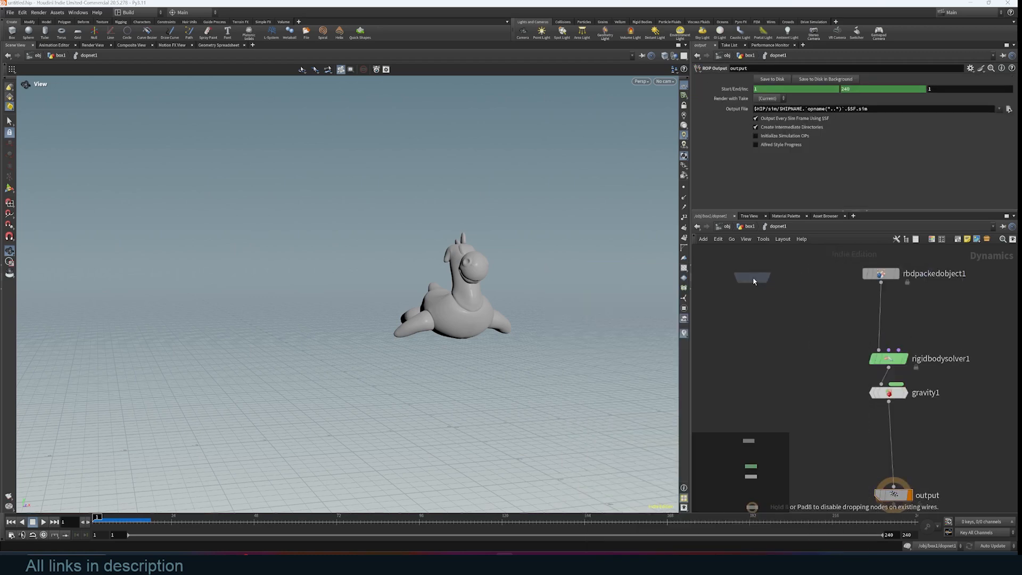
left_click(755, 263)
- Insert a Merge node between gravity1 and output, and connect groundplane1 into it
key("Tab")
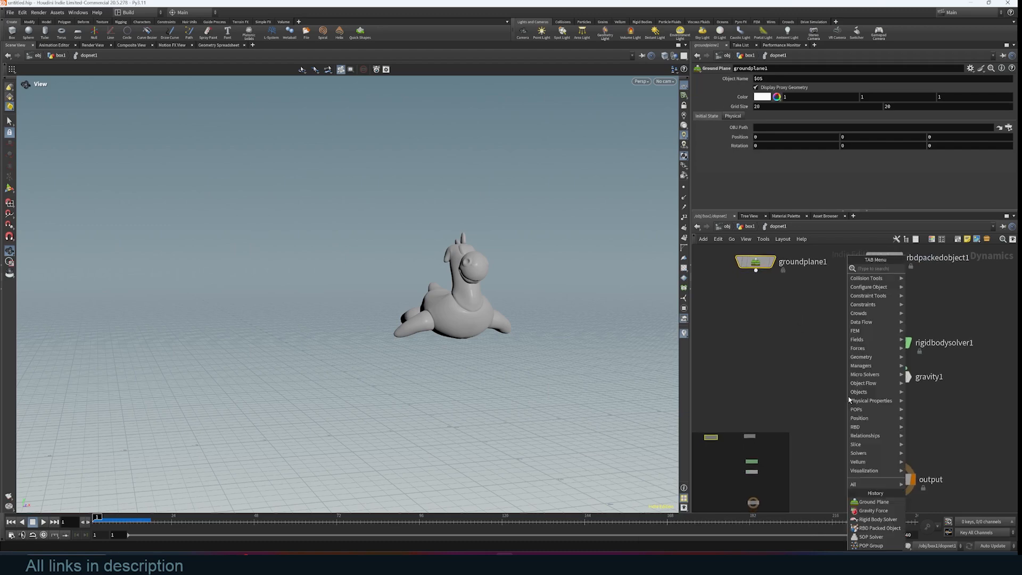
type("merge")
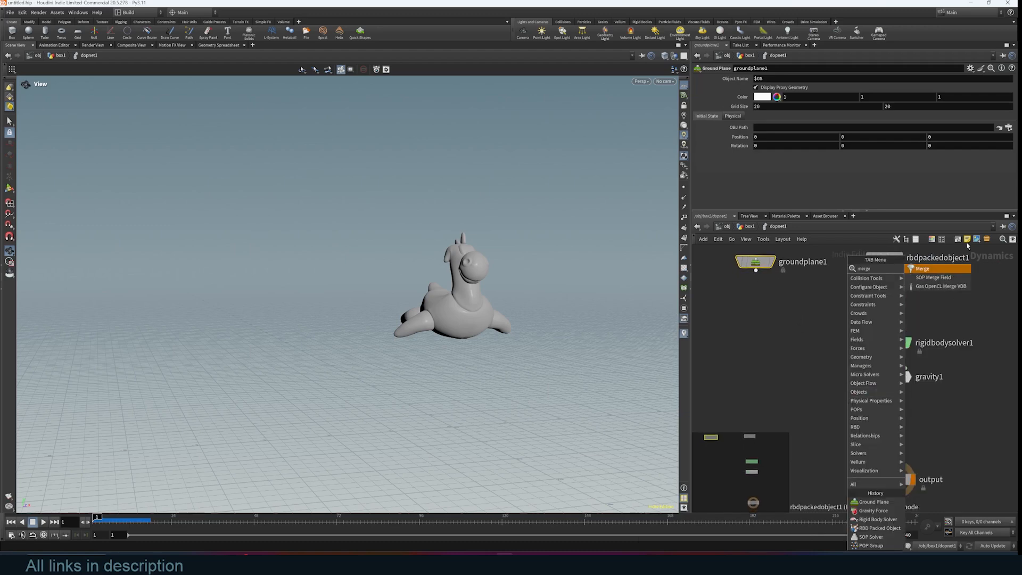
left_click(955, 270)
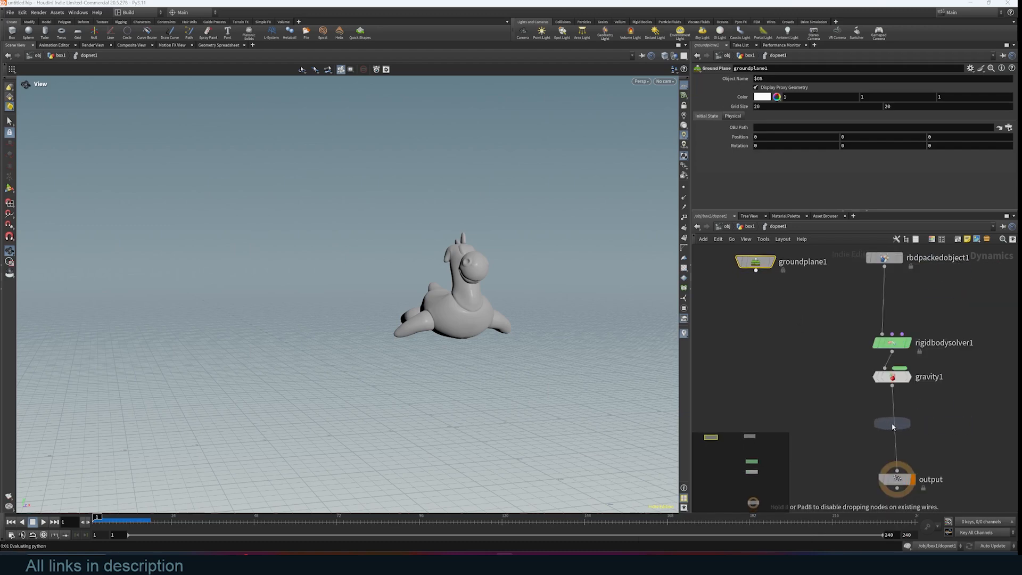
left_click(893, 425)
mouse_move(896, 423)
left_mouse_down()
mouse_move(884, 424)
mouse_move(896, 424)
left_mouse_up()
left_click_drag(755, 270, 868, 411)
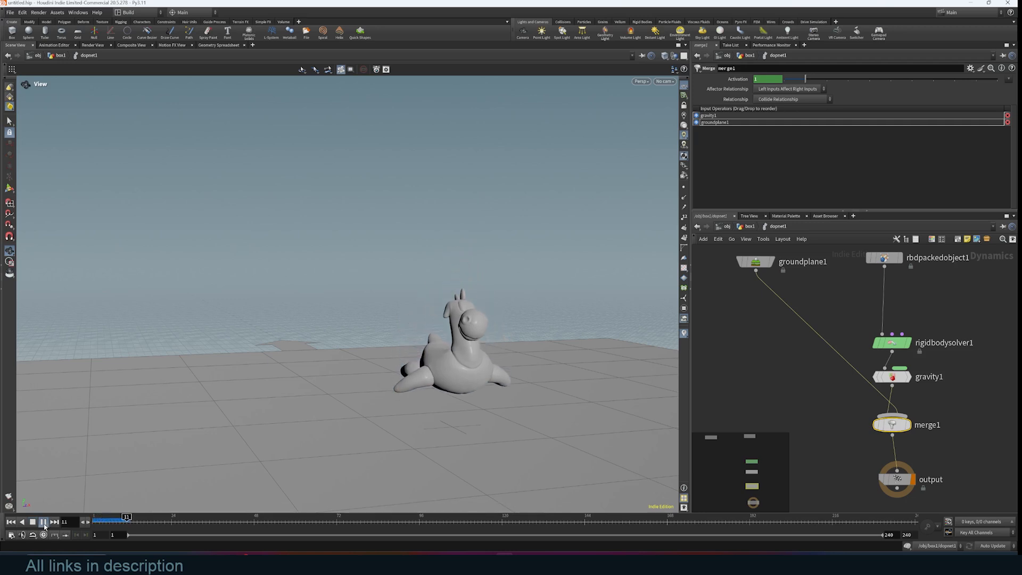
- Play the simulation to check how the toy meets the ground plane, and return to the first frame
left_click(44, 526)
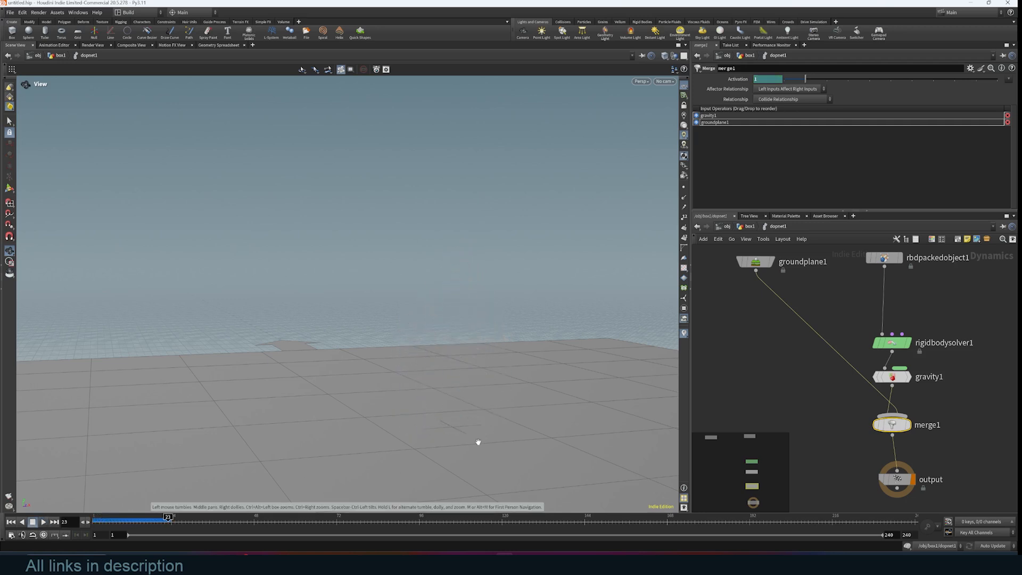
left_click_drag(537, 398, 497, 403)
left_click(10, 521)
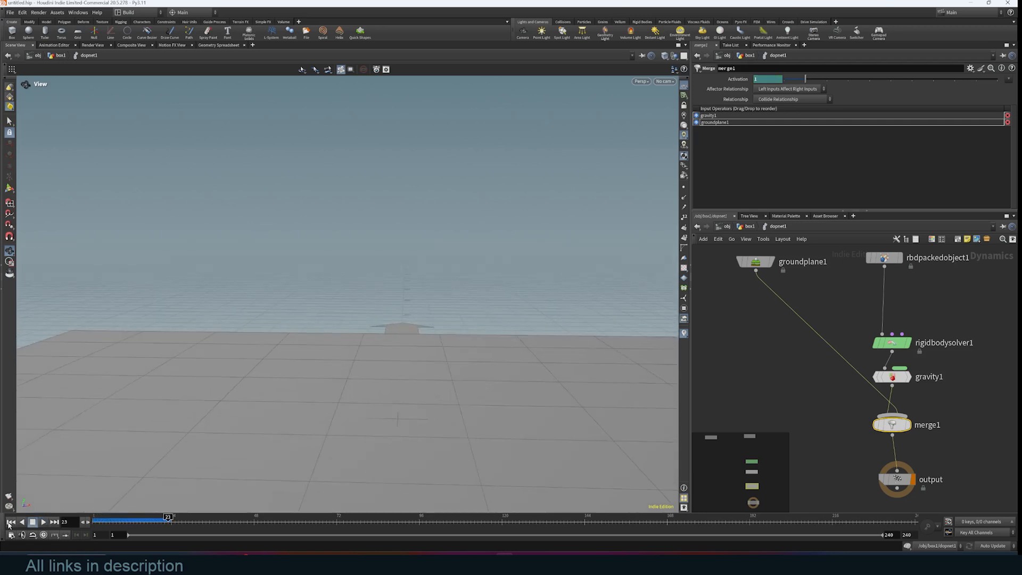
- Reorder merge1's inputs so groundplane1 comes before gravity1, and test the rubber toy simulation from the first frame
left_click_drag(753, 261, 970, 317)
left_click(895, 427)
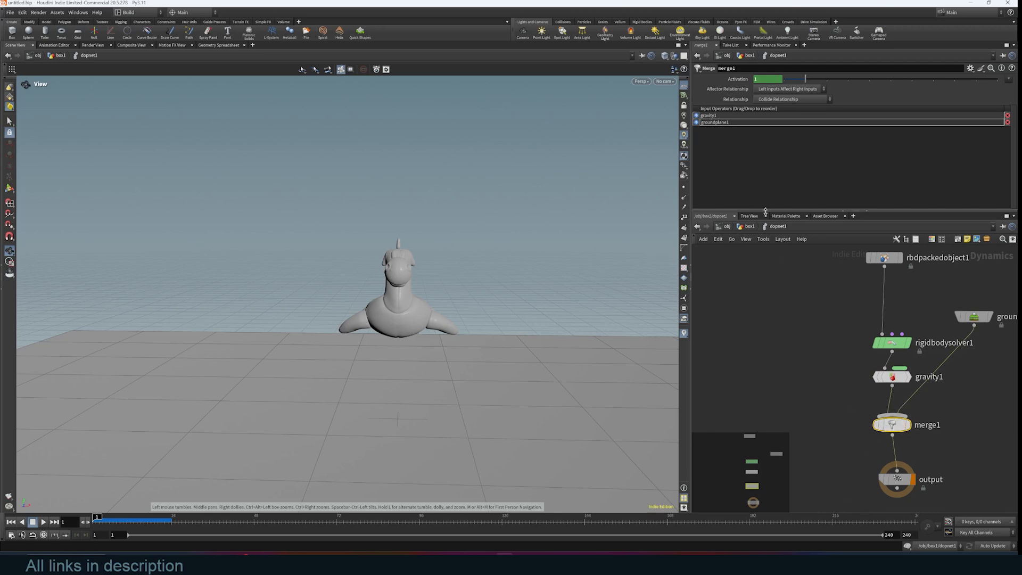
mouse_move(882, 438)
left_click_drag(706, 116, 709, 122)
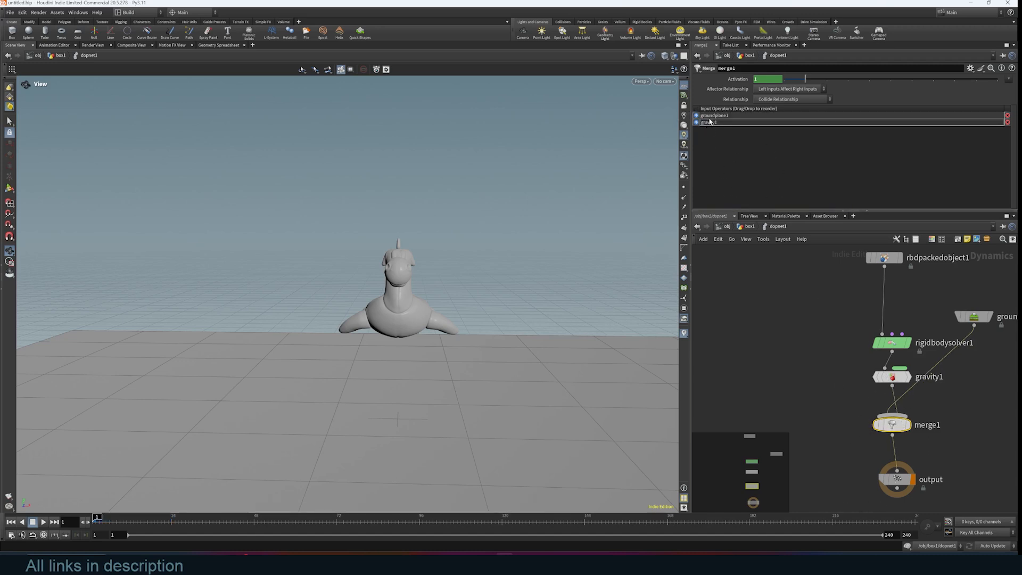
left_click_drag(973, 318, 820, 352)
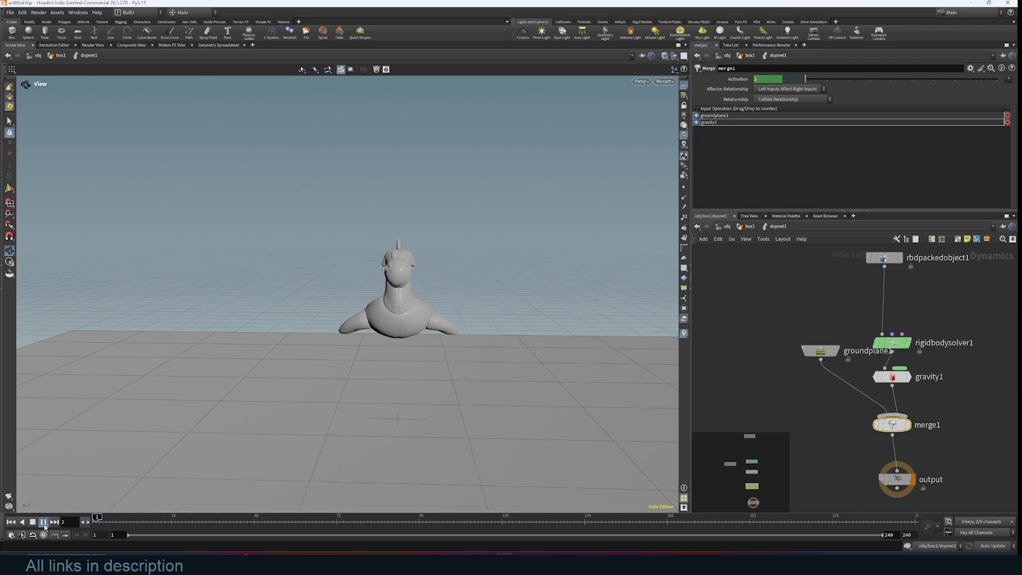
left_click(44, 521)
left_click(11, 521)
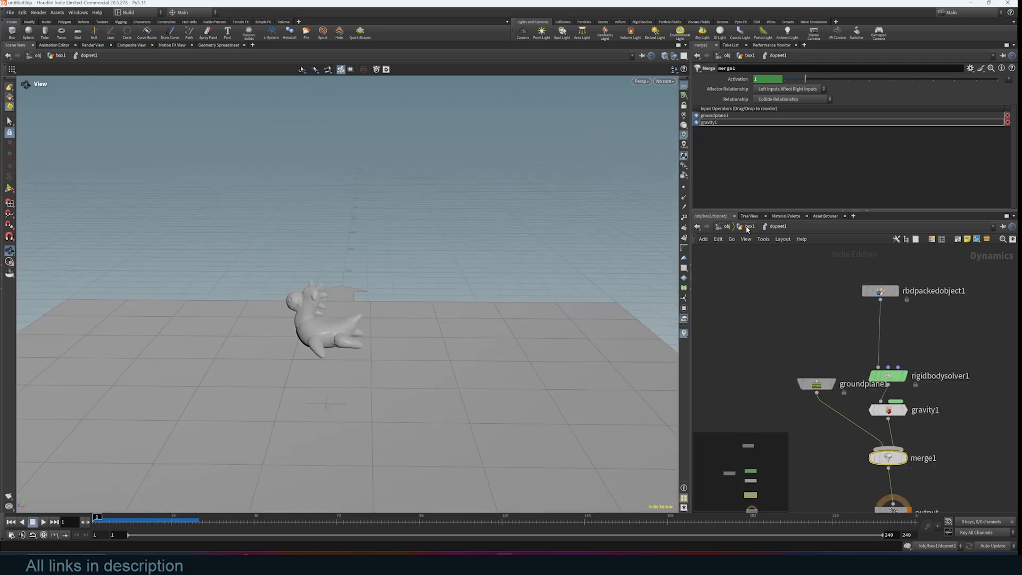
- In the box1 network, wire box1 into matchsize1's first input in place of the rubber toy, and display transform1
left_click(748, 227)
left_click(813, 284)
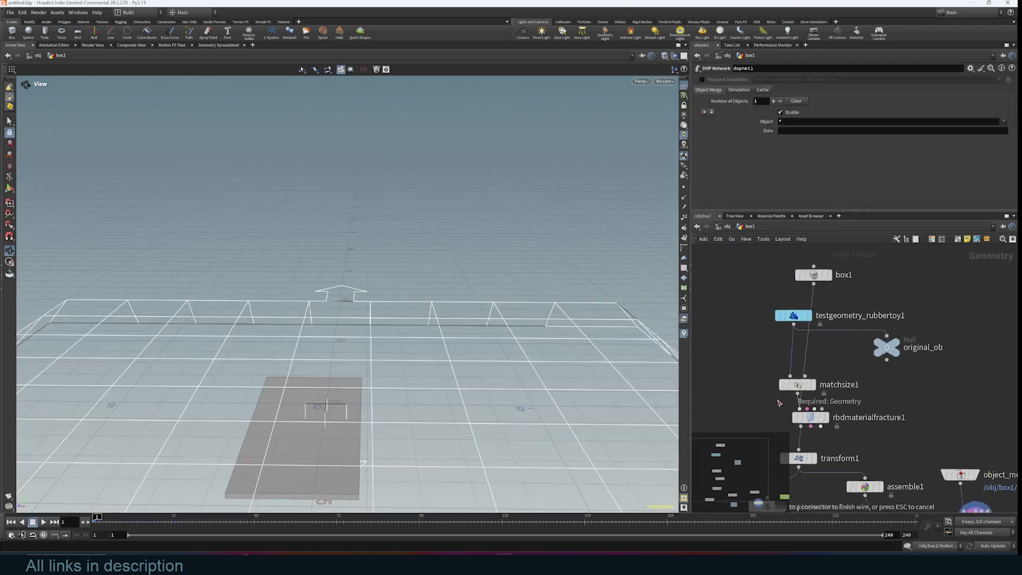
left_click(790, 376)
scroll(790, 379, "down", 1)
middle_click_drag(870, 499, 876, 422)
middle_click(875, 423)
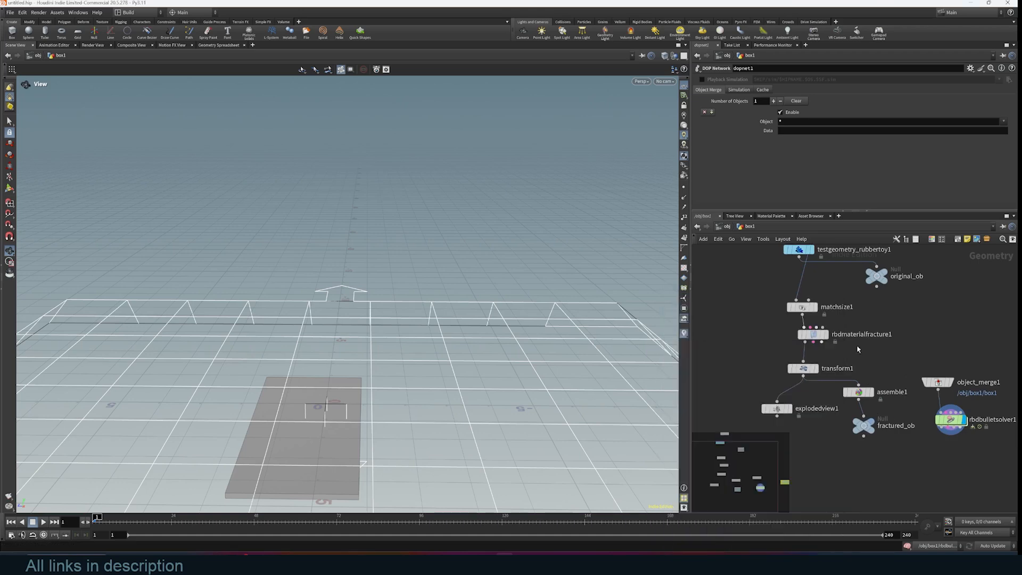
mouse_move(874, 394)
left_click_drag(421, 356, 396, 355)
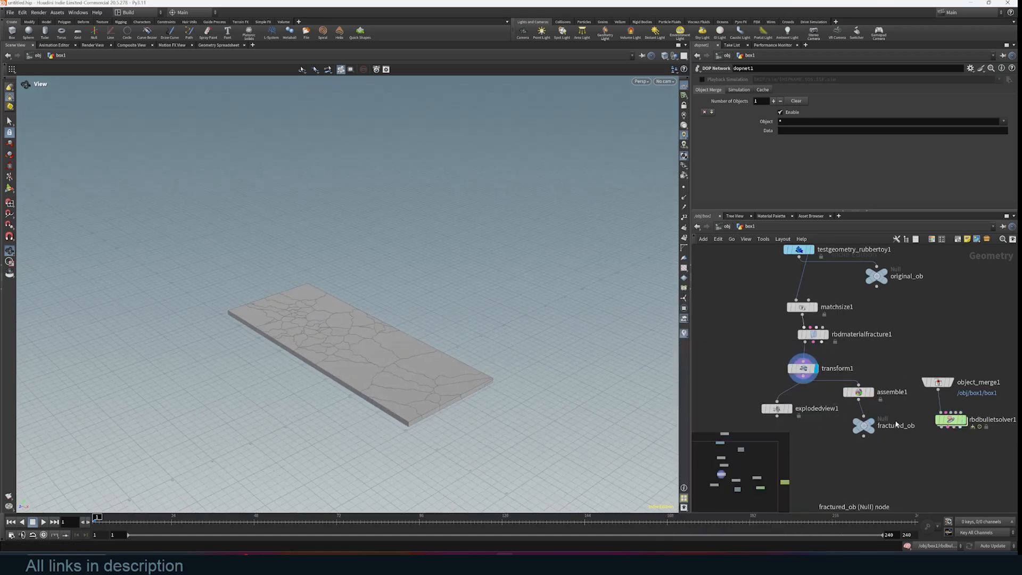
- Enter dopnet1, play the simulation of the fractured slab on the ground plane, and return to the first frame
middle_click_drag(915, 419, 907, 419)
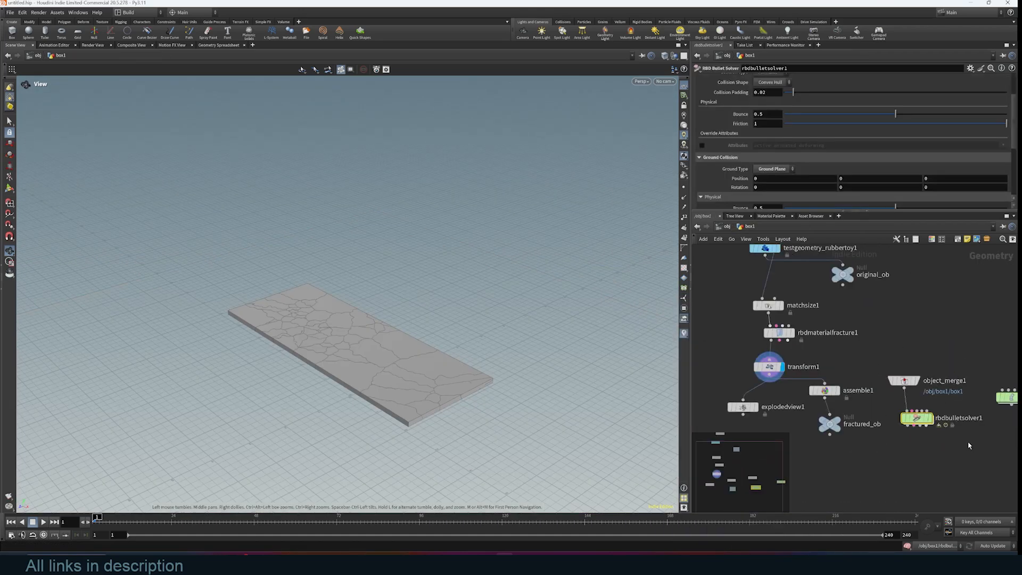
middle_click_drag(969, 440, 921, 432)
double_click(953, 410)
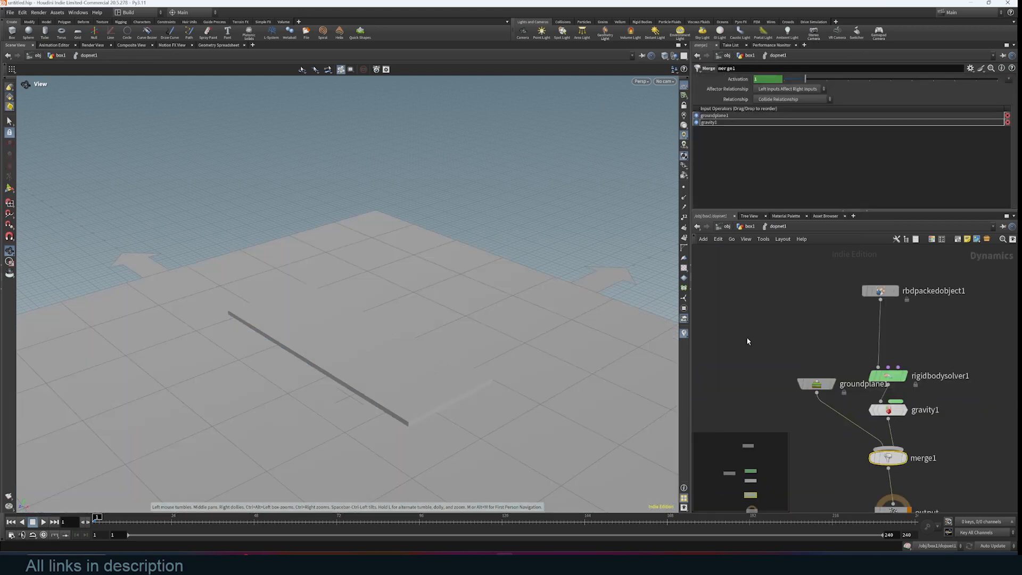
left_click_drag(461, 350, 519, 331)
middle_click_drag(959, 472, 939, 394)
left_click(44, 522)
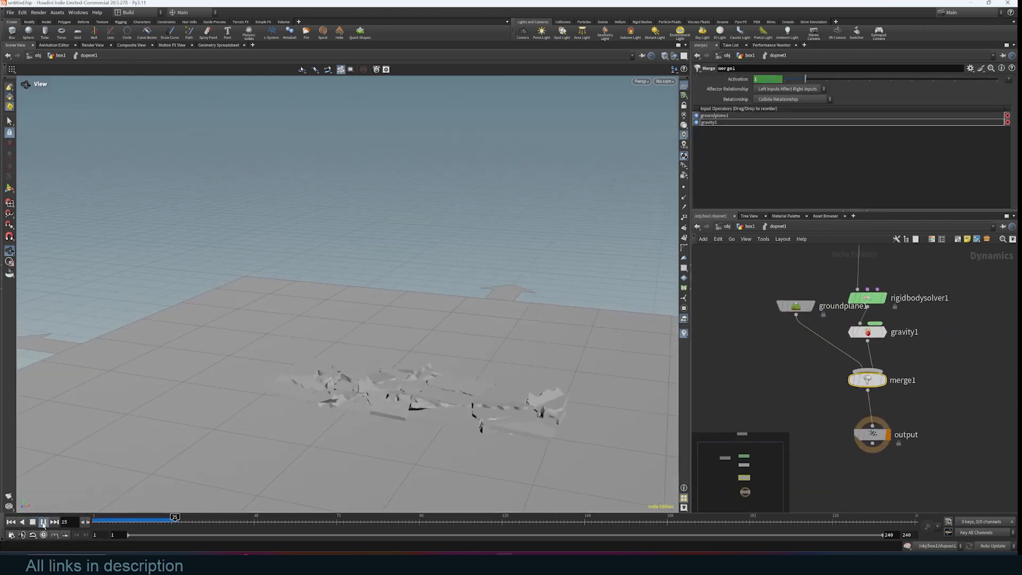
left_click(11, 523)
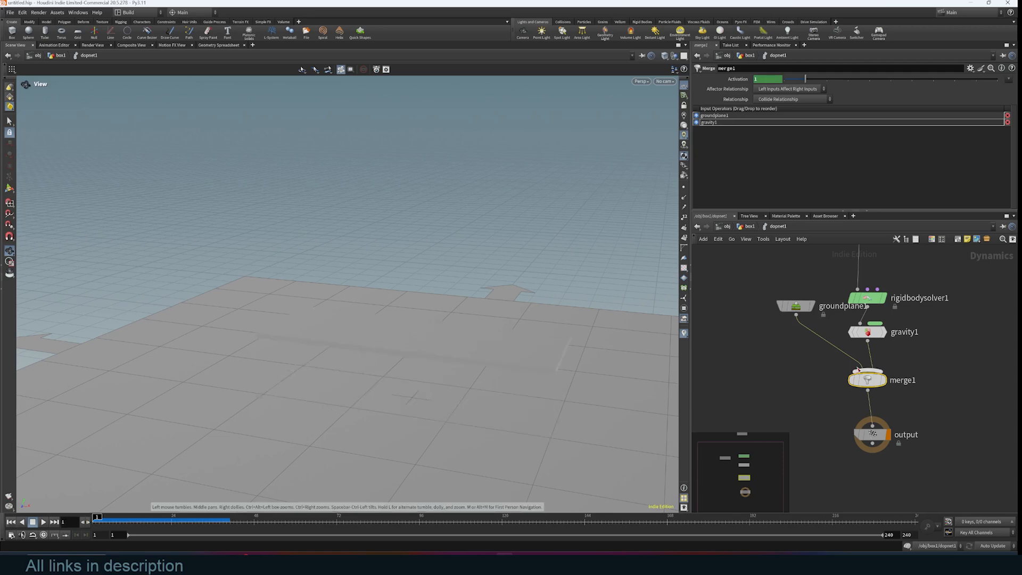
- Turn off Display Proxy Geometry on groundplane1 and replay the fractured slab simulation
left_click(809, 307)
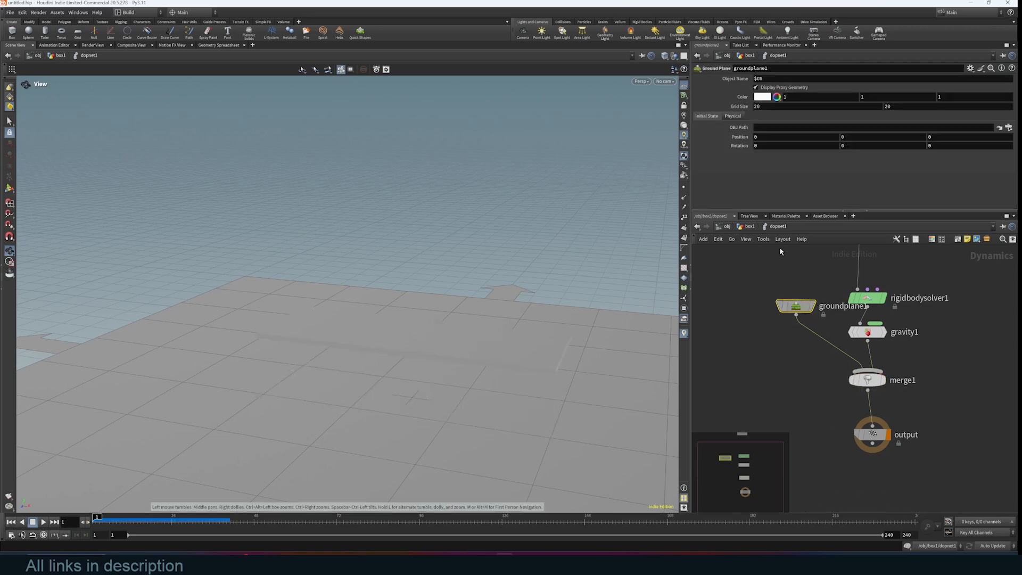
left_click(756, 87)
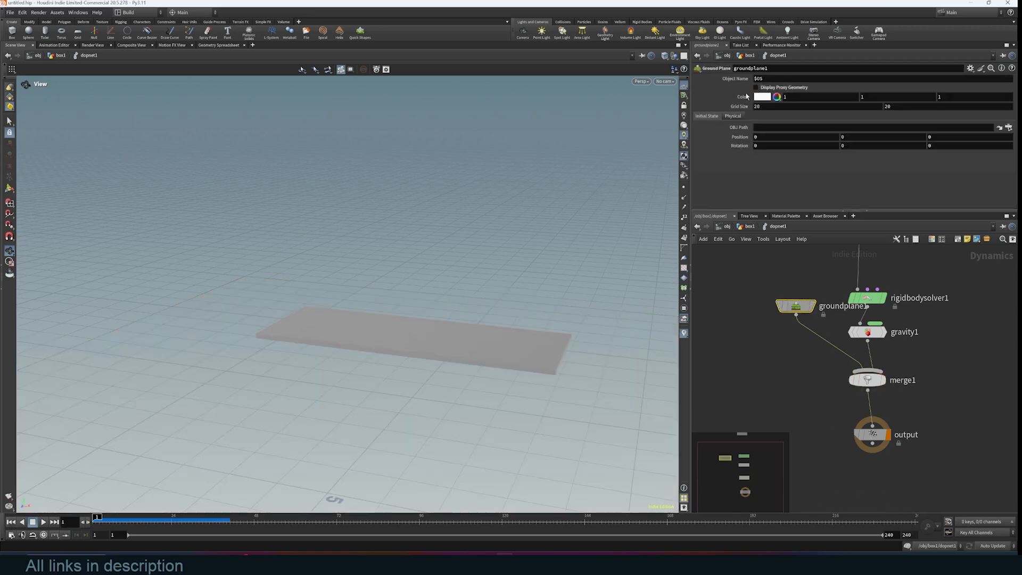
left_click(44, 522)
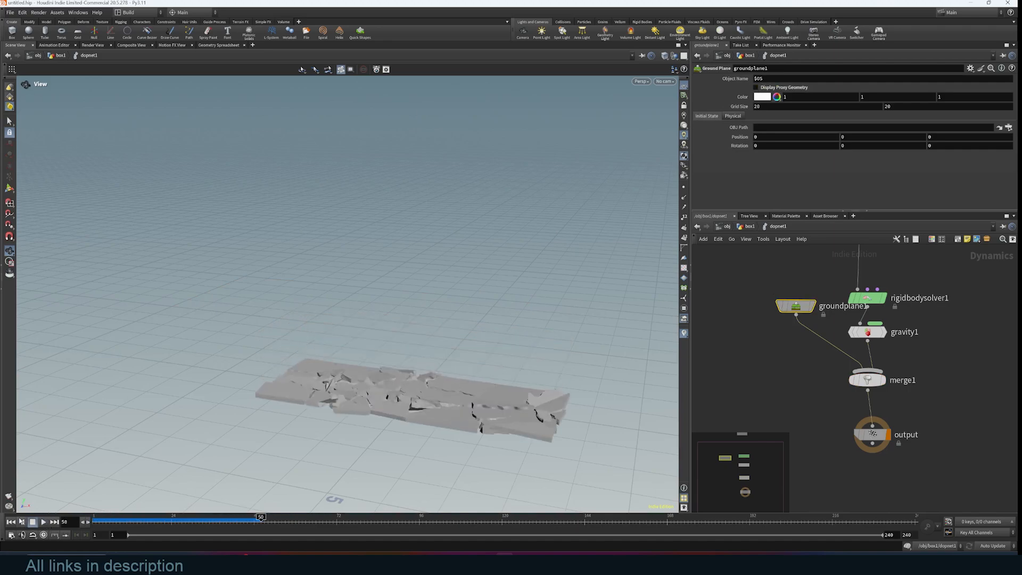
left_click(9, 524)
left_click_drag(312, 432, 476, 369)
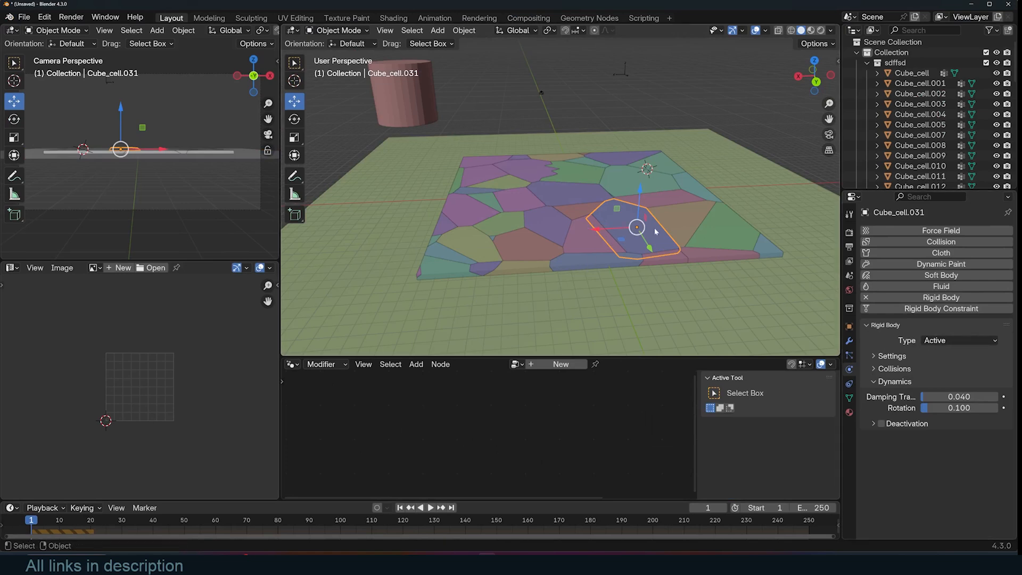
- Switch to Blender, briefly play the fractured cell rigid body simulation and return to the starting frame
middle_click_drag(523, 269, 612, 260)
left_click(542, 270)
key("space")
key("Escape")
- Lower the passive ground plane about 7.76 m along Z, beneath the fractured slab
left_click(624, 254)
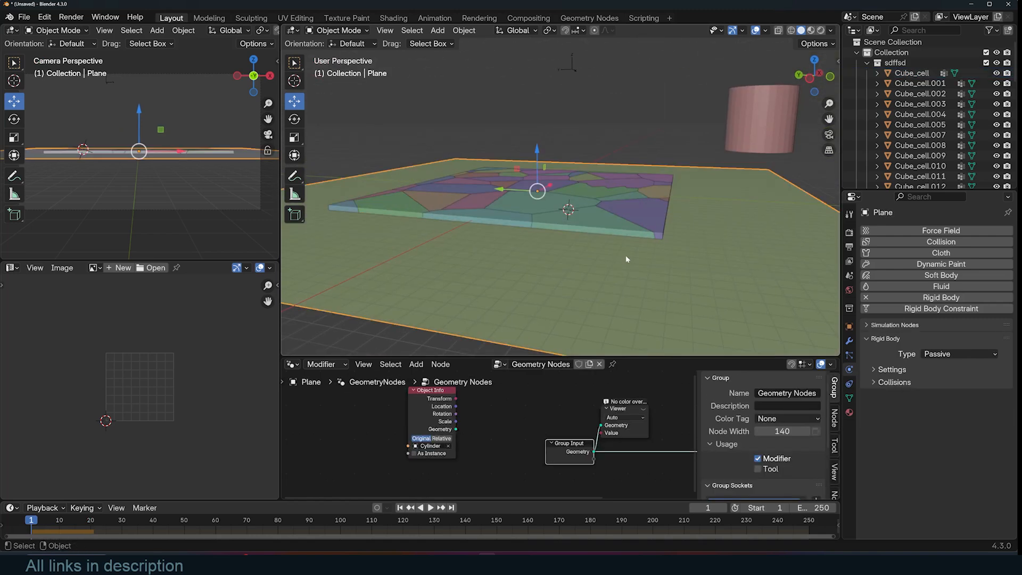
key("g")
key("z")
left_click(604, 243)
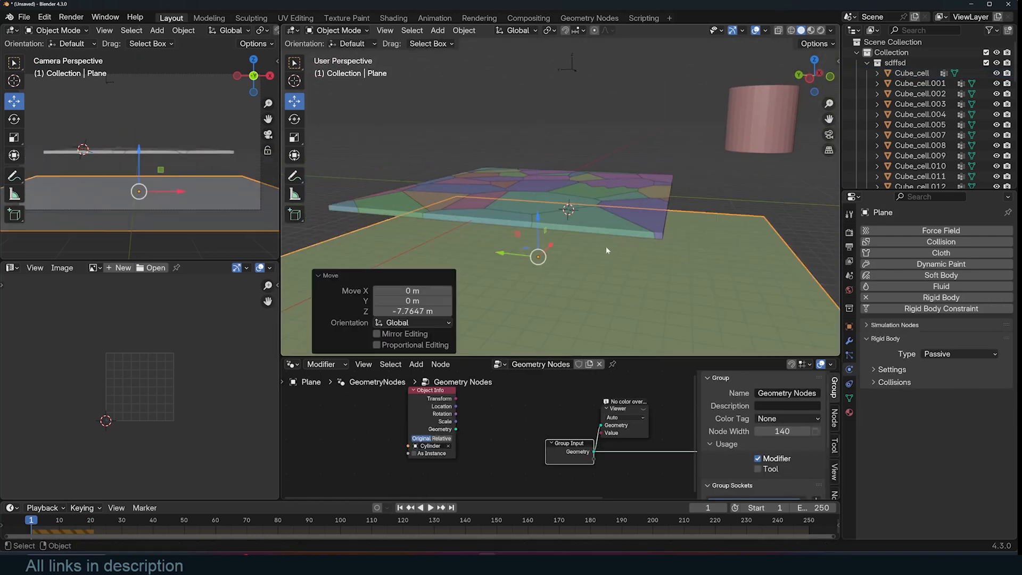
- Set the rigid body type of the slab's front edge piece to Passive and preview the simulation
key("space")
key("Escape")
left_click(601, 230)
left_click(950, 340)
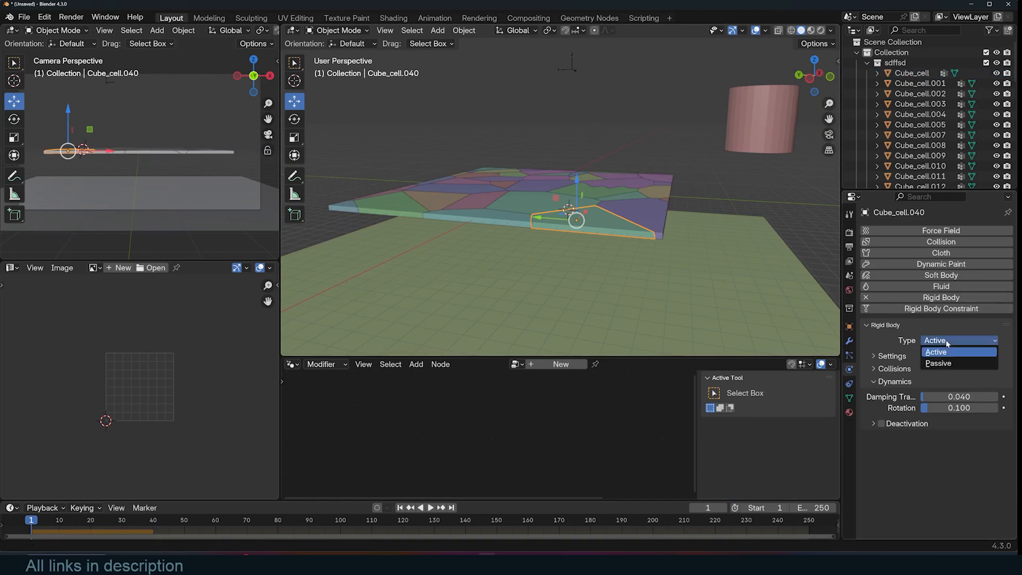
left_click(953, 362)
key("space")
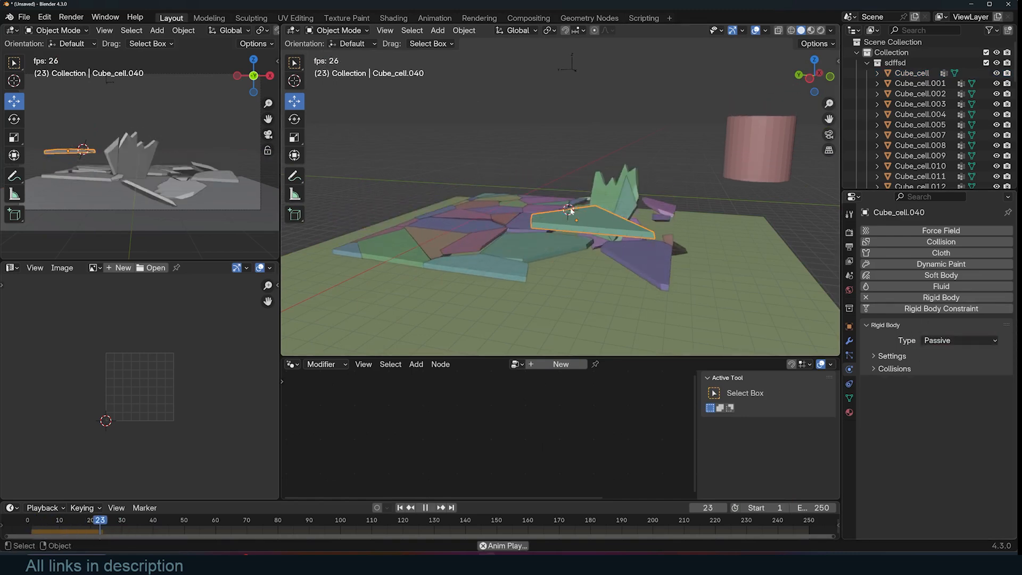
key("Escape")
- Move the passive piece beneath the slab by about 3.35 m in X, -1.11 m in Y and -2.73 m in Z, and replay the simulation
middle_click_drag(638, 243, 509, 188)
key("g")
left_click(548, 219)
key("space")
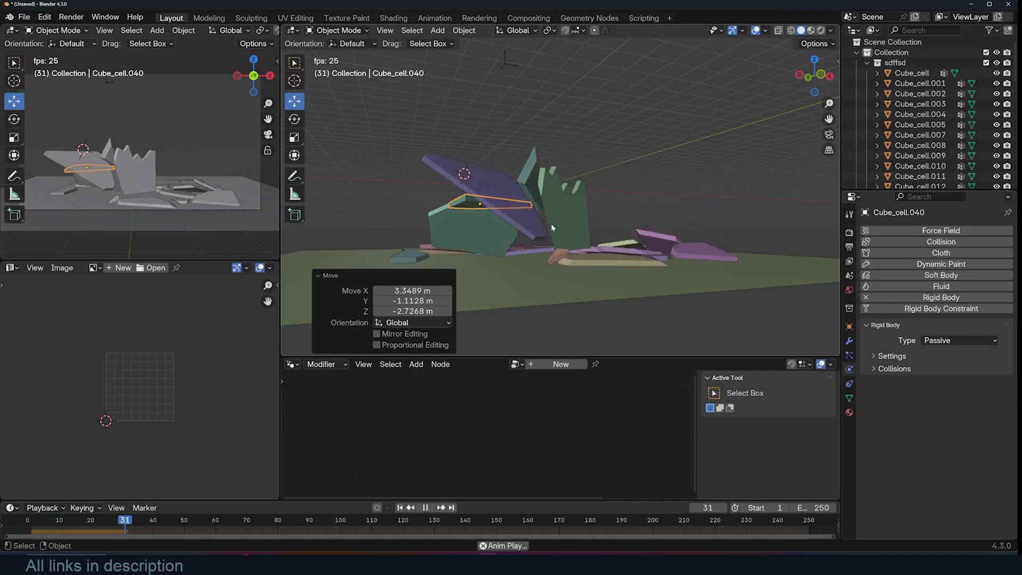
key("Escape")
middle_click_drag(550, 226, 552, 246)
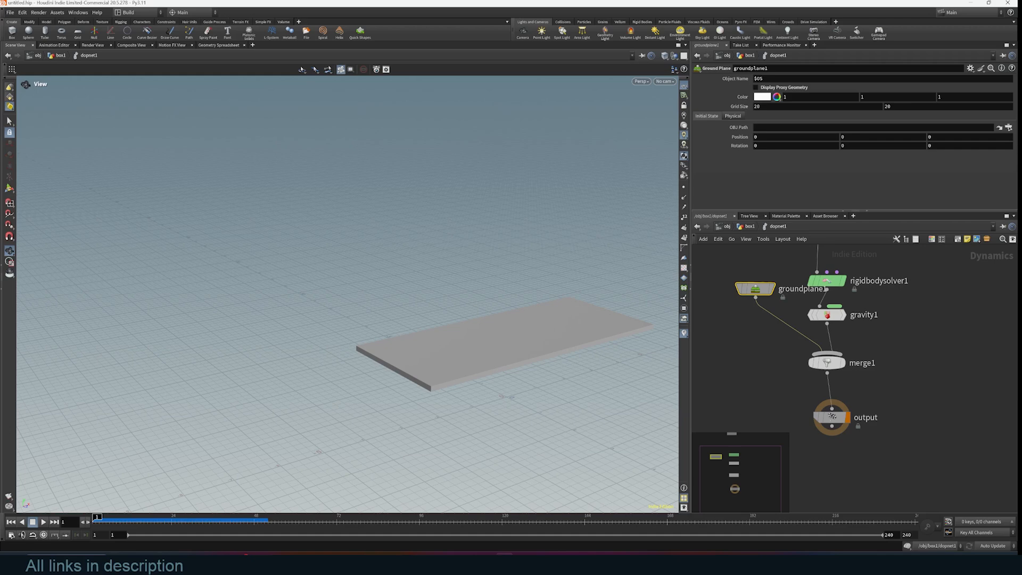
- Switch to Houdini and select the rbdpackedobject1 node in dopnet1
middle_click_drag(925, 375, 945, 493)
scroll(908, 381, "up", 3)
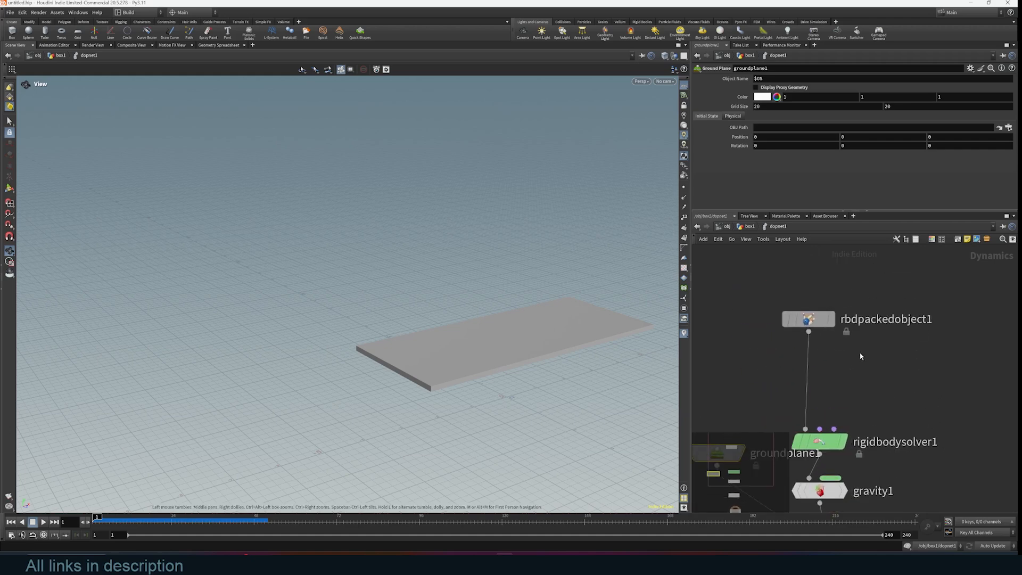
left_click(809, 319)
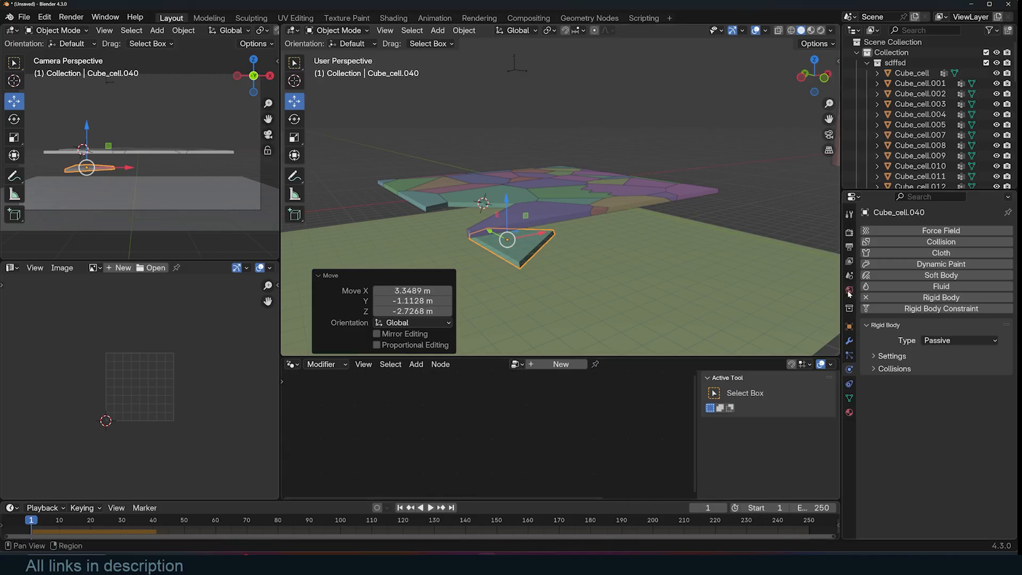
- Switch to Blender, add a monkey head raised about 7 m above the slab, and give it a rigid body
left_click(564, 193)
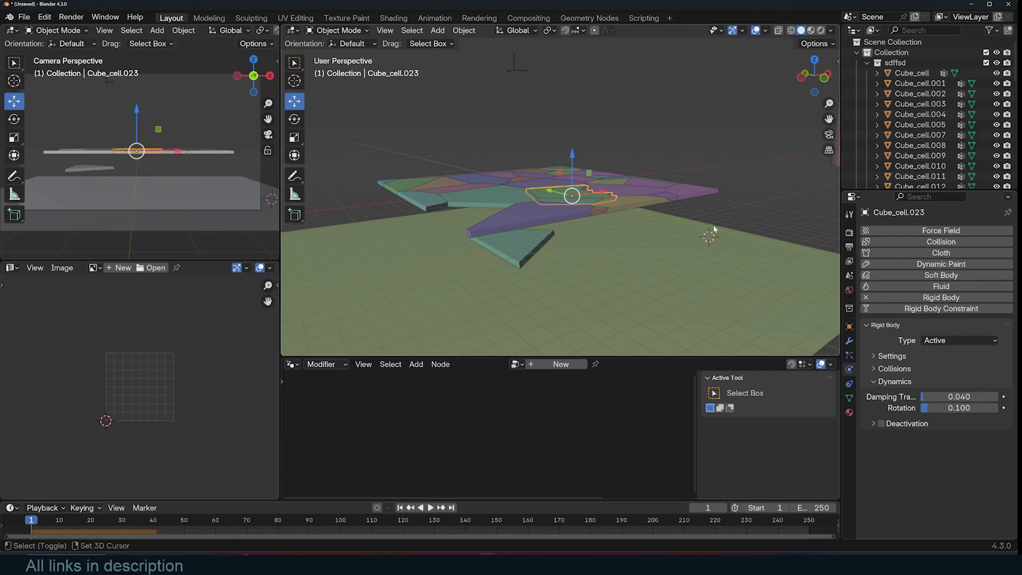
key("shift+a")
mouse_move(723, 251)
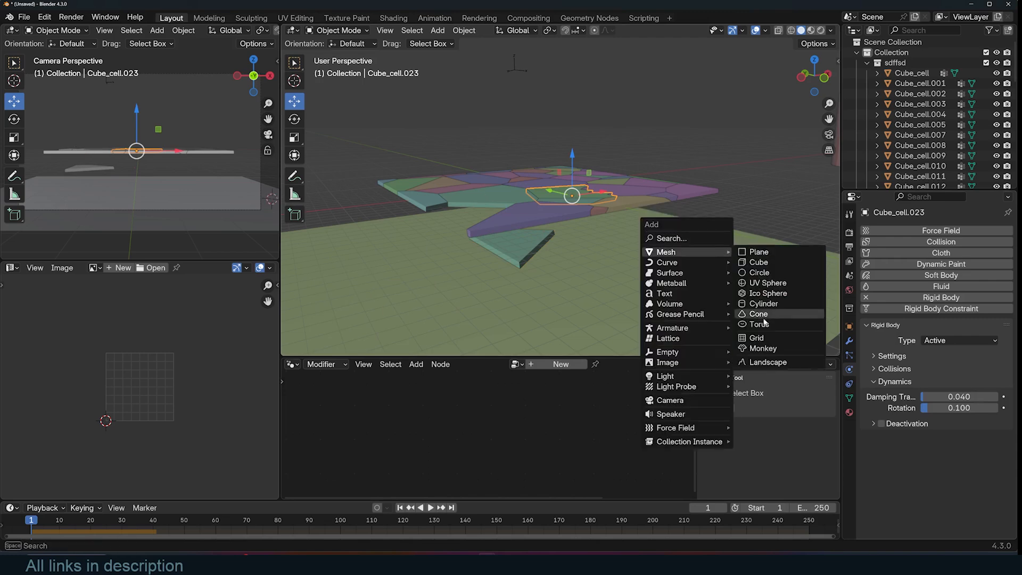
left_click(765, 350)
key("g")
left_click(716, 178)
key("g")
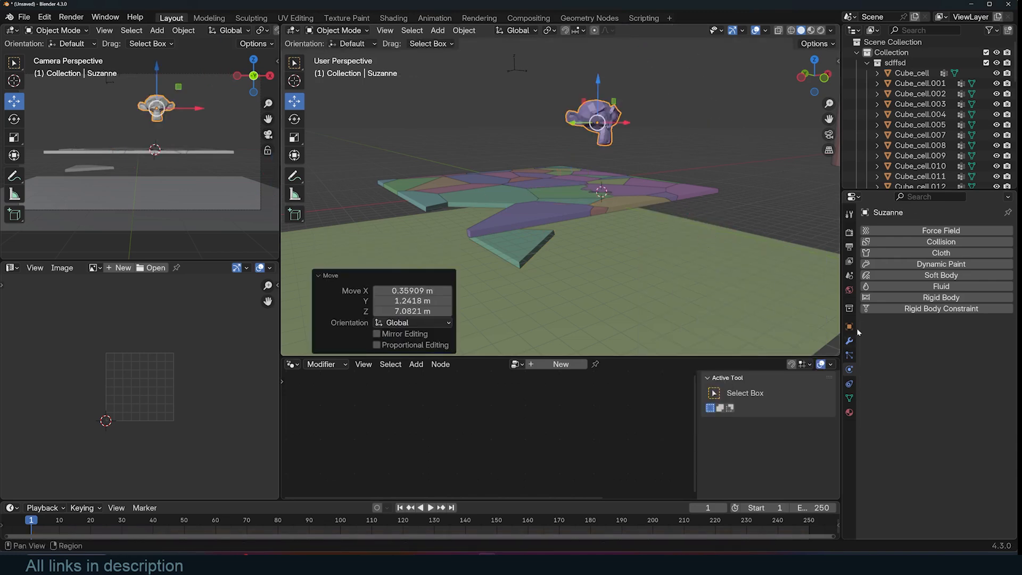
left_click(941, 297)
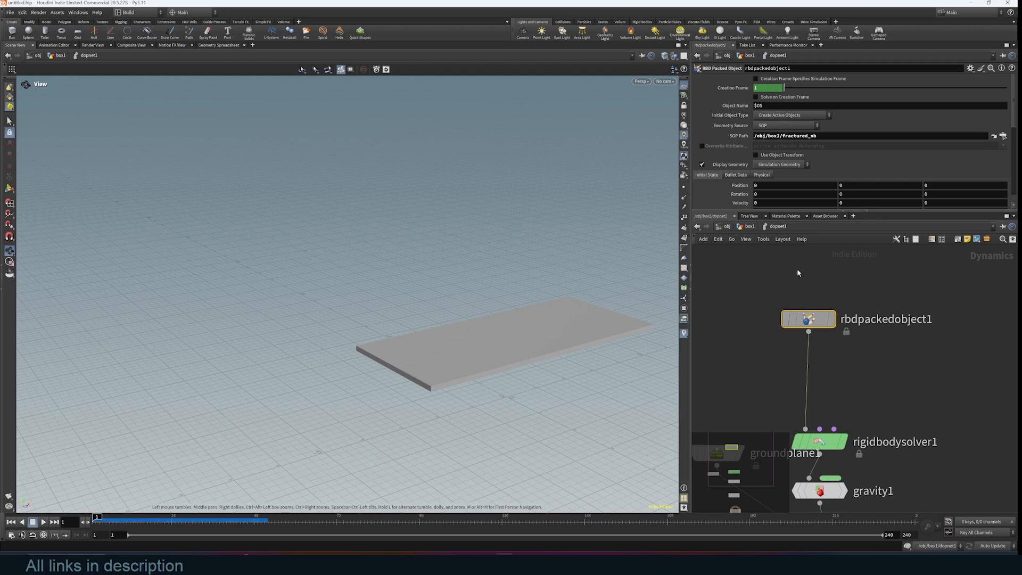
- Switch to Houdini, set rbdpackedobject1's Initial Object Type to Create Static Objects, and briefly play the simulation
left_click(803, 116)
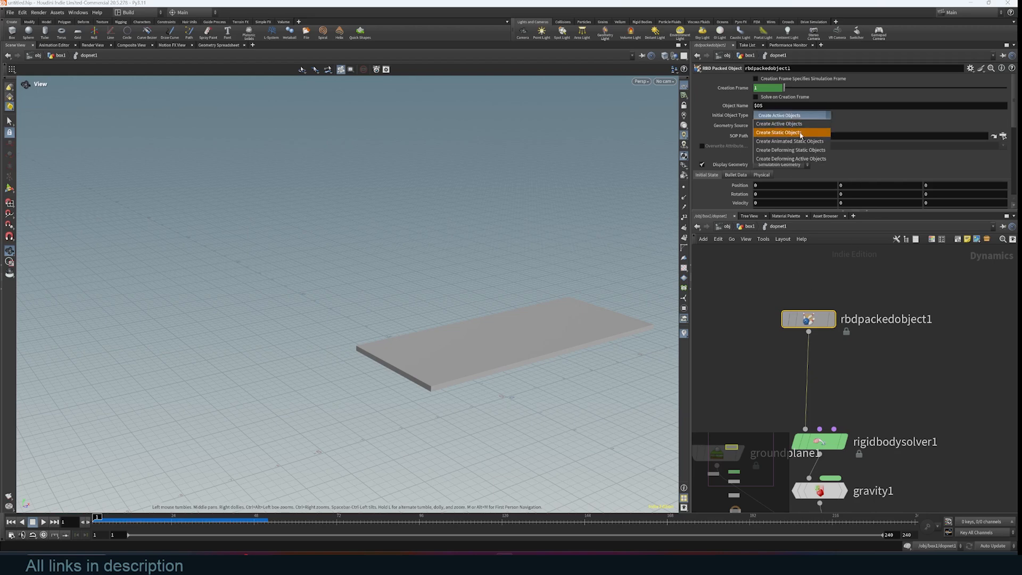
left_click(801, 133)
left_click(44, 523)
left_click(44, 523)
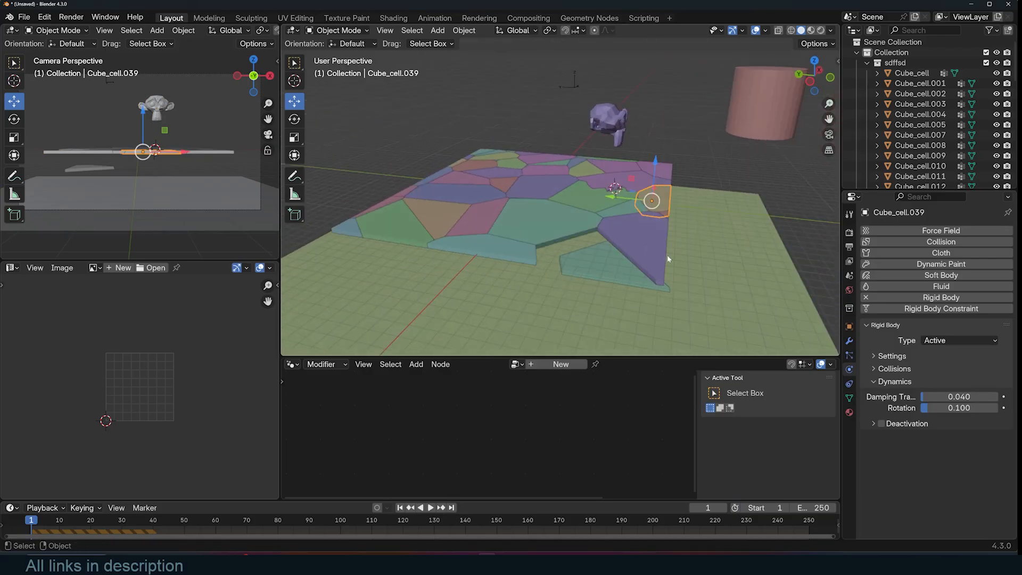
- In Blender, try to keyframe the rigid body Type of the slab's edge piece and check the type options on a neighbouring piece
scroll(687, 229, "up", 2)
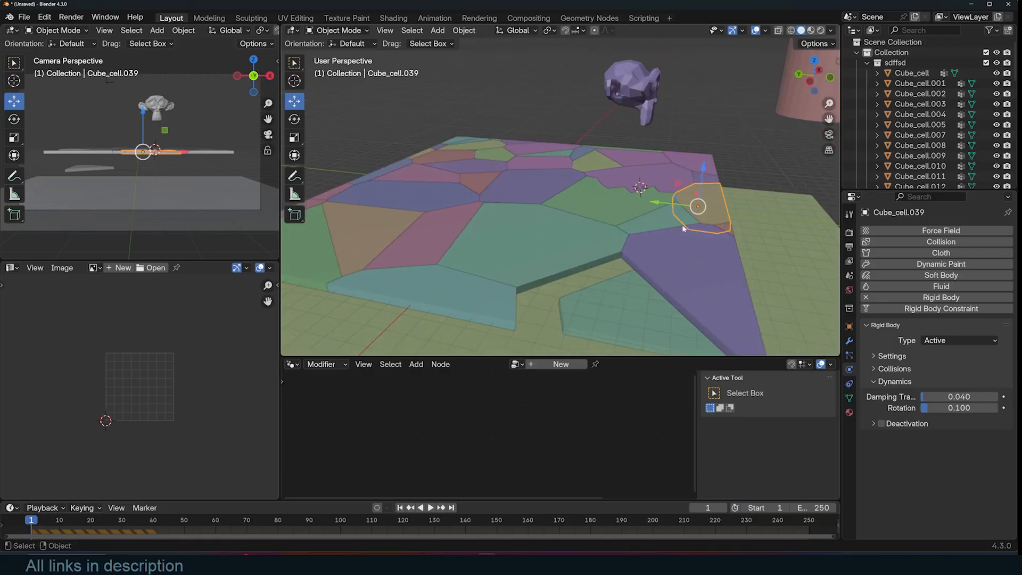
middle_click_drag(687, 228, 681, 227)
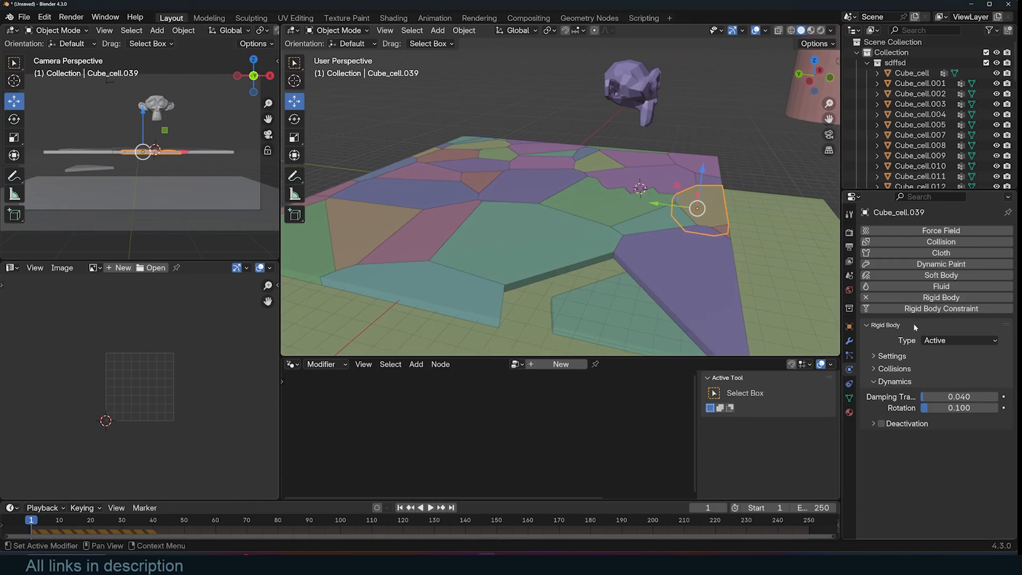
key("i")
left_click(947, 339)
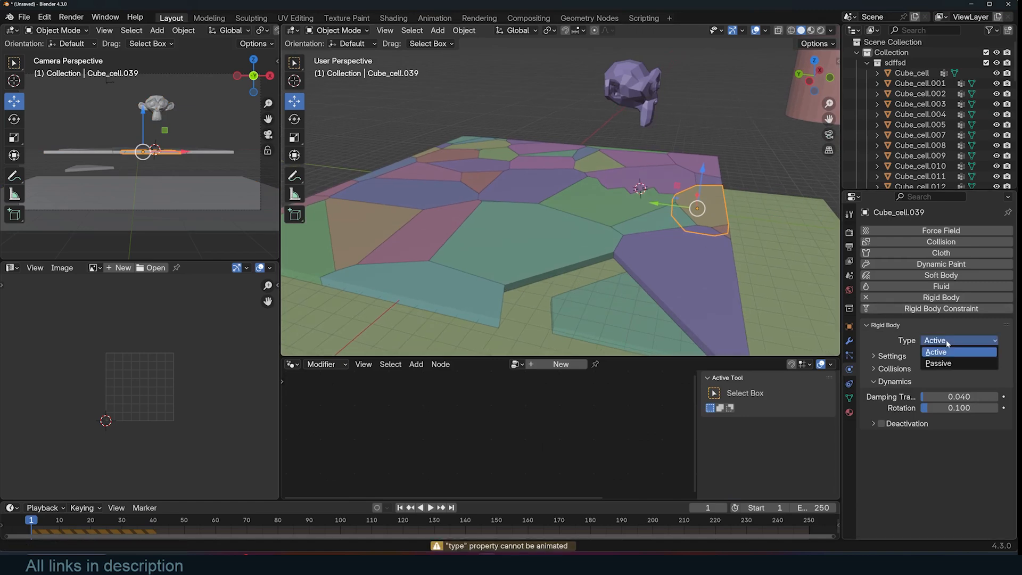
left_click(654, 224)
left_click(945, 341)
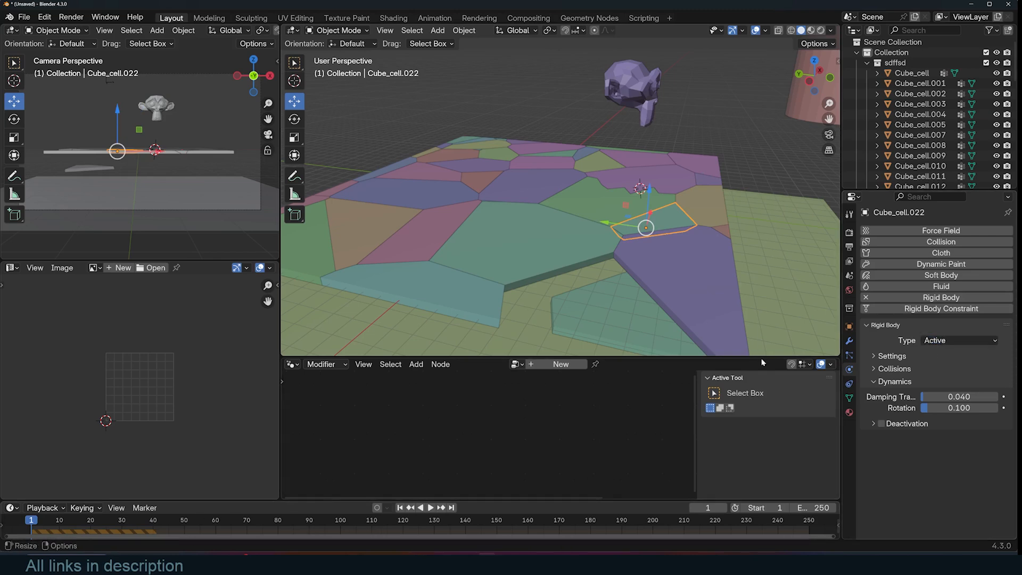
- Set the timeline to frame 0 and play the rigid body simulation several times, returning to the start each time
left_click(50, 513)
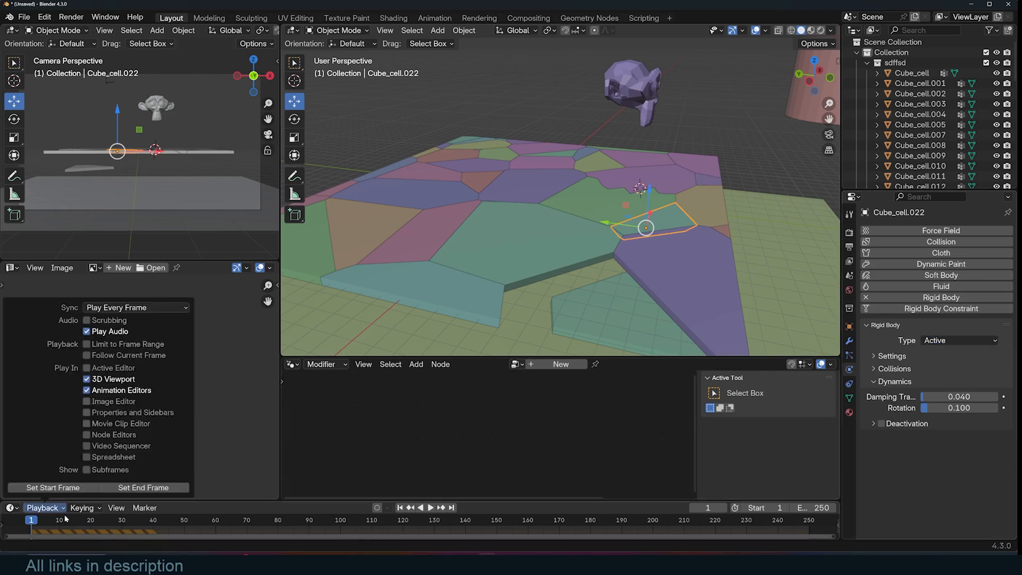
left_click_drag(45, 520, 24, 524)
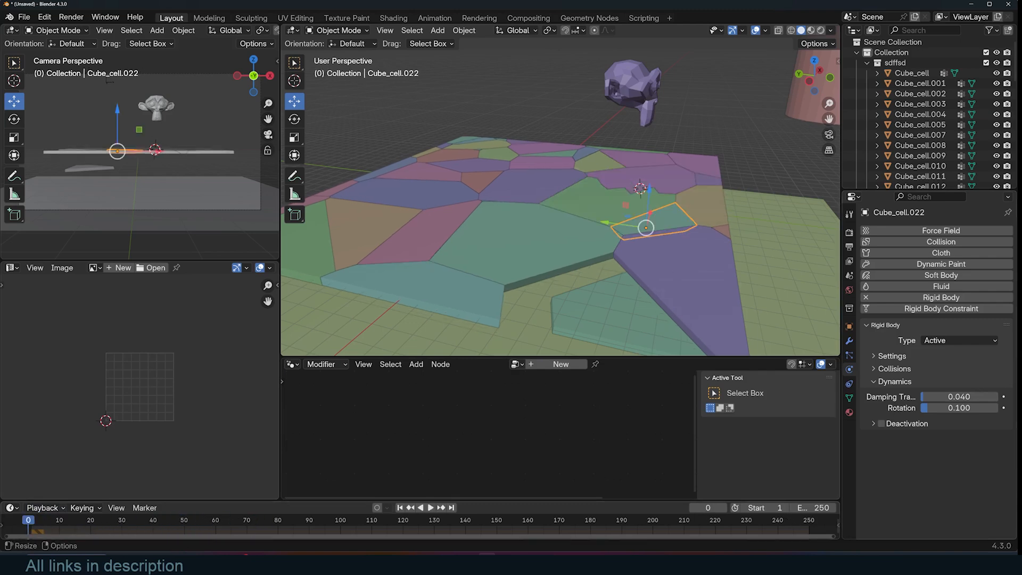
left_click(725, 165)
key("space")
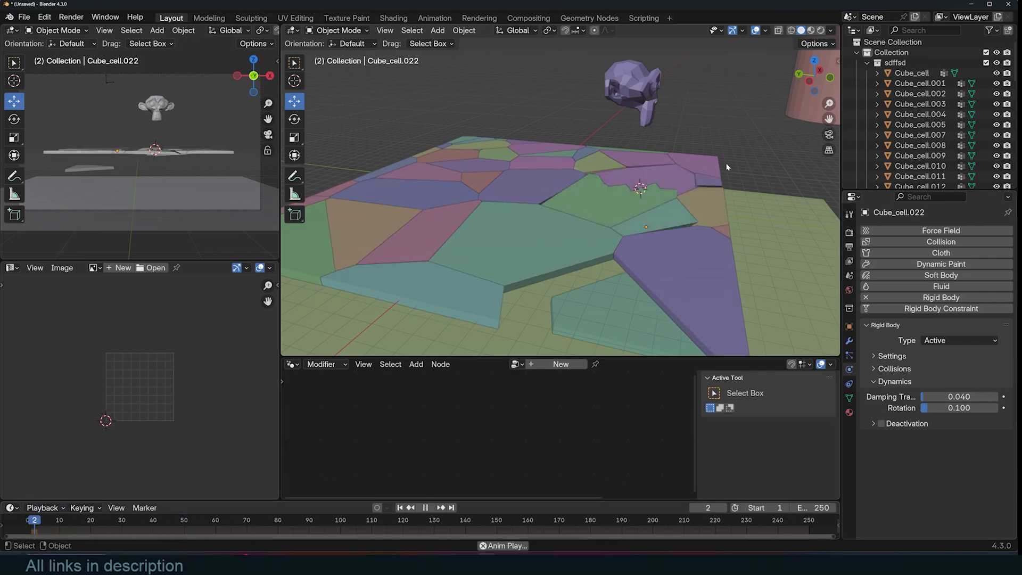
key("Escape")
key("space")
key("Escape")
key("space")
key("Escape")
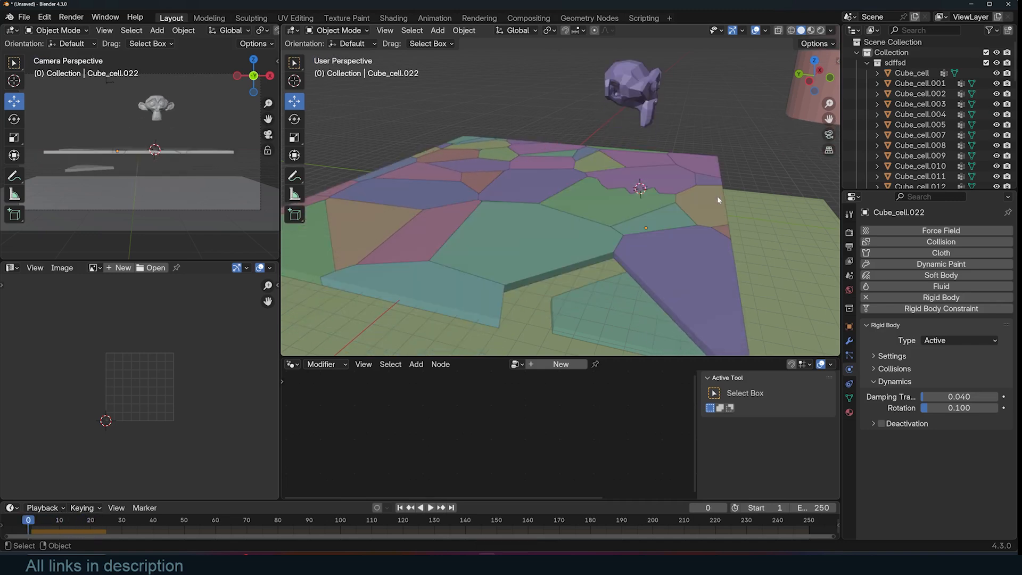
- Turn off Dynamic in the rigid body settings of Cube_cell.022 and preview the simulation
left_click(892, 356)
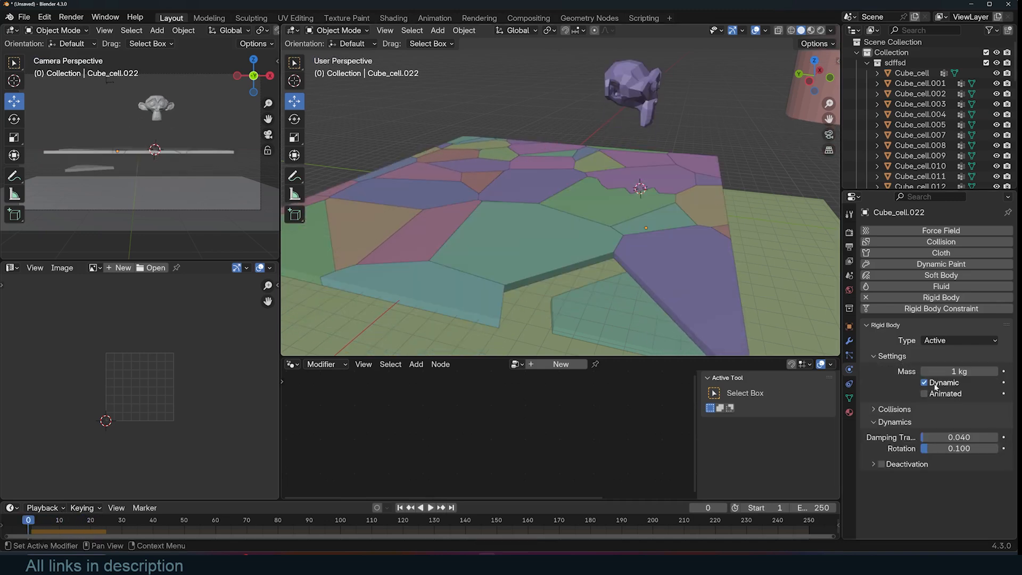
left_click(935, 383)
key("space")
key("Escape")
- Turn off Dynamic for the large purple corner piece, Cube_cell.036, and play the simulation
left_click(701, 240)
left_click(671, 219)
left_click(716, 289)
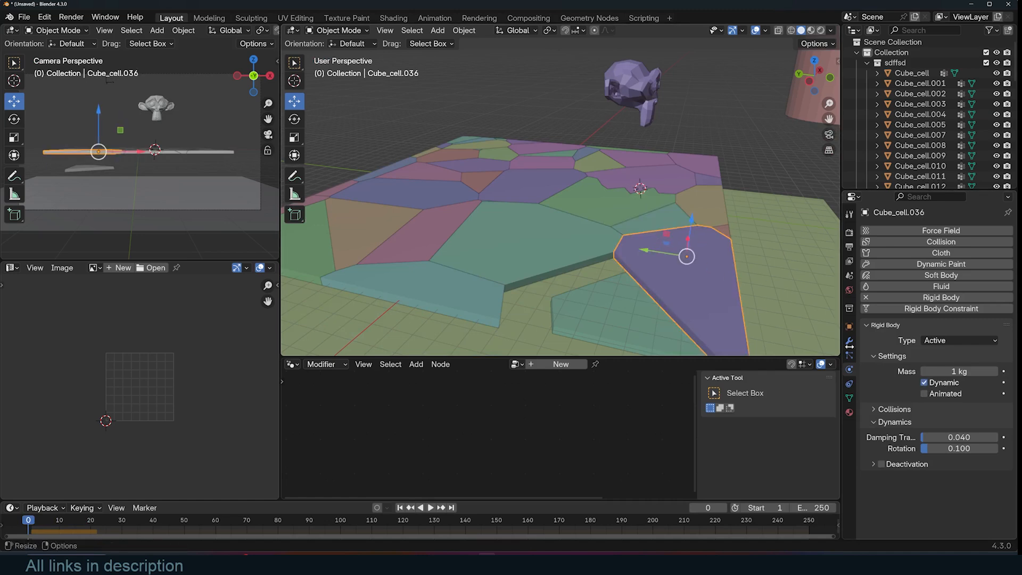
key("space")
key("Escape")
left_click(924, 382)
key("space")
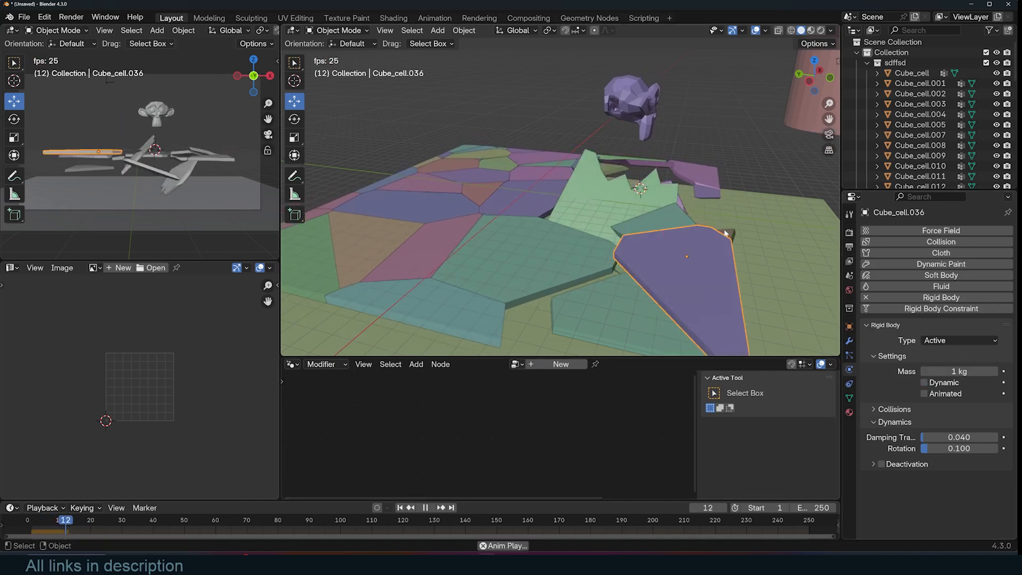
- Keyframe Dynamic on Cube_cell.036 as off at frame 24 and on at frame 27, and replay from the start
left_click(1003, 382)
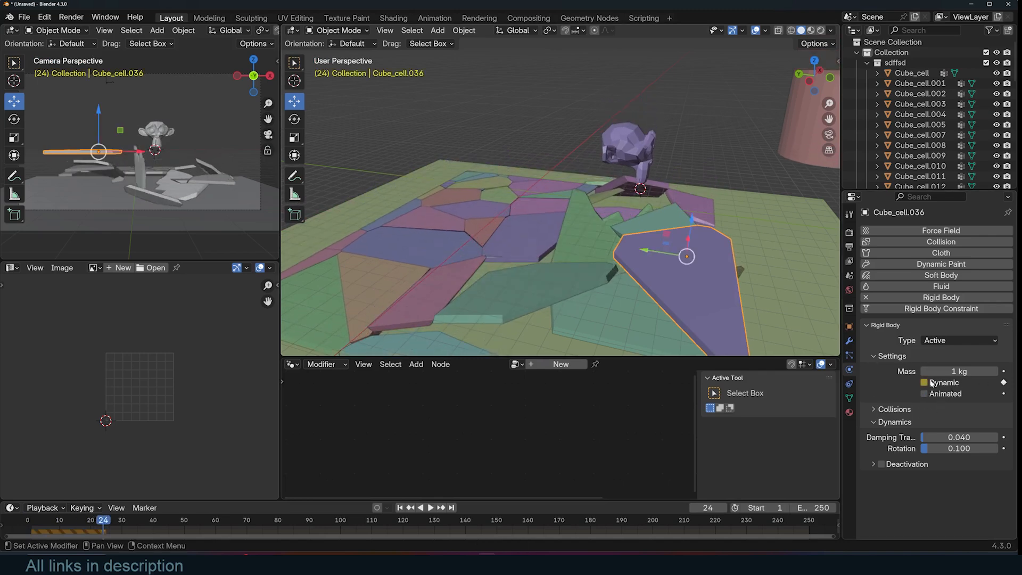
key("space")
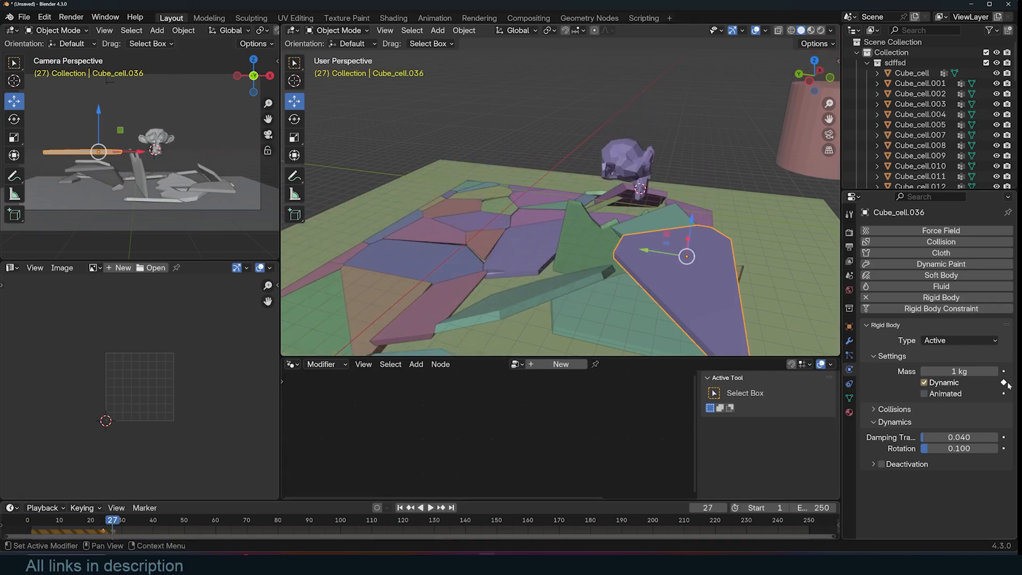
key("shift+Left")
key("space")
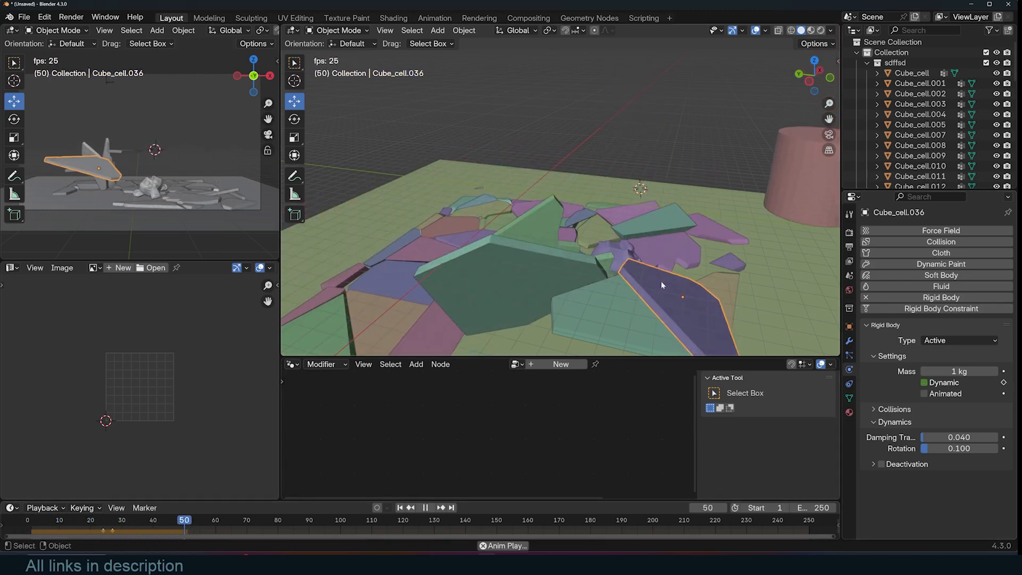
key("Escape")
- Move the monkey head down beside the slab's edge, by about -1.89 m in X, -8.99 m in Y and -7.81 m in Z
scroll(592, 223, "down", 2)
mouse_move(591, 224)
middle_mouse_down()
mouse_move(622, 221)
mouse_move(612, 222)
middle_mouse_up()
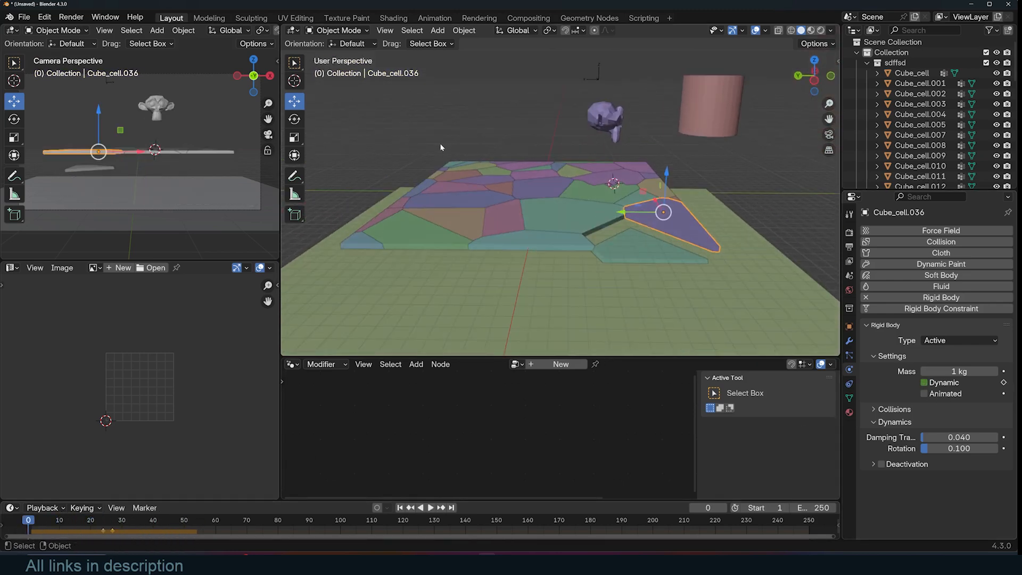
middle_click_drag(446, 164, 463, 156)
left_click_drag(453, 168, 610, 201)
middle_click_drag(596, 205, 692, 202)
key("alt+a")
left_click(610, 129)
key("g")
left_click(685, 220)
key("g")
right_click(543, 189)
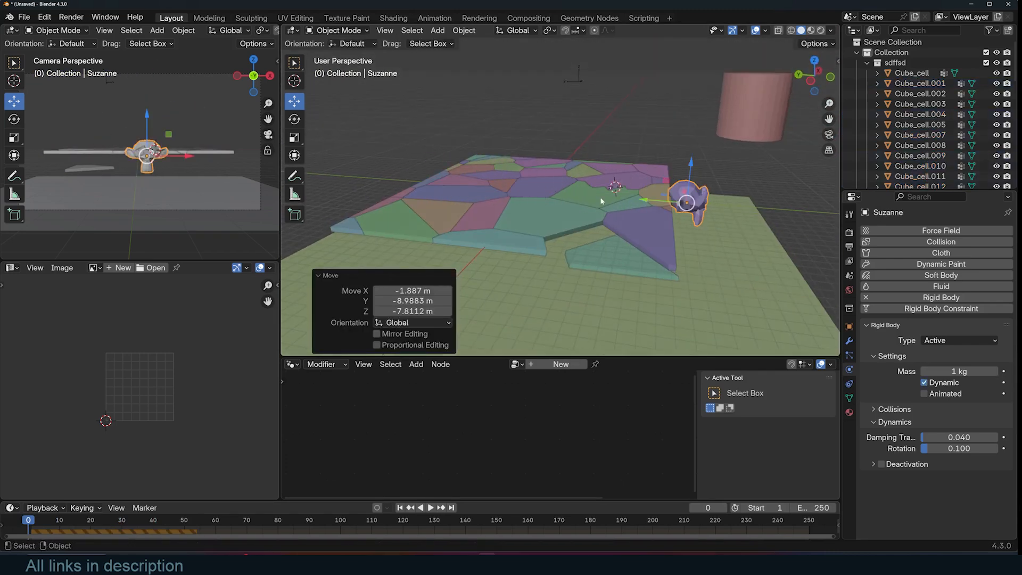
- Turn on auto keying to keyframe the monkey head's position at frame 0, and remove its rigid body
left_click(377, 507)
key("g")
left_click(663, 201)
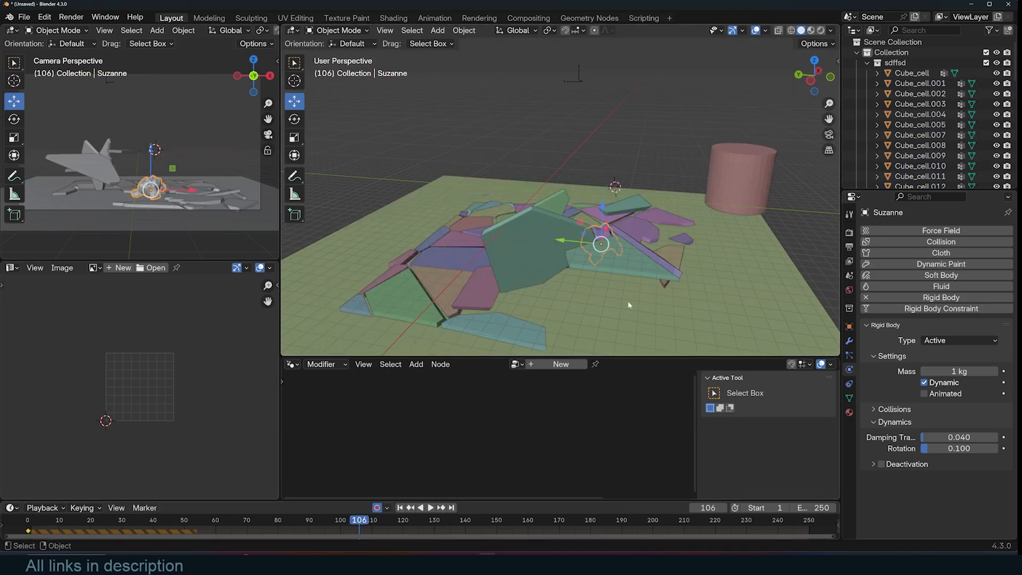
left_click(937, 299)
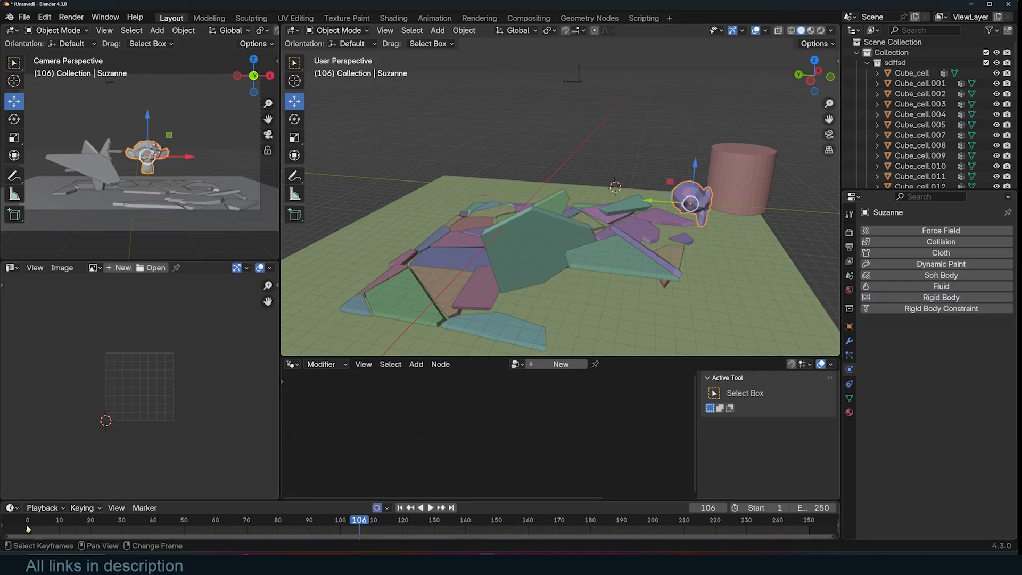
- Replay the animation from the start and examine the monkey head beside the fractured slab from several angles
key("shift+Left")
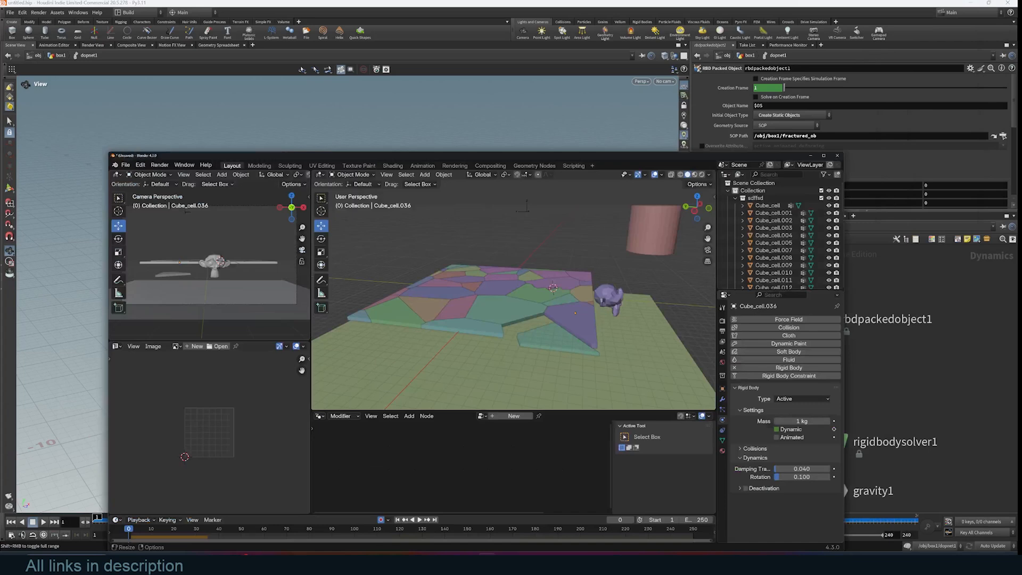
key("space")
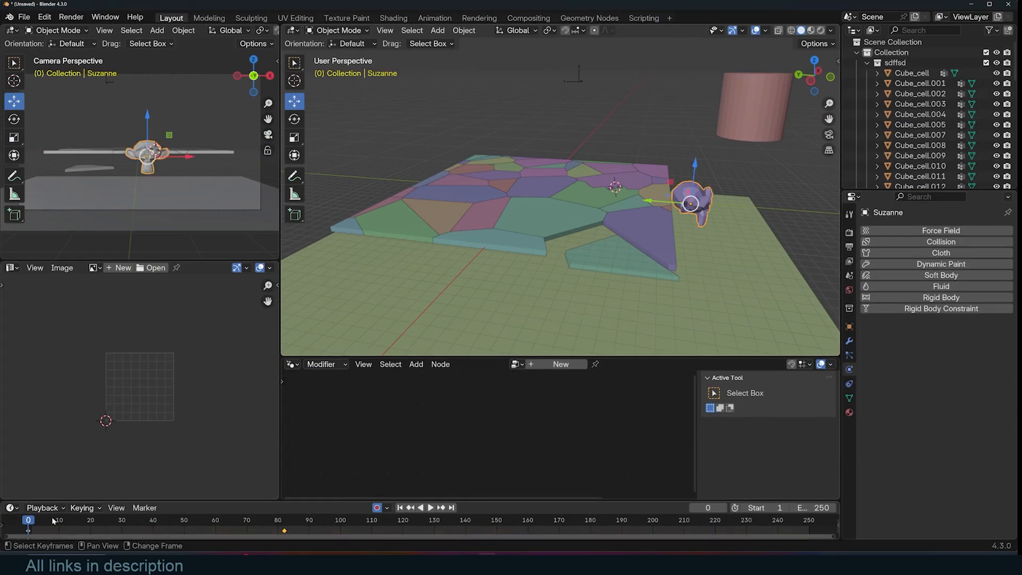
key("Escape")
middle_click_drag(635, 208, 586, 235)
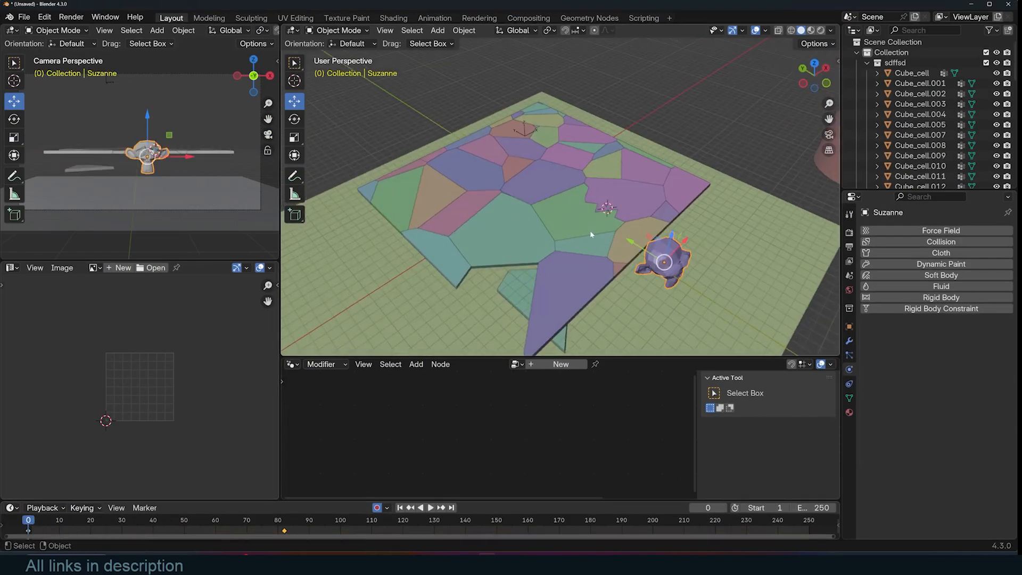
middle_click_drag(493, 153, 553, 139)
scroll(682, 226, "up", 3)
middle_click_drag(691, 224, 697, 189)
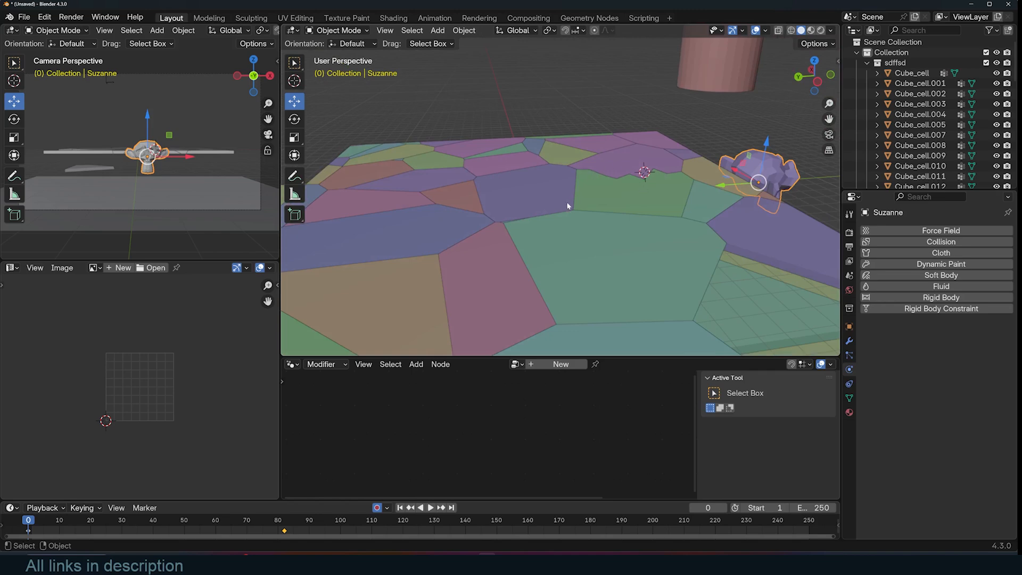
scroll(618, 226, "down", 3)
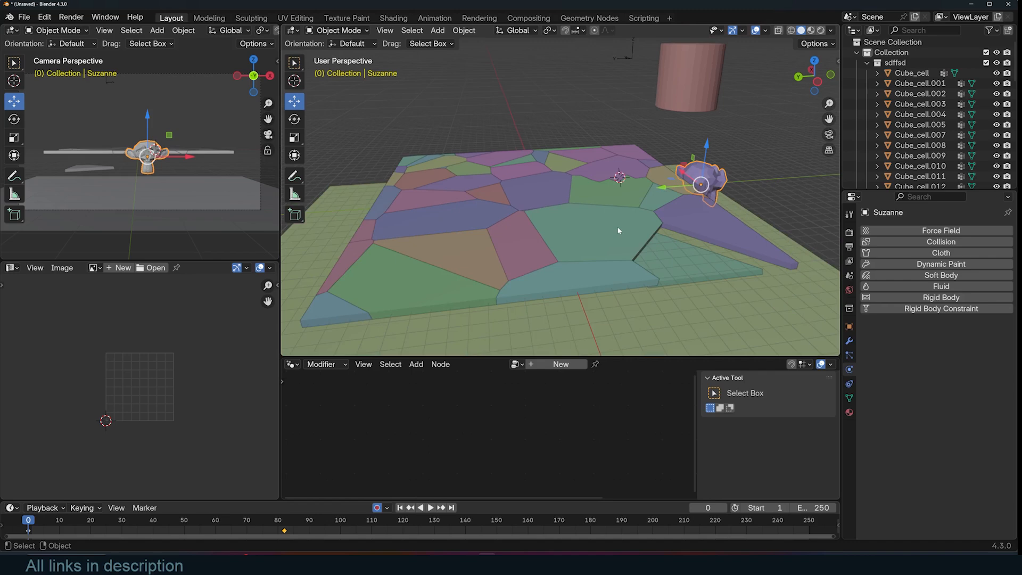
- Switch to Houdini, play the slab simulation with static objects, and return it to the first frame
left_click(971, 4)
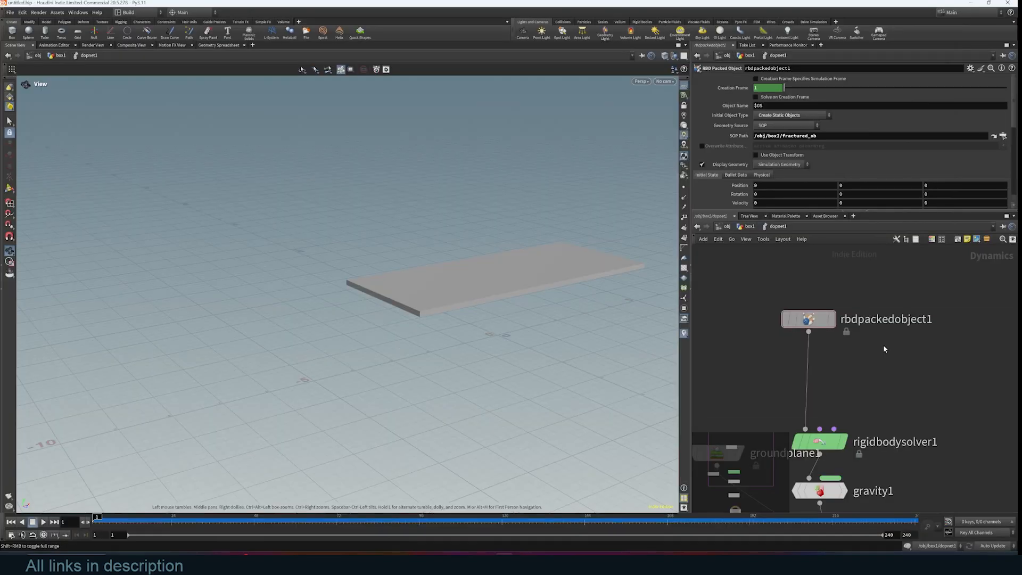
middle_click_drag(881, 353, 897, 333)
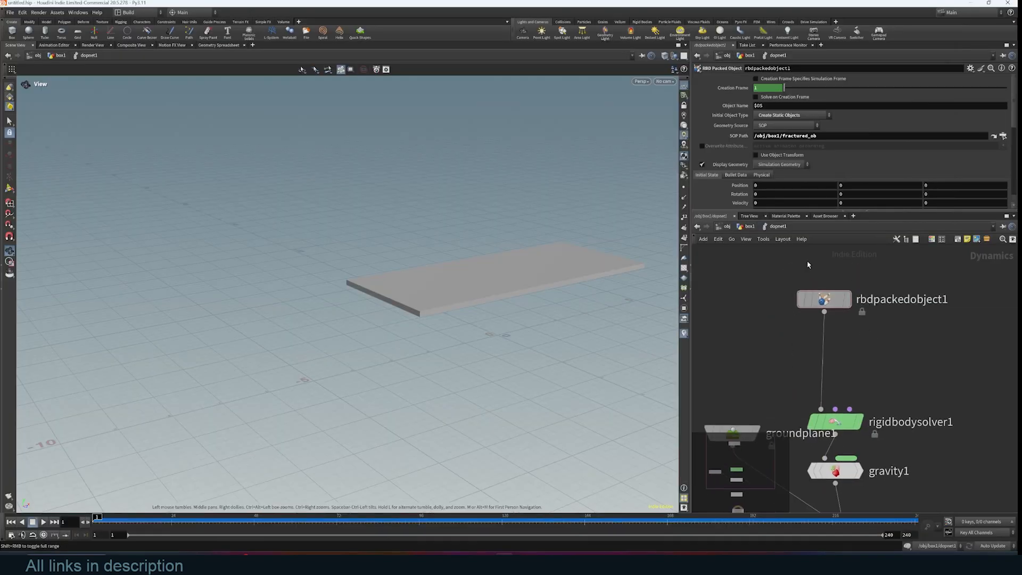
mouse_move(824, 298)
left_mouse_down()
mouse_move(810, 294)
mouse_move(826, 303)
left_mouse_up()
left_click_drag(547, 290, 485, 297)
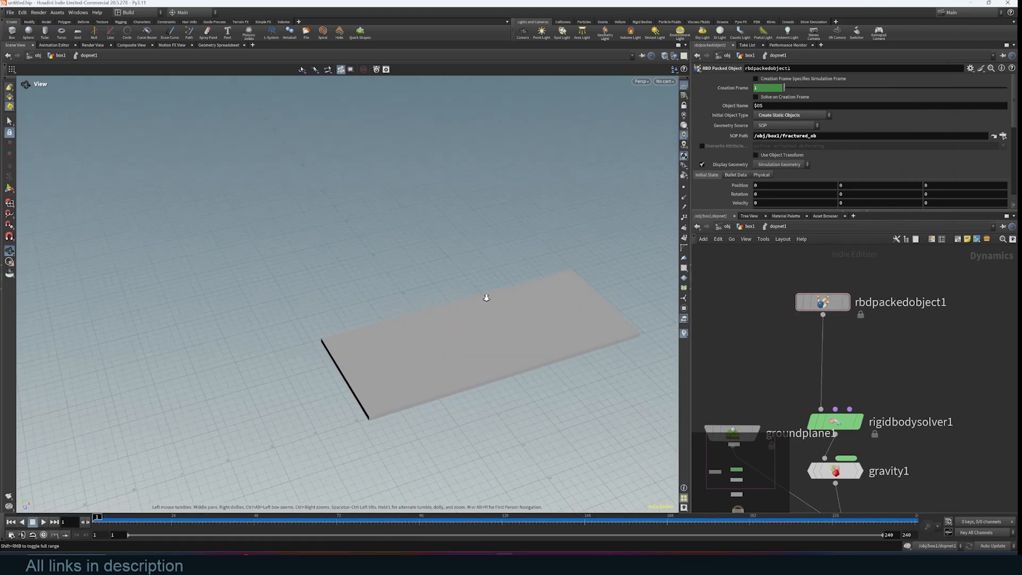
middle_click_drag(486, 327, 474, 299)
left_click(44, 522)
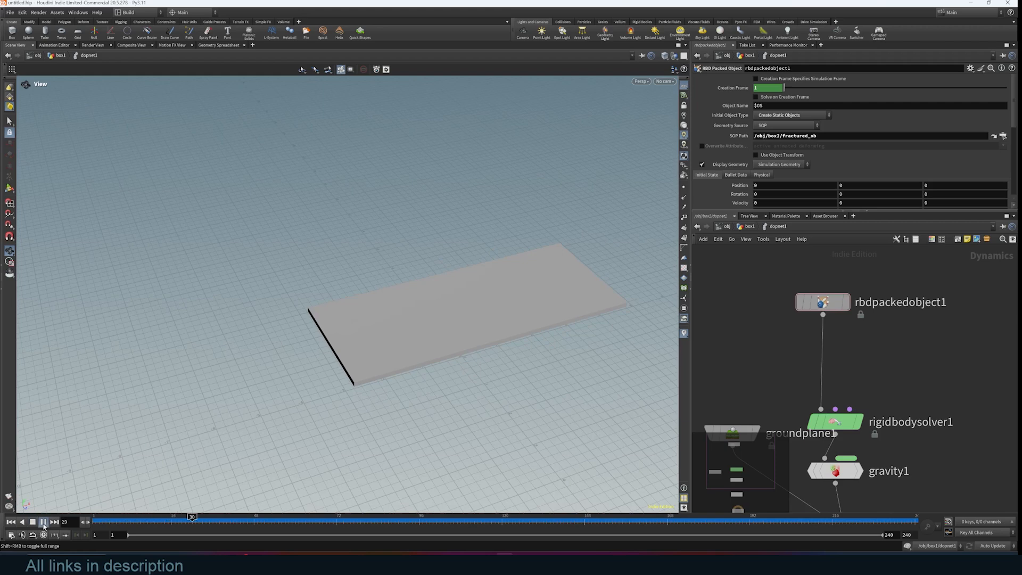
left_click(11, 522)
left_click_drag(433, 336, 457, 258)
- Set rbdpackedobject1's initial object type to Create Active Objects, play the simulation and return to the first frame
middle_click_drag(947, 390, 947, 359)
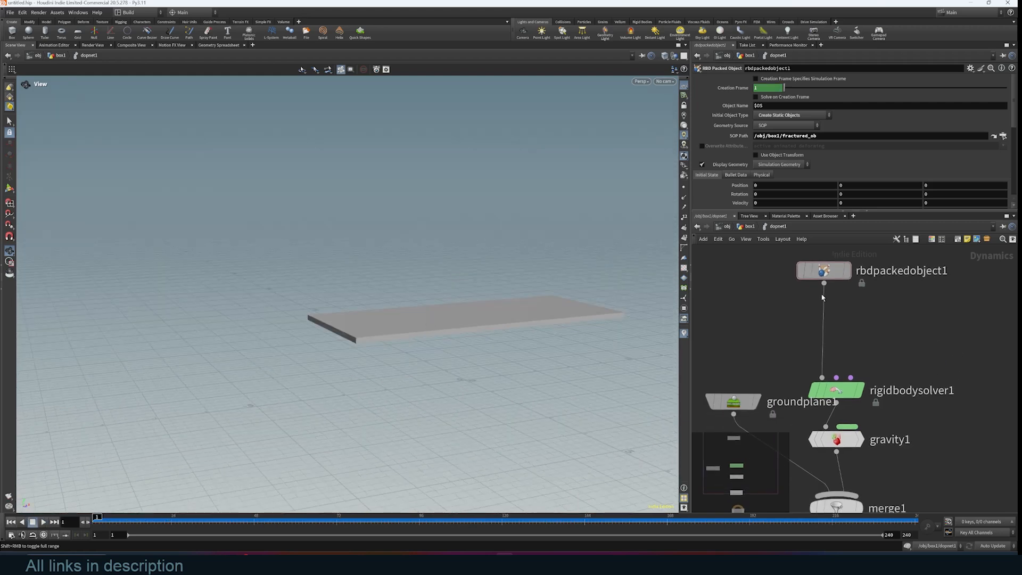
left_click(793, 115)
left_click(793, 128)
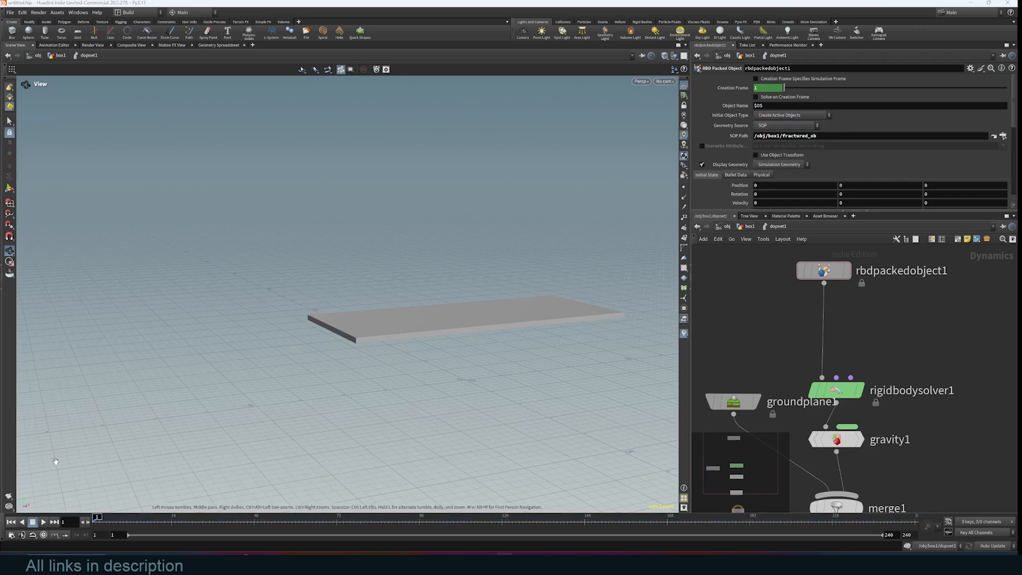
left_click(44, 523)
left_click(45, 523)
left_click_drag(463, 356, 486, 380)
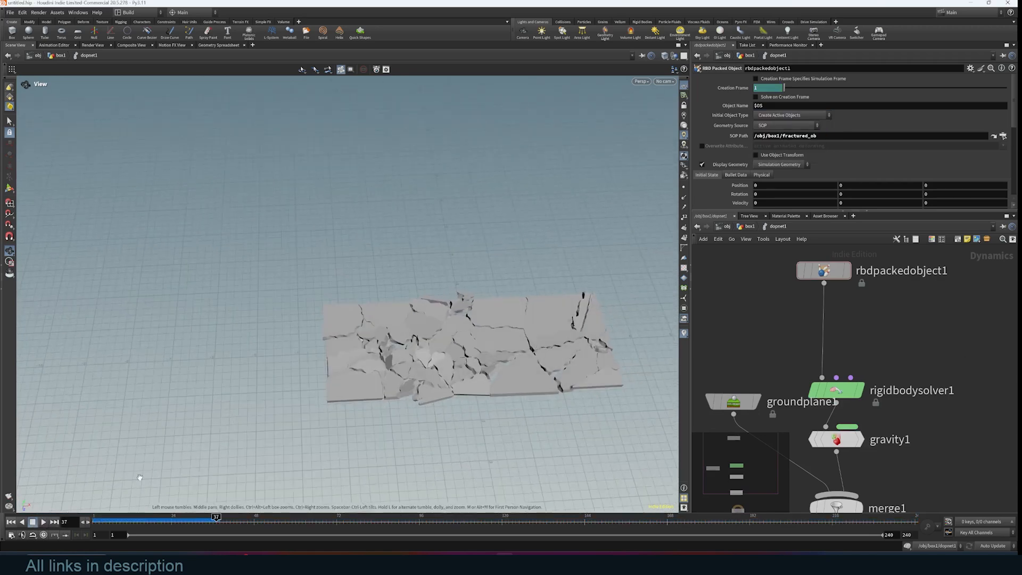
left_click(11, 522)
- Add a SOP Solver node beside rbdpackedobject1 in the DOP network
middle_click_drag(941, 351, 854, 392)
key("Tab")
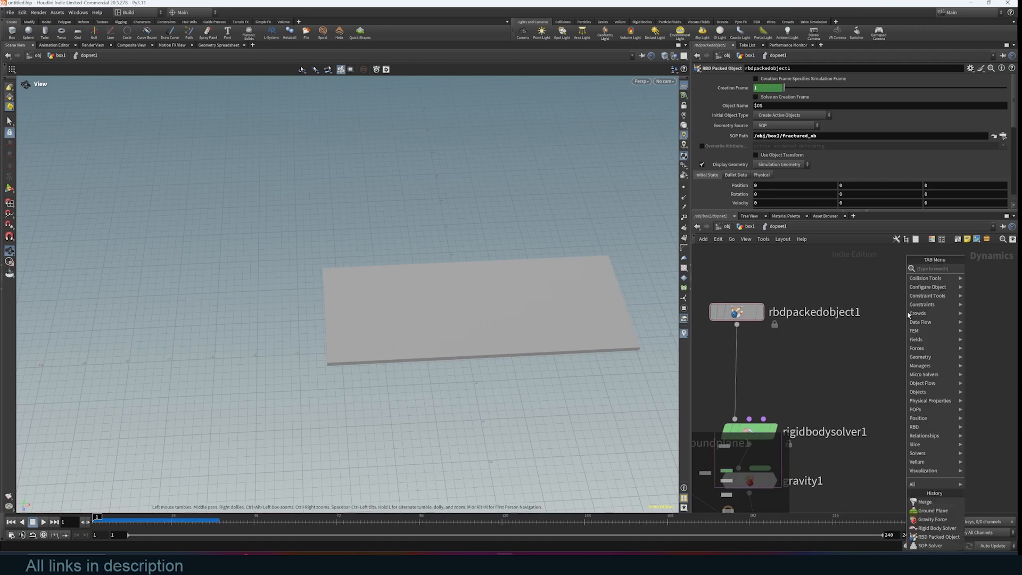
type("sop so")
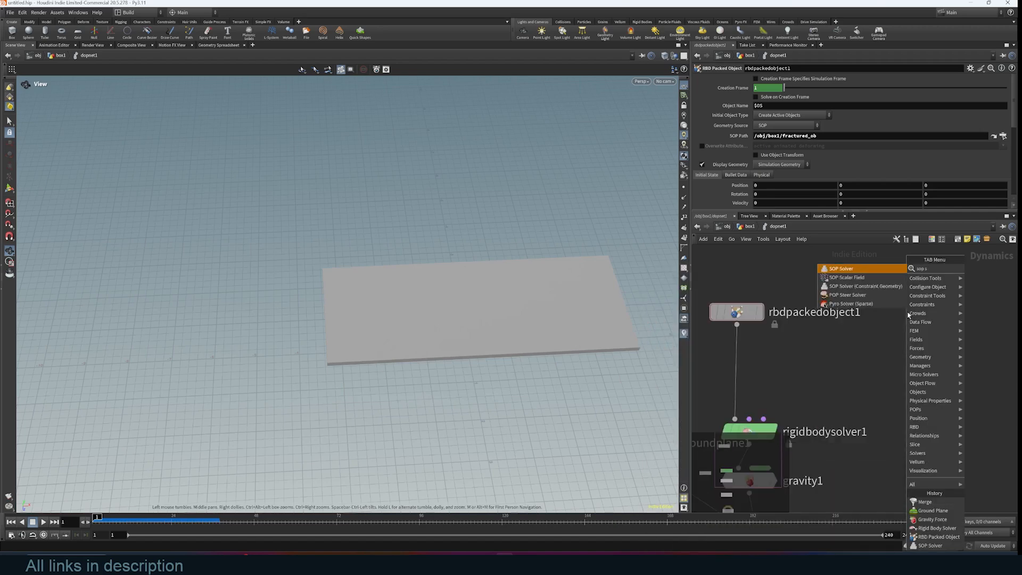
key("Return")
left_click(900, 330)
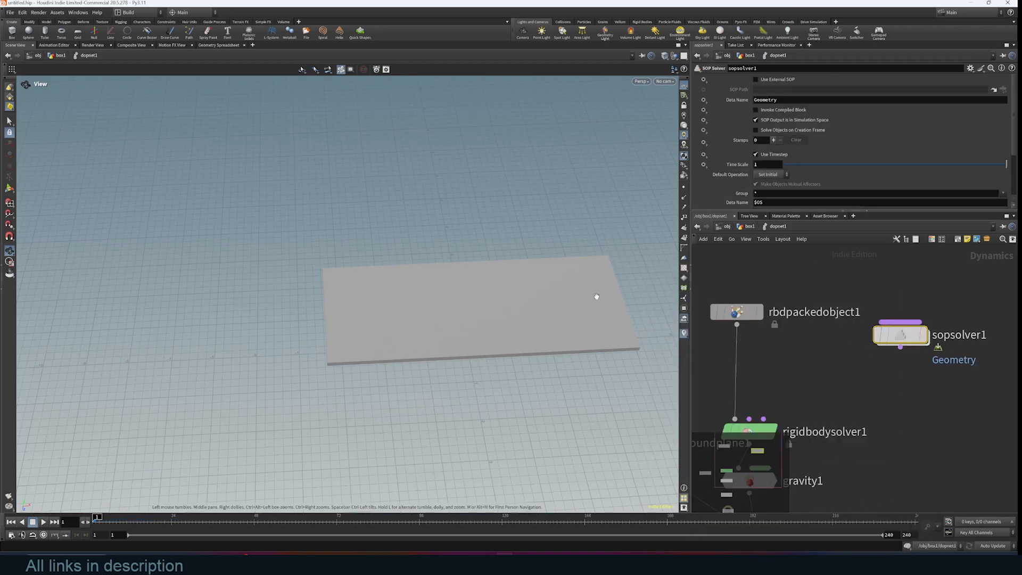
left_click_drag(378, 342, 353, 340)
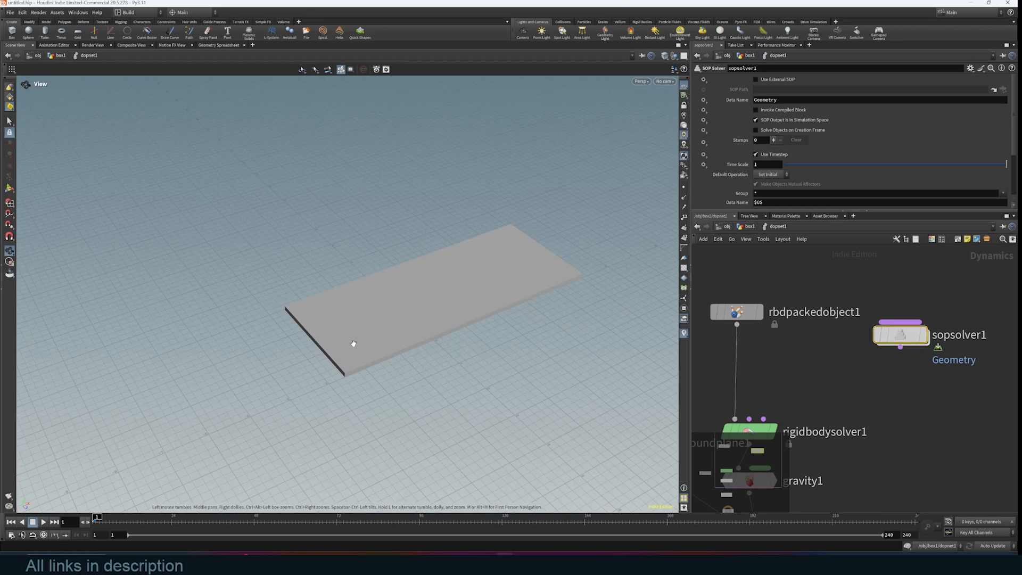
- Review the complete DOP network from the packed object down to the output node
scroll(842, 281, "down", 2)
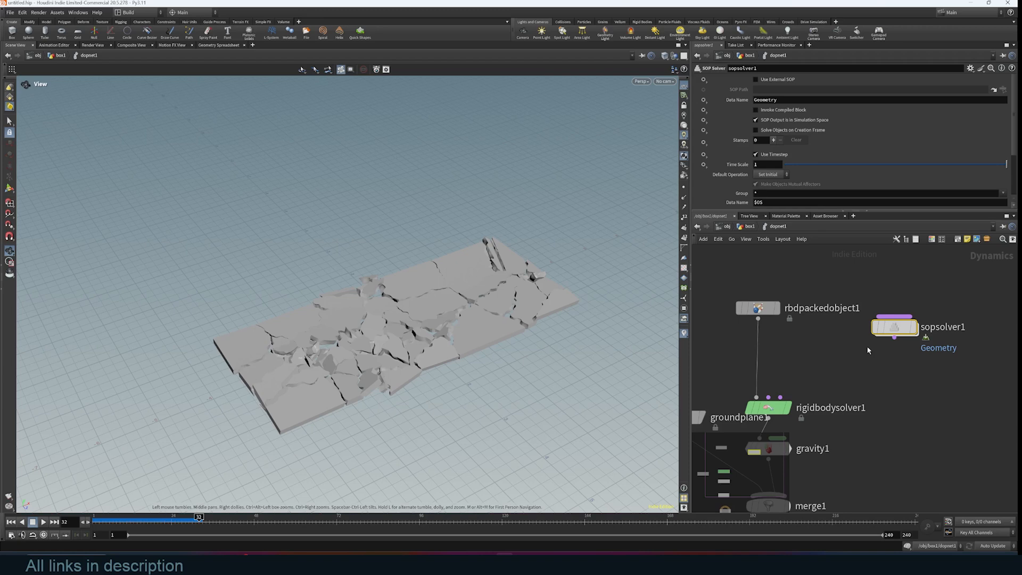
key("h")
left_click_drag(759, 266, 841, 446)
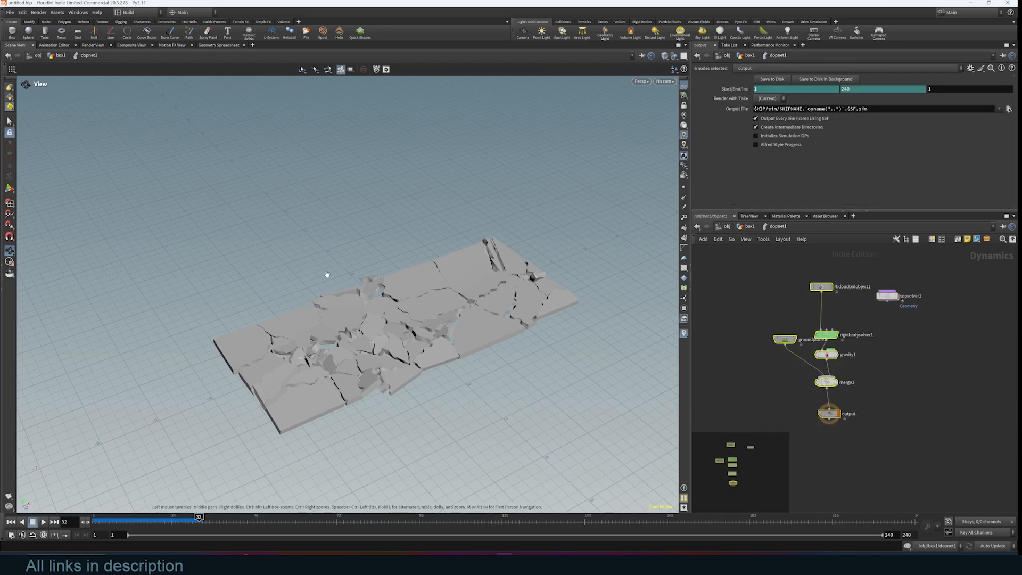
left_click(914, 355)
scroll(914, 355, "up", 4)
middle_click_drag(914, 355, 933, 442)
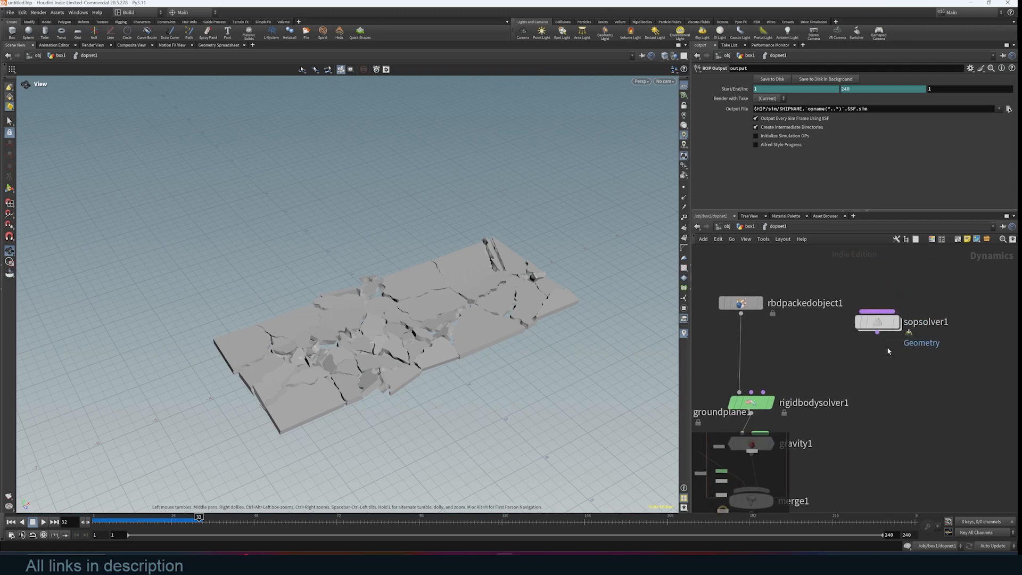
- Select sopsolver1, replay the active slab's collapse from the start, and return to the first frame
left_click(878, 323)
right_click_drag(496, 293, 556, 231)
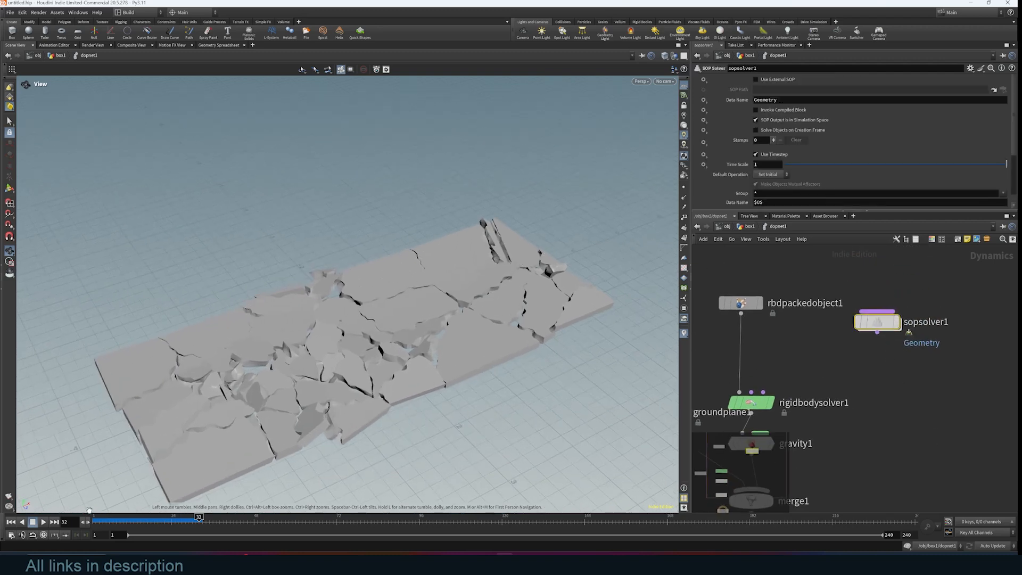
left_click(11, 521)
left_click(44, 522)
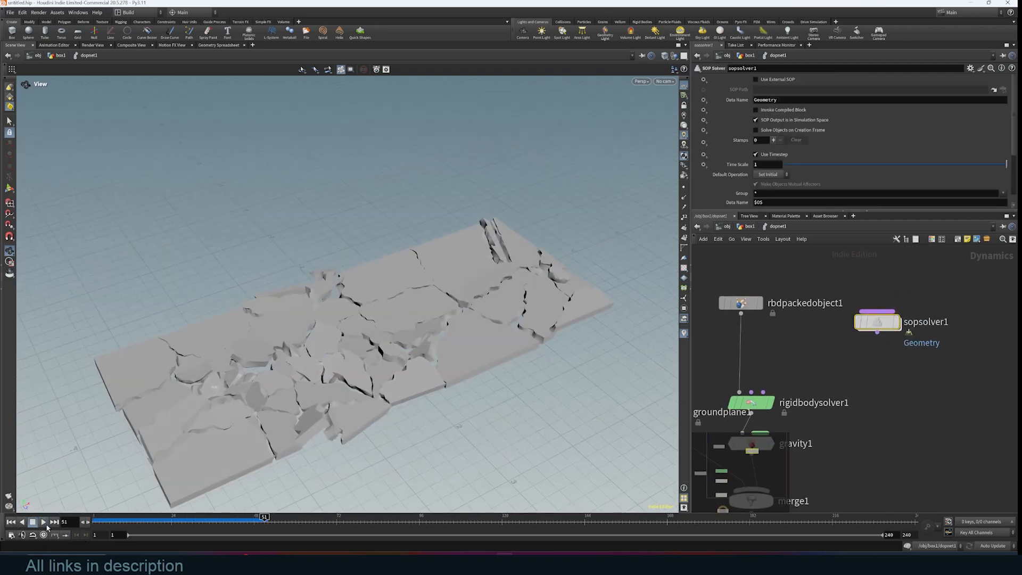
left_click(32, 522)
left_click(11, 522)
scroll(893, 322, "up", 2)
- Connect sopsolver1's output to the third input of rigidbodysolver1
mouse_move(893, 322)
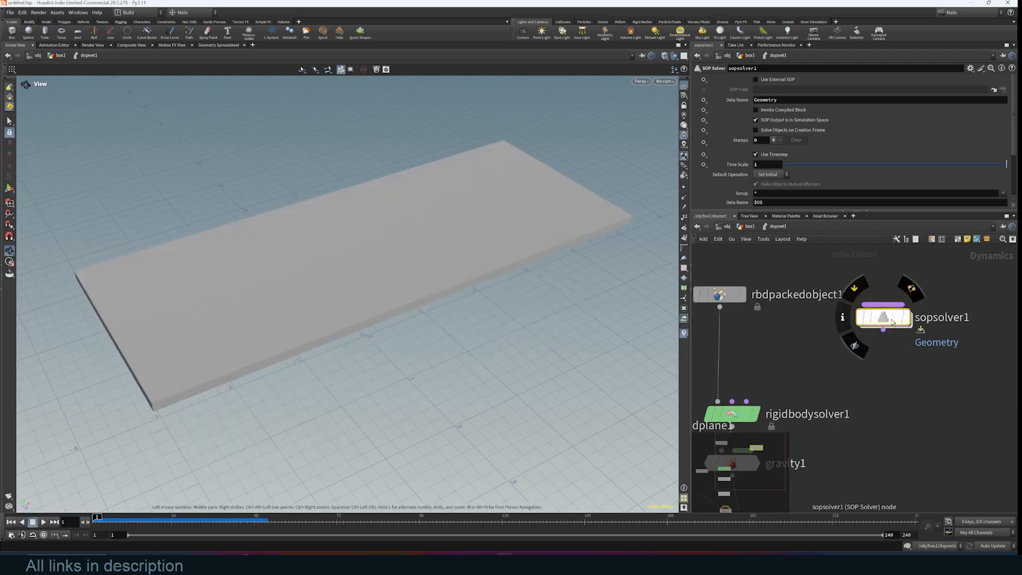
left_click_drag(893, 322, 903, 310)
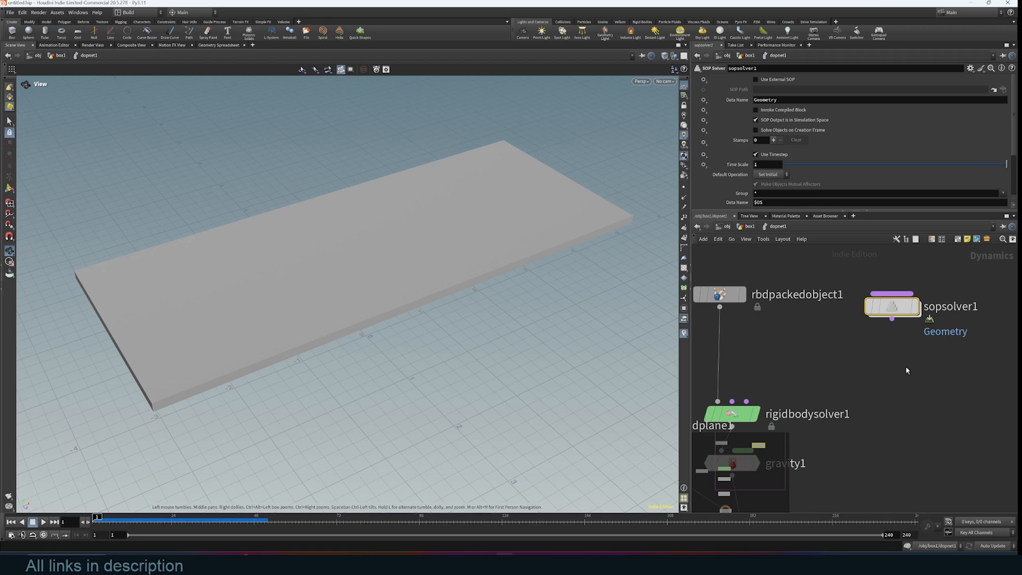
left_click_drag(891, 319, 746, 400)
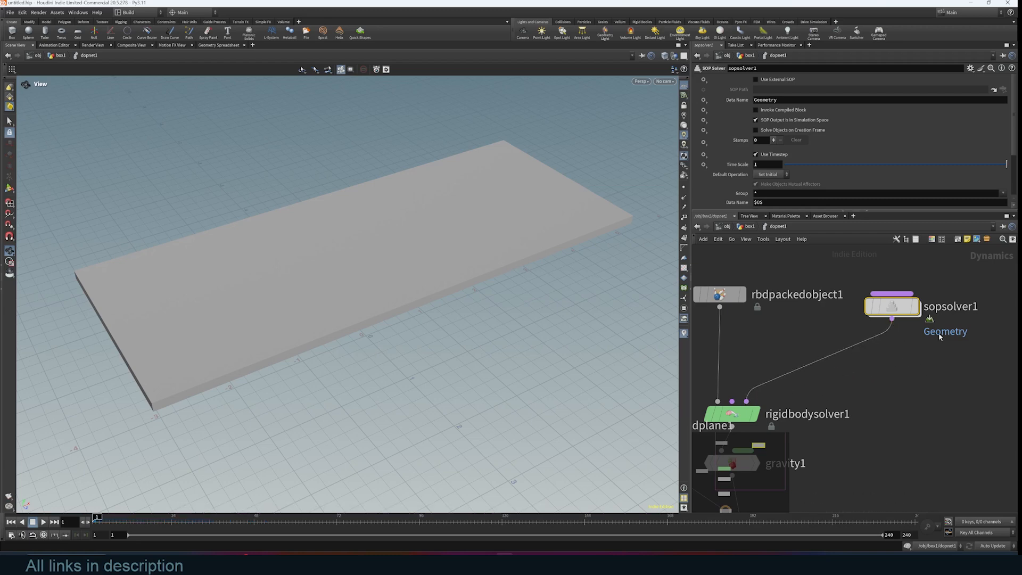
middle_click_drag(894, 362, 934, 345)
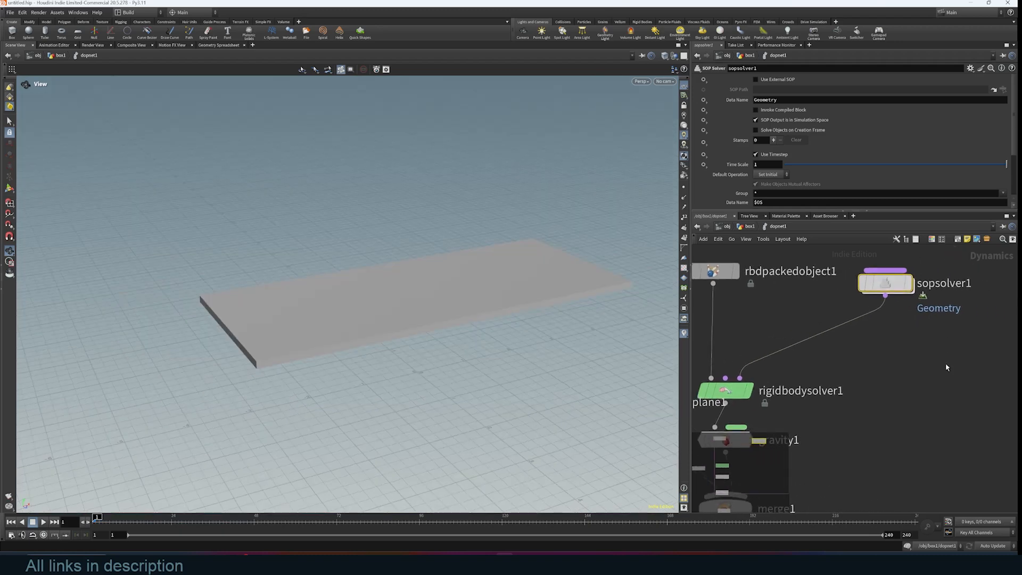
- Enter sopsolver1 and move dop_geometry farther above OUT to make room between the two nodes
double_click(933, 289)
scroll(883, 394, "down", 4)
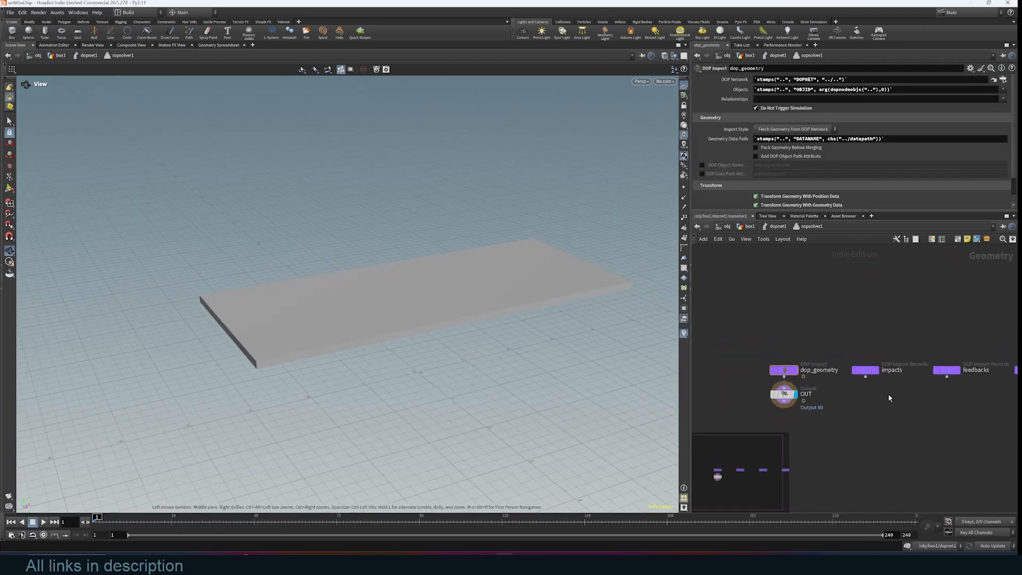
middle_click_drag(883, 394, 785, 374)
left_click_drag(765, 286, 949, 426)
middle_click_drag(805, 420, 896, 427)
scroll(896, 427, "up", 2)
left_click(888, 424)
left_click_drag(754, 355, 754, 273)
middle_click_drag(814, 351, 860, 371)
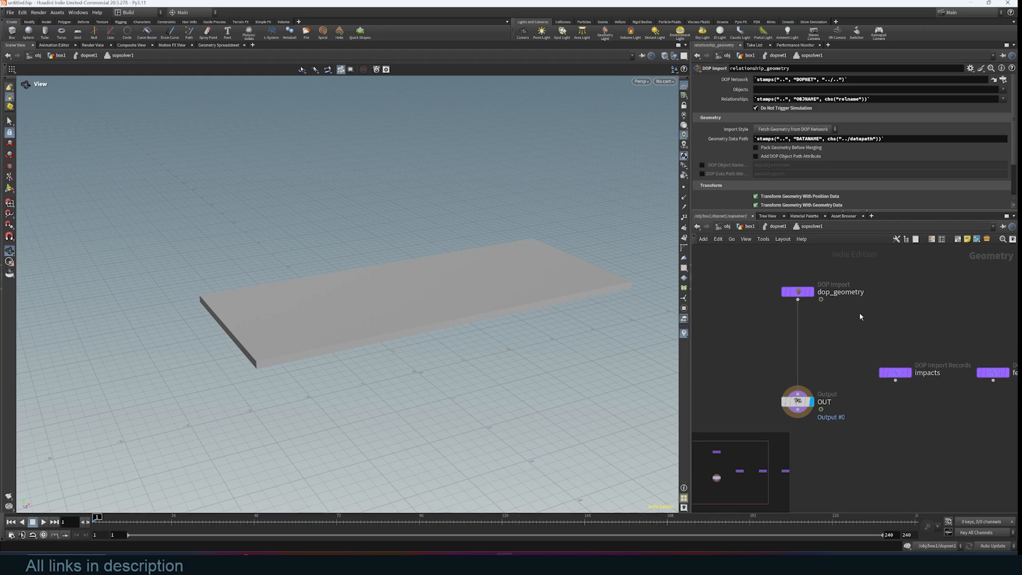
- Check sopsolver1's place in the DOP network, reopen it and inspect the dop_geometry node
left_click(778, 226)
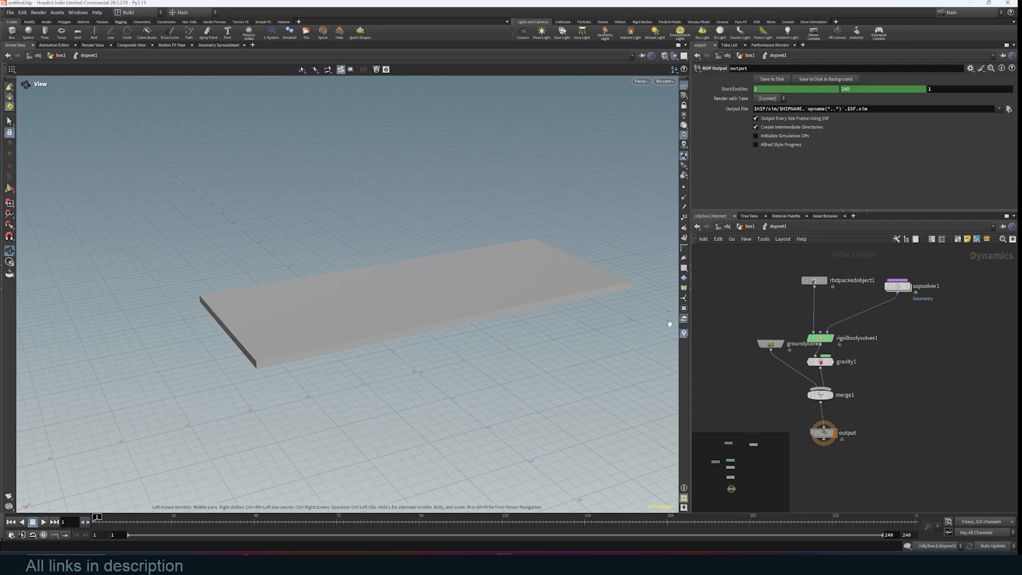
double_click(897, 286)
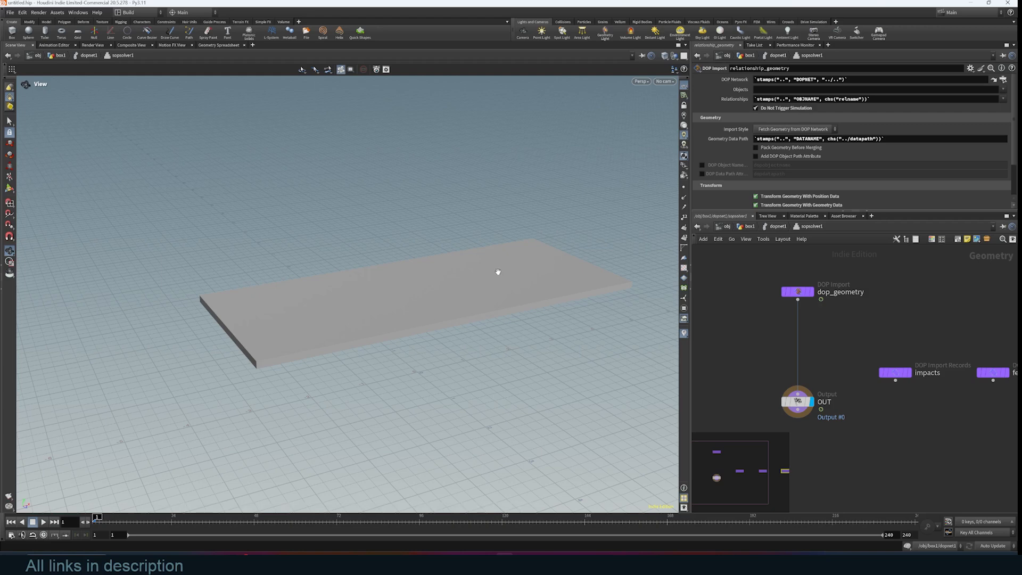
scroll(830, 348, "up", 2)
left_click(739, 268)
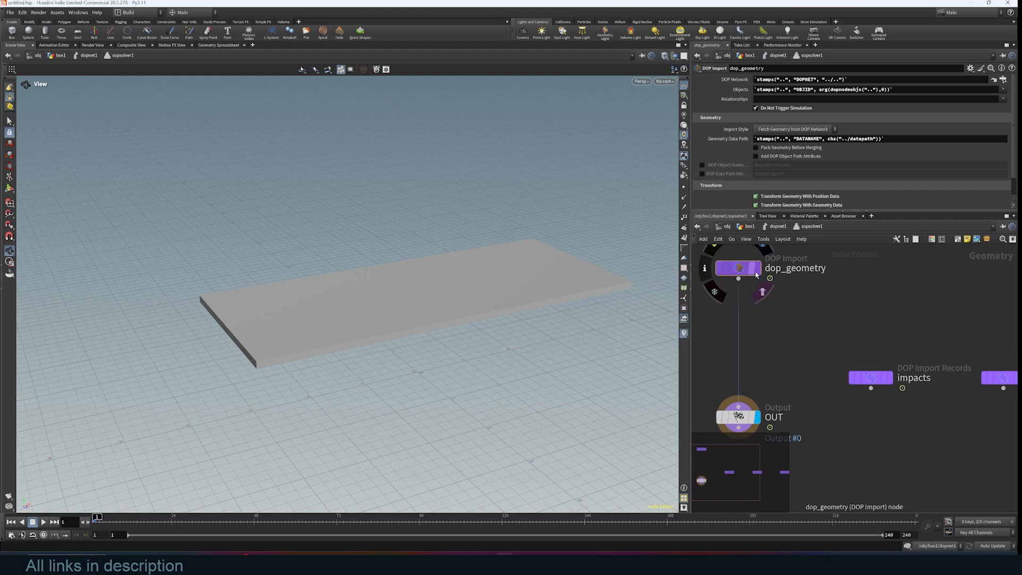
- Insert a Group Create node between dop_geometry and OUT and display its result
middle_click_drag(805, 271, 850, 334)
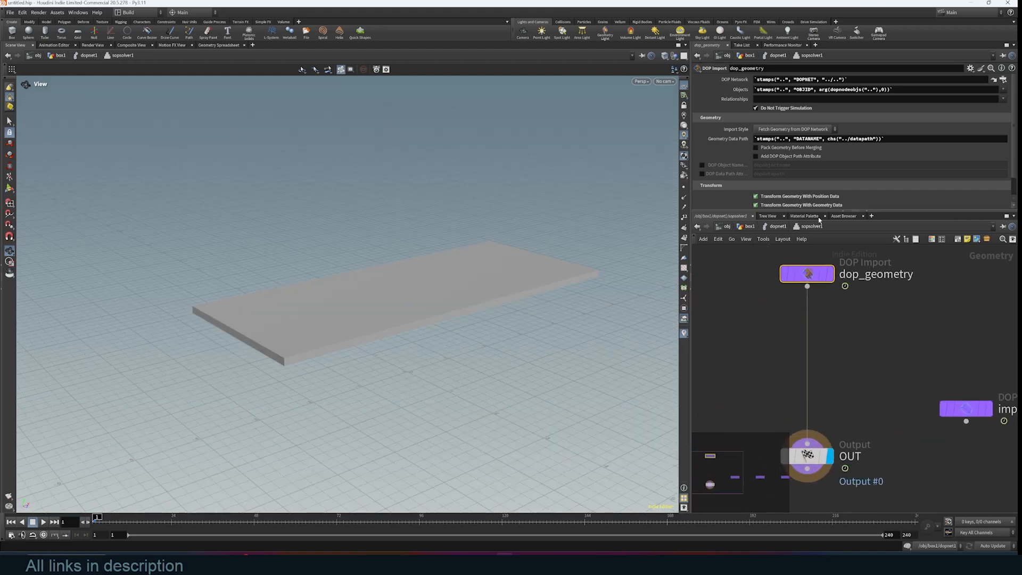
left_click_drag(550, 259, 524, 280)
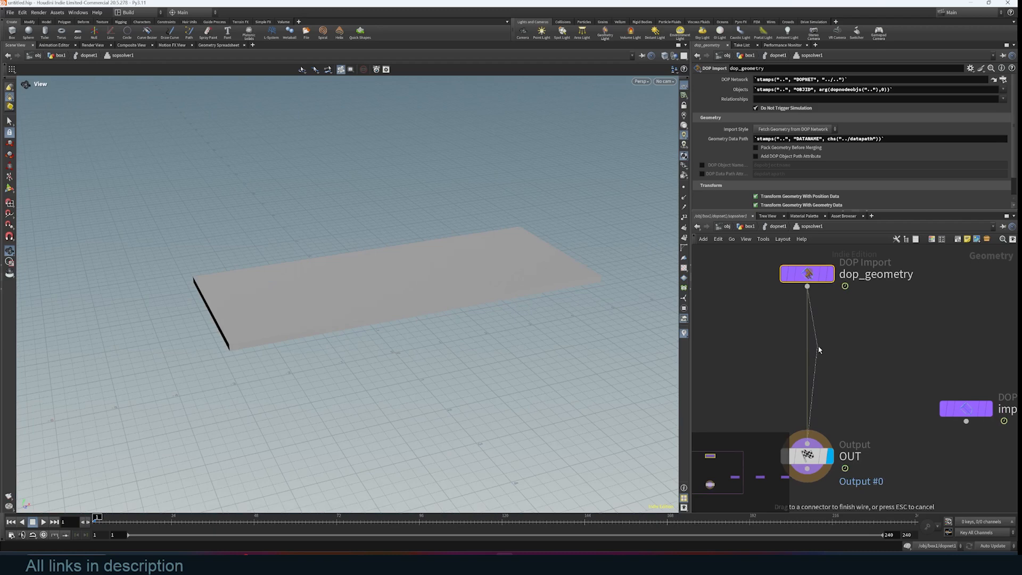
key("Tab")
type("group")
key("Return")
key("Return")
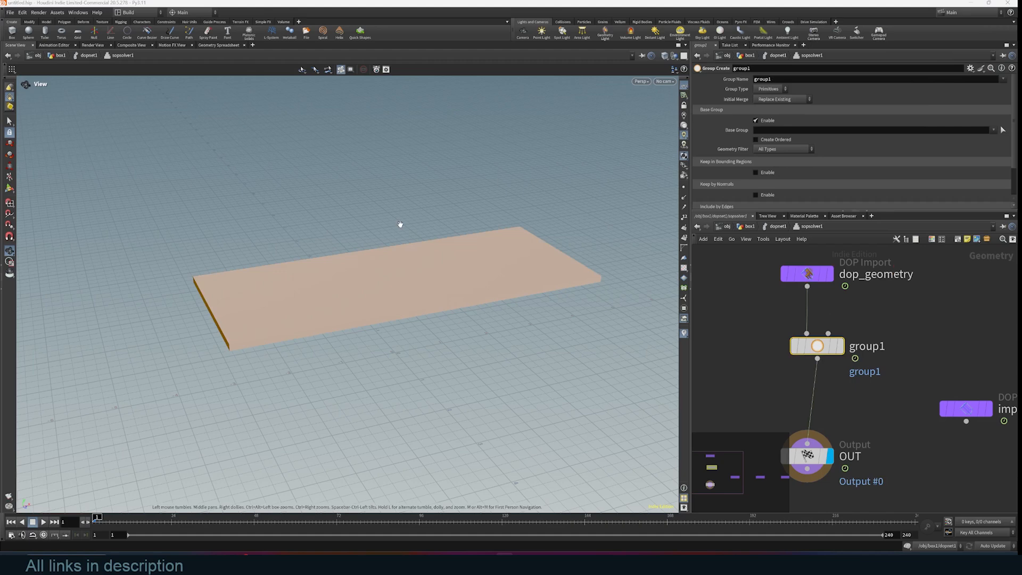
left_click(839, 346)
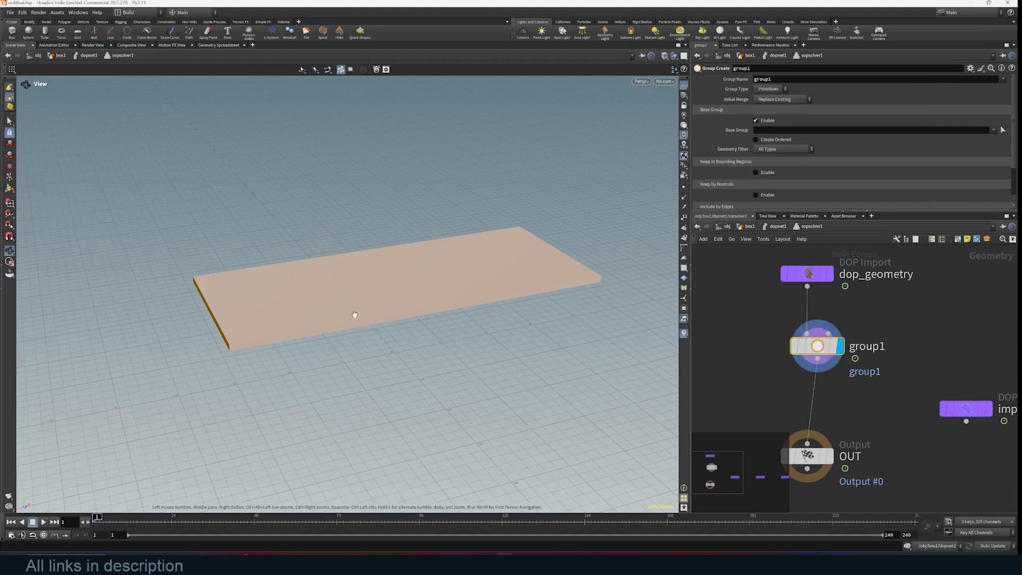
- Disable the Base Group on group1 and enable Keep in Bounding Regions
left_click(756, 120)
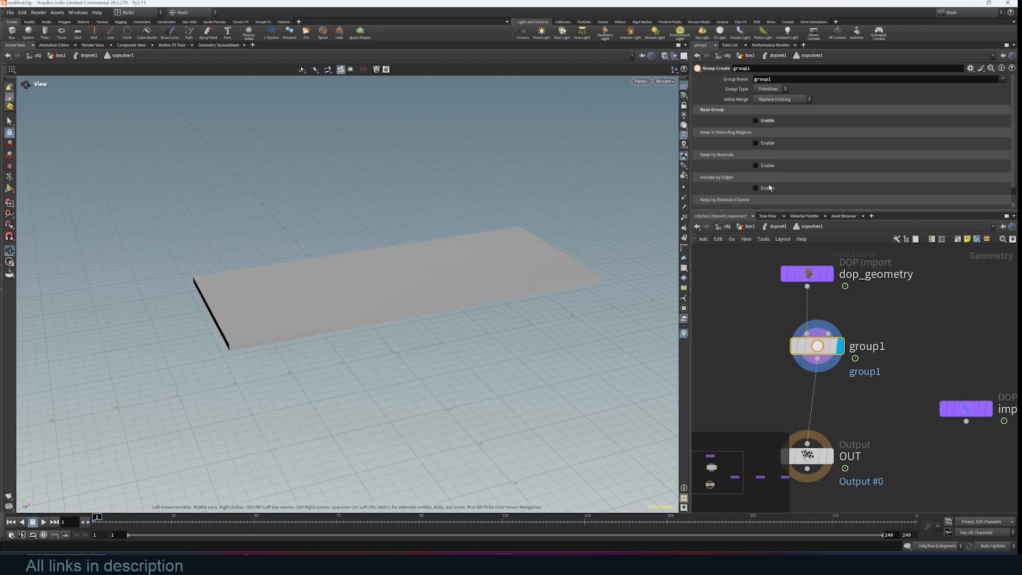
scroll(759, 176, "down", 1)
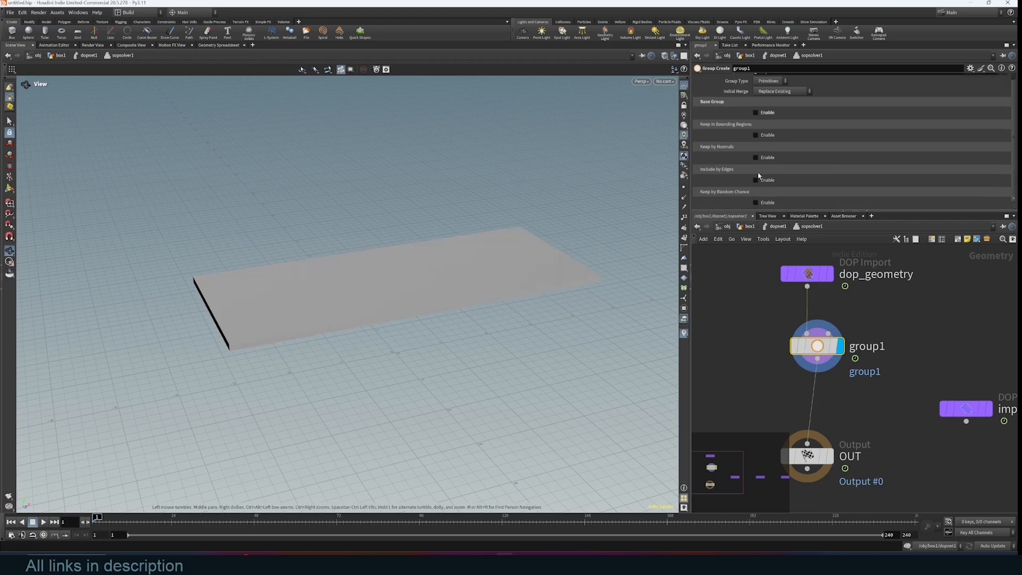
left_click(755, 135)
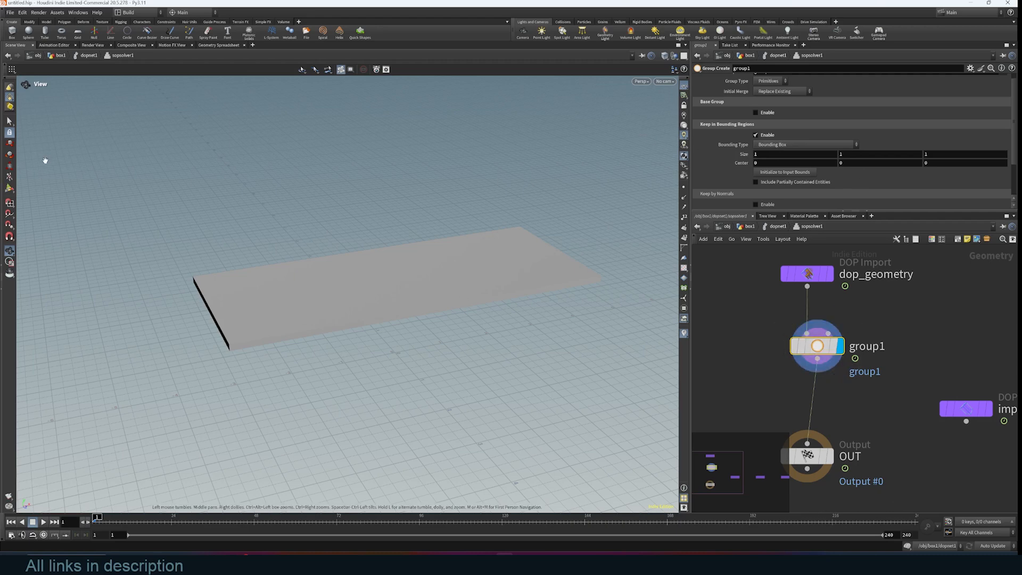
- Show group1's bounding box handle and raise the box onto the slab, to about 1.51 in Y
left_click(9, 188)
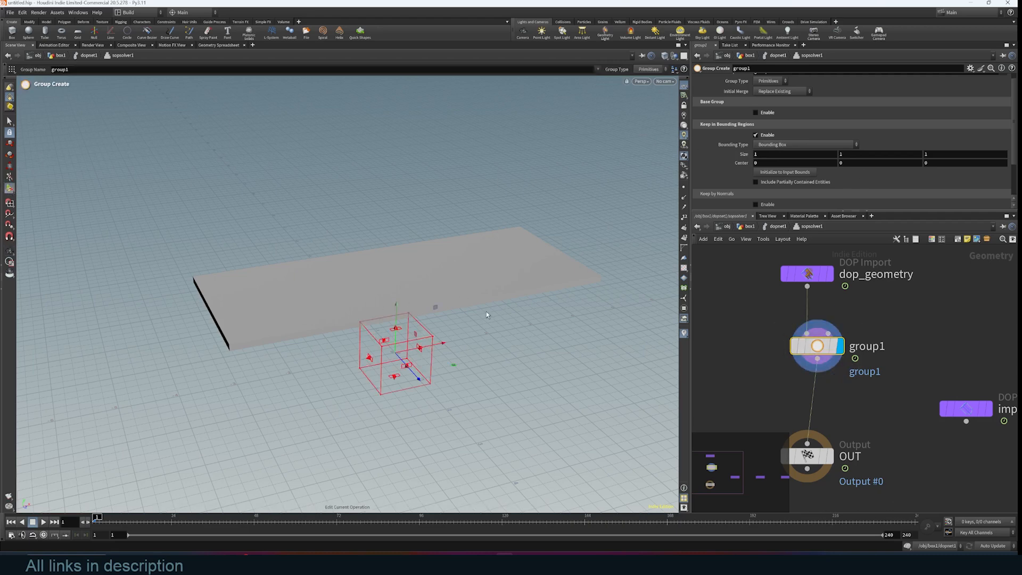
left_click_drag(485, 319, 502, 286, "alt")
left_click_drag(401, 312, 425, 227)
left_click_drag(460, 292, 558, 350, "alt")
- Set group1's bounding type to Bounding Sphere, try adjusting its size and undo the size adjustment
left_click(780, 145)
left_click(781, 165)
left_click_drag(527, 290, 566, 283, "alt")
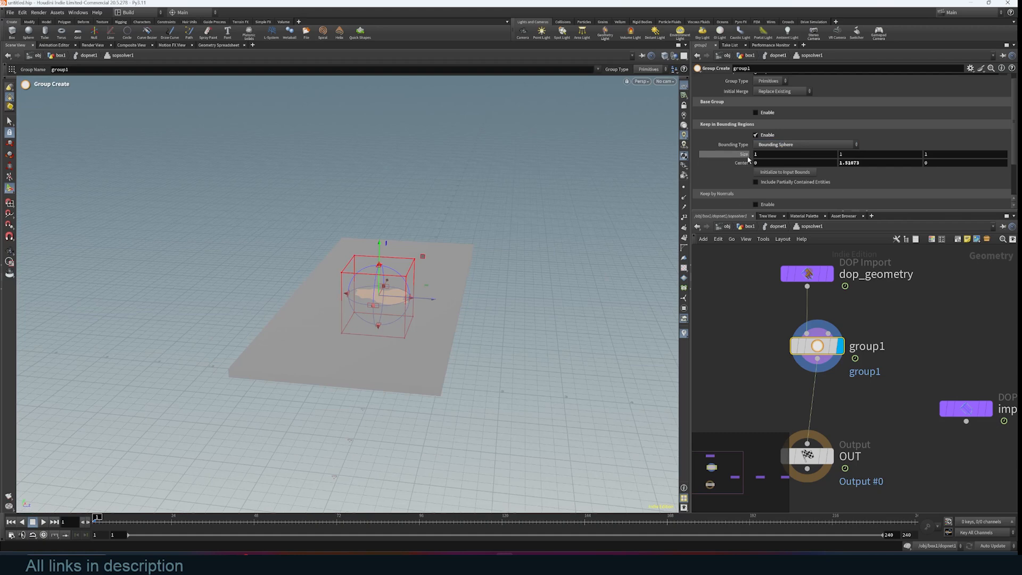
mouse_move(747, 154)
middle_mouse_down()
mouse_move(708, 157)
mouse_move(841, 174)
mouse_move(745, 173)
mouse_move(809, 173)
mouse_move(759, 165)
middle_mouse_up()
key("ctrl+z")
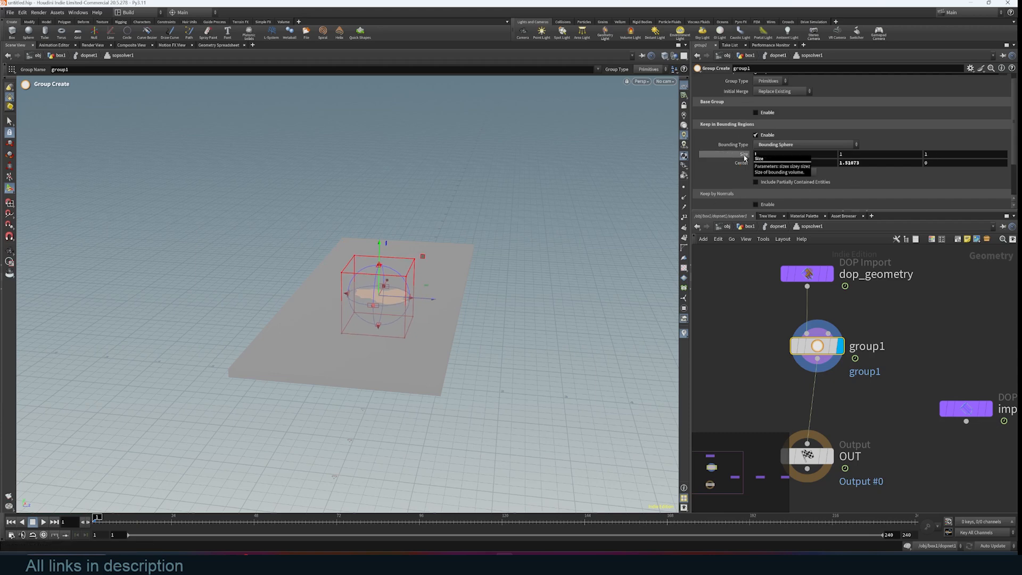
- Keyframe group1's bounding sphere size at 0 on frame 1 and 2.5 on frame 49, and return to the first frame
middle_click_drag(745, 156, 712, 157)
left_click(746, 156, "alt")
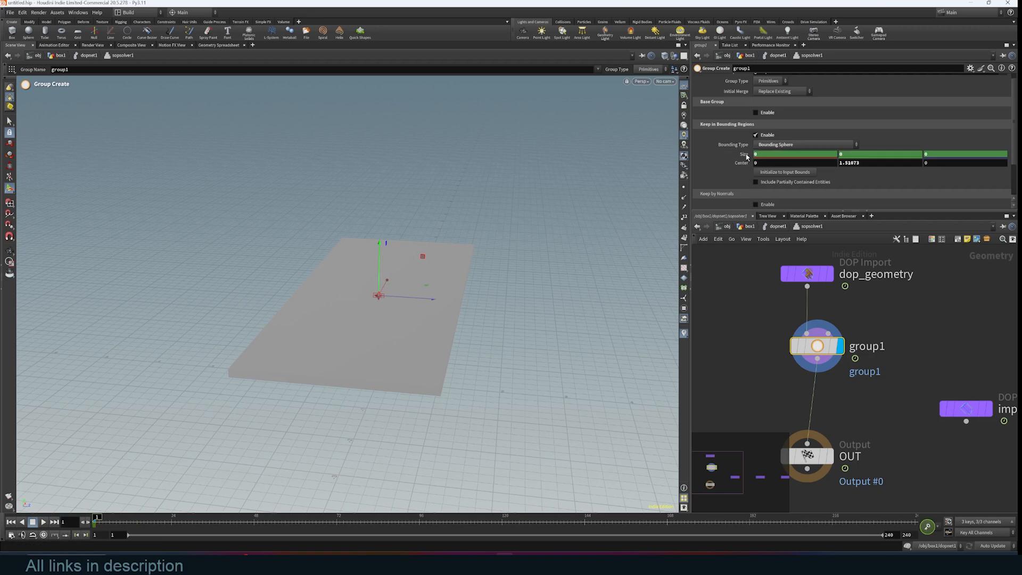
left_click_drag(106, 519, 270, 526)
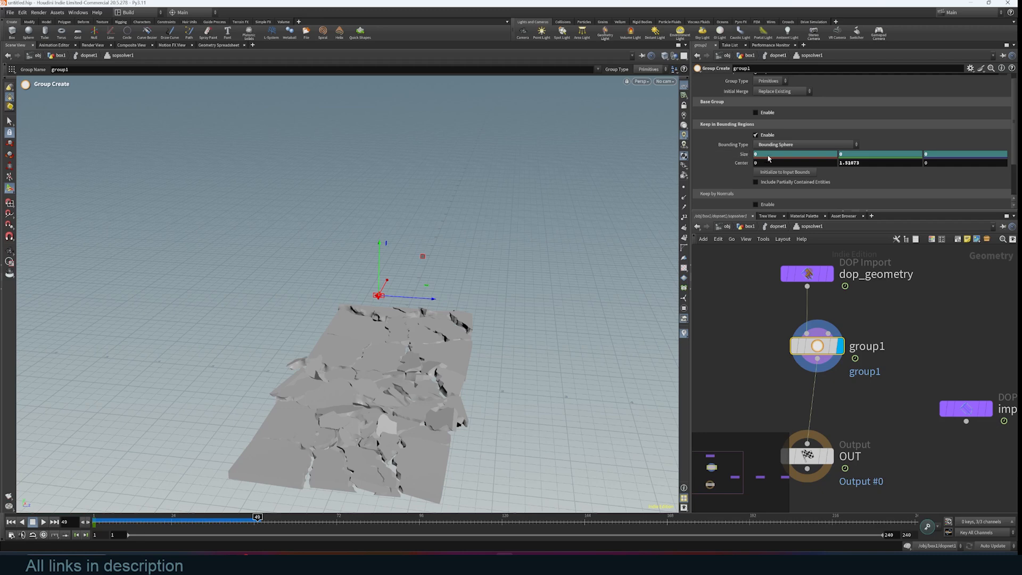
left_click_drag(743, 154, 837, 157)
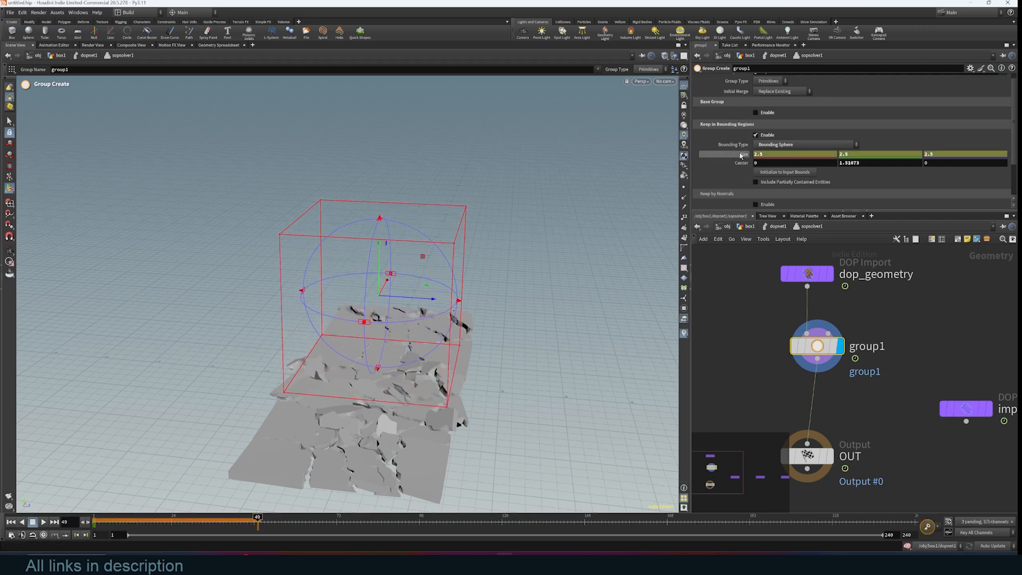
left_click(743, 155, "alt")
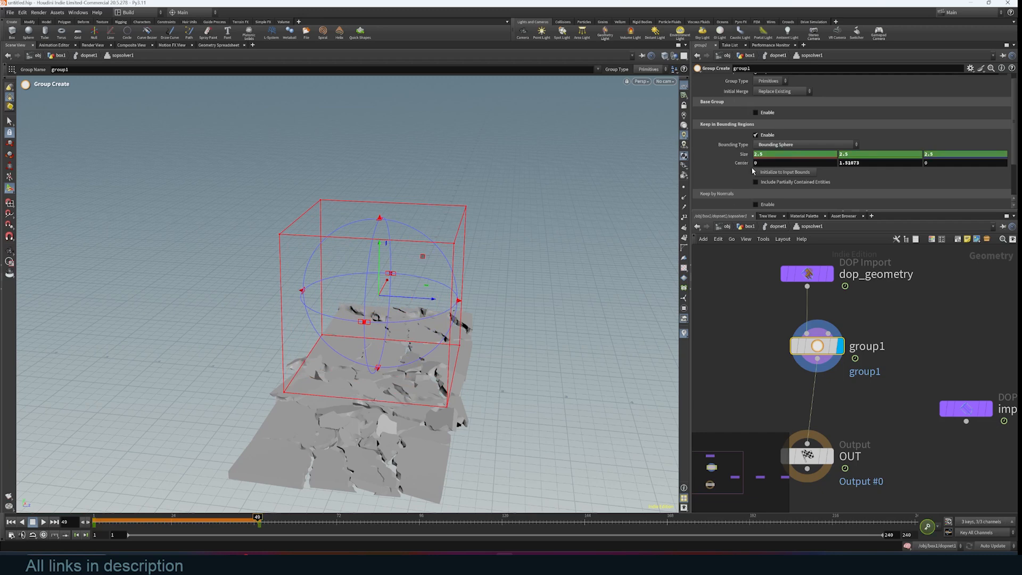
left_click_drag(258, 518, 51, 510)
- Set rbdpackedobject1's Initial Object Type in dopnet1 to Create Static Objects
left_click(775, 227)
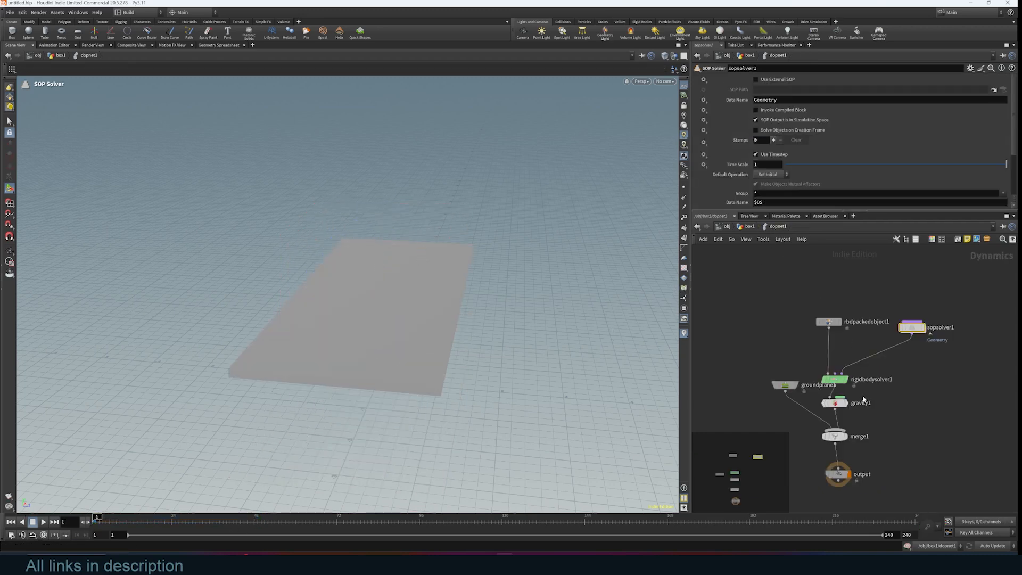
scroll(863, 398, "up", 3)
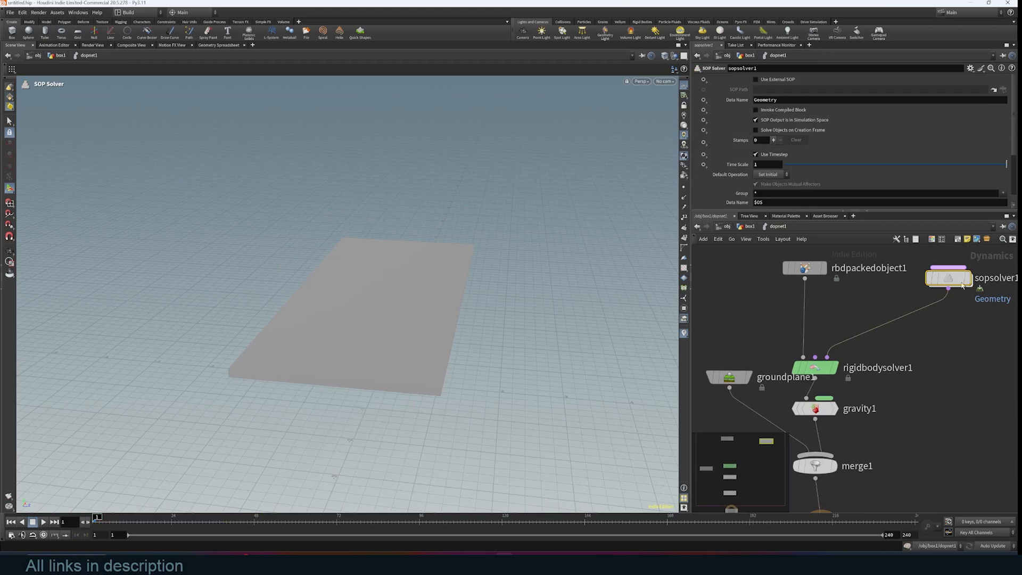
scroll(966, 263, "down", 3)
middle_click_drag(960, 279, 941, 269)
scroll(810, 251, "up", 3)
middle_click_drag(811, 251, 809, 309)
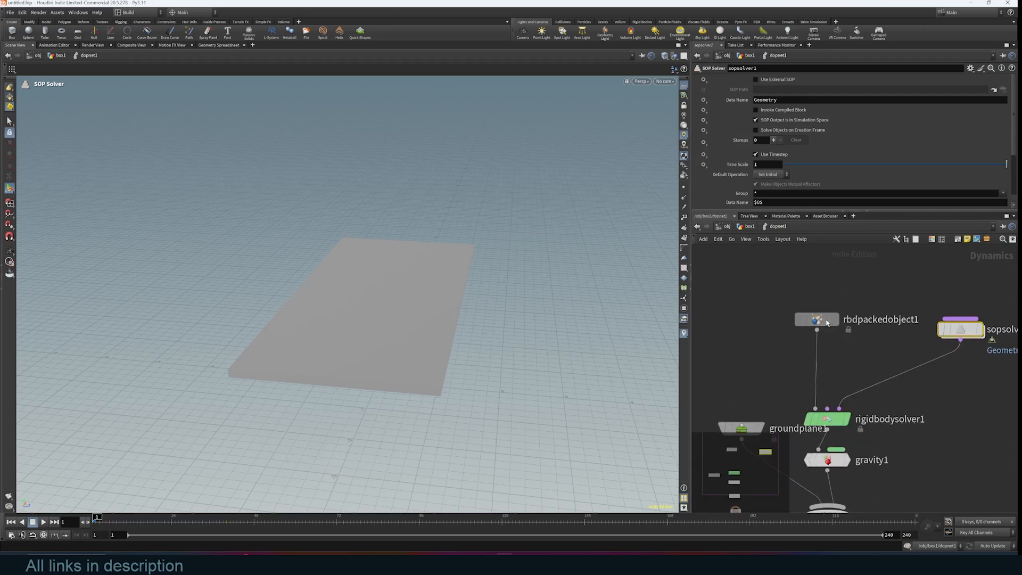
left_click(826, 322)
left_click(790, 116)
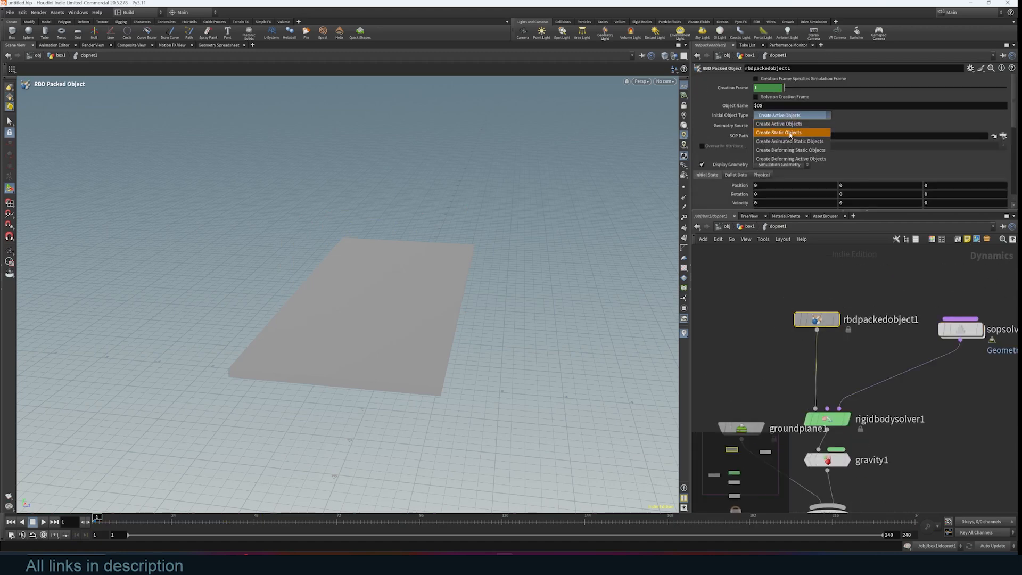
left_click(790, 133)
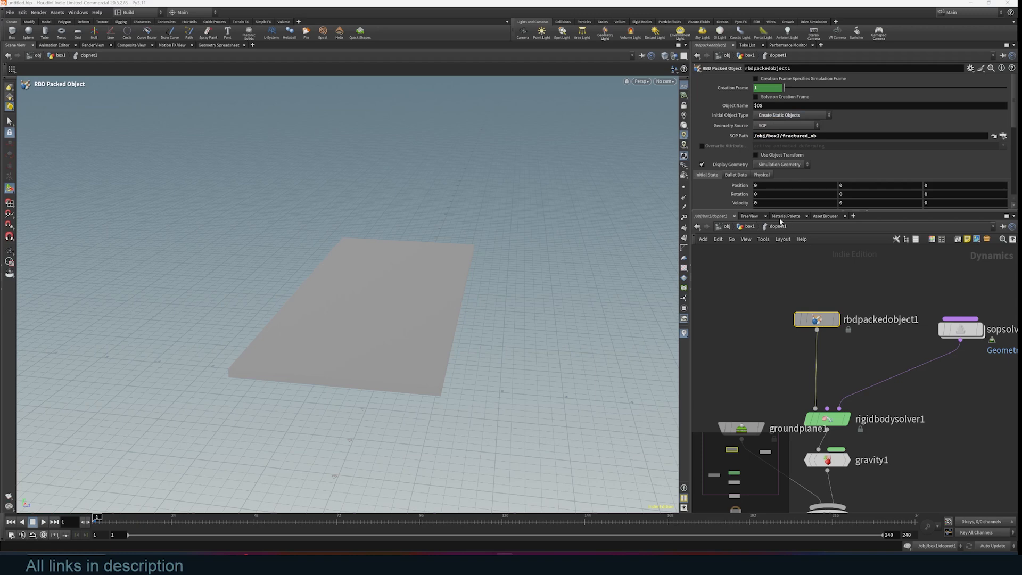
- Reopen sopsolver1 and scrub to frame 44 to check how the bounding sphere group grows over the slab
middle_click_drag(934, 331, 875, 315)
double_click(901, 314)
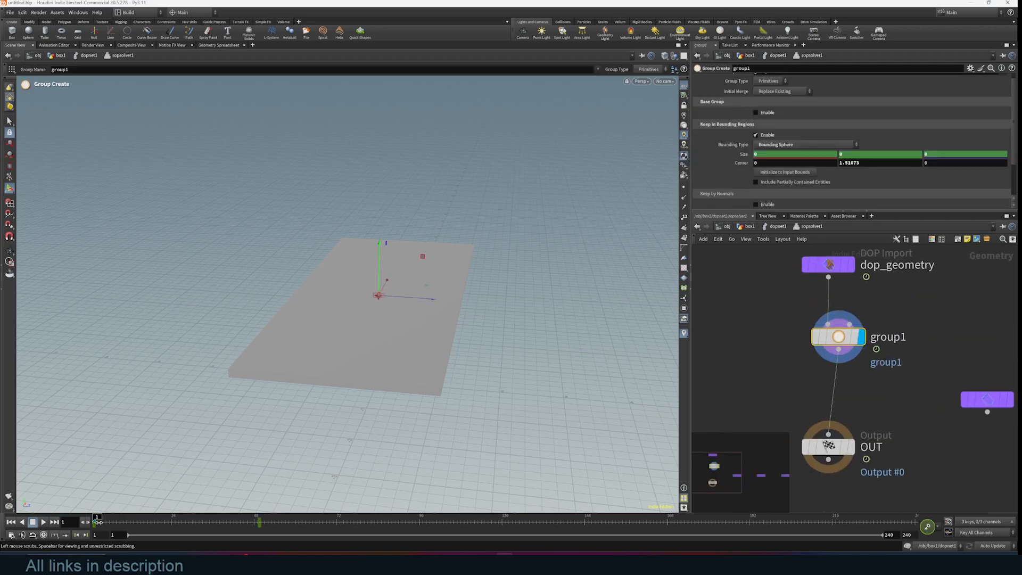
left_click_drag(98, 518, 219, 522)
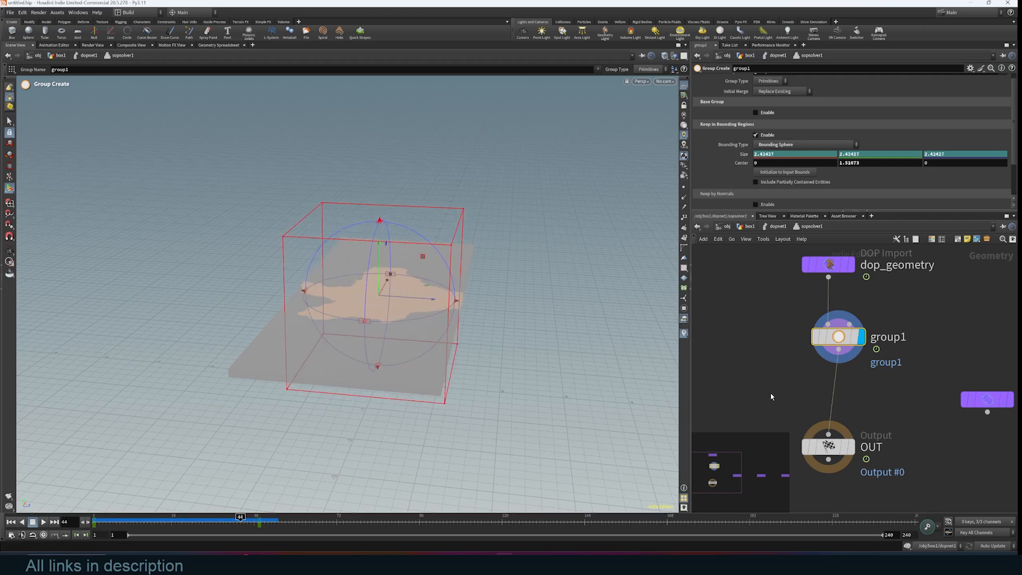
scroll(769, 392, "down", 2)
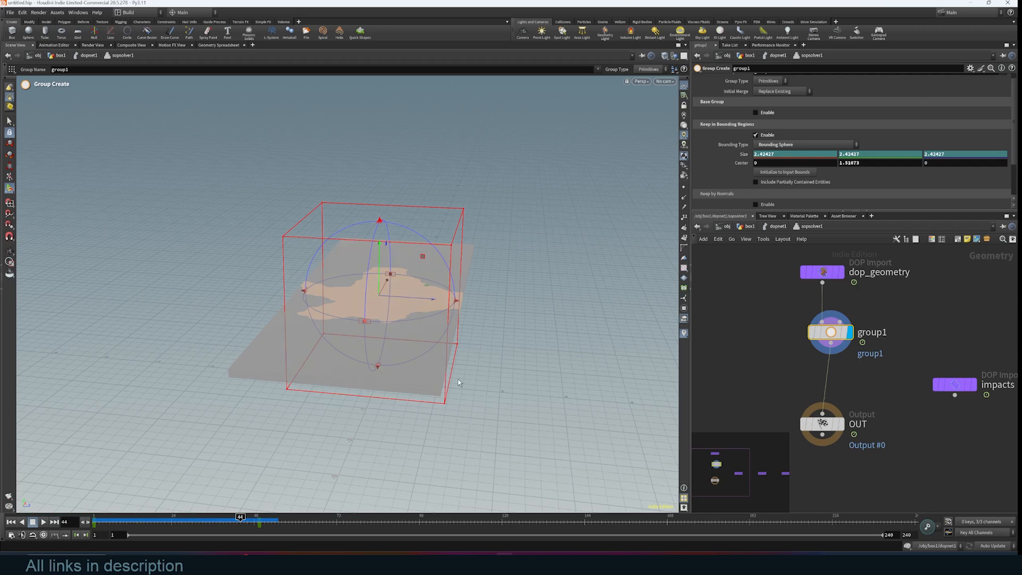
- Return to the box1 network, move dopnet1 up clear of the other nodes and display its result
left_click(777, 226)
middle_click_drag(837, 366, 884, 298)
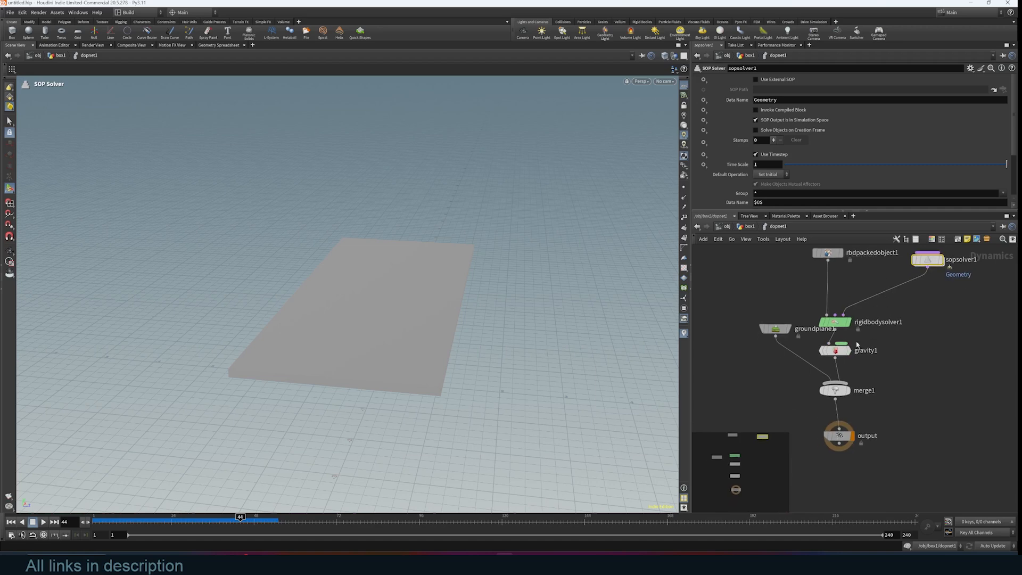
left_click(753, 227)
middle_click_drag(966, 428, 895, 381)
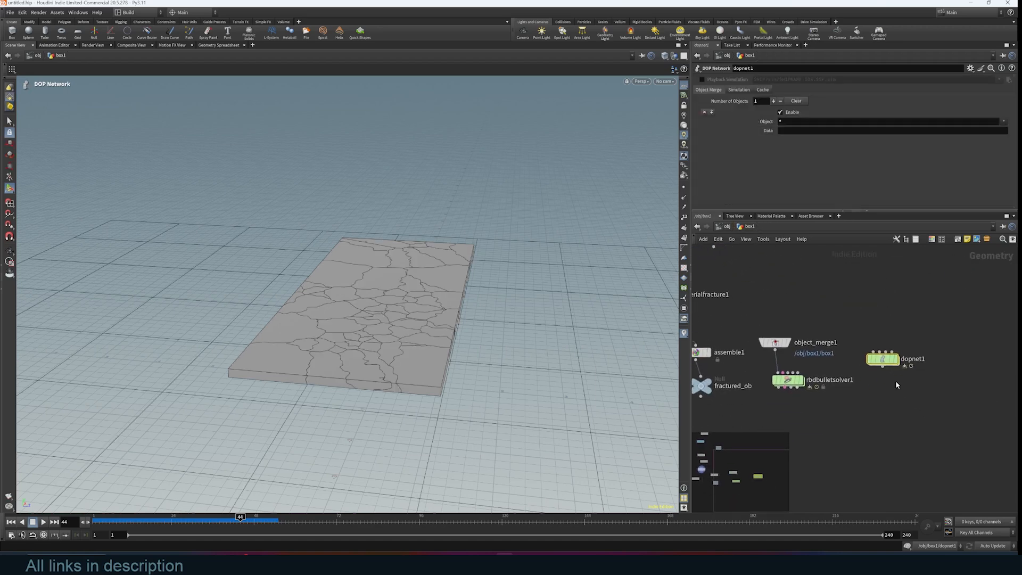
left_click_drag(886, 364, 902, 312)
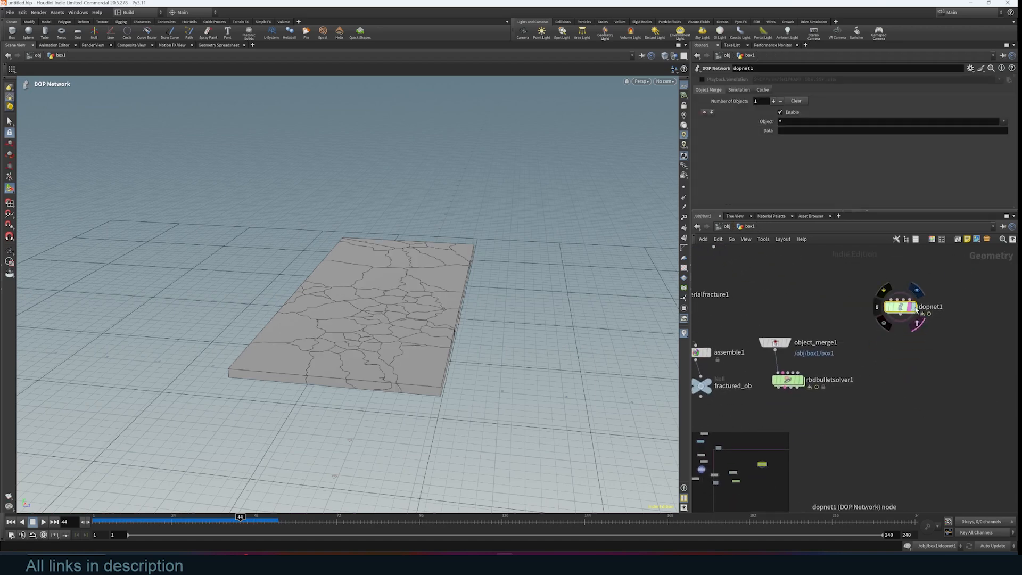
left_click(913, 307)
scroll(907, 383, "up", 3)
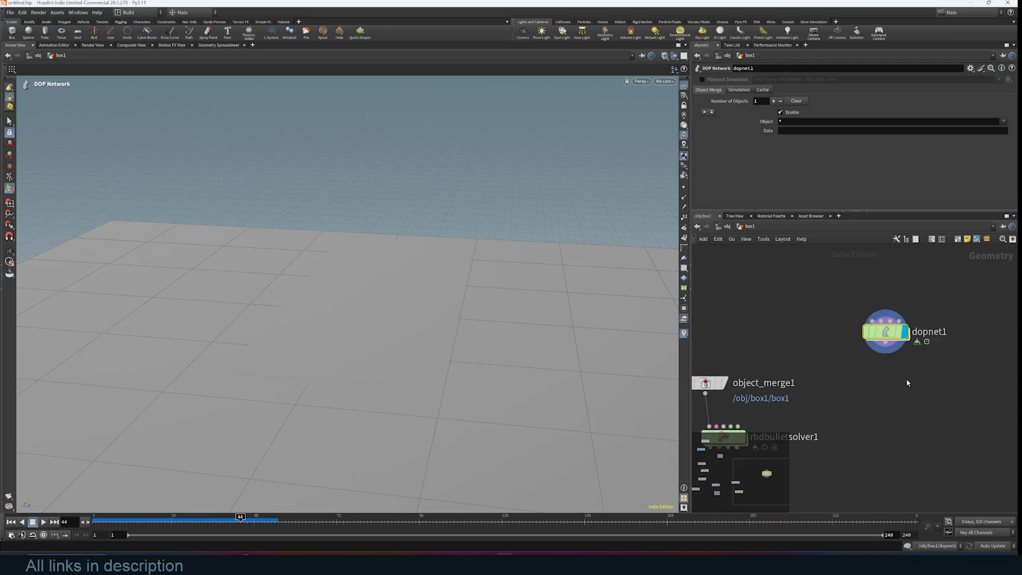
- Review rbdpackedobject1's Create Static Objects setting inside dopnet1, play the simulation from the first frame and rewind it
mouse_move(893, 340)
left_click(855, 336)
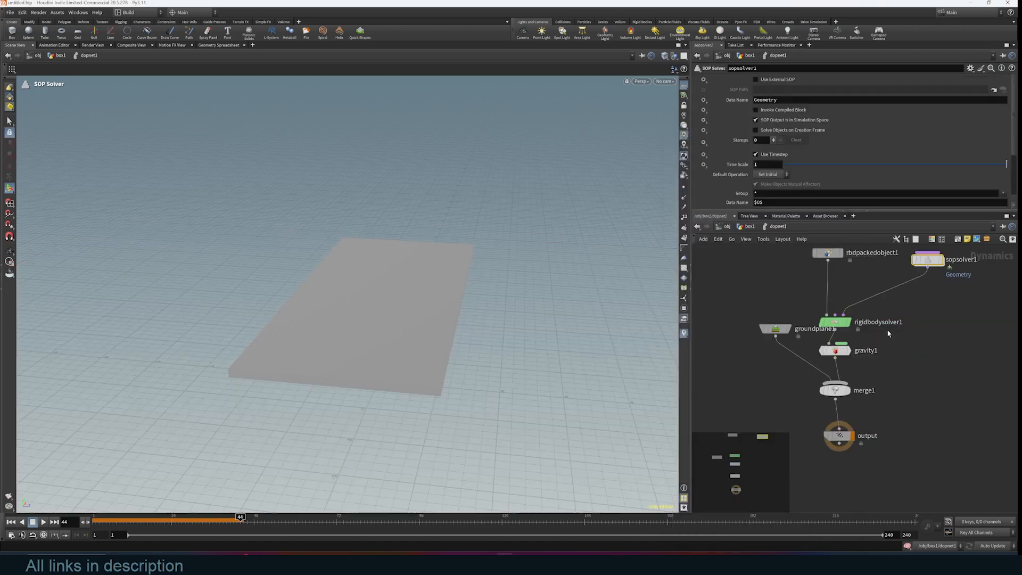
left_click(814, 293)
scroll(815, 294, "up", 3)
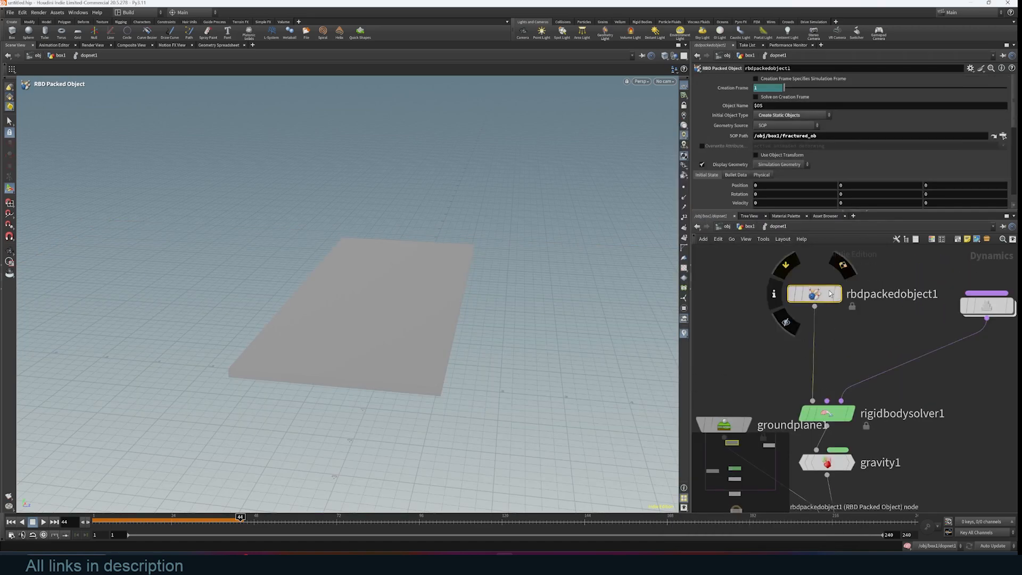
left_click(764, 115)
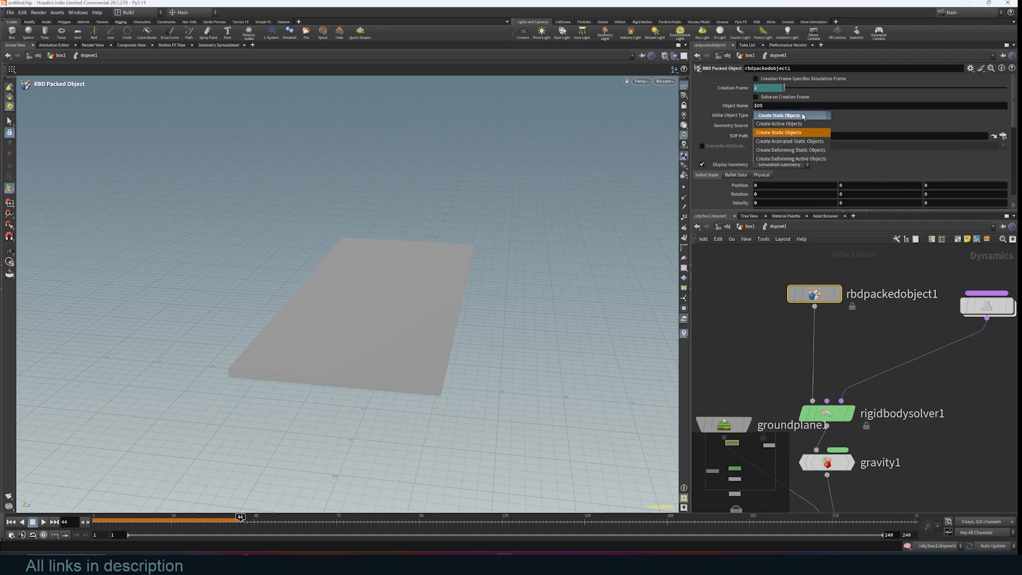
left_click(791, 133)
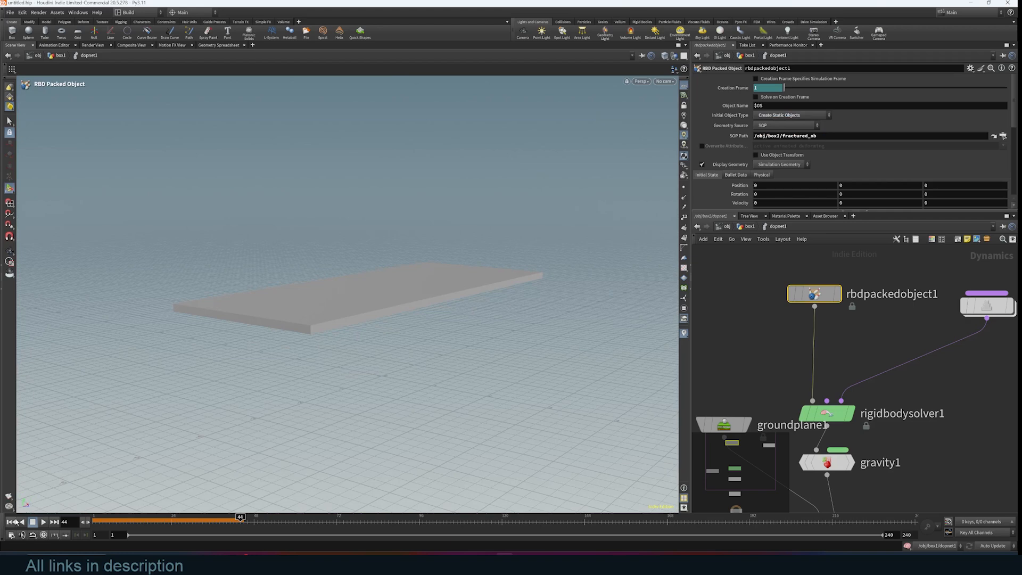
left_click(13, 522)
left_click(44, 522)
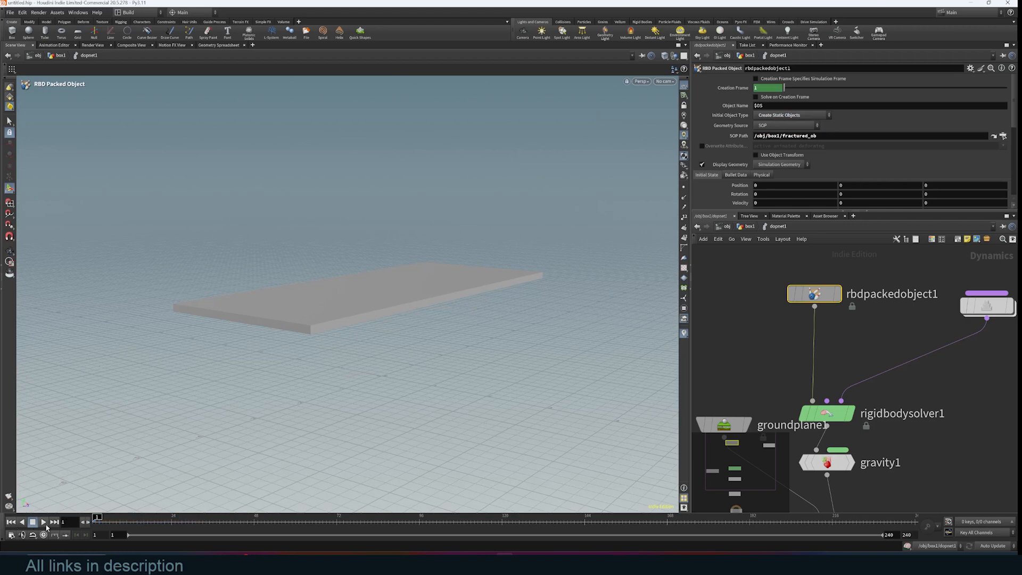
left_click(11, 522)
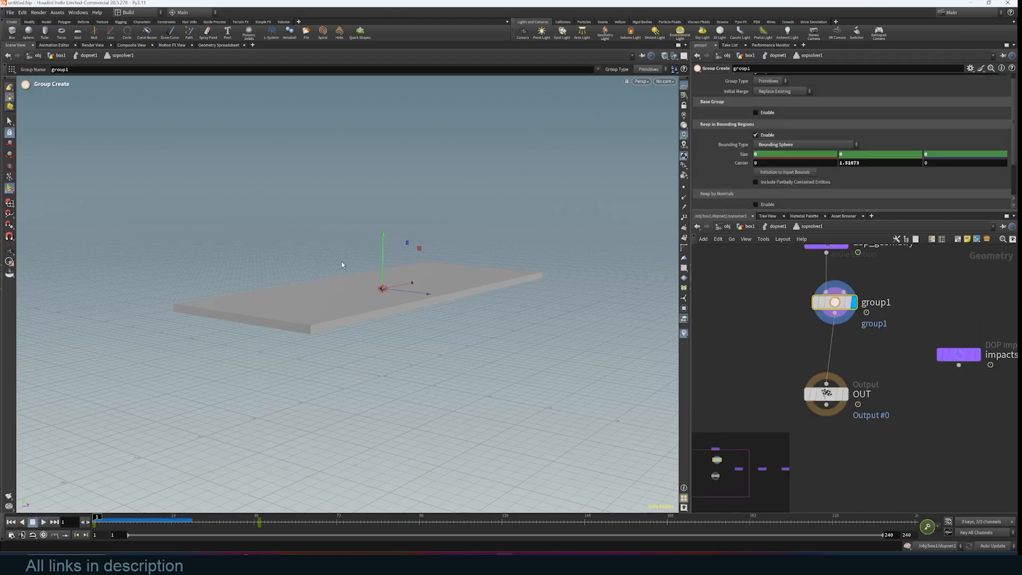
- Scrub to frame 42 inside sopsolver1 to preview the group on the slab, and tidy the node layout
left_click_drag(395, 318, 396, 346, "alt")
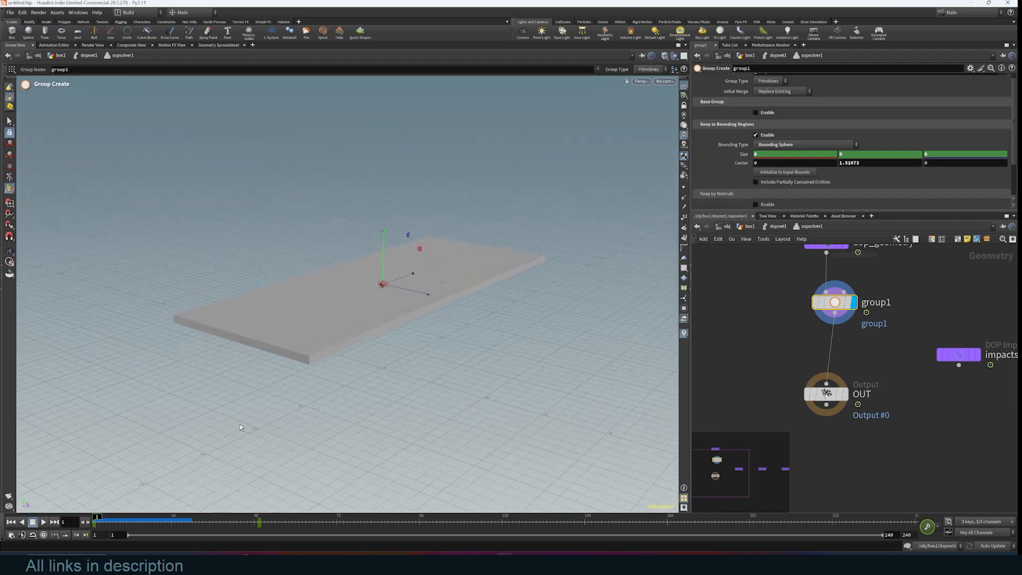
left_click_drag(105, 520, 233, 520)
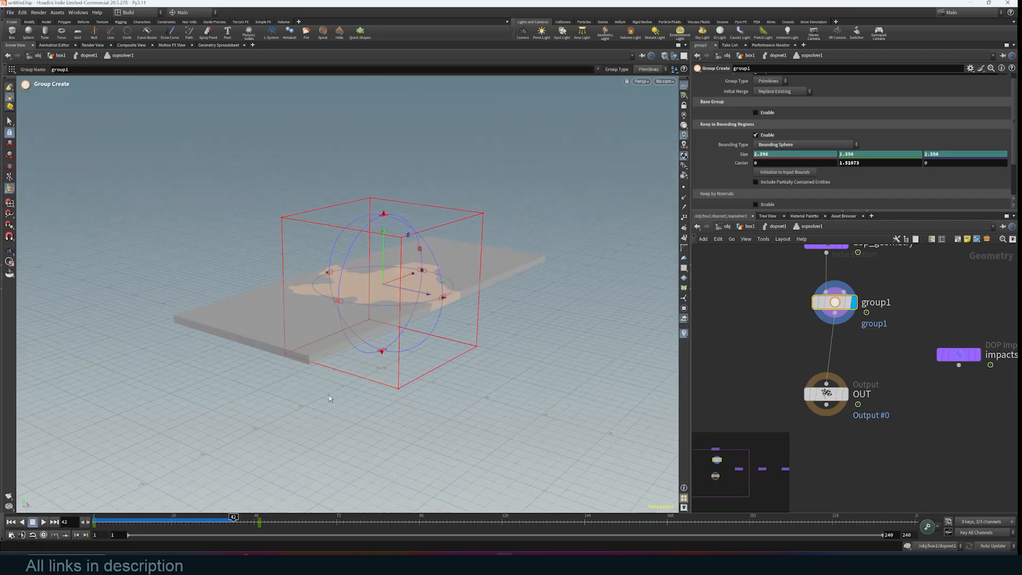
key("l")
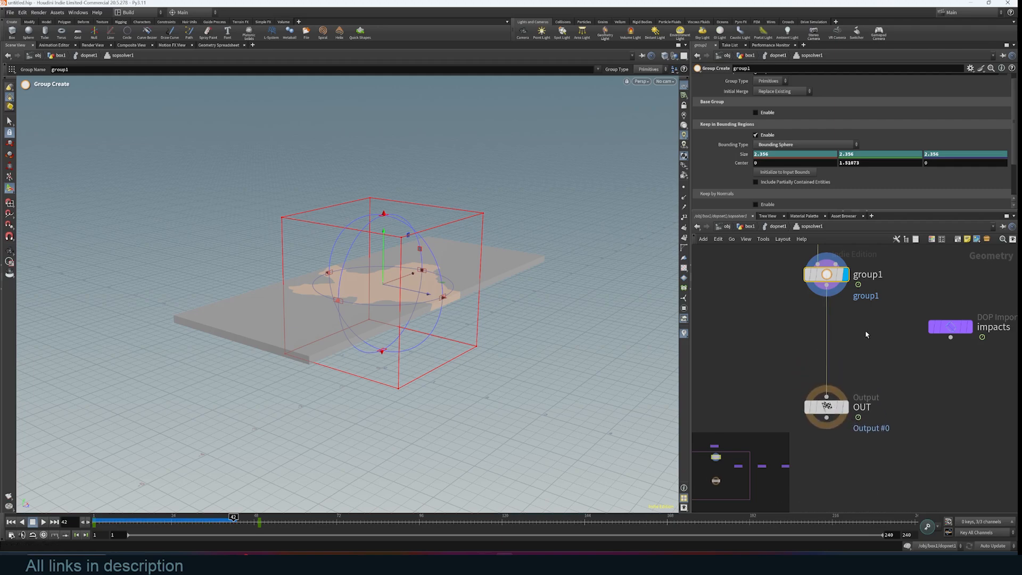
- Switch to Blender and select a piece of the fractured slab to show its rigid body settings
left_click(486, 563)
left_click(451, 202)
left_click(595, 242)
middle_click_drag(596, 244, 647, 232)
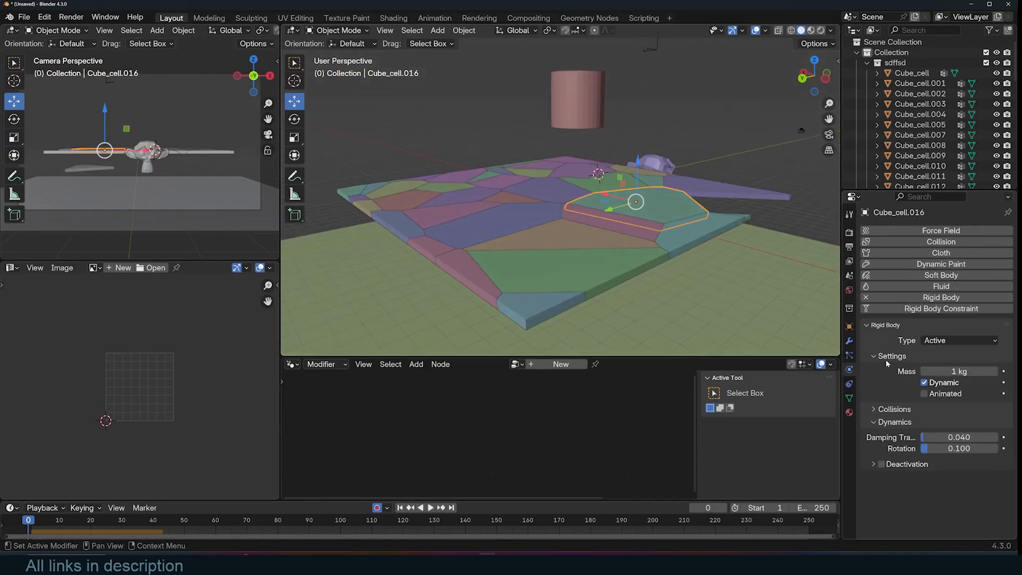
- Select all the slab pieces including the one below the slab, set their rigid body mass to 0.01 kg and deselect them
scroll(457, 272, "down", 5)
key("shift+a")
middle_click_drag(517, 186, 469, 158)
left_click_drag(438, 157, 629, 201)
left_click(623, 212, "shift")
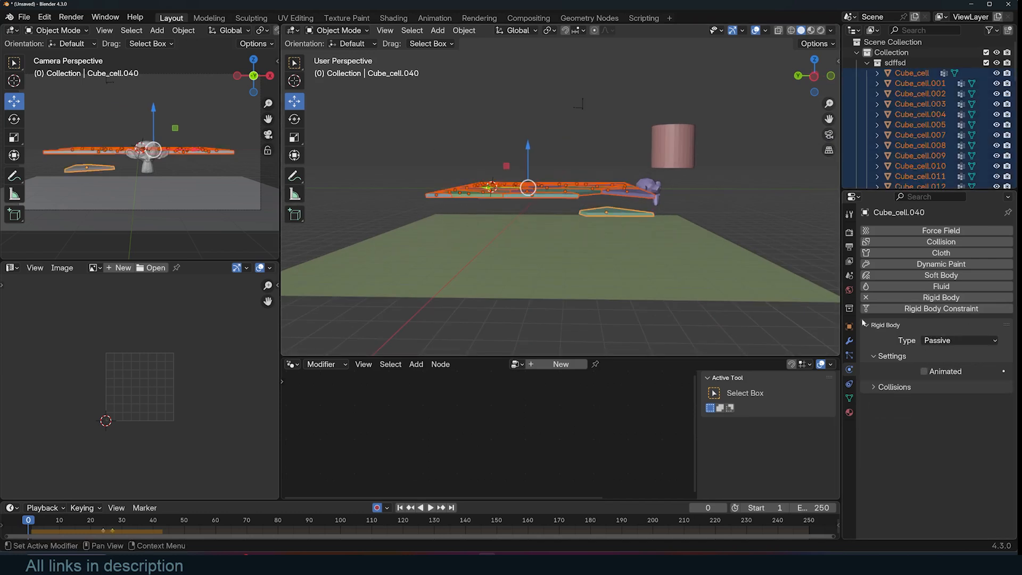
left_click(929, 371)
type("0.01")
key("Return")
key("alt+a")
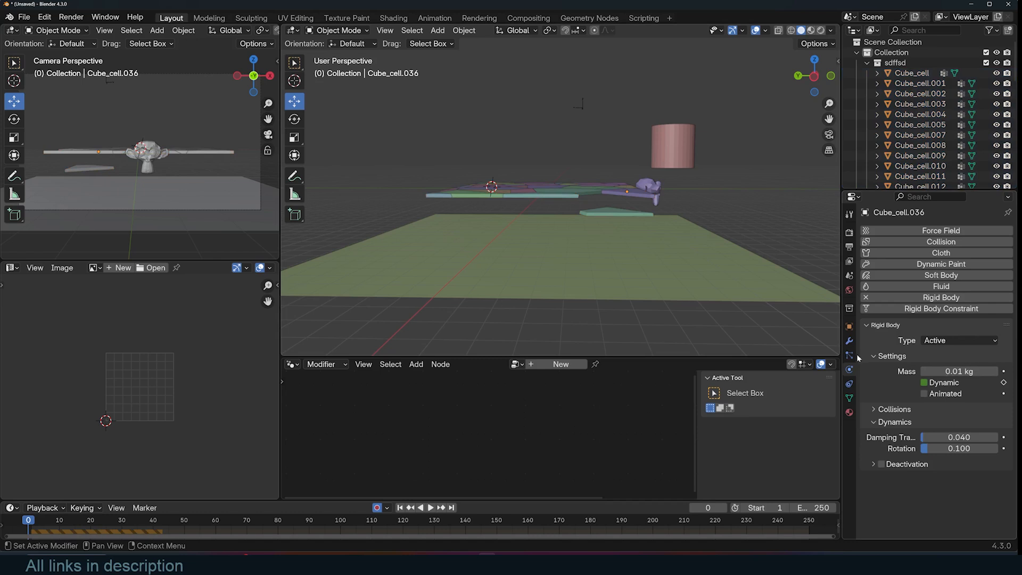
- Turn off Gravity in the scene properties
left_click(849, 276)
left_click(902, 301)
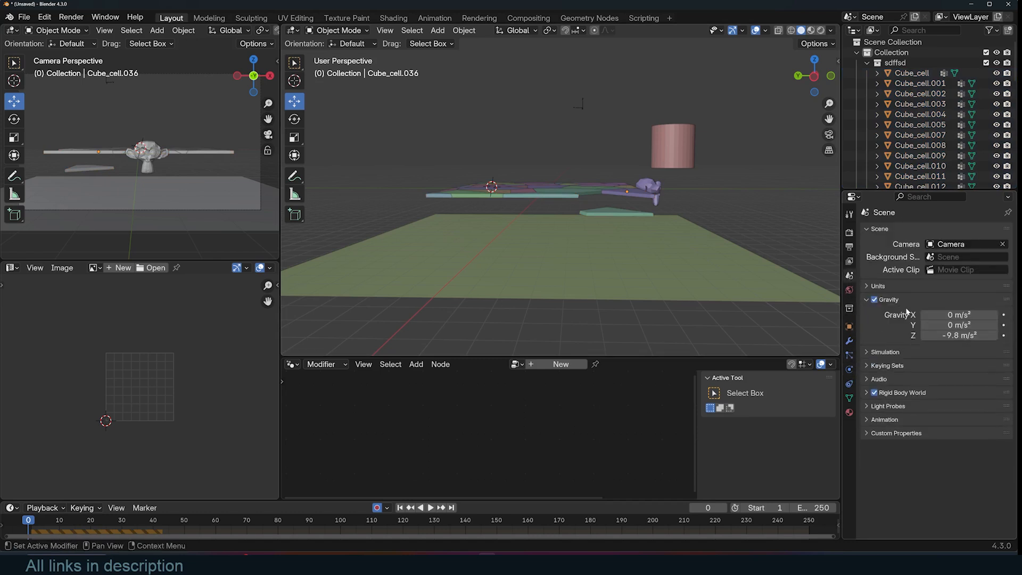
left_click(873, 299)
- Select the separate piece below the slab and play the simulation to check the pieces' motion without gravity
left_click(617, 211)
key("space")
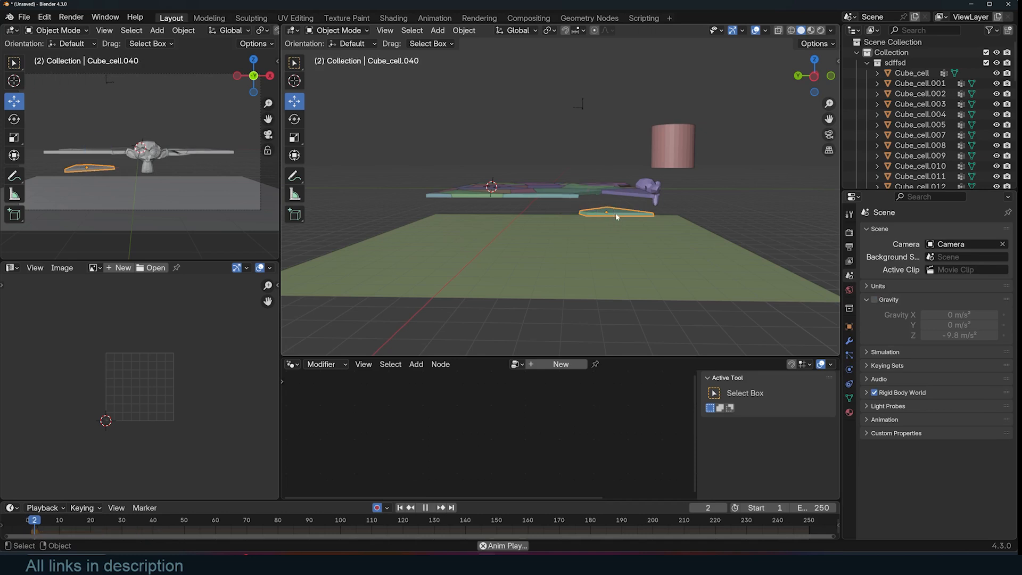
key("Escape")
middle_click_drag(543, 194, 630, 252)
key("space")
key("Escape")
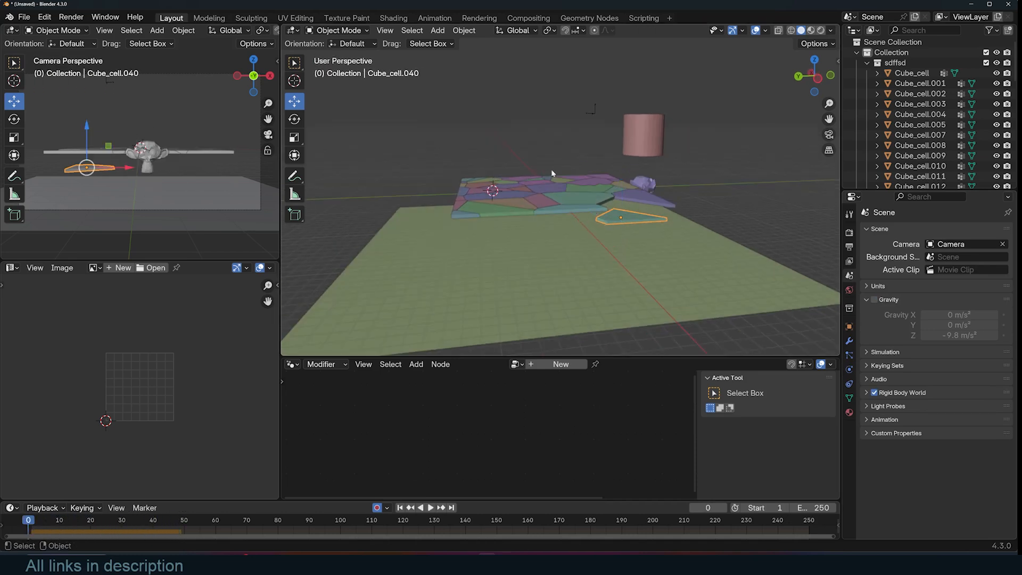
- Add a Wind force field at the slab's edge, rotate it to face along the slab and scale it to about 3.17
key("shift+a")
mouse_move(413, 367)
left_click(492, 377)
key("r")
left_click(477, 233)
key("s")
left_click(591, 247)
- Drive the Wind force field's Strength with the expression #frame
left_click(849, 341)
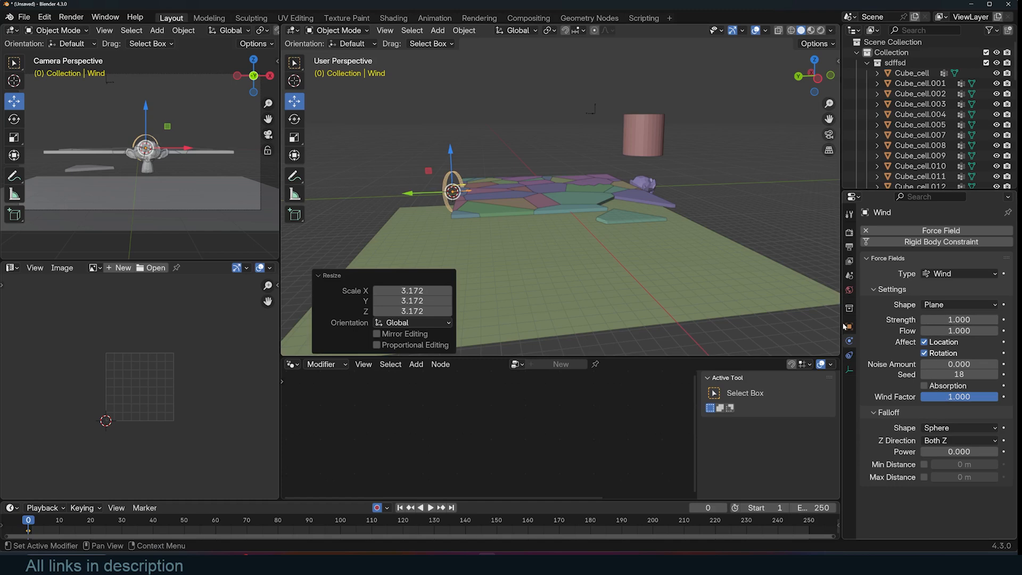
middle_click_drag(521, 276, 529, 279)
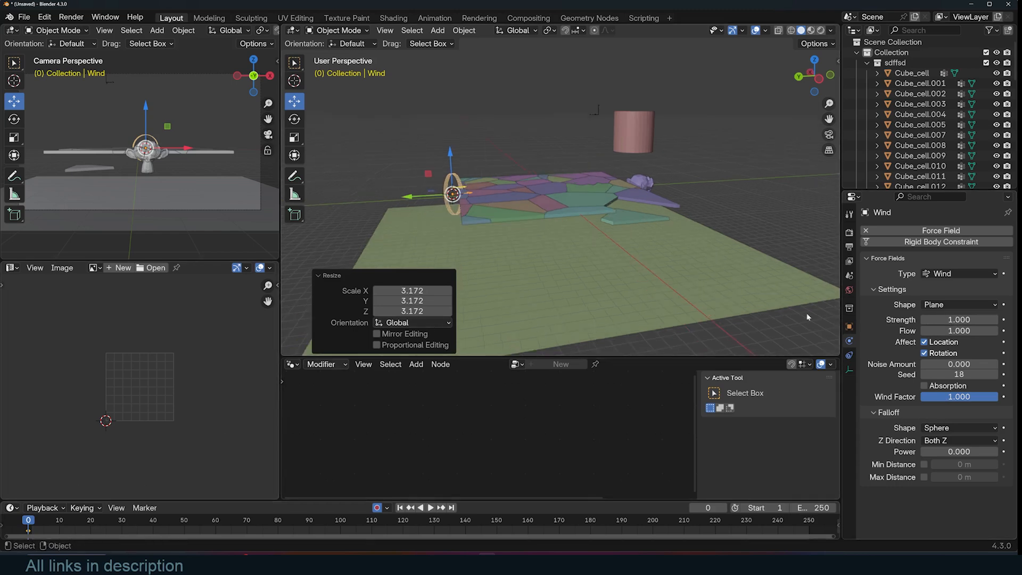
left_click(953, 319)
type("#")
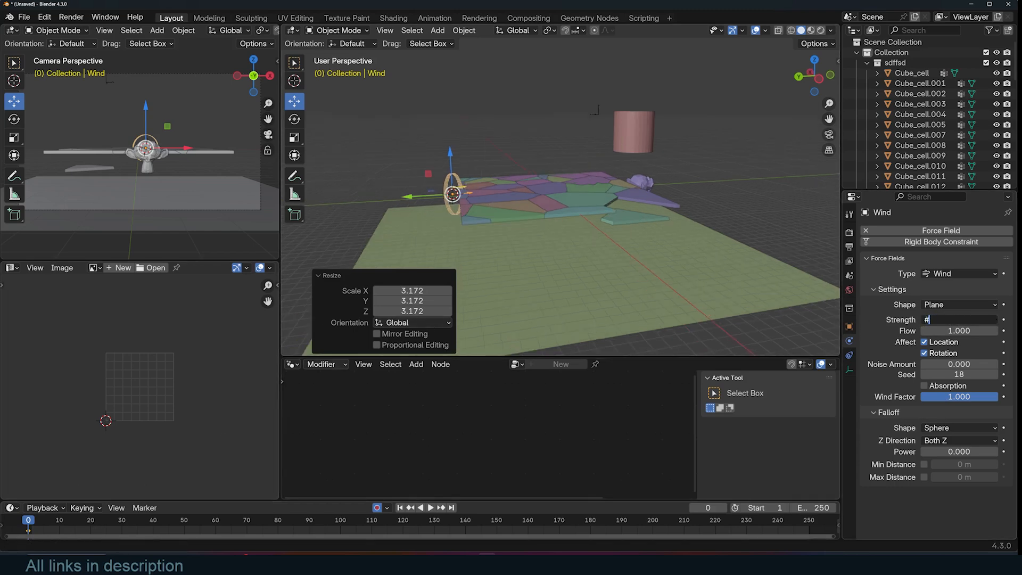
type("frame")
key("Return")
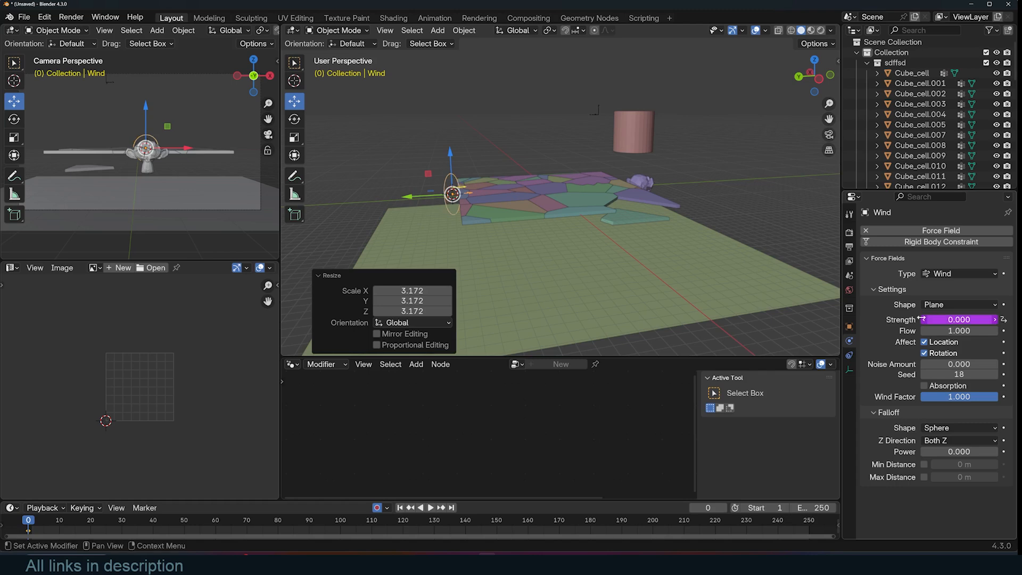
- Play the wind-driven simulation from the first frame to examine how the slab pieces move, restarting it once
key("space")
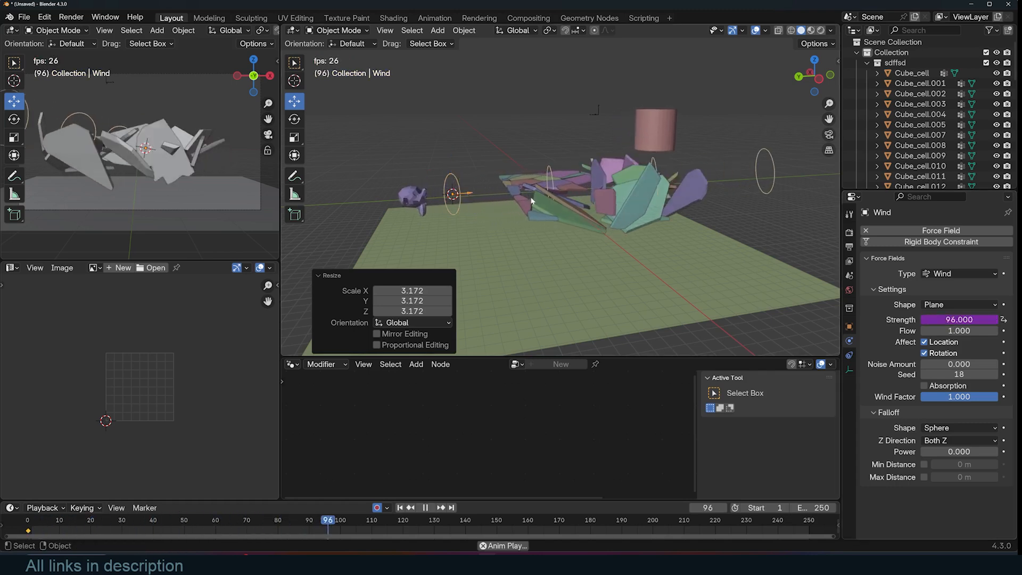
key("shift+Left")
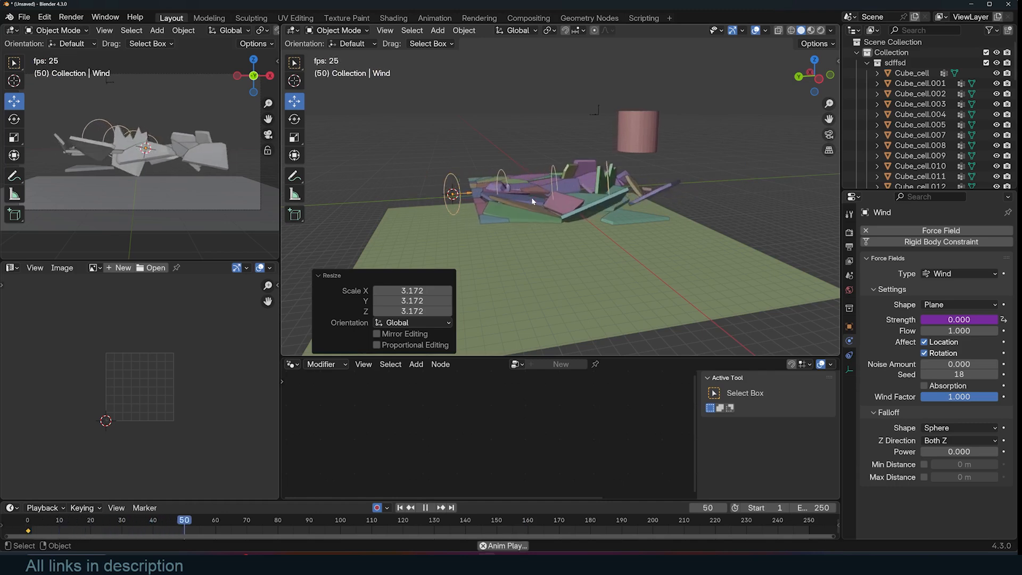
key("Escape")
key("space")
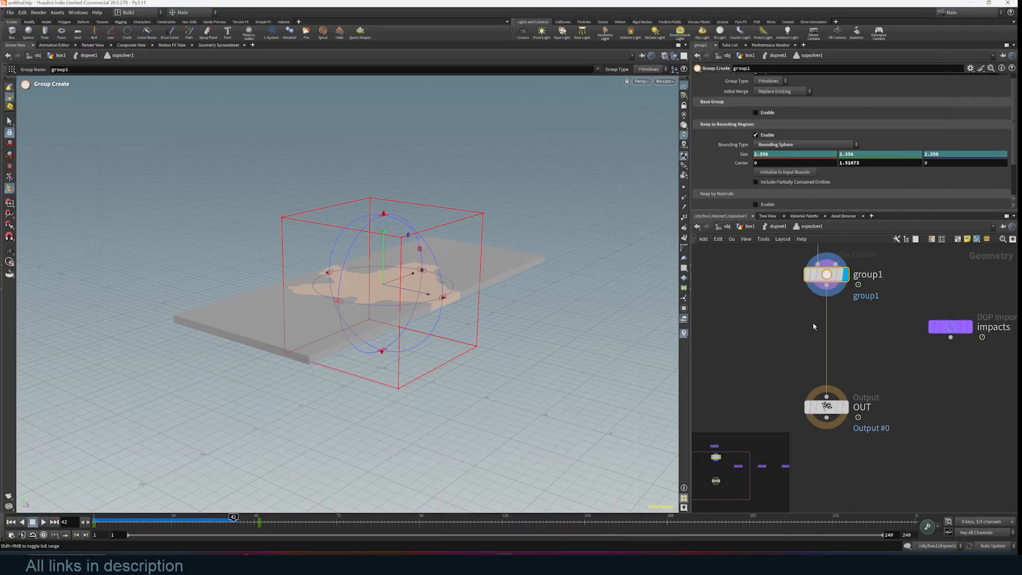
- Switch to Houdini and insert an Attribute Wrangle between group1 and OUT inside the SOP solver
left_click(872, 358)
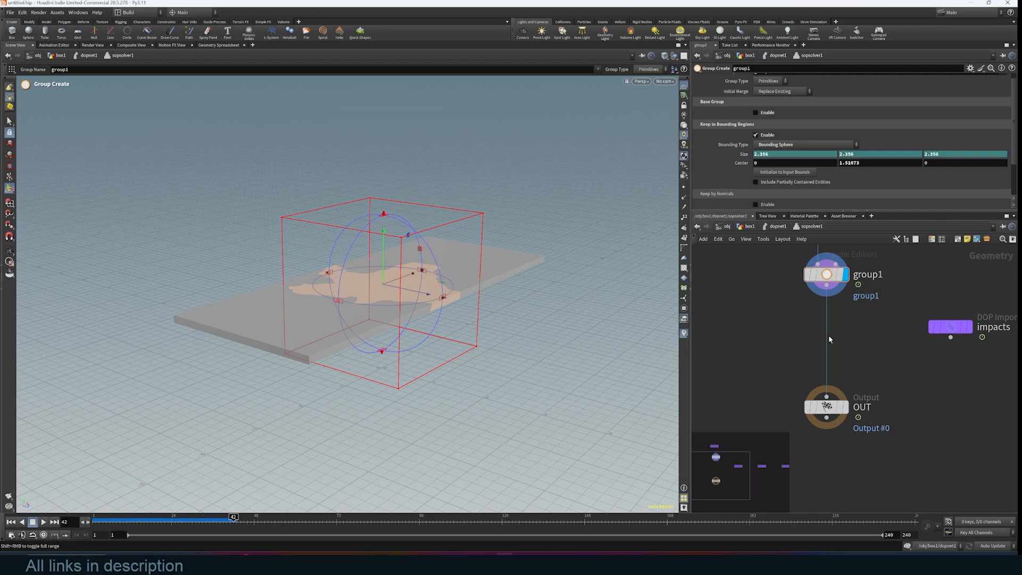
left_click_drag(825, 333, 837, 339)
key("Escape")
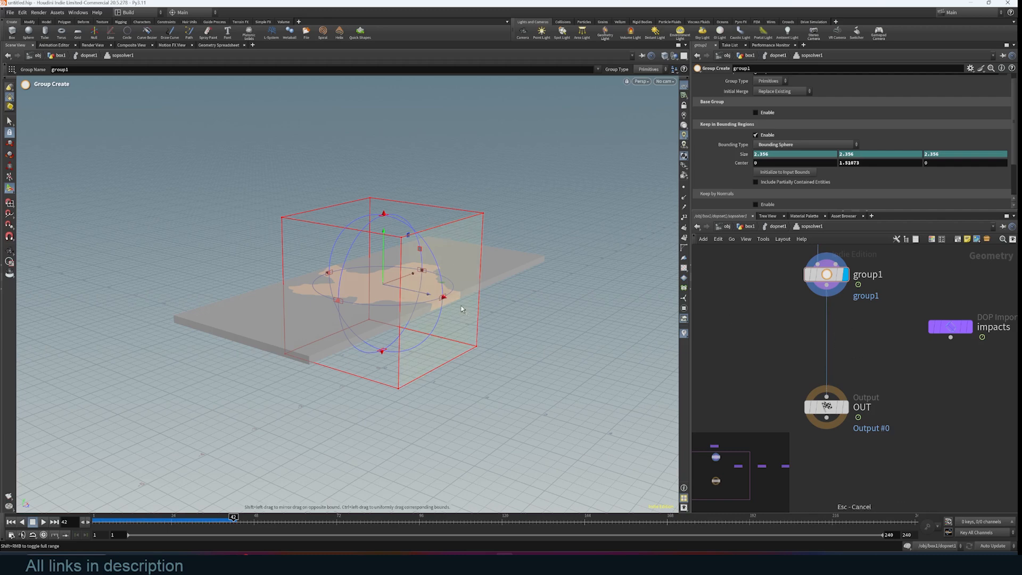
left_click_drag(500, 303, 496, 329, "alt")
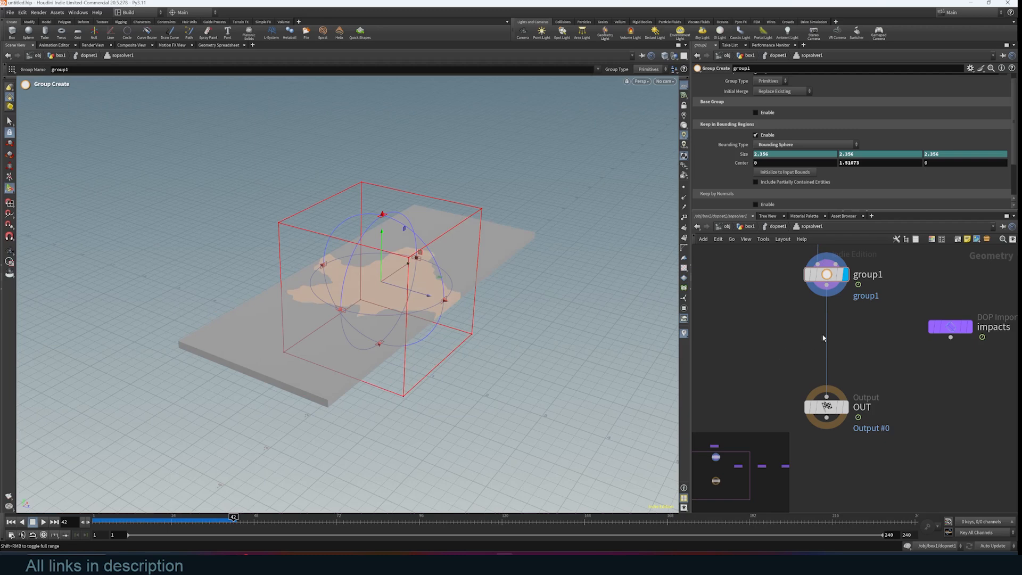
key("Tab")
type("attribw")
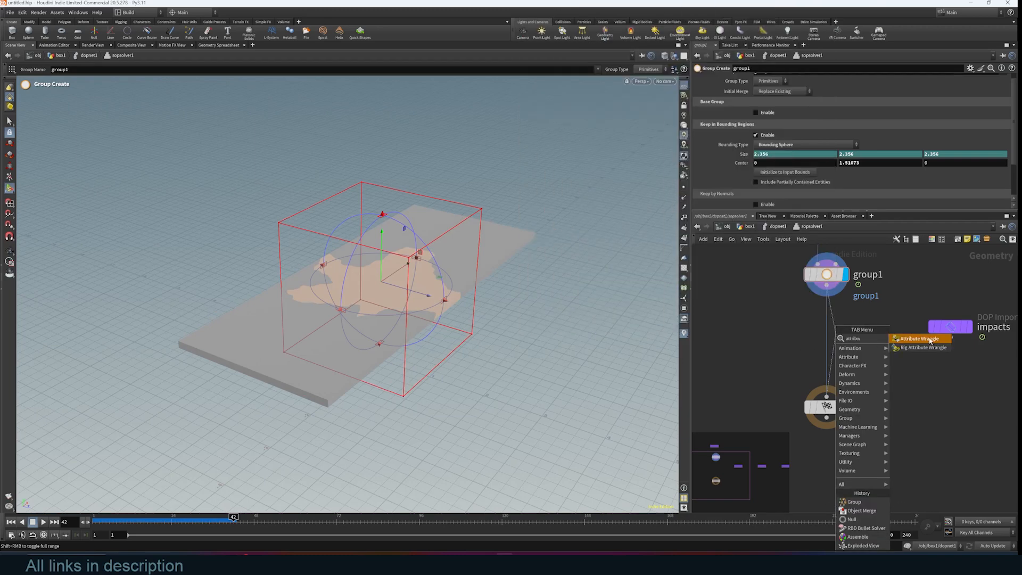
left_click(930, 339)
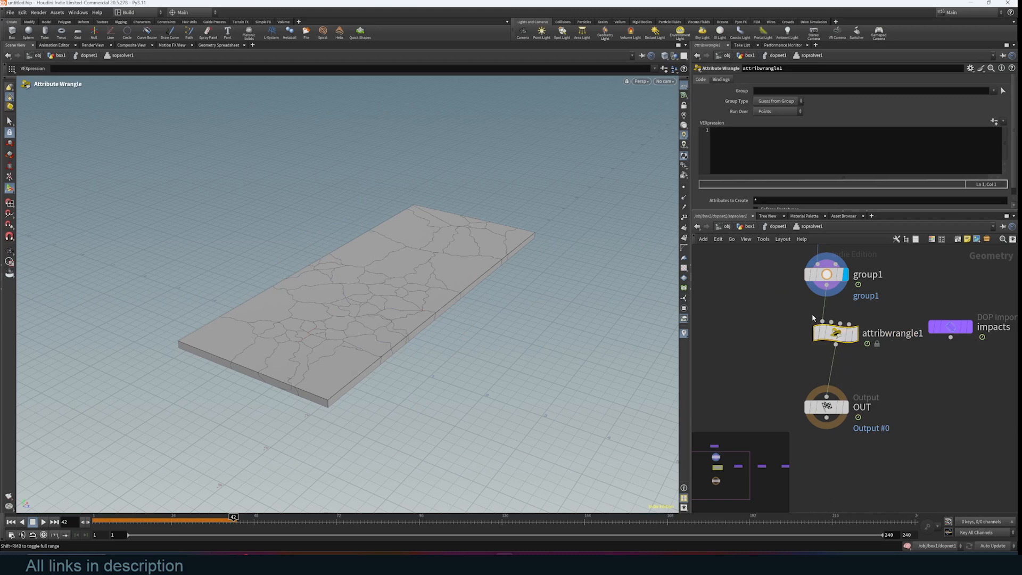
- Inspect the point attributes in dopnet1's node info, looking for active, and return to the wrangle inside the SOP solver
mouse_move(849, 342)
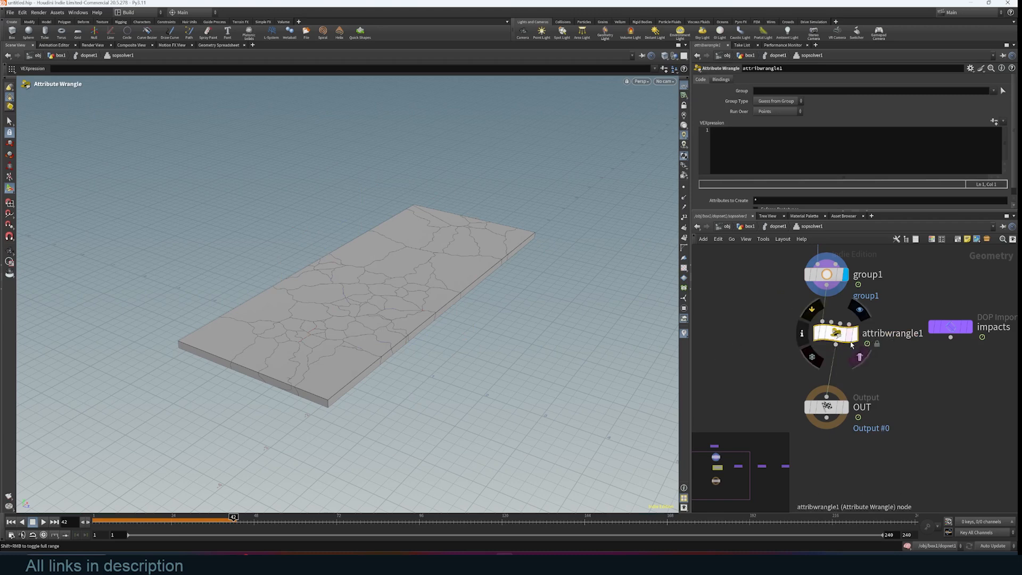
left_click(750, 228)
mouse_move(892, 334)
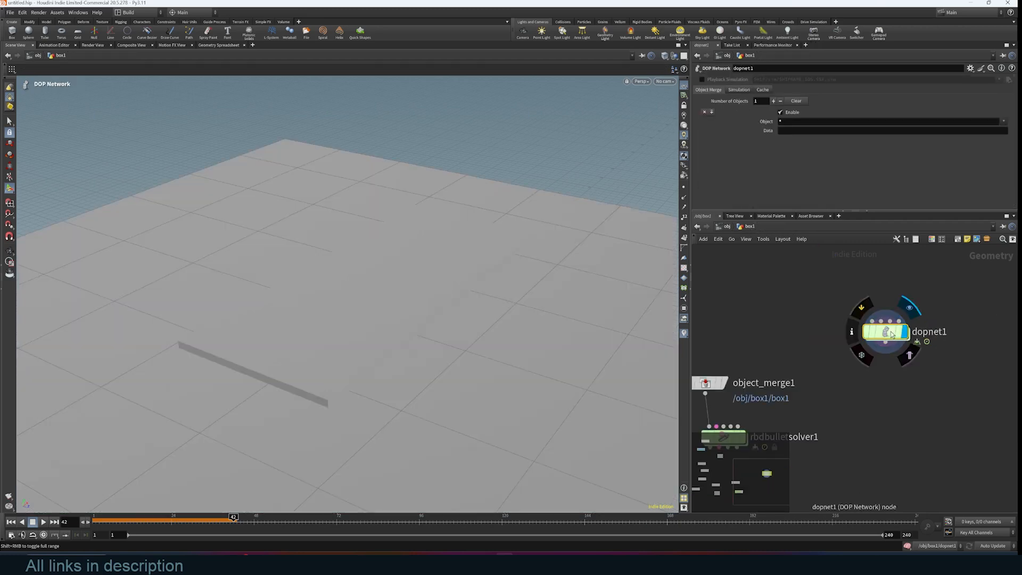
left_click(852, 331)
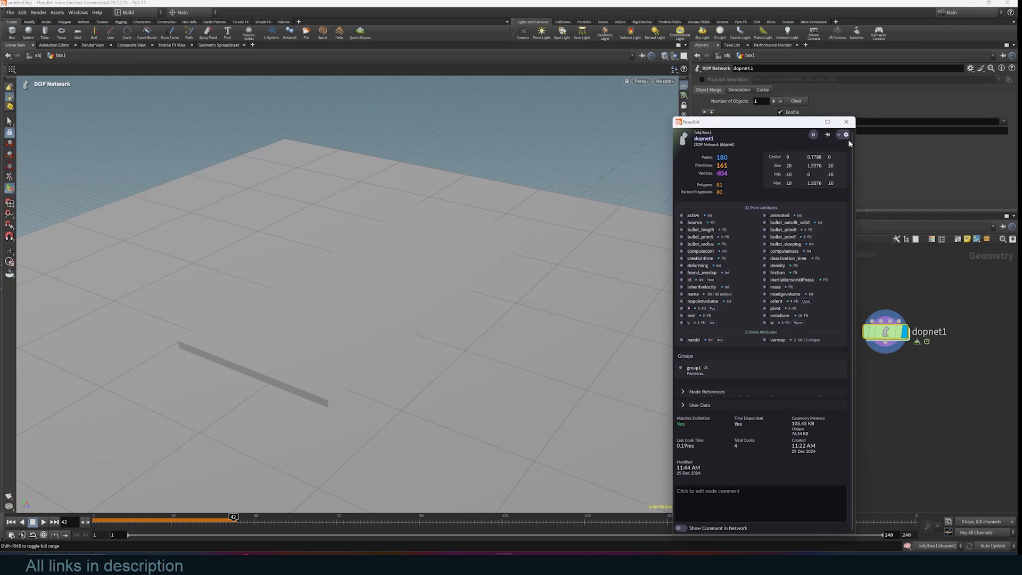
left_click(846, 122)
double_click(885, 331)
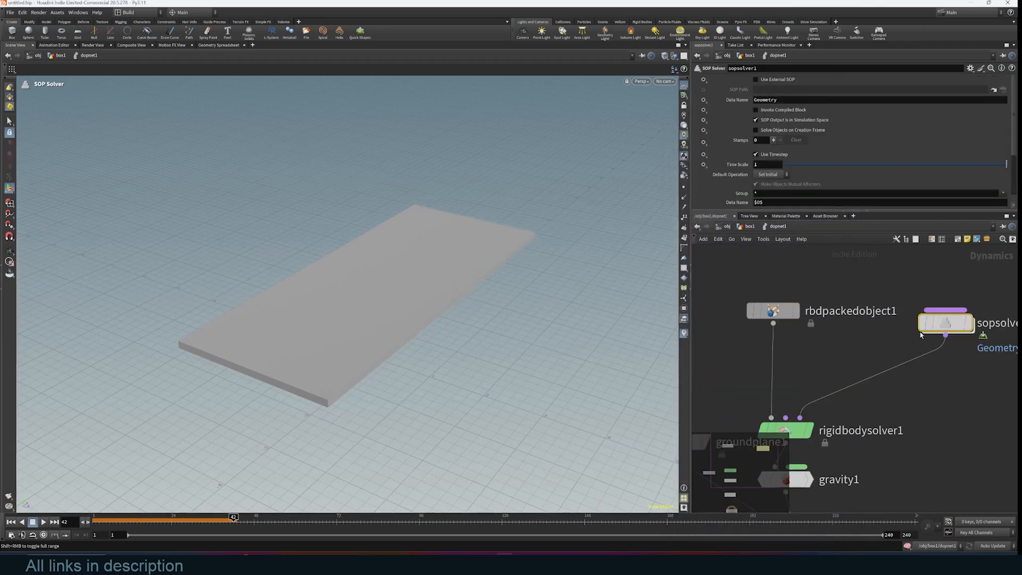
double_click(942, 325)
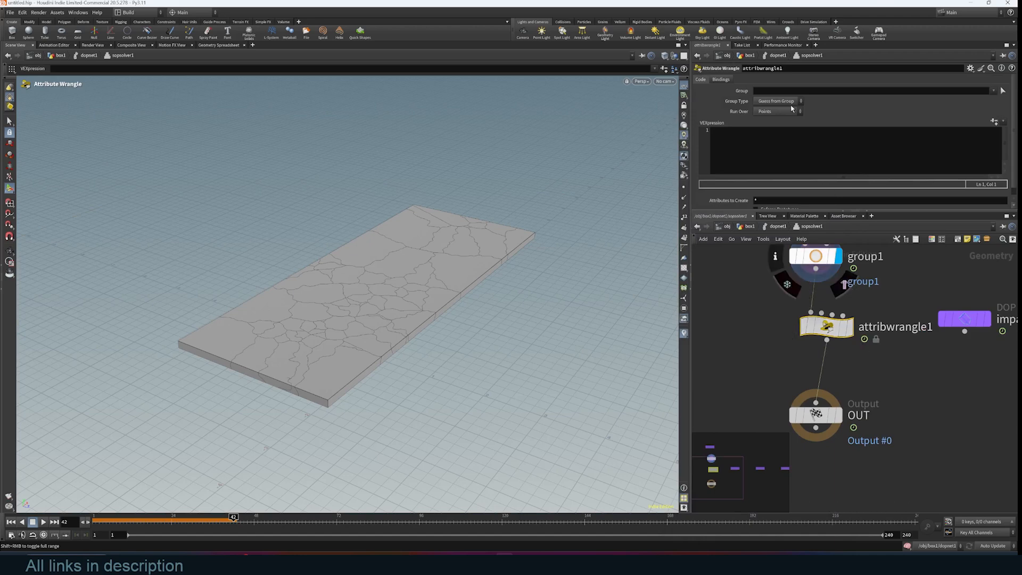
left_click(796, 167)
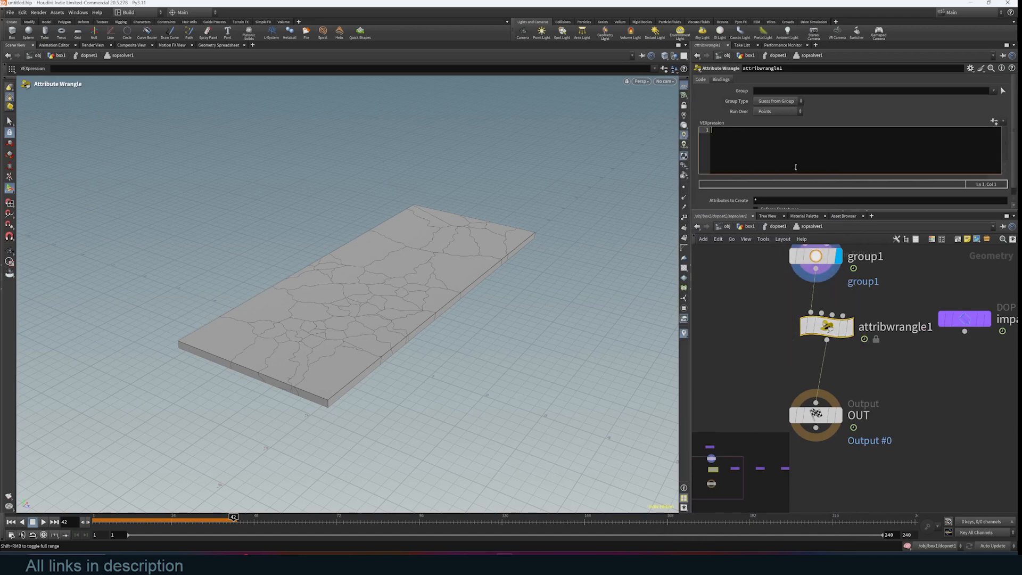
left_click(750, 227)
left_click(854, 332)
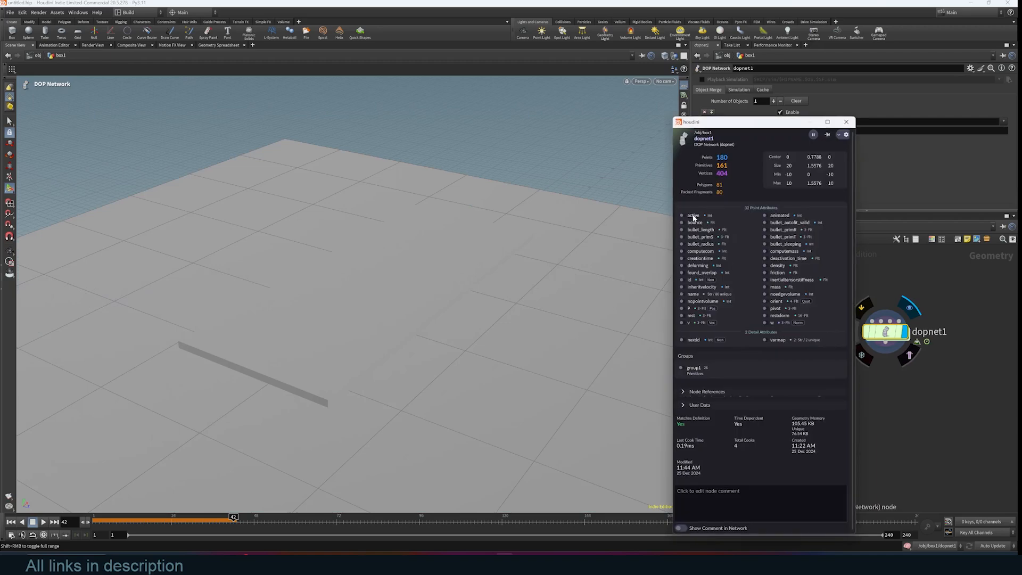
double_click(885, 331)
double_click(945, 323)
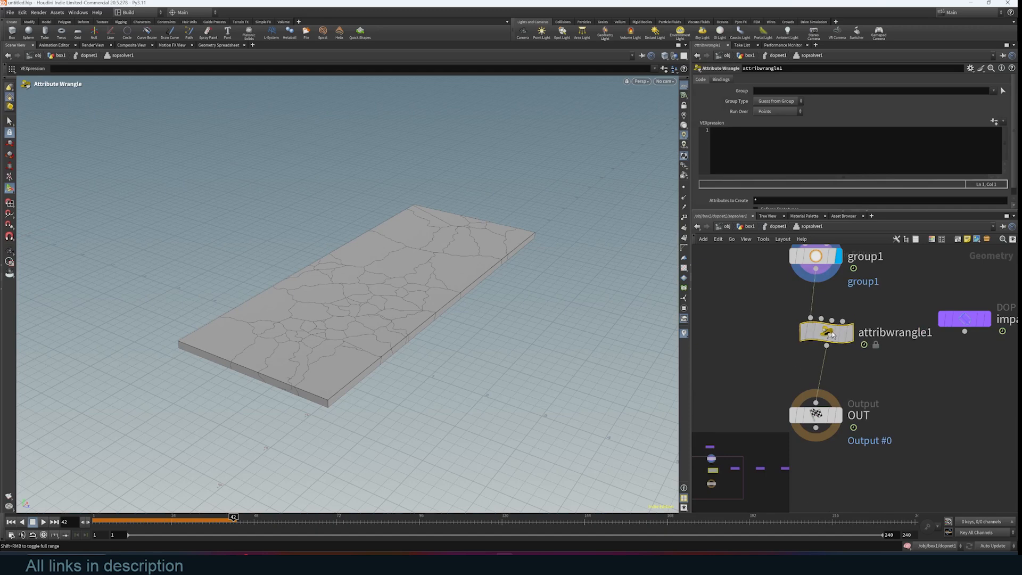
- Enter the VEX code i@active =1; in the Attribute Wrangle and place its node in line above OUT
type("@act")
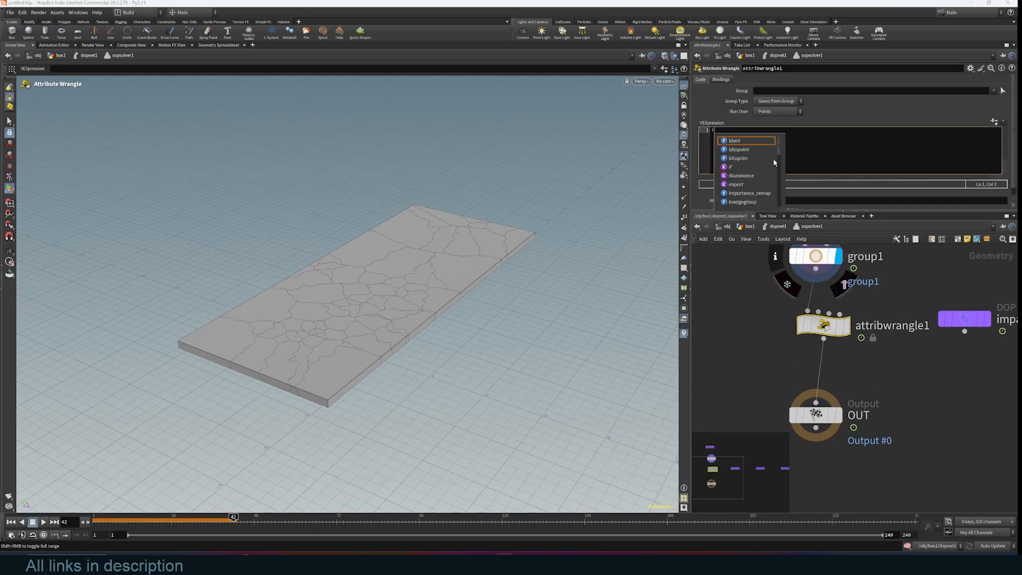
type("i@a")
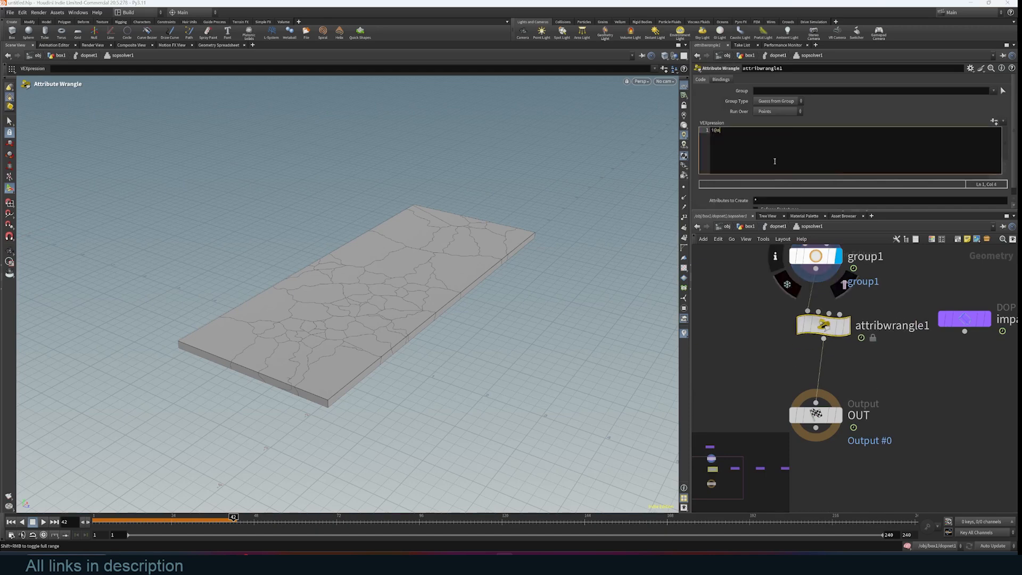
type(" -")
left_click(757, 282)
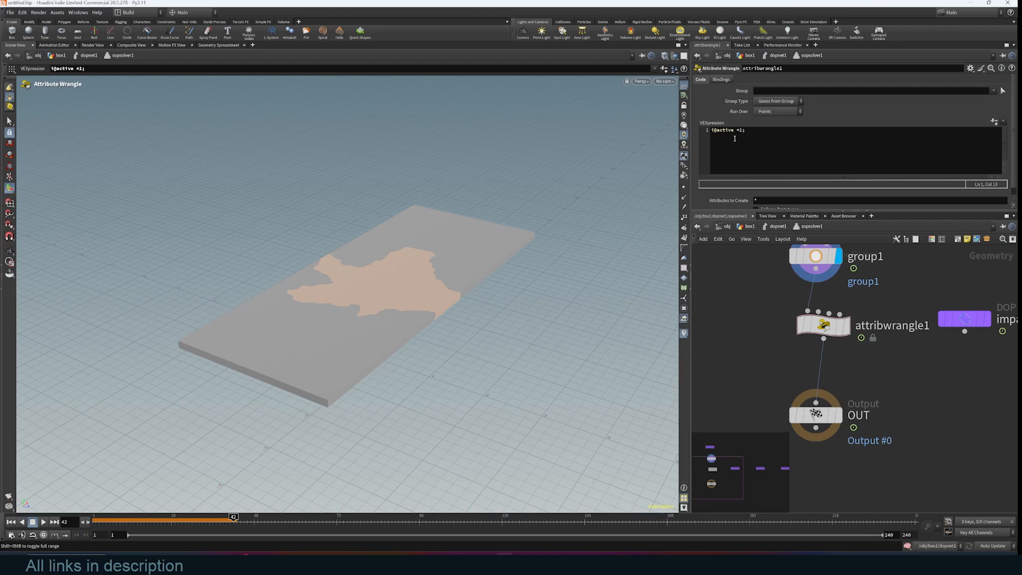
left_click(838, 333)
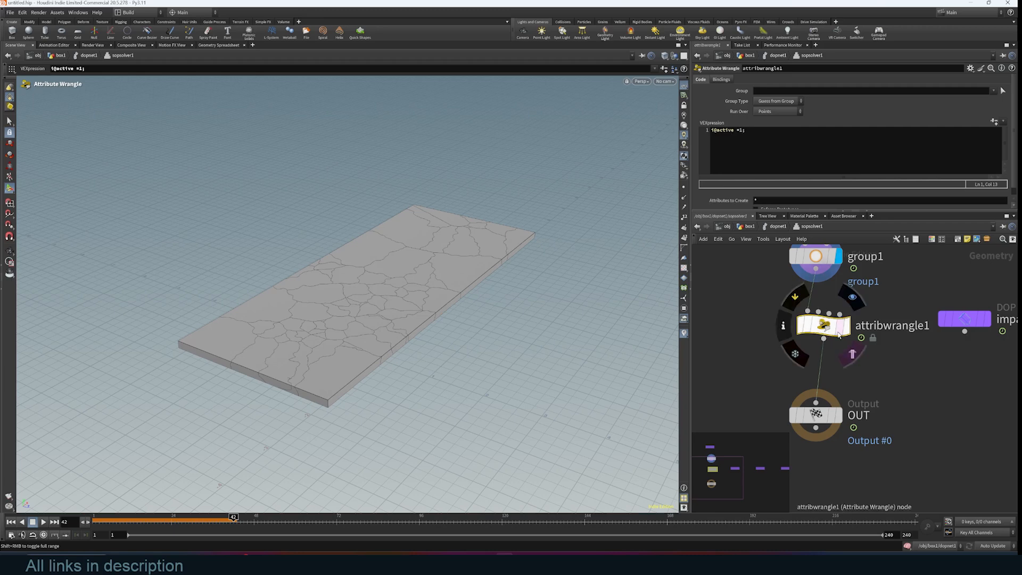
left_click_drag(847, 330, 822, 319)
left_click(748, 136)
key("ctrl+a")
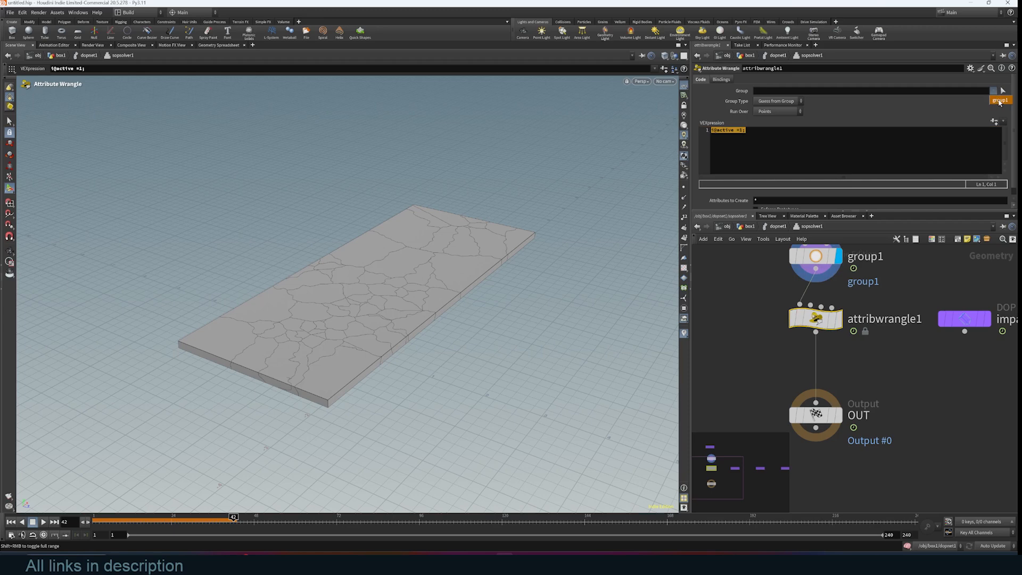
- Rename the group made by the group1 node to selected_active
left_click(816, 257)
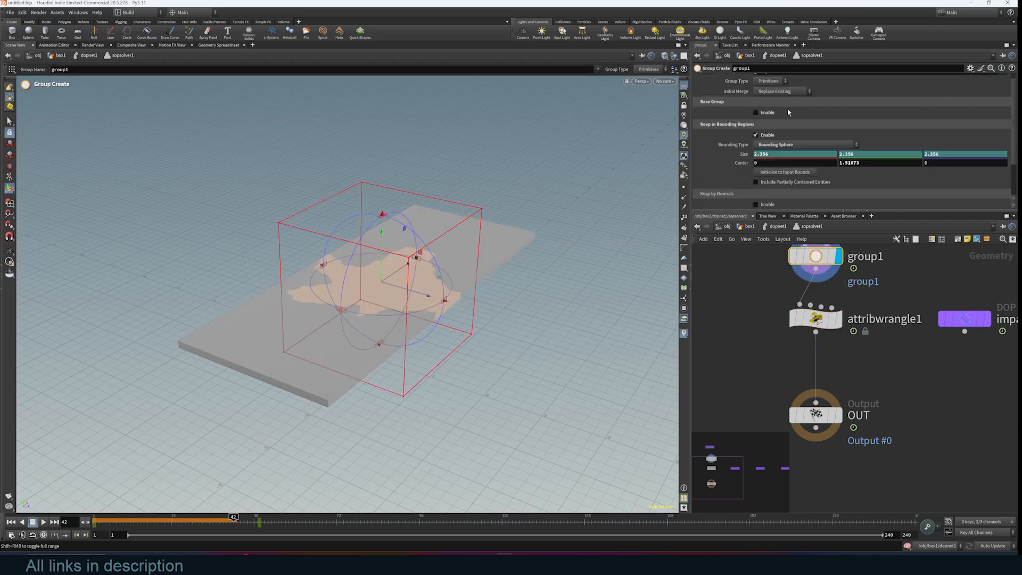
scroll(790, 91, "up", 1)
double_click(781, 79)
type("selected_active")
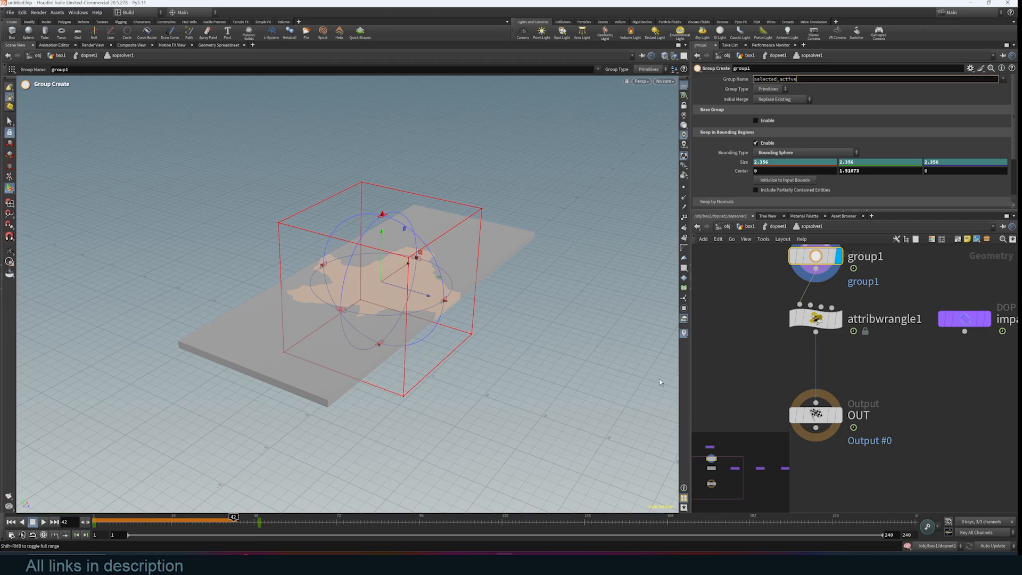
key("Return")
- Restrict the Attribute Wrangle to the selected_active group
left_click(815, 318)
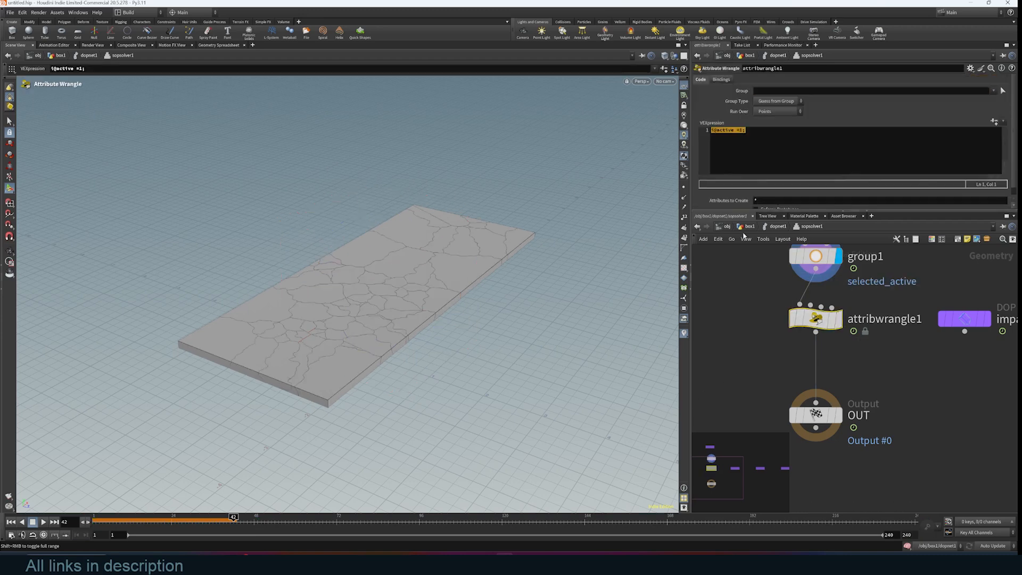
left_click(994, 92)
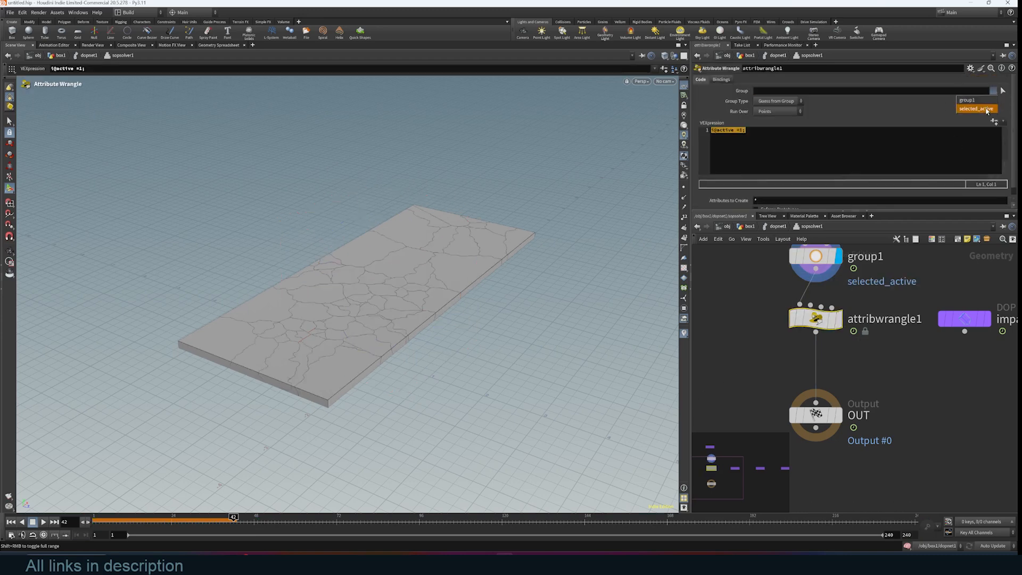
left_click(977, 105)
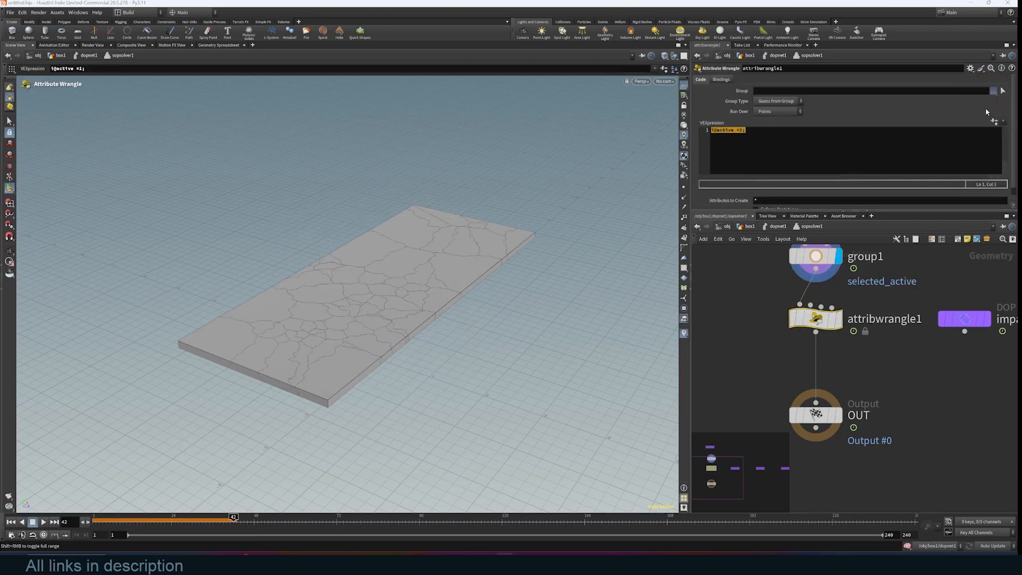
left_click(852, 339)
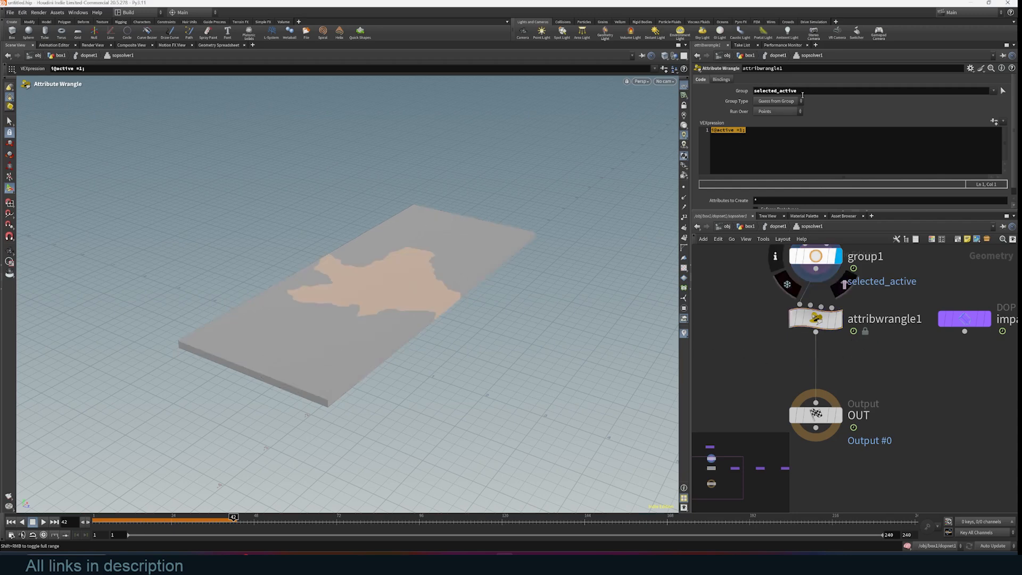
- Display the OUT node, go up to the DOP network and play the simulation from frame 1
scroll(890, 361, "down", 4)
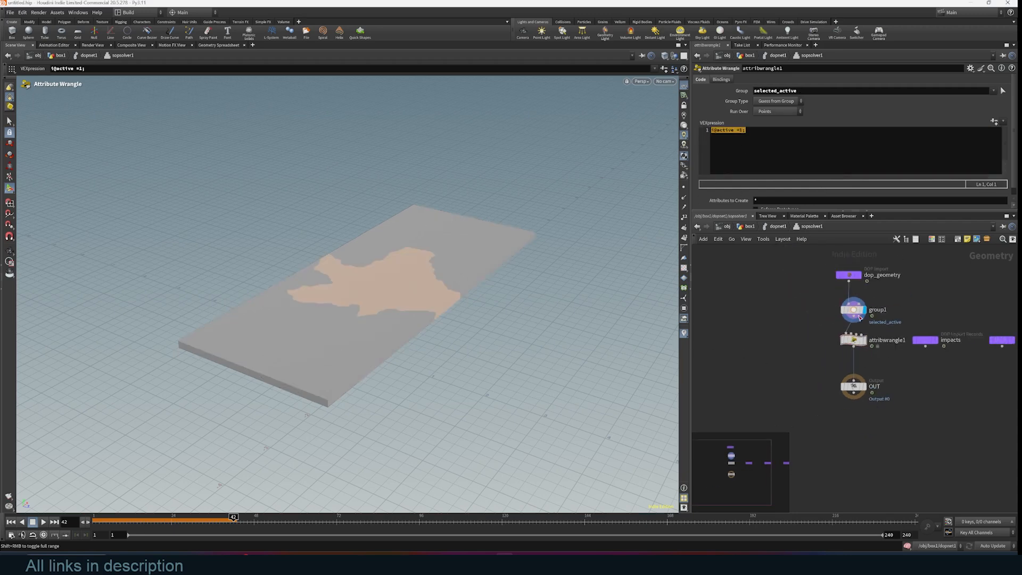
left_click(863, 388)
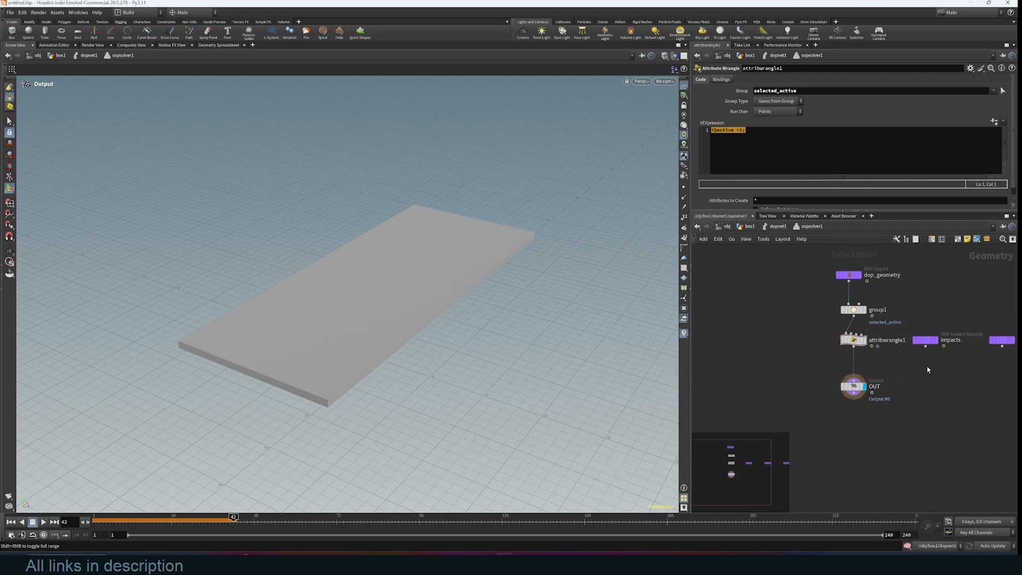
left_click(778, 226)
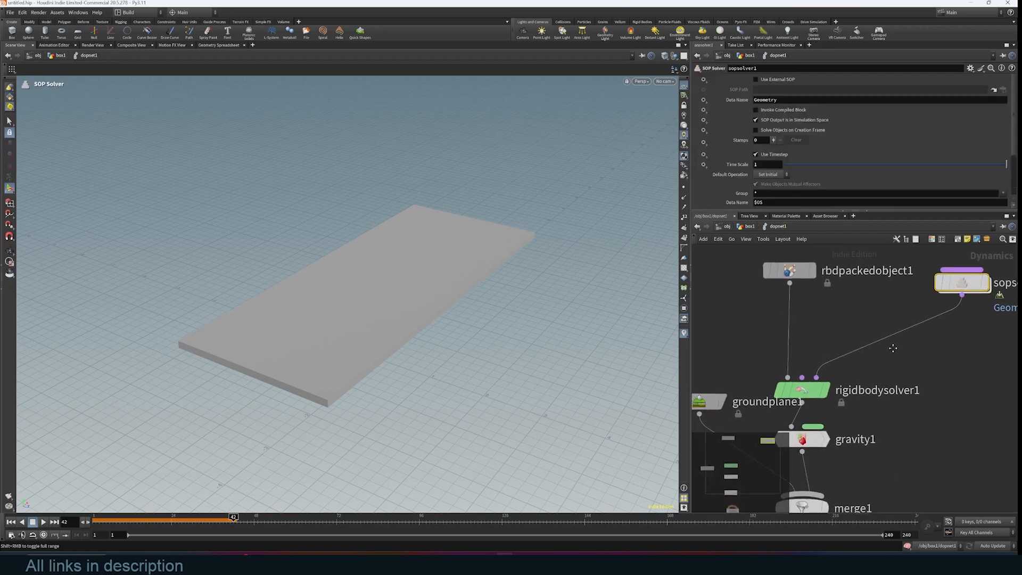
left_click(10, 522)
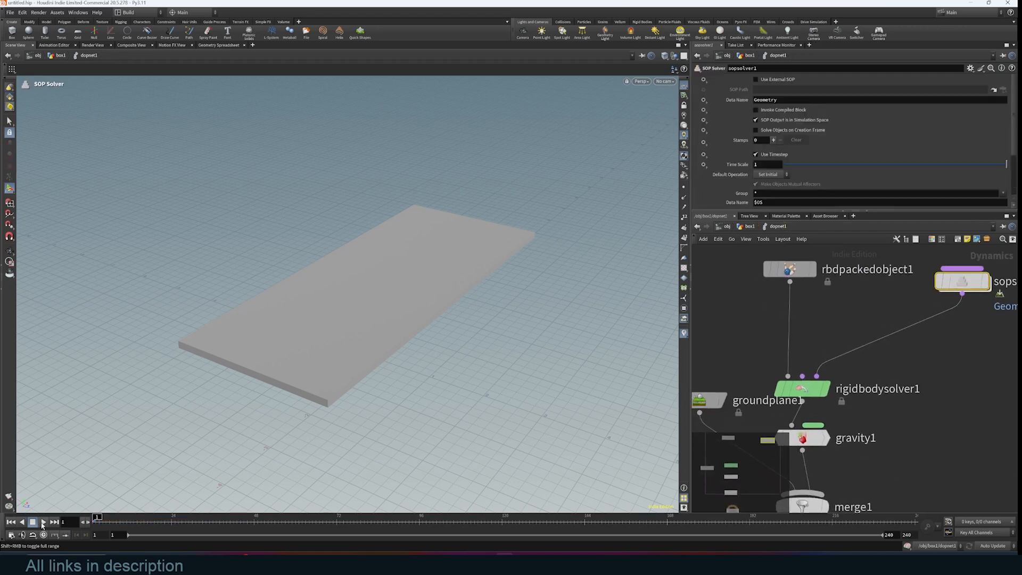
left_click(43, 525)
left_click(42, 522)
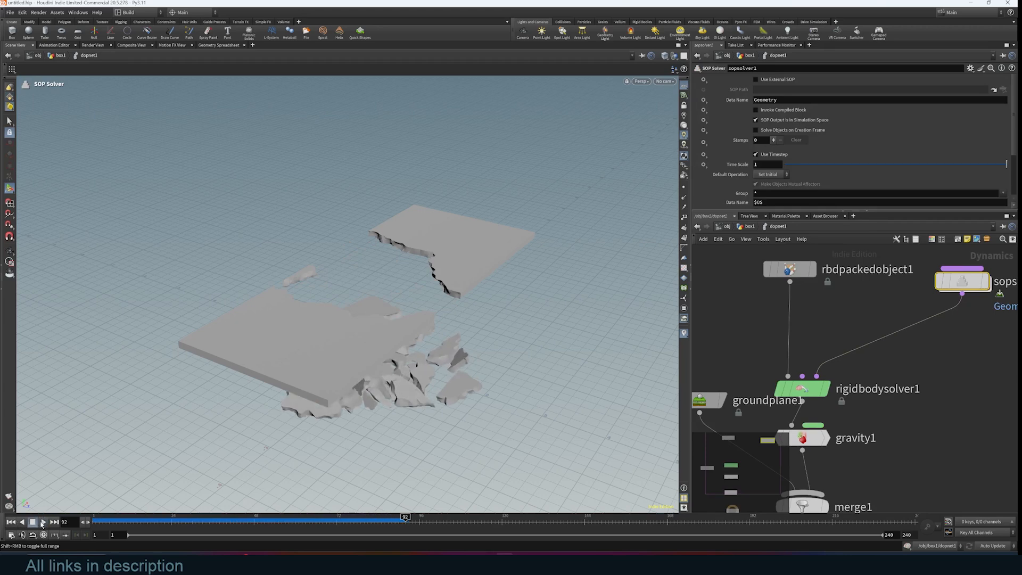
- Return to frame 1, open the SOP Solver network and display its group1 node
left_click(13, 523)
double_click(962, 281)
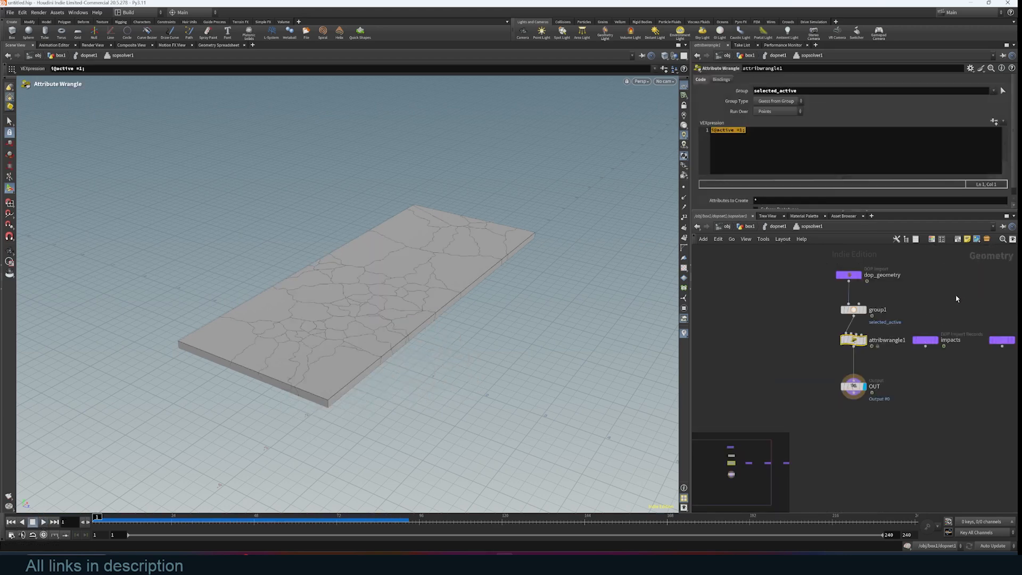
scroll(899, 334, "up", 4)
middle_click_drag(899, 334, 888, 387)
left_click(822, 351)
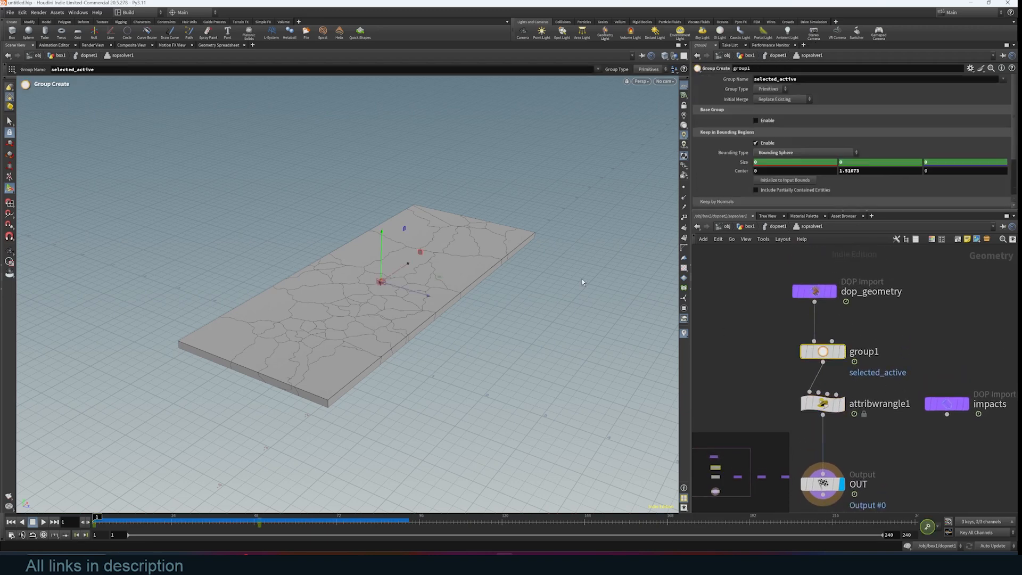
left_click_drag(159, 240, 426, 336, "alt")
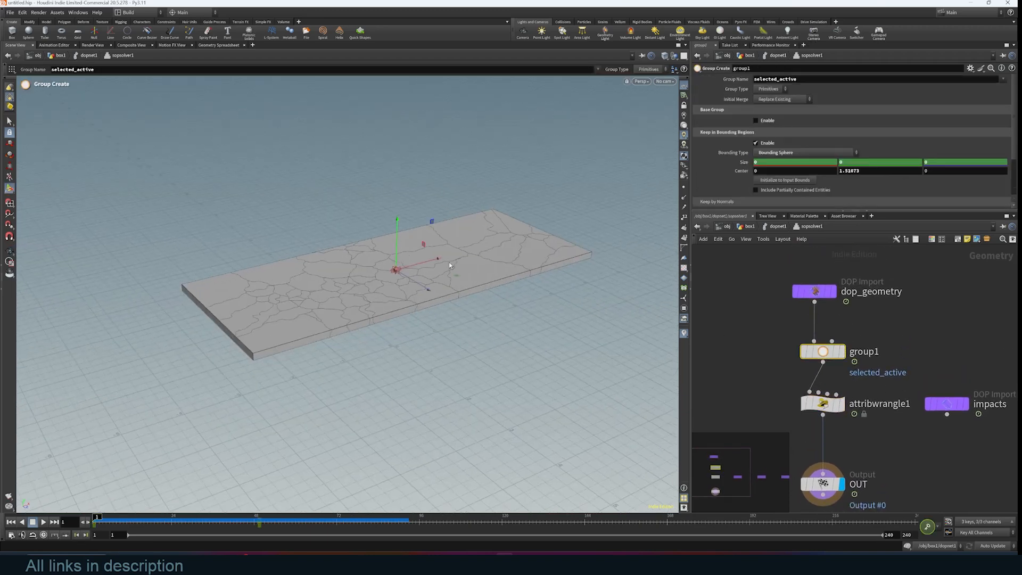
left_click(842, 351)
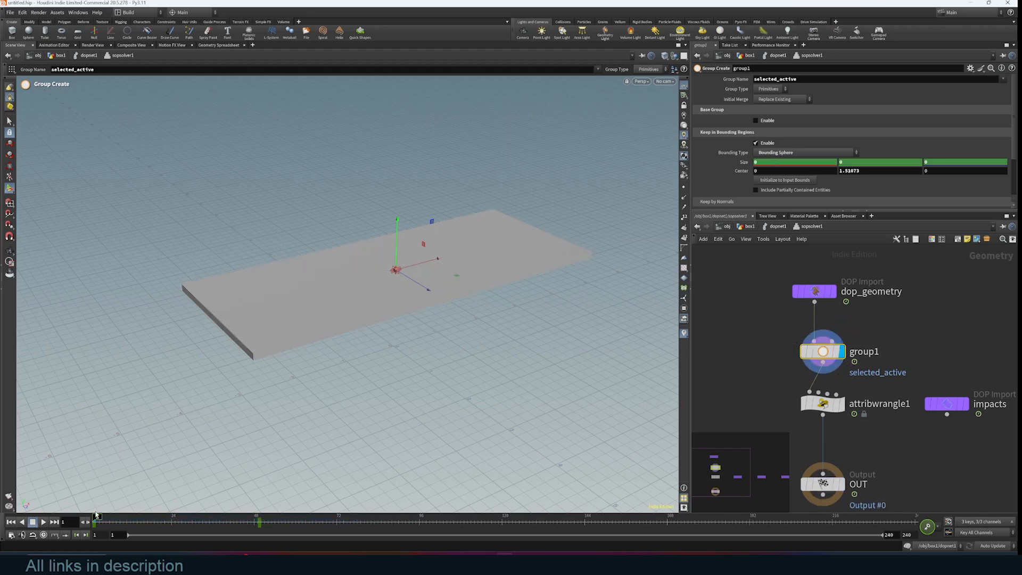
- Animate the bounding sphere's center by keyframing X at about 3.93 on frame 1 and 0.243577 on frame 49
left_click_drag(440, 263, 592, 212)
left_click(745, 171, "alt")
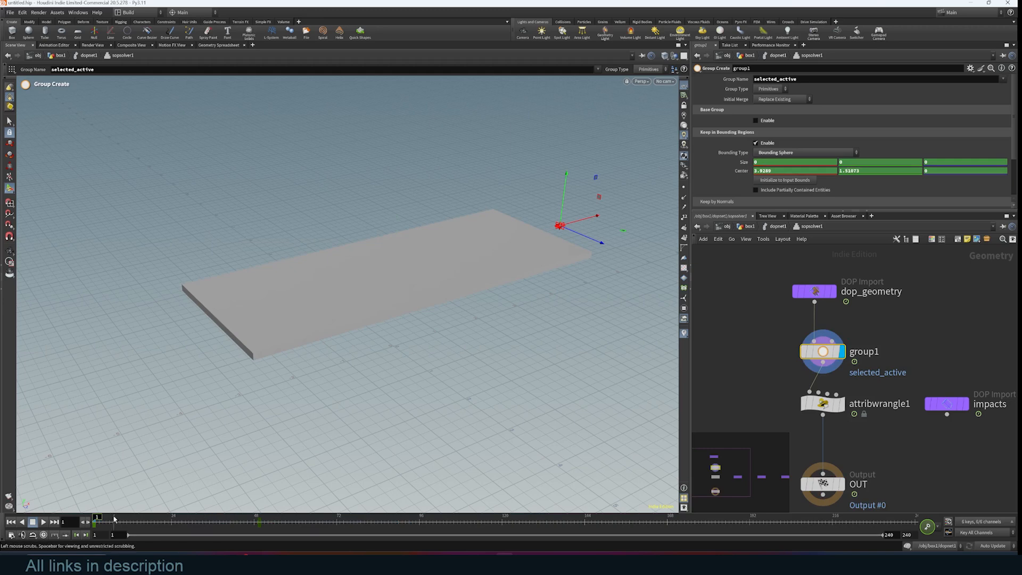
left_click_drag(103, 517, 271, 517)
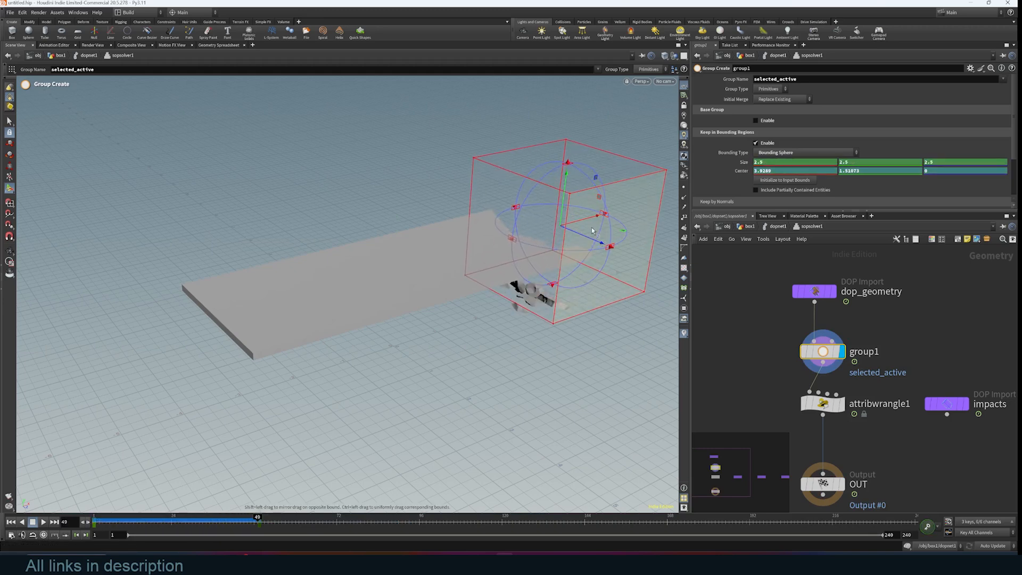
left_click_drag(593, 230, 450, 256)
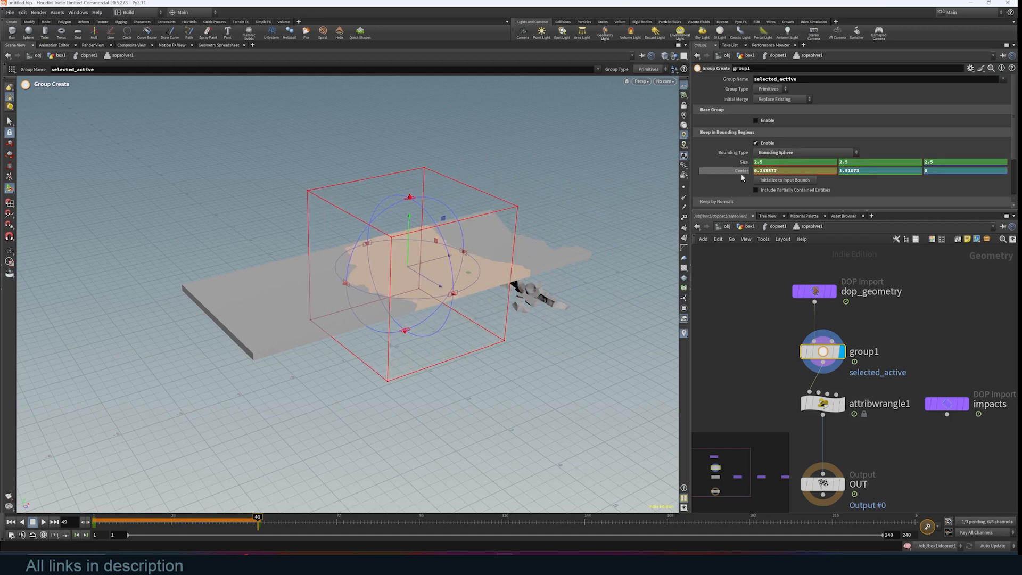
mouse_move(744, 175)
middle_mouse_down()
mouse_move(710, 173)
mouse_move(737, 161)
middle_mouse_up()
key("ctrl+z")
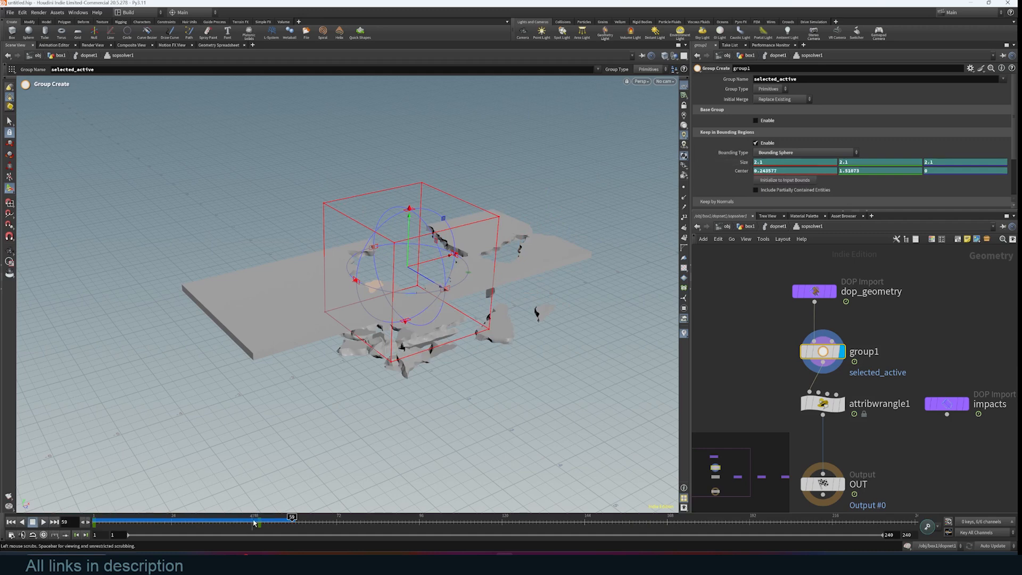
- At frame 50, delete the animation channels on the bounding sphere's Size, leaving it fixed at 2.1
left_click_drag(294, 516, 261, 516)
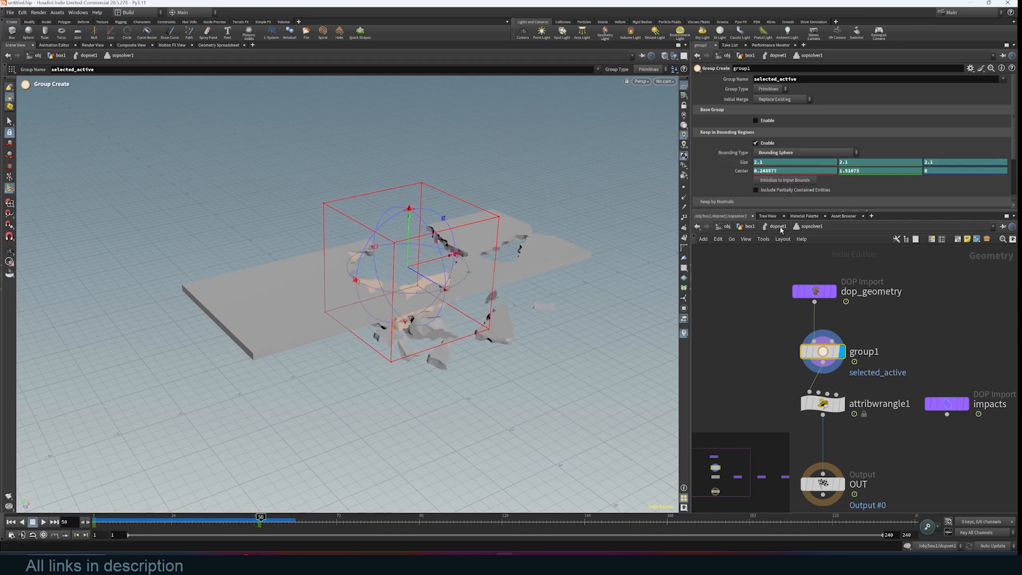
right_click(755, 164)
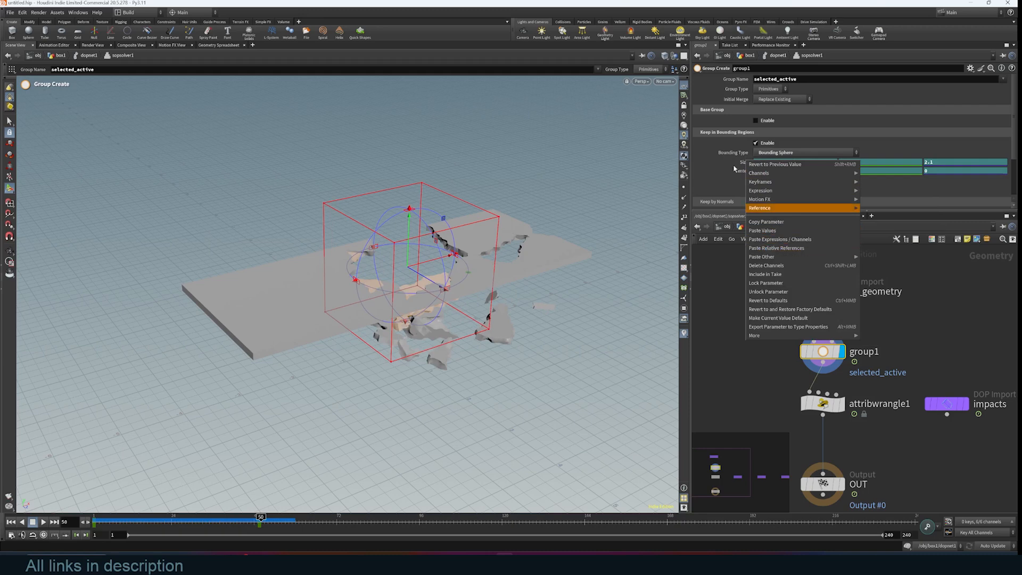
left_click(757, 265)
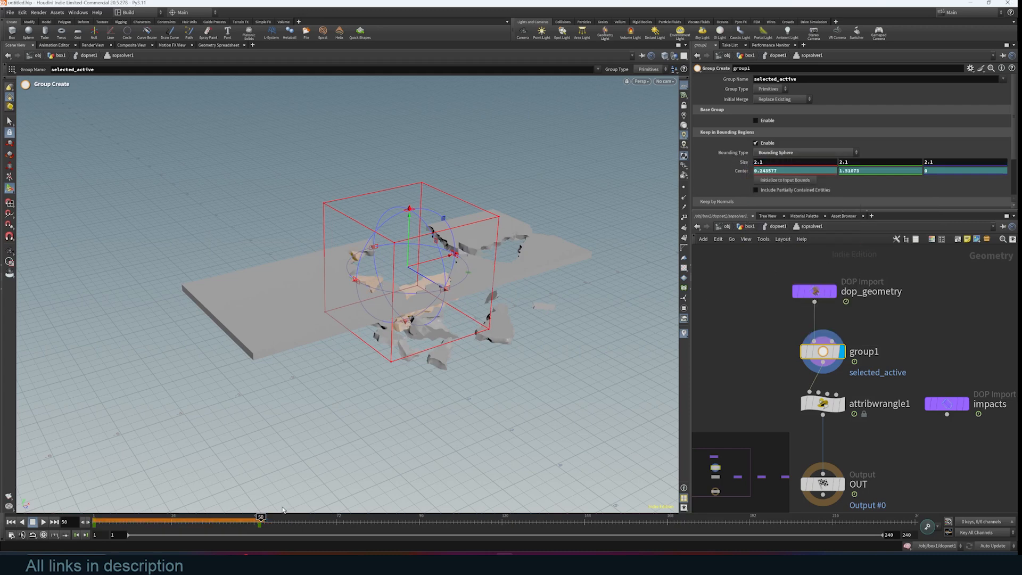
- Play the simulation from frame 1 with the moving bounding sphere and rewind it
left_click(10, 521)
left_click(44, 521)
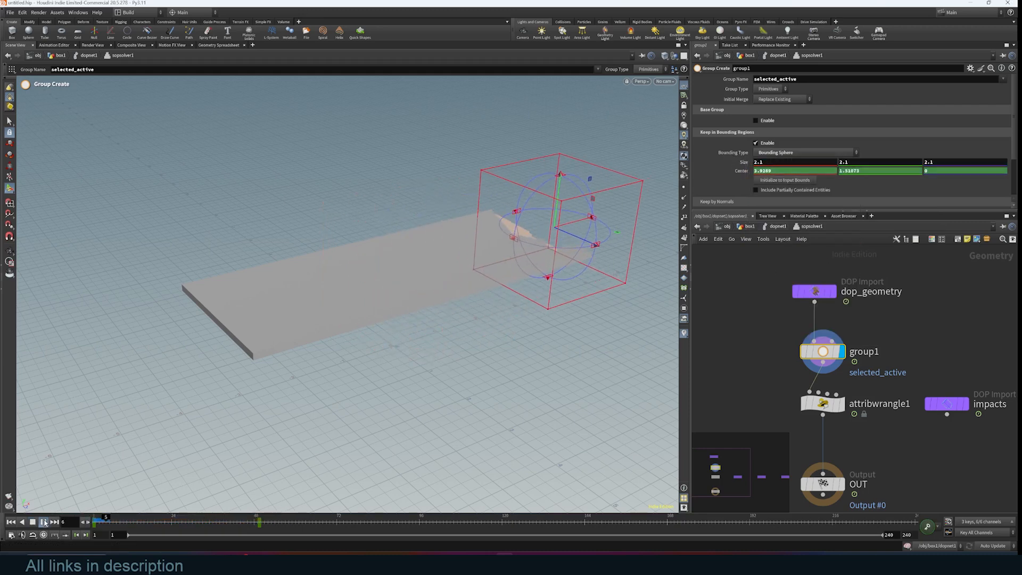
left_click(13, 522)
left_click(913, 316)
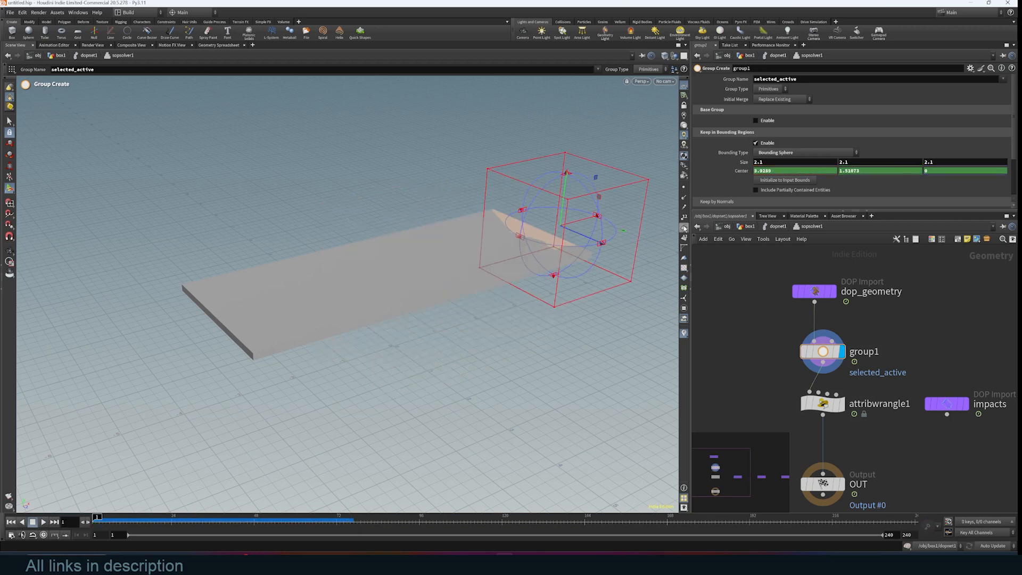
- Go up to the box1 network, select the rbdmaterialfracture1 node and display explodedview1
left_click(746, 227)
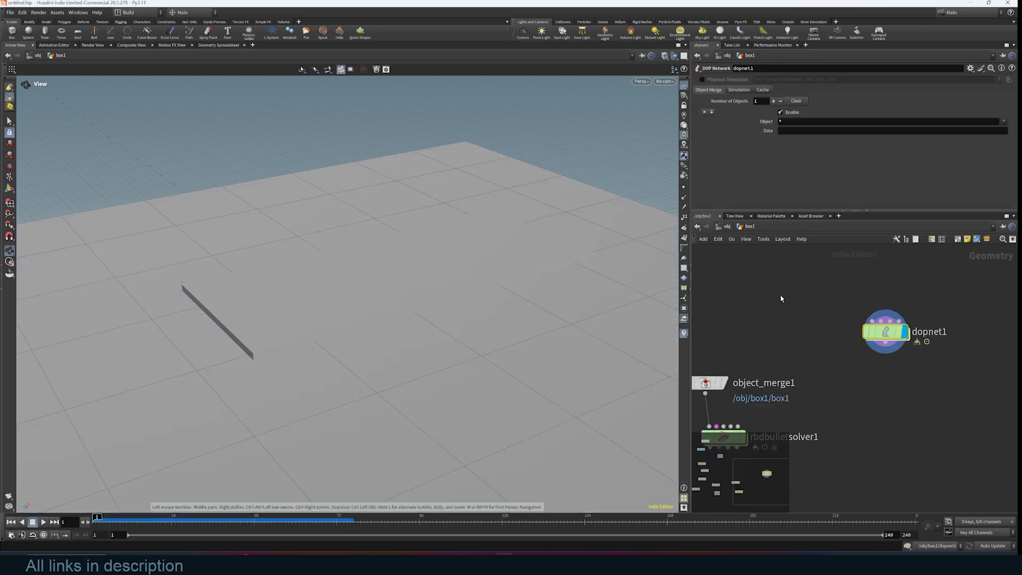
scroll(756, 314, "down", 5)
scroll(739, 319, "up", 7)
middle_click_drag(816, 278, 754, 495)
middle_click_drag(870, 349, 874, 387)
left_click(842, 372)
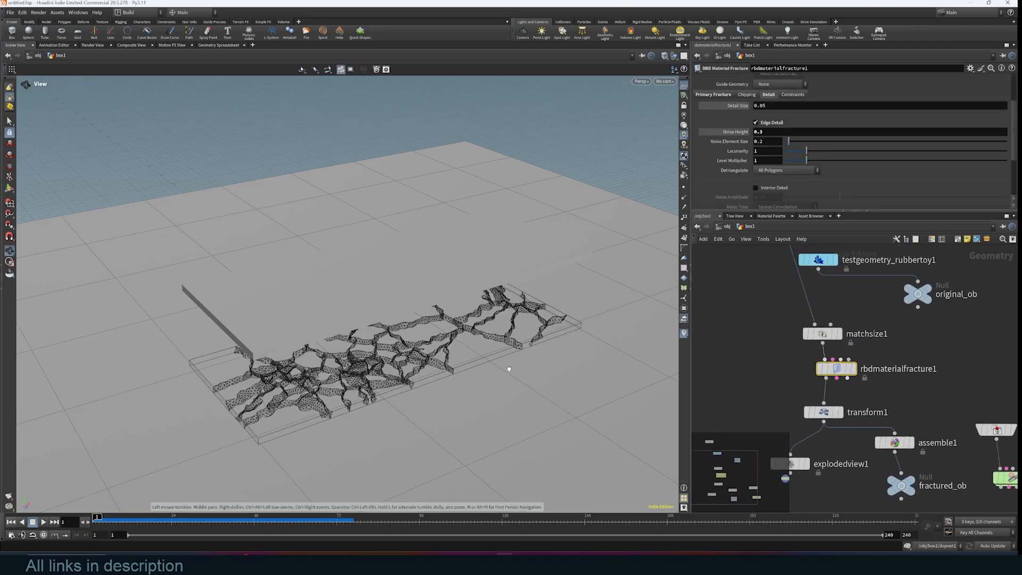
left_click_drag(502, 372, 534, 347, "alt")
middle_click_drag(897, 392, 928, 355)
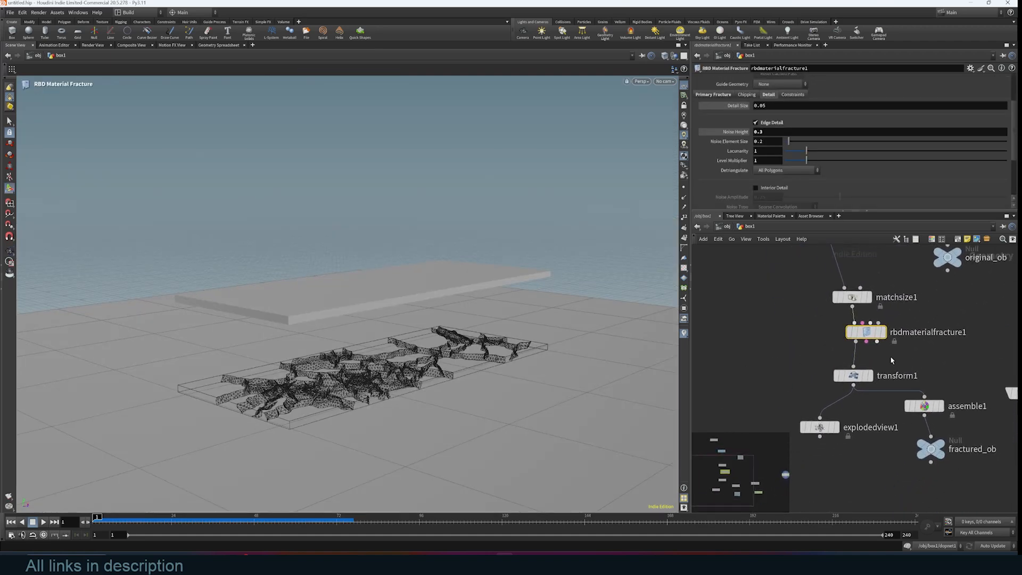
left_click(839, 426)
left_click_drag(631, 298, 605, 347, "alt")
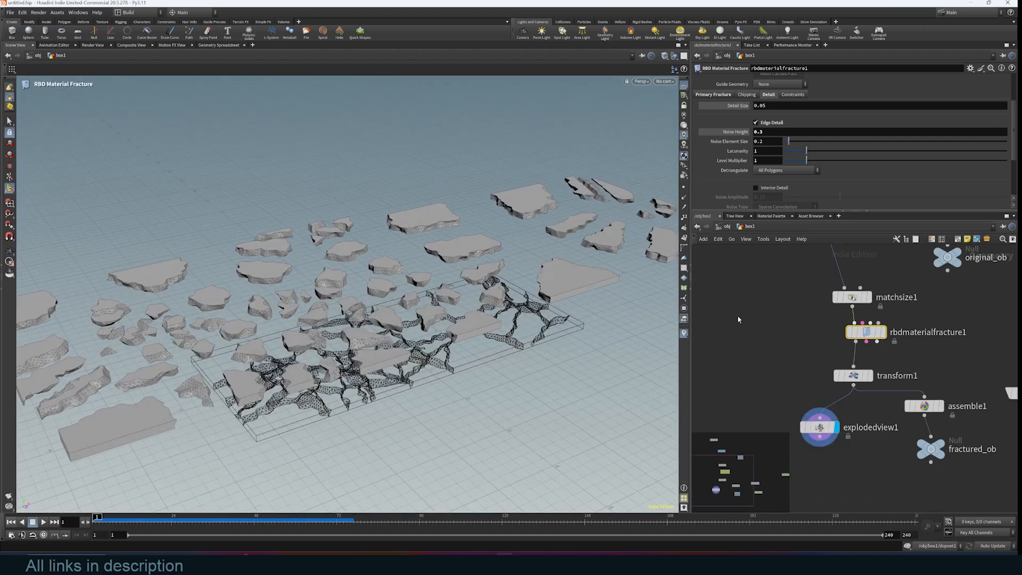
- Set the material fracture's edge Noise Height to 0.7 and its Detail Size to 0.1
double_click(761, 131)
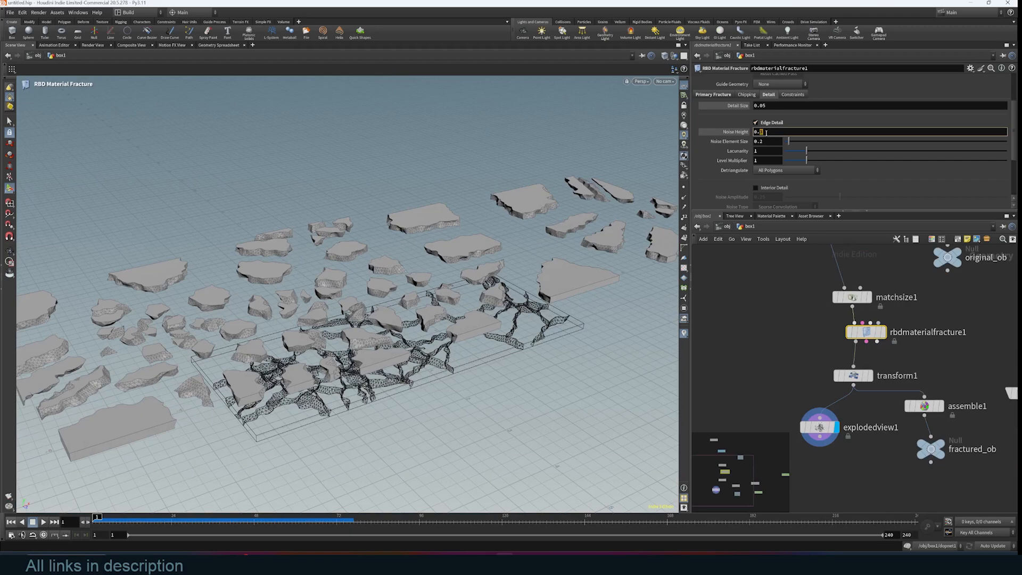
key("Return")
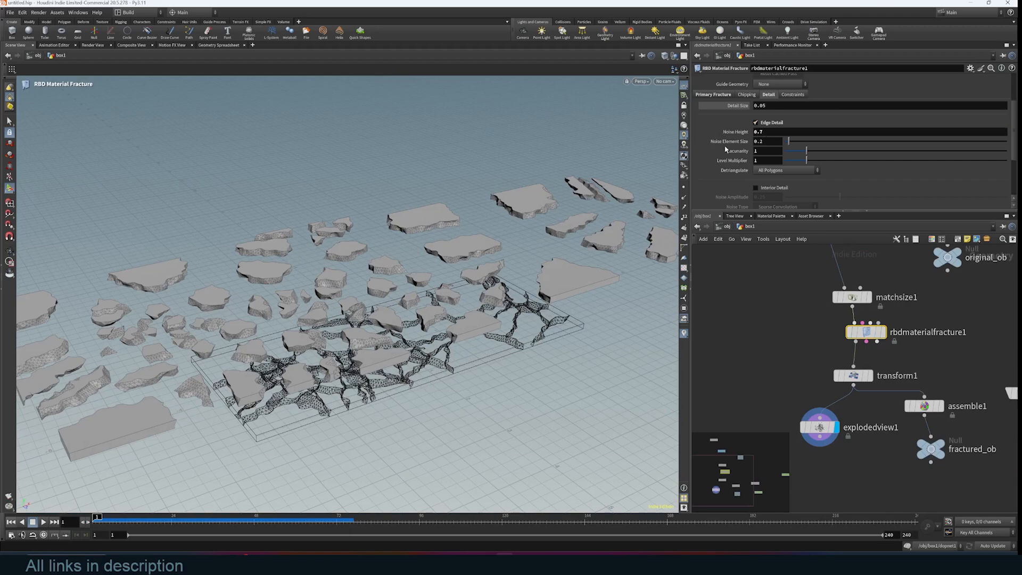
scroll(769, 156, "up", 3)
left_click(763, 156)
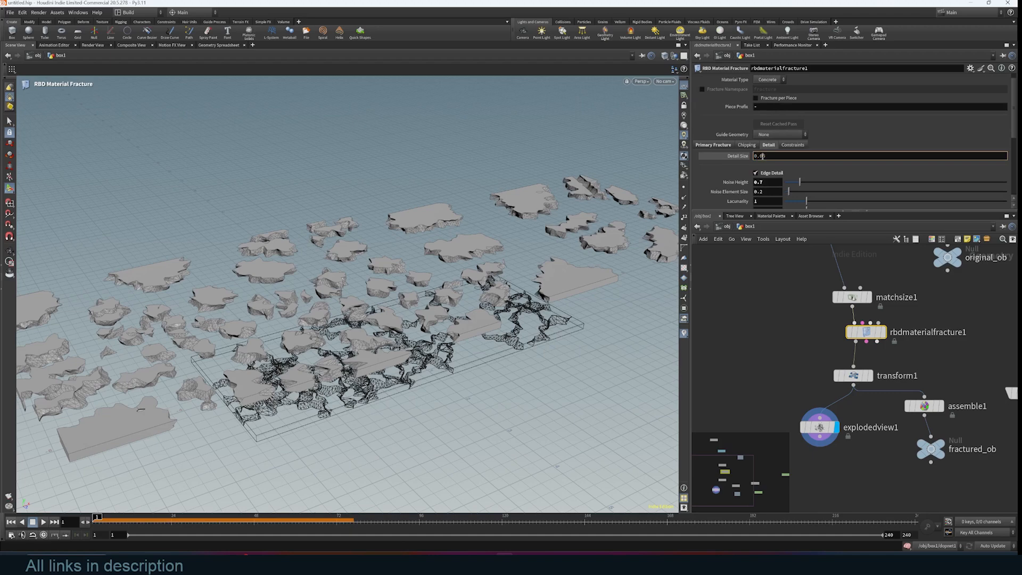
key("BackSpace")
key("BackSpace")
type("1")
key("Return")
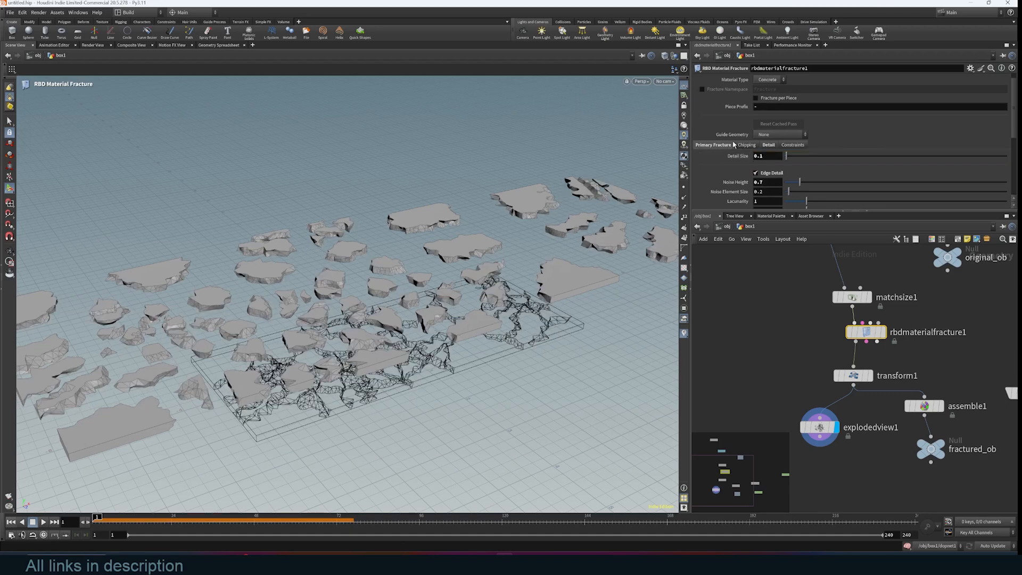
- Set the primary fracture's Scatter Points to 200
left_click(730, 144)
scroll(817, 169, "down", 2)
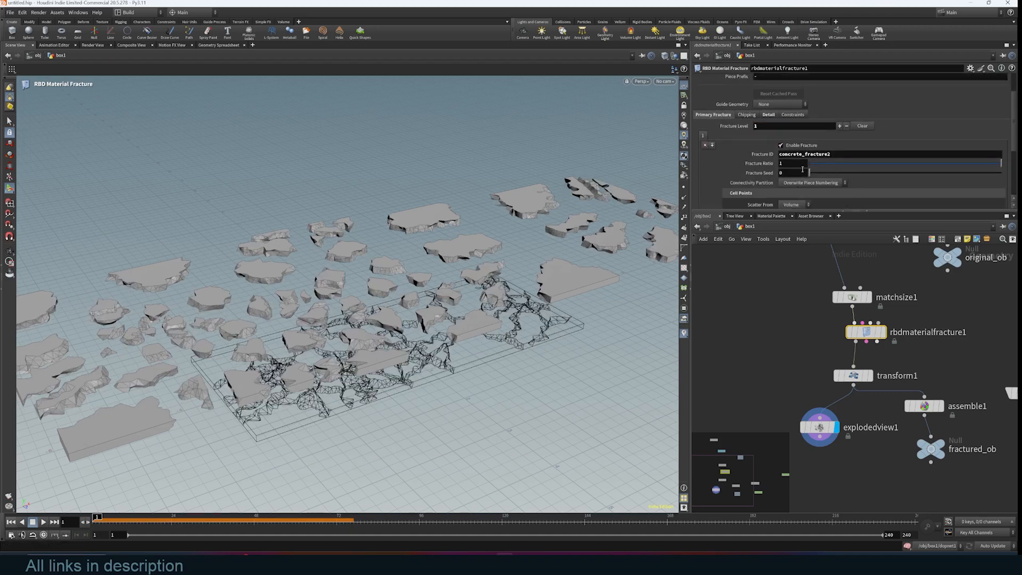
scroll(800, 169, "down", 3)
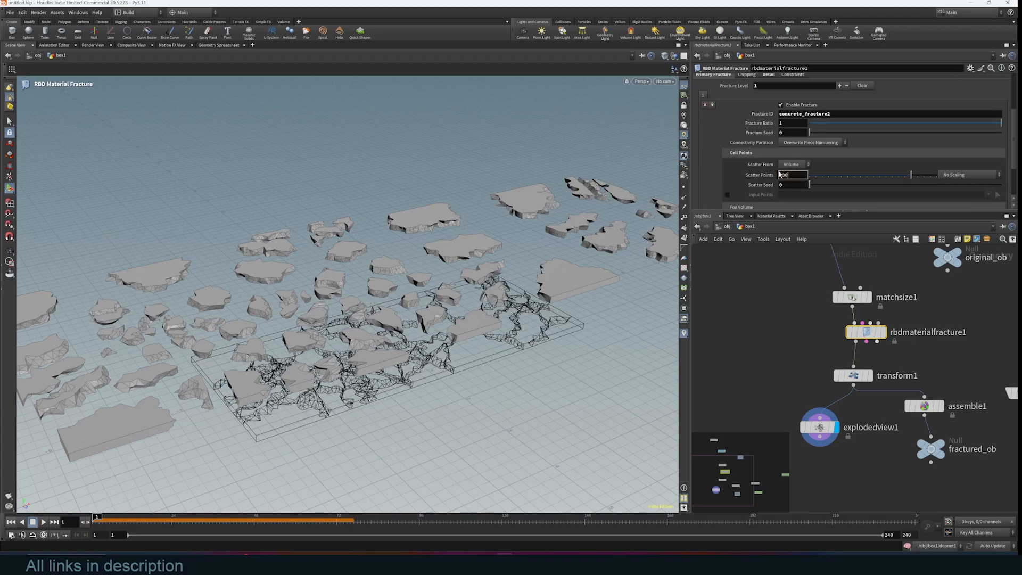
type("2")
key("Return")
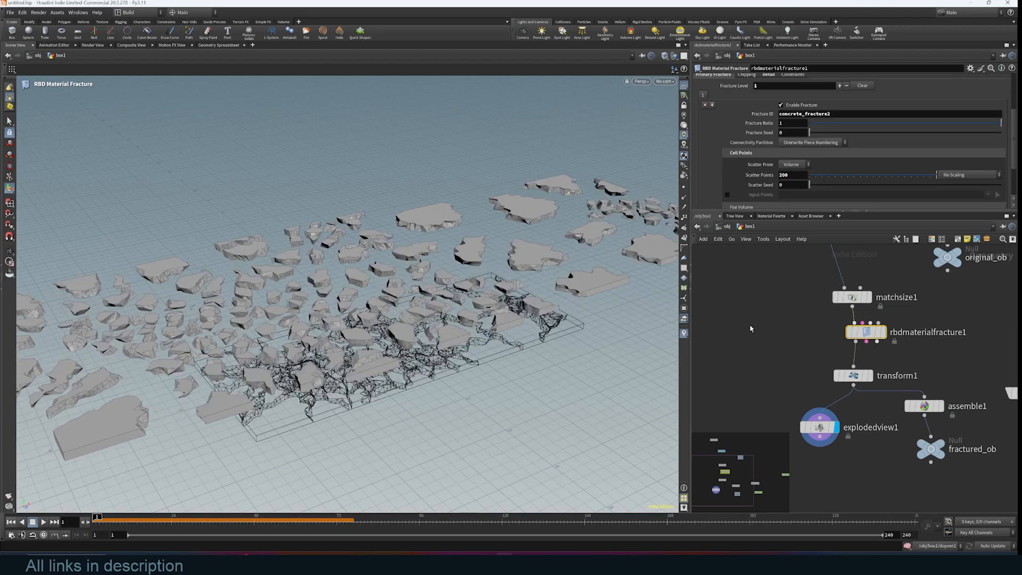
- Raise the primary Fracture Level to 2 and display the transform1 node
left_click_drag(495, 250, 443, 212, "alt")
scroll(386, 298, "down", 5)
left_click_drag(386, 304, 401, 336)
key("t")
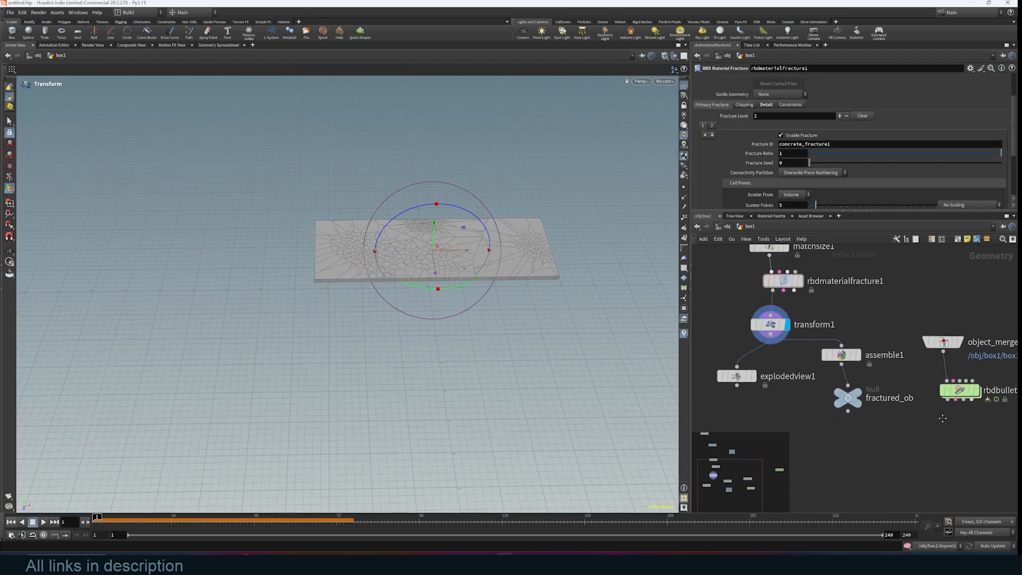
- Display the dopnet1 node to check the more finely fractured slab
middle_click_drag(942, 418, 869, 400)
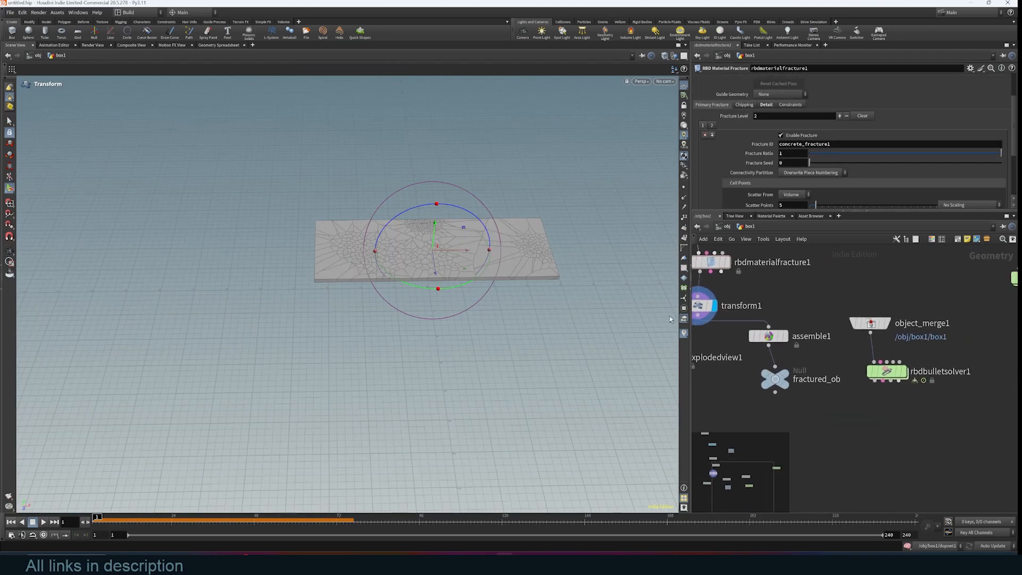
middle_click_drag(949, 331, 855, 364)
left_click(956, 311)
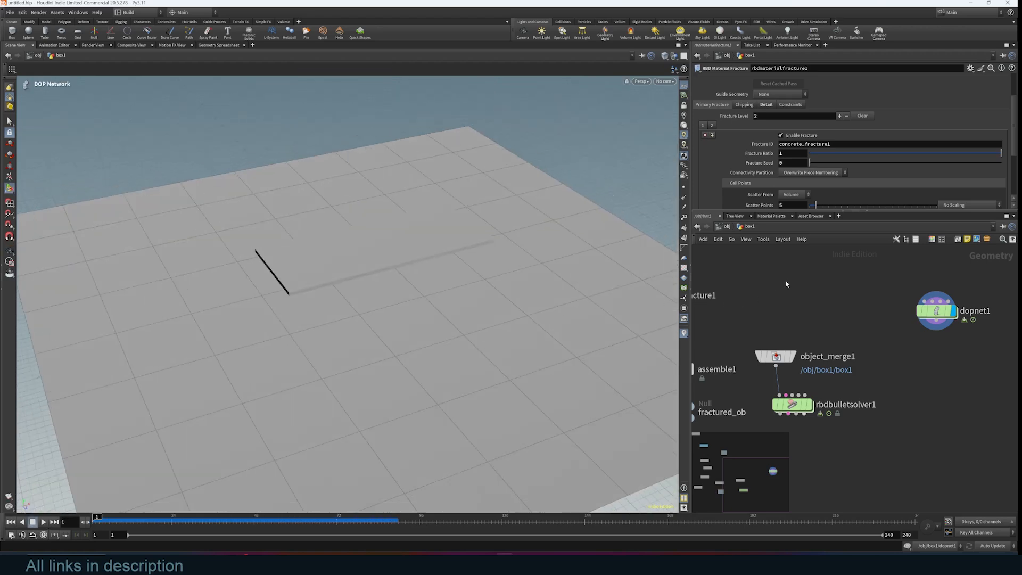
- Display testgeometry_rubbertoy1 and connect its output to matchsize1 in place of box1
middle_click_drag(745, 258, 922, 352)
middle_click_drag(812, 319, 843, 367)
left_click_drag(817, 332, 835, 290)
left_click(850, 290)
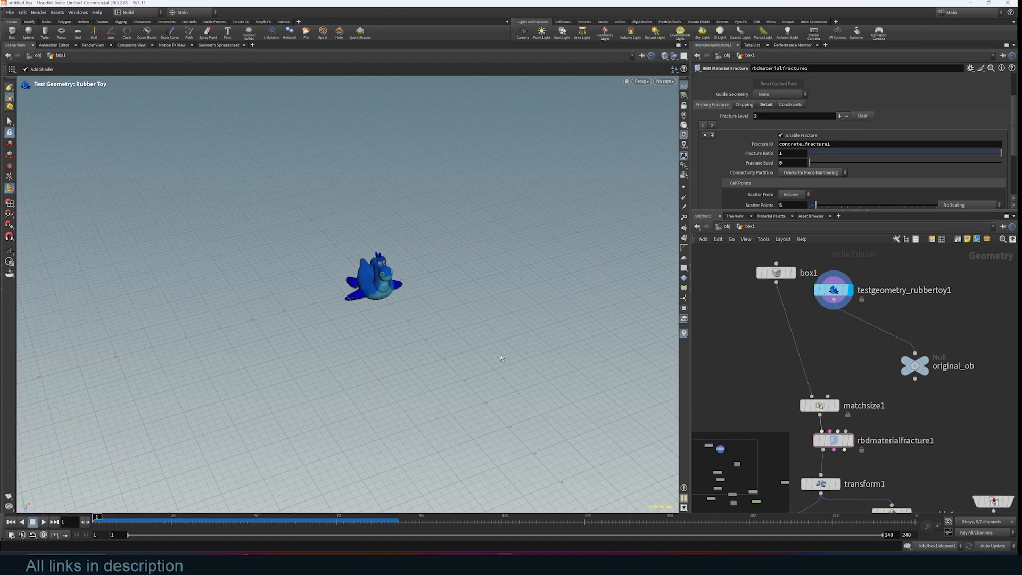
scroll(474, 223, "up", 4)
left_click_drag(474, 224, 420, 299, "alt")
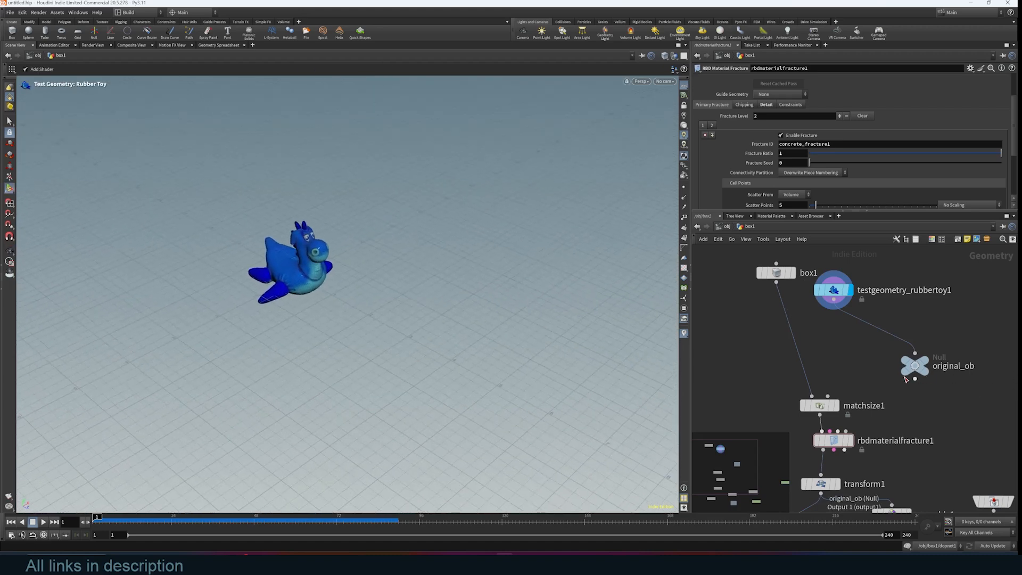
left_click_drag(834, 299, 809, 394)
middle_click_drag(854, 391, 842, 342)
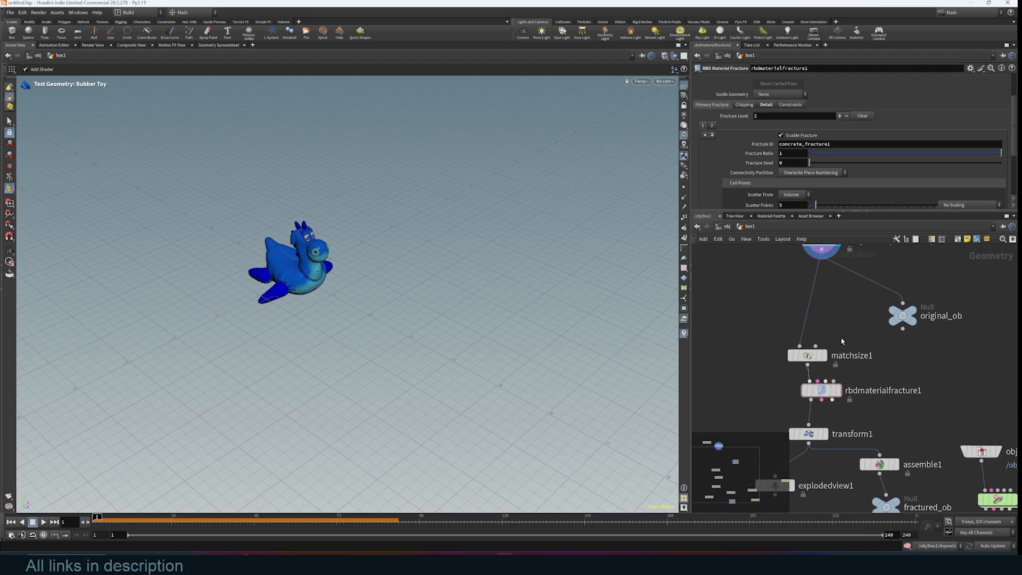
- Display explodedview1 and inspect the fractured pieces of the rubber toy from several angles
scroll(756, 381, "down", 2)
middle_click_drag(839, 390, 831, 342)
scroll(865, 339, "up", 1)
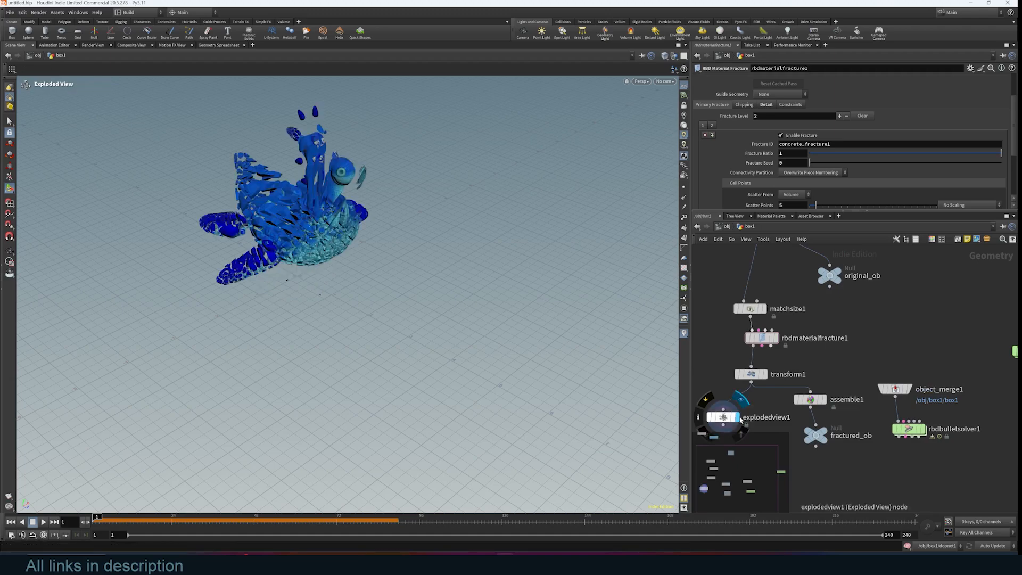
left_click_drag(639, 324, 418, 317, "alt")
middle_click_drag(849, 374, 825, 393)
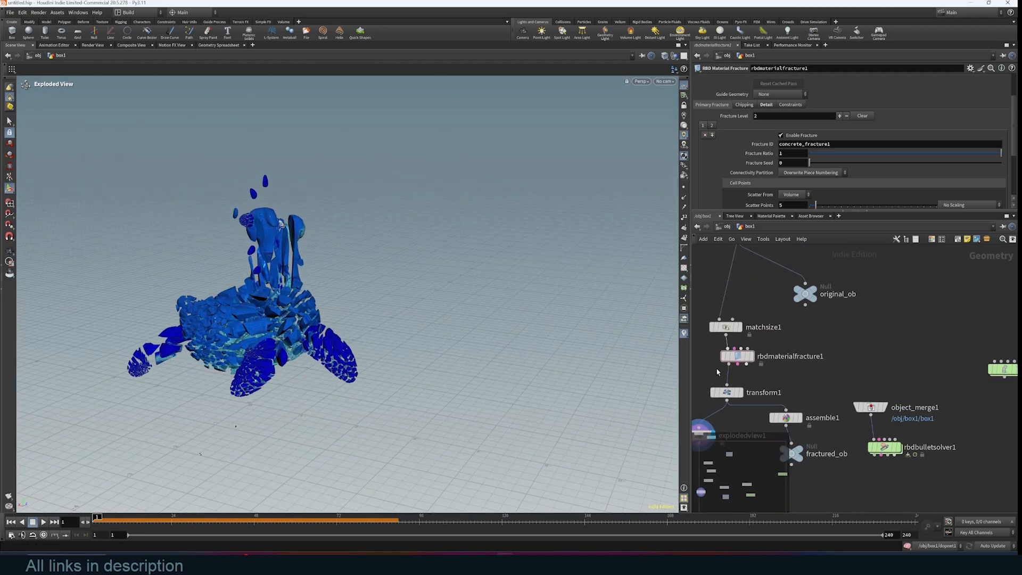
left_click_drag(404, 312, 294, 313, "alt")
- Display dopnet1 with the rubber toy and open the sopsolver1 network inside it
scroll(961, 399, "down", 1)
middle_click_drag(961, 402, 883, 392)
scroll(886, 394, "up", 2)
left_click(951, 350)
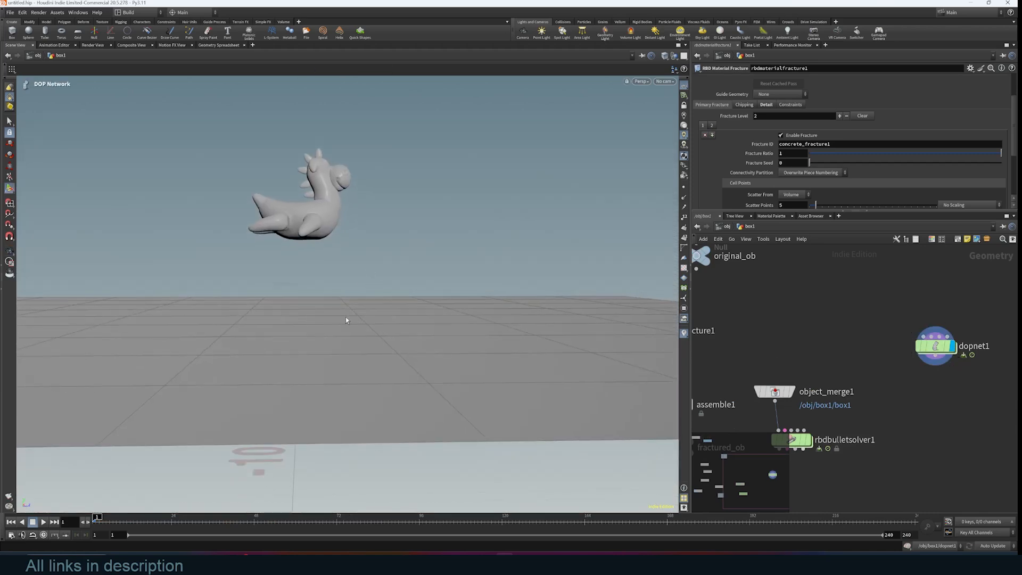
double_click(940, 353)
left_click(983, 284)
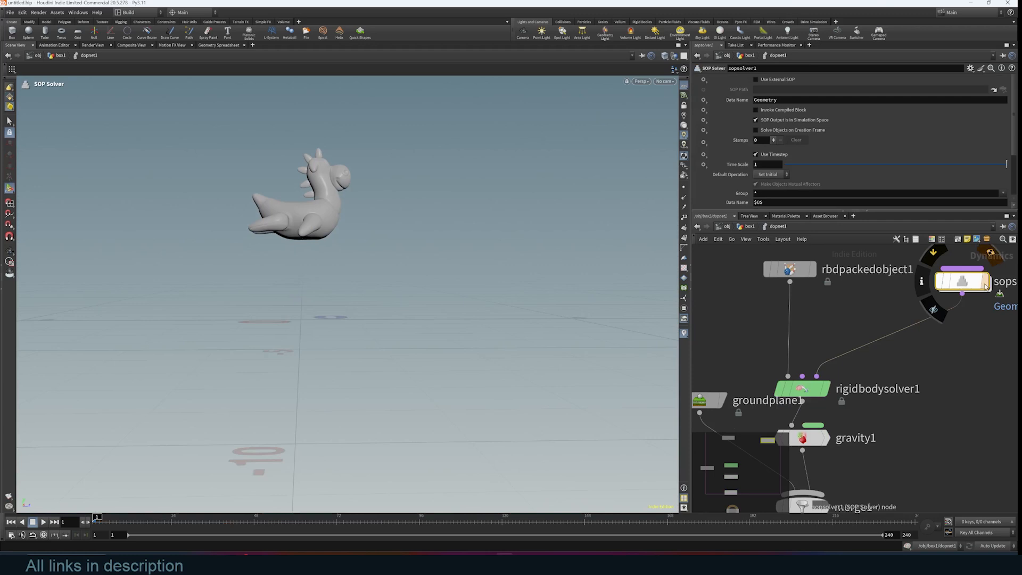
double_click(967, 283)
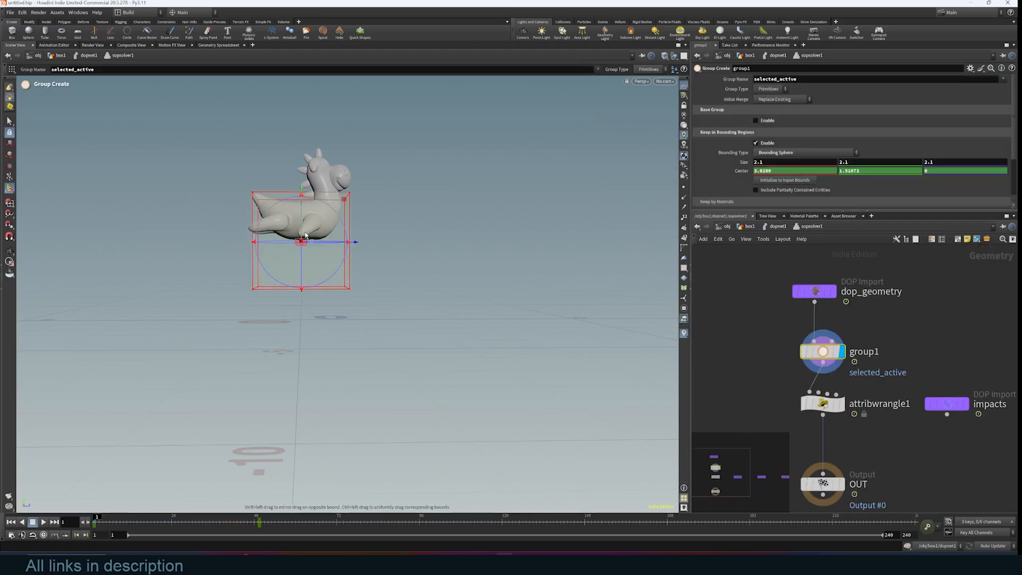
- Replay the rubber toy simulation inside sopsolver1 with the bounding sphere in view, and return to frame 1
left_click_drag(161, 514, 96, 517)
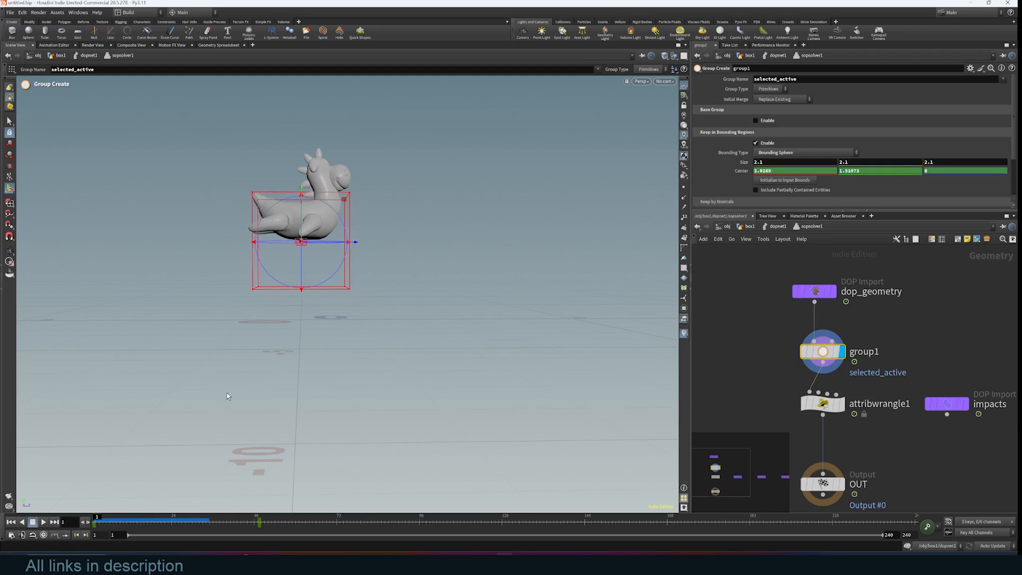
left_click_drag(281, 435, 164, 472, "alt")
left_click(43, 522)
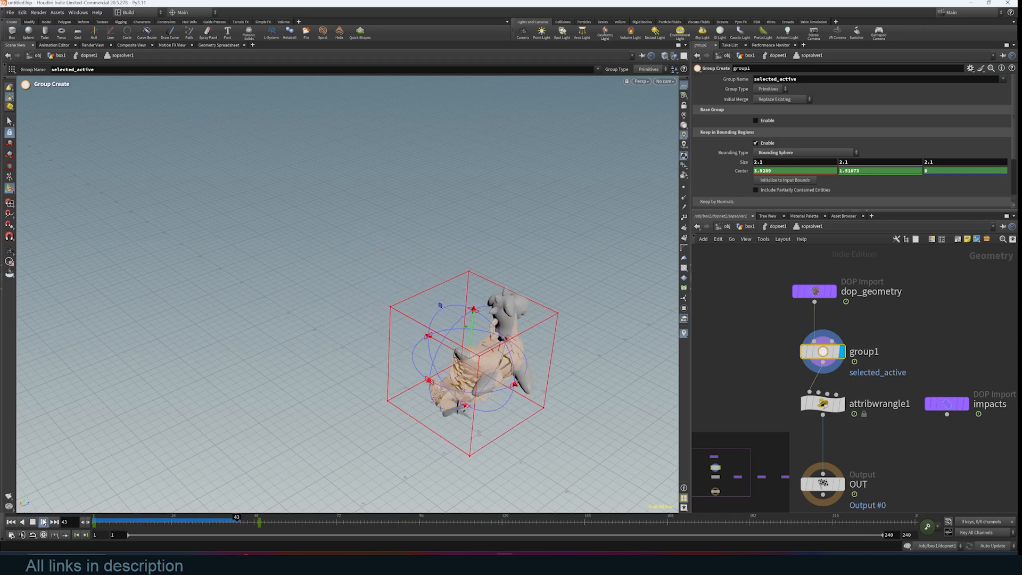
left_click(11, 522)
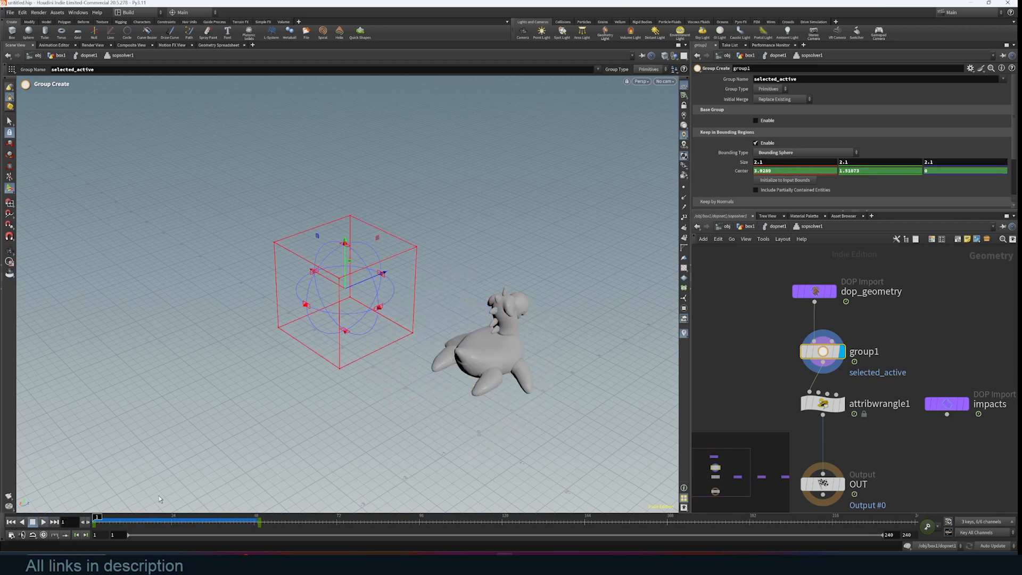
- Go up to the dopnet1 network and play the rubber toy collapse from a new angle
left_click(779, 227)
left_click_drag(308, 396, 419, 363, "alt")
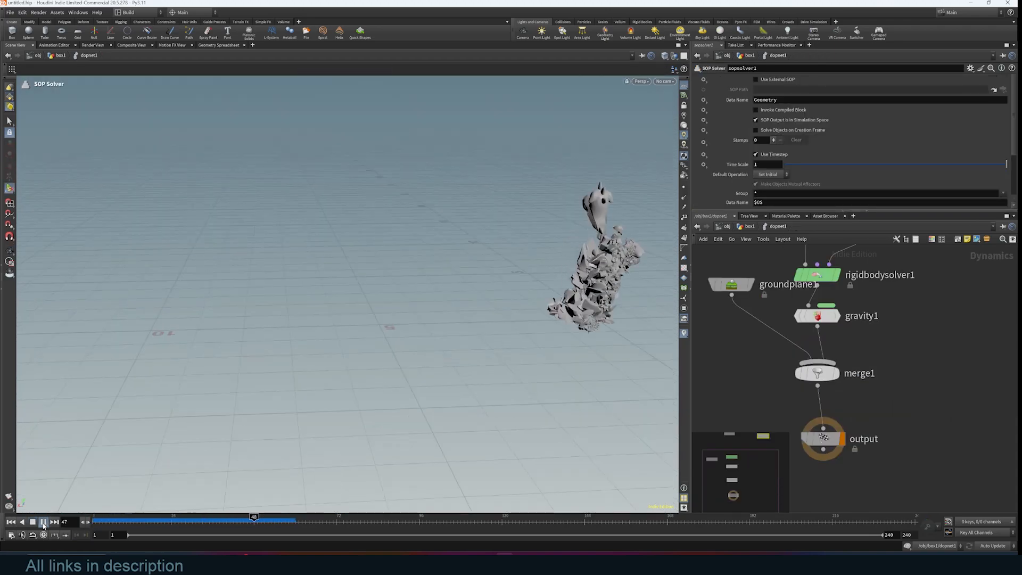
left_click(43, 522)
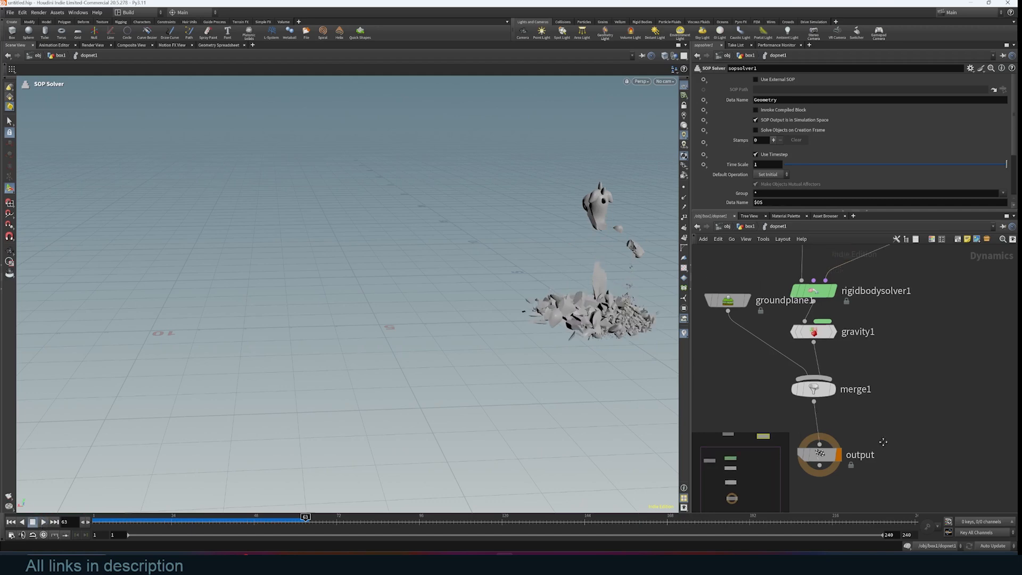
- Return to the box1 geometry network and connect box1's output to matchsize1 in place of testgeometry_rubbertoy1
left_click(727, 226)
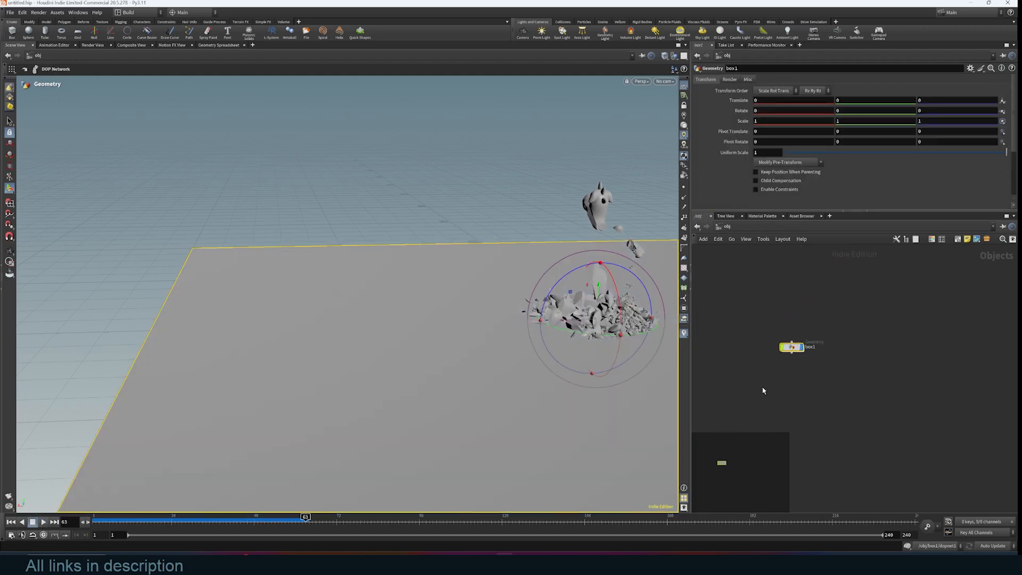
double_click(800, 341)
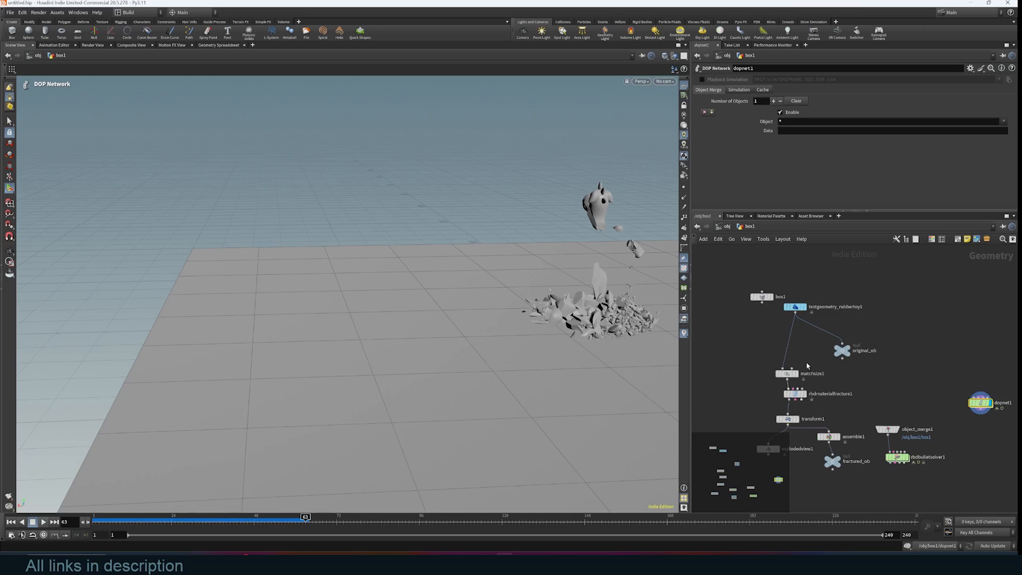
left_click_drag(761, 301, 786, 369)
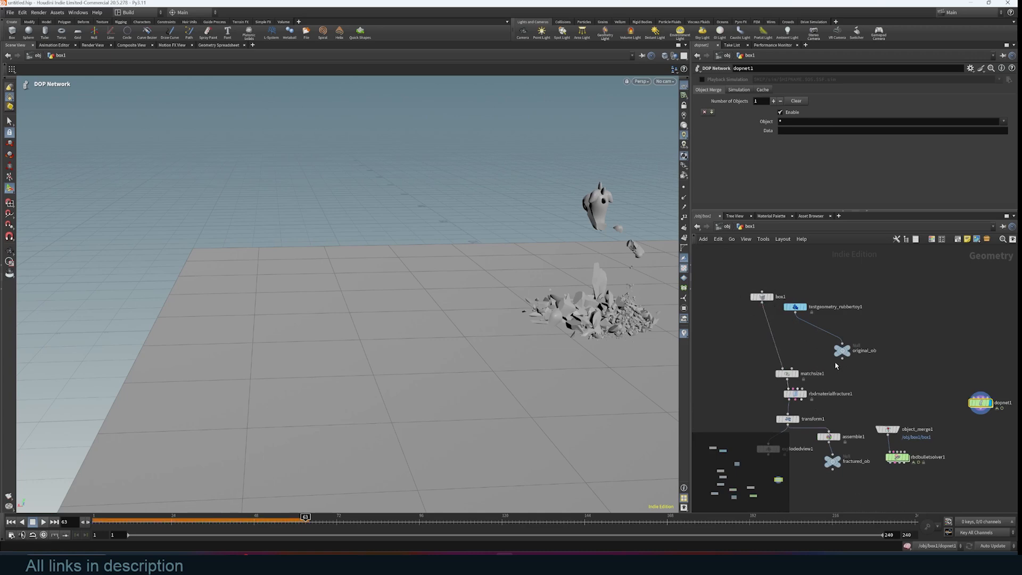
scroll(828, 404, "up", 2)
- Display matchsize1, rbdmaterialfracture1, transform1, explodedview1 and assemble1 in turn to examine each stage of the slab
left_click(783, 362)
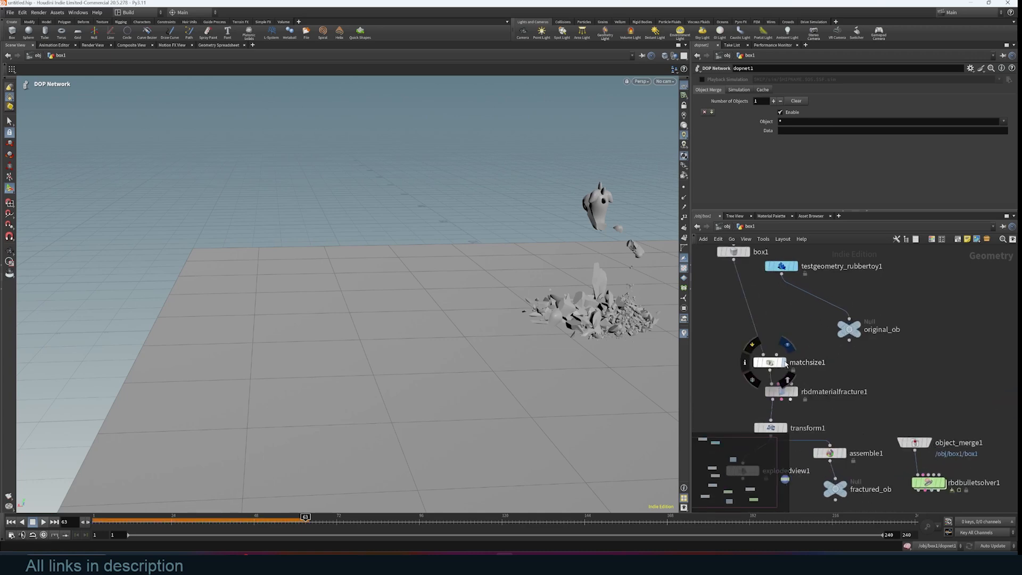
middle_click_drag(825, 408, 836, 377)
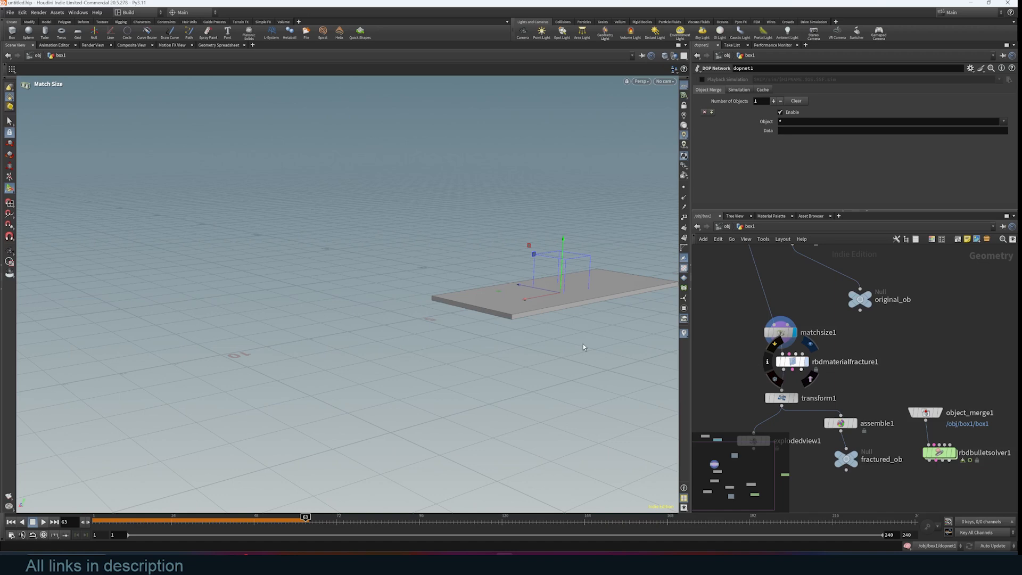
left_click(806, 362)
left_click_drag(584, 341, 555, 371, "alt")
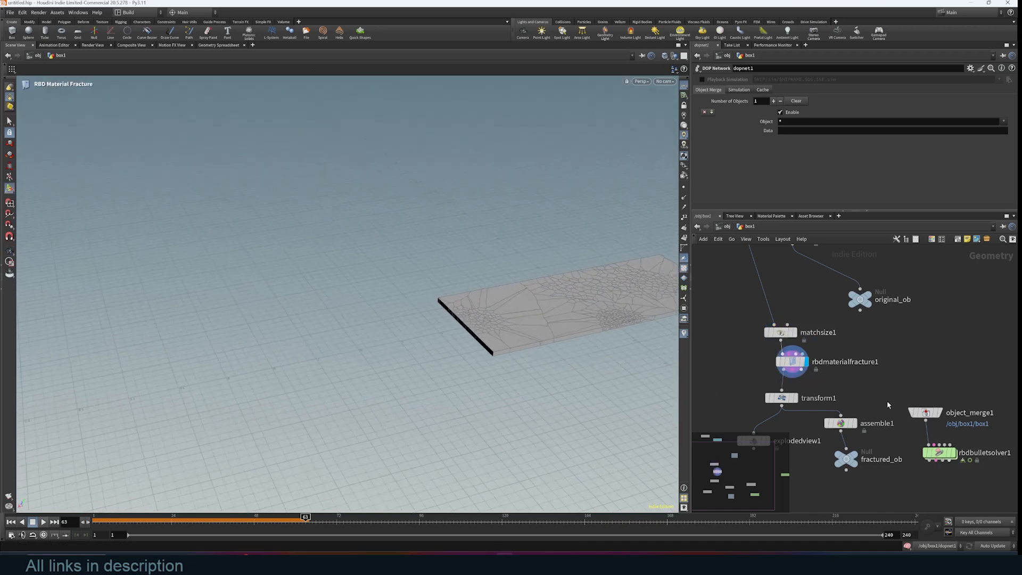
scroll(862, 399, "up", 2)
middle_click_drag(840, 402, 855, 368)
left_click(798, 365)
left_click_drag(573, 301, 609, 275, "alt")
middle_click_drag(783, 419, 773, 411)
left_click(755, 408)
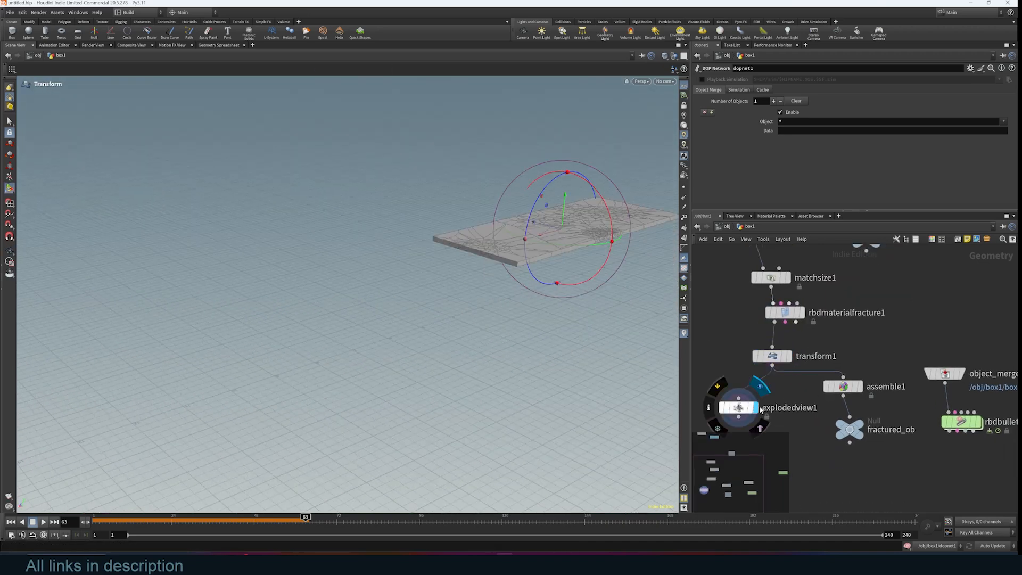
left_click(860, 387)
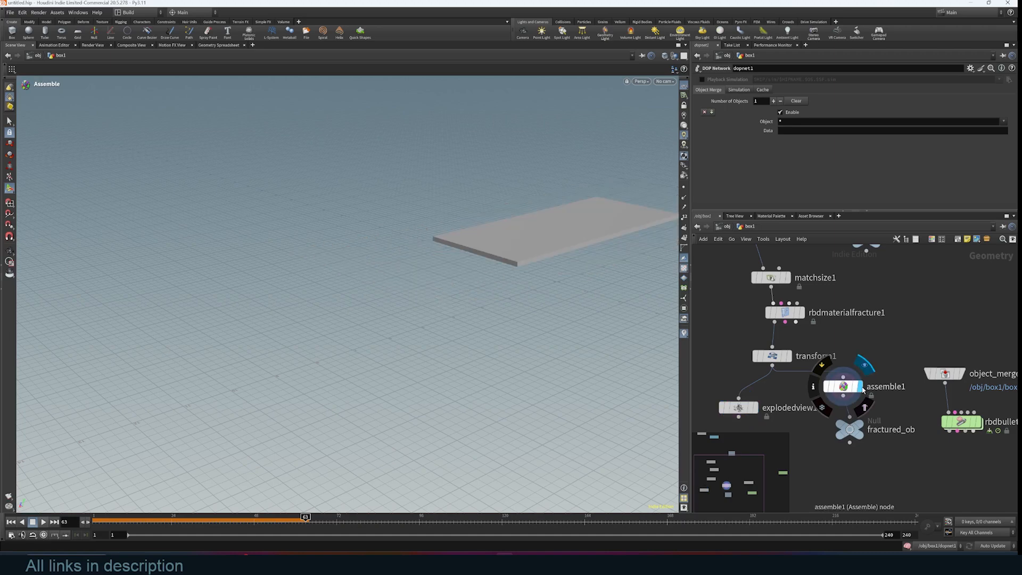
- Display rbdbulletsolver1 for comparison and set the display back to dopnet1
middle_click_drag(962, 439, 888, 434)
scroll(887, 433, "up", 2)
scroll(887, 433, "down", 2)
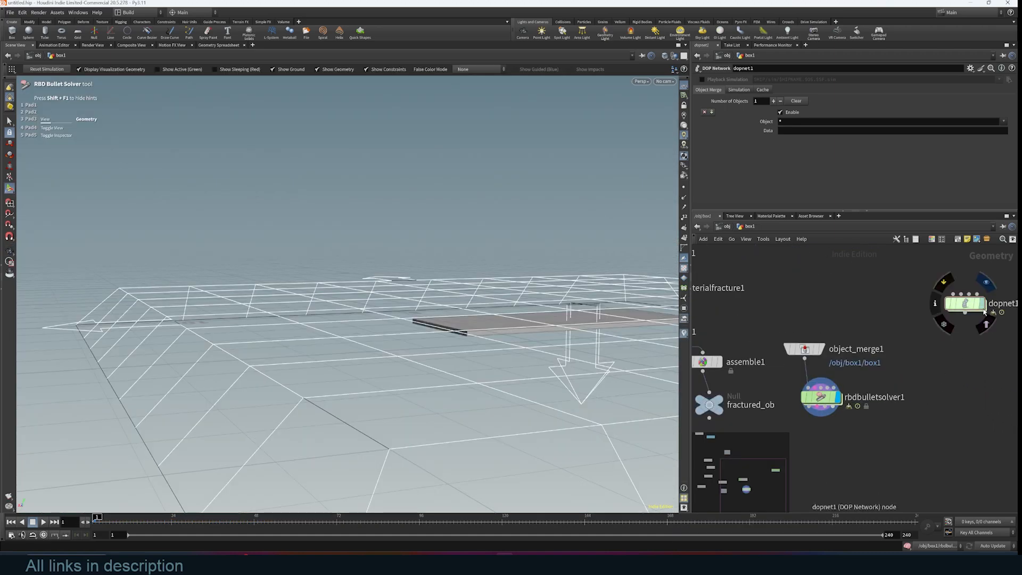
left_click(983, 308)
middle_click_drag(982, 307, 897, 351)
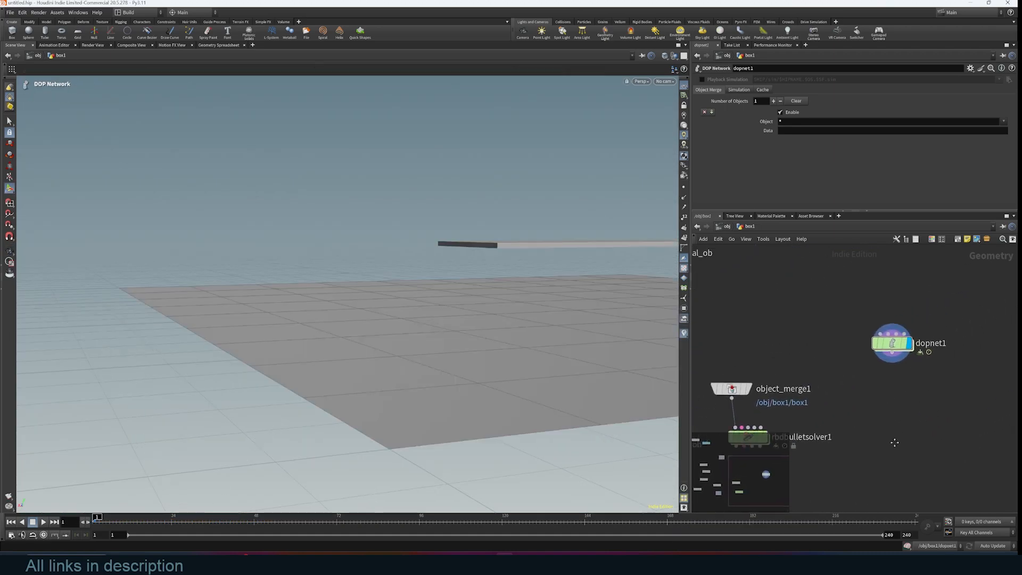
- Open dopnet1 and spread out its nodes, from rbdpackedobject1 and the solver down to the output, into a clearer layout
double_click(891, 350)
scroll(891, 415, "down", 2)
middle_click_drag(872, 372, 890, 435)
left_click_drag(842, 314, 835, 302)
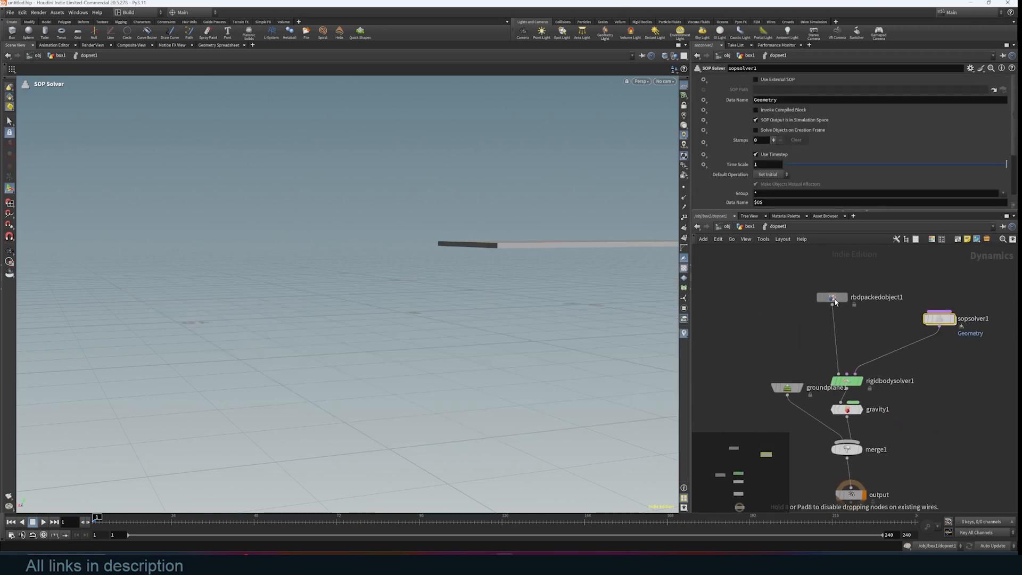
middle_click_drag(897, 419, 910, 377)
mouse_move(862, 340)
left_mouse_down()
mouse_move(873, 333)
mouse_move(862, 330)
left_mouse_up()
left_click_drag(861, 366, 872, 369)
left_click_drag(815, 349, 804, 353)
mouse_move(856, 407)
left_mouse_down()
mouse_move(860, 398)
mouse_move(846, 404)
mouse_move(856, 417)
left_mouse_up()
left_click_drag(863, 456, 853, 457)
middle_click_drag(926, 356, 905, 409)
scroll(889, 390, "down", 1)
- Play the slab simulation in dopnet1, and replay it from frame 1 inside sopsolver1 to watch the moving bounding sphere
left_click_drag(567, 257, 576, 309, "alt")
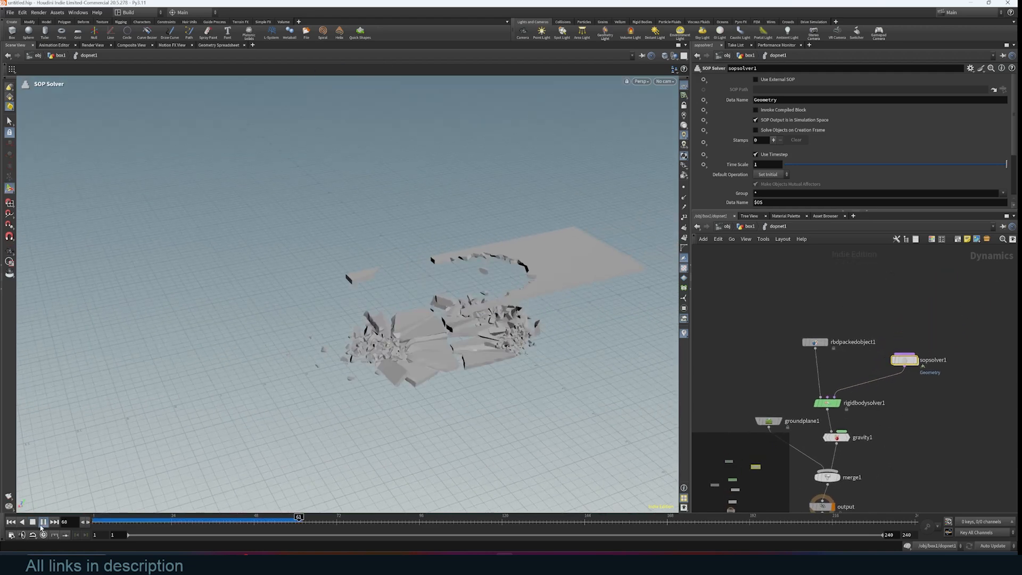
left_click(44, 523)
mouse_move(924, 363)
double_click(905, 361)
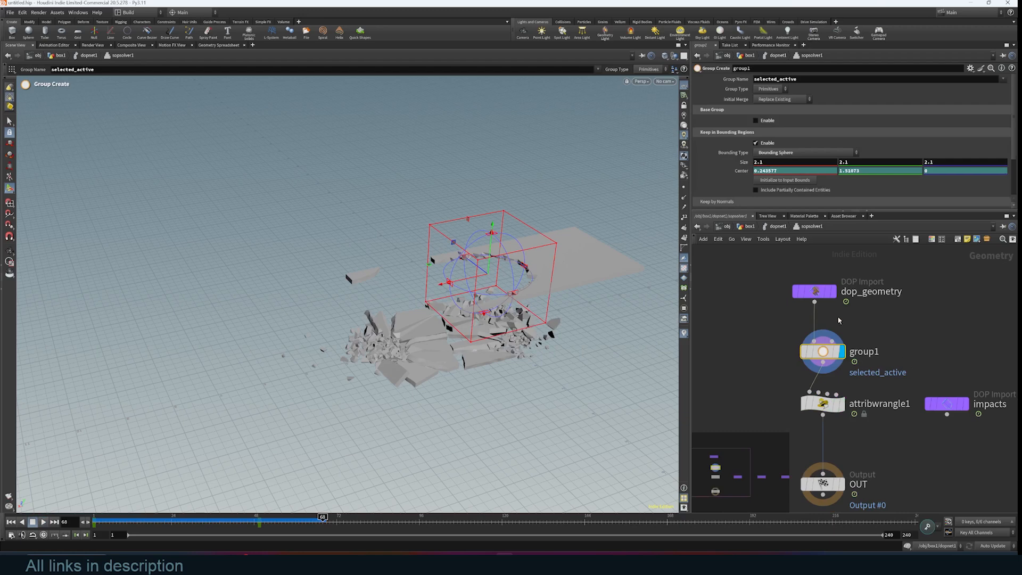
left_click(11, 522)
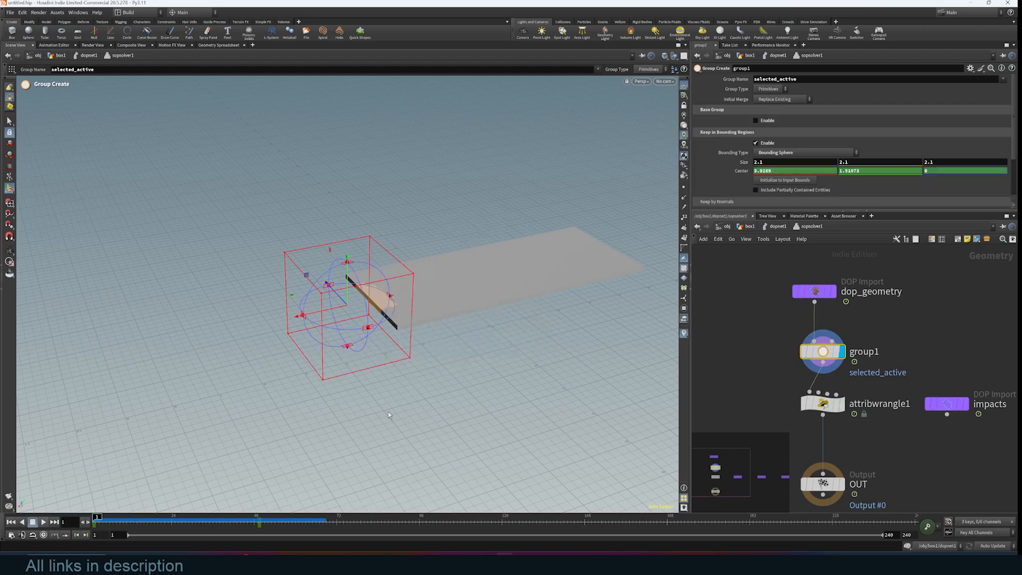
left_click(43, 521)
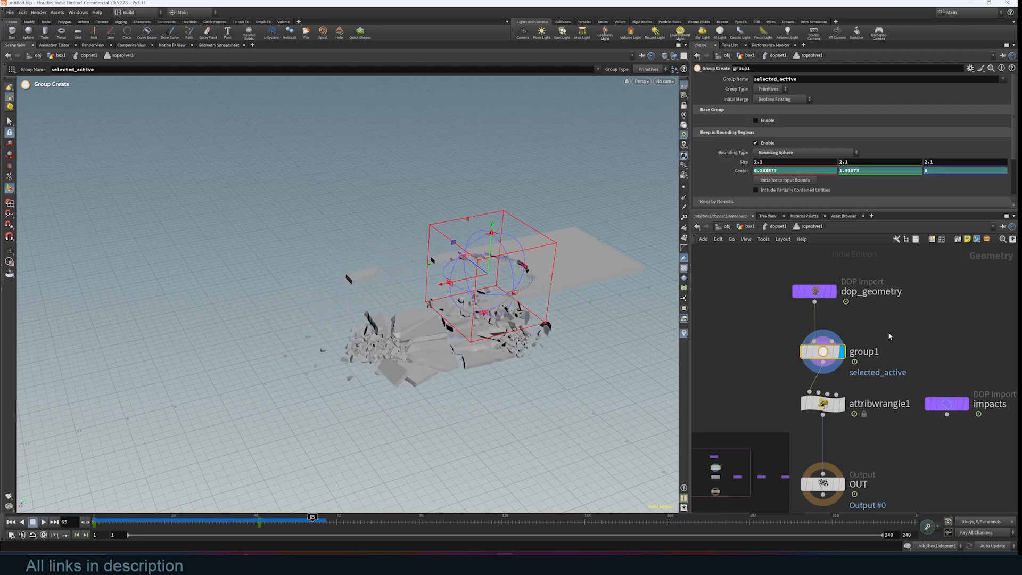
- Select attribwrangle1 in sopsolver1 and replay the slab simulation to check the activated pieces
left_click(822, 403)
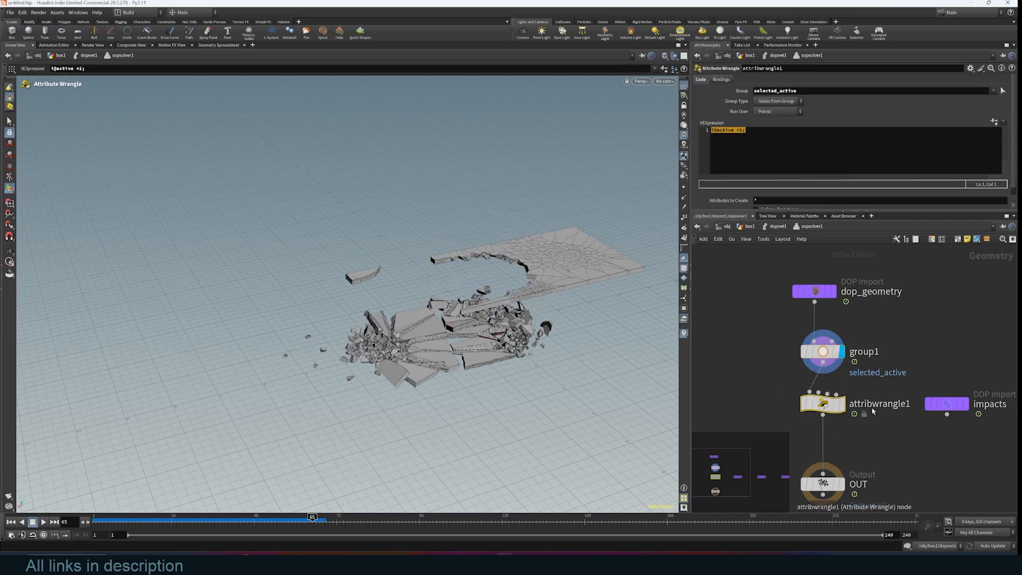
left_click(35, 521)
left_click(43, 525)
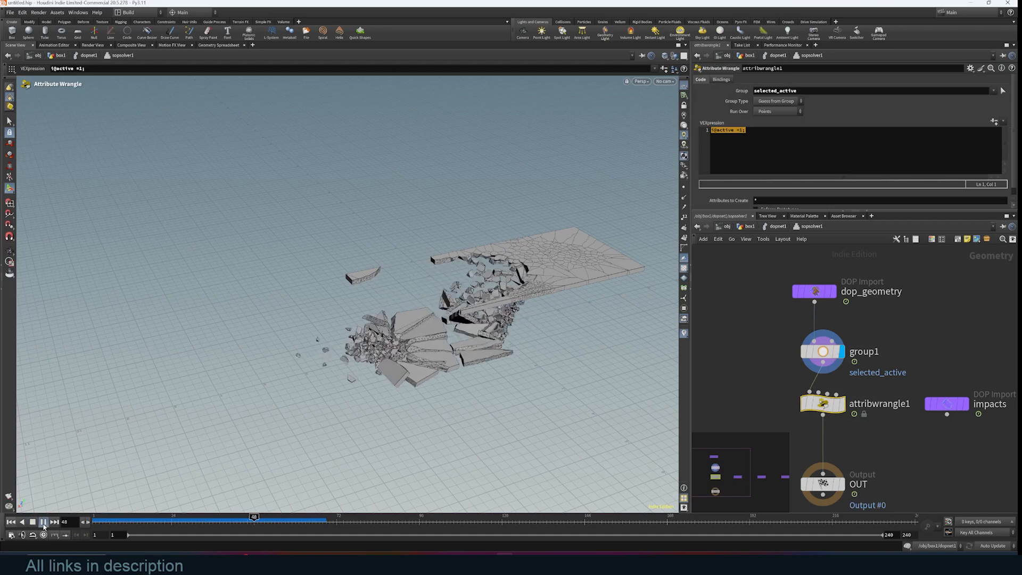
left_click(43, 522)
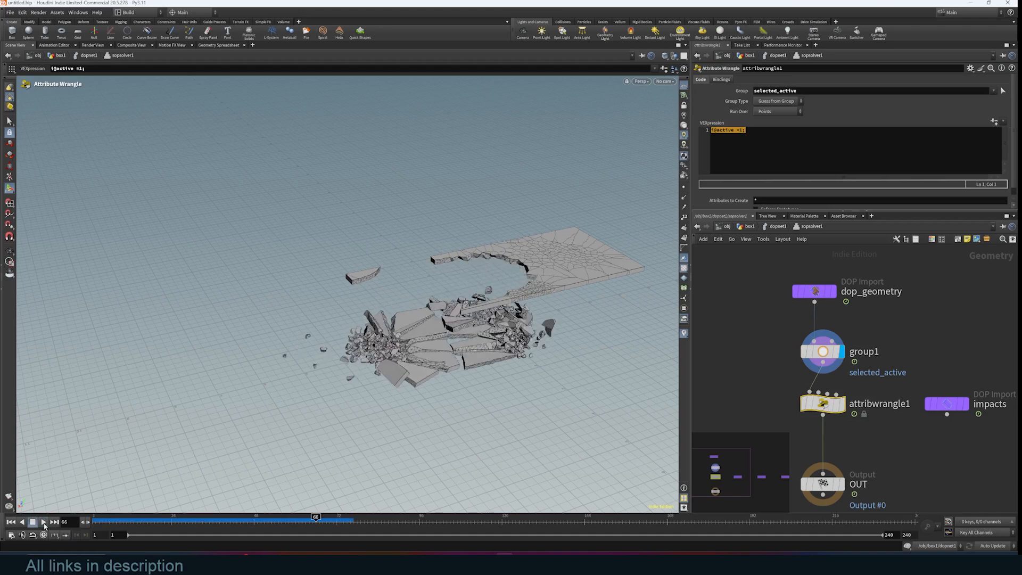
left_click(34, 522)
- Replay the slab's breakup from a closer angle and inspect the fractured slab at frame 1
left_click_drag(604, 340, 520, 293, "alt")
key("Return")
left_click(43, 522)
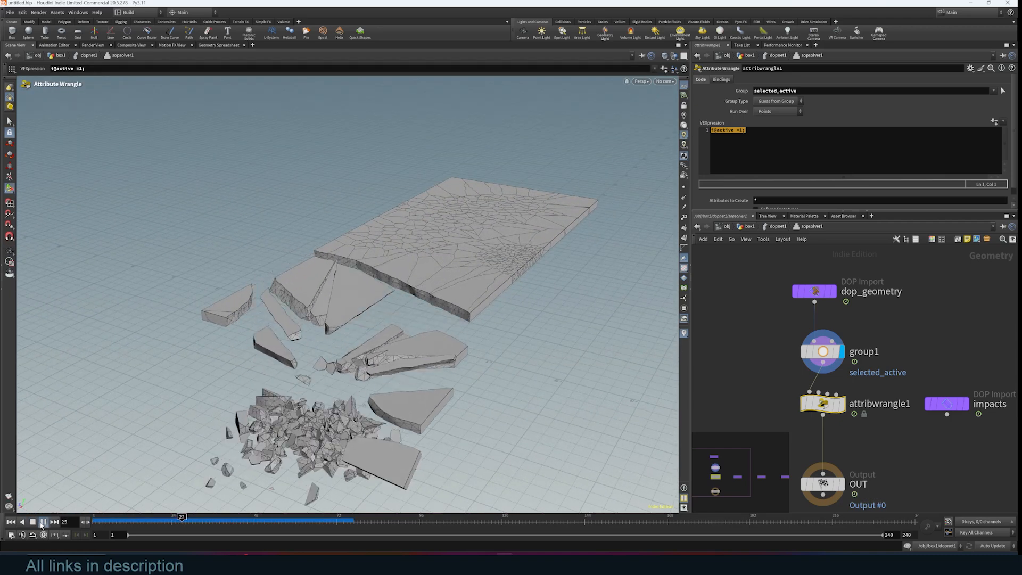
left_click(33, 522)
key("Escape")
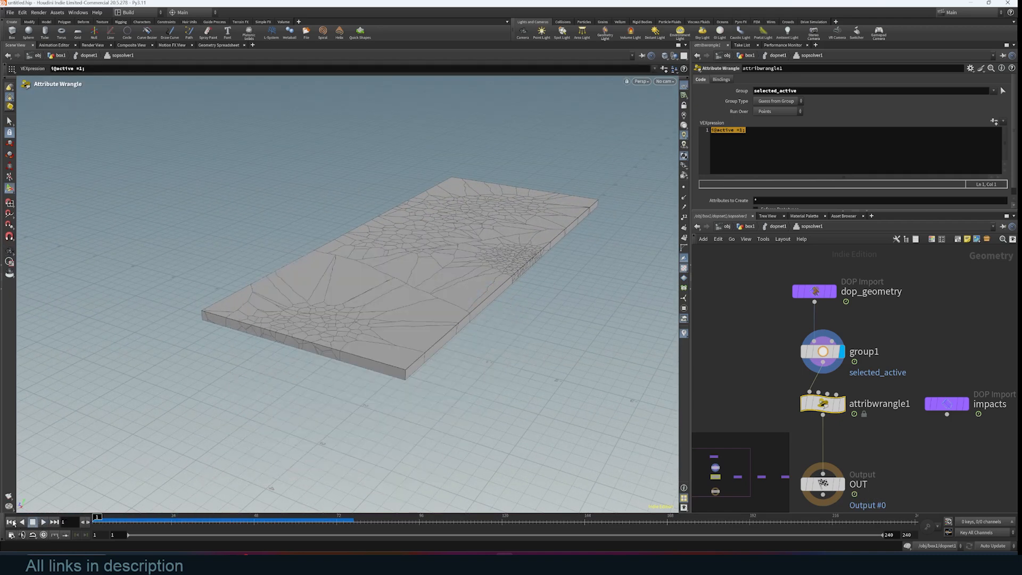
left_click_drag(433, 399, 410, 410)
key("Return")
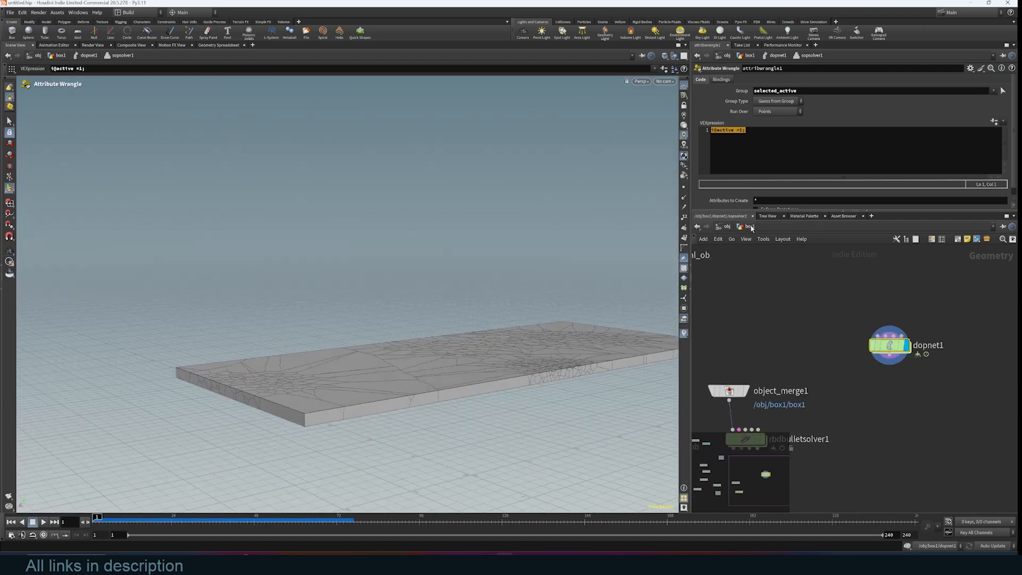
- Return to the box1 geometry network, display explodedview1 and select it
left_click(749, 227)
scroll(893, 384, "up", 5)
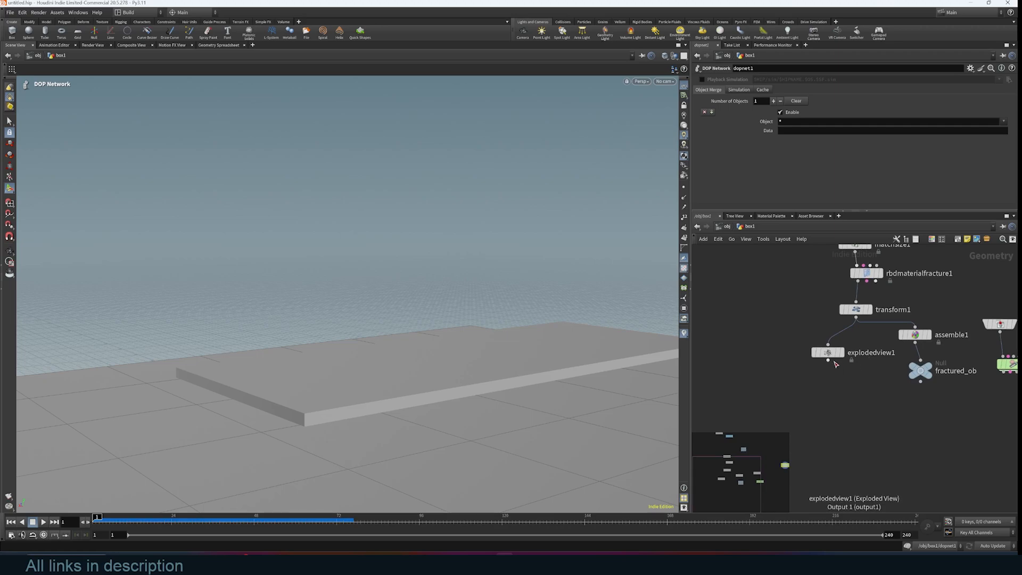
left_click(841, 353)
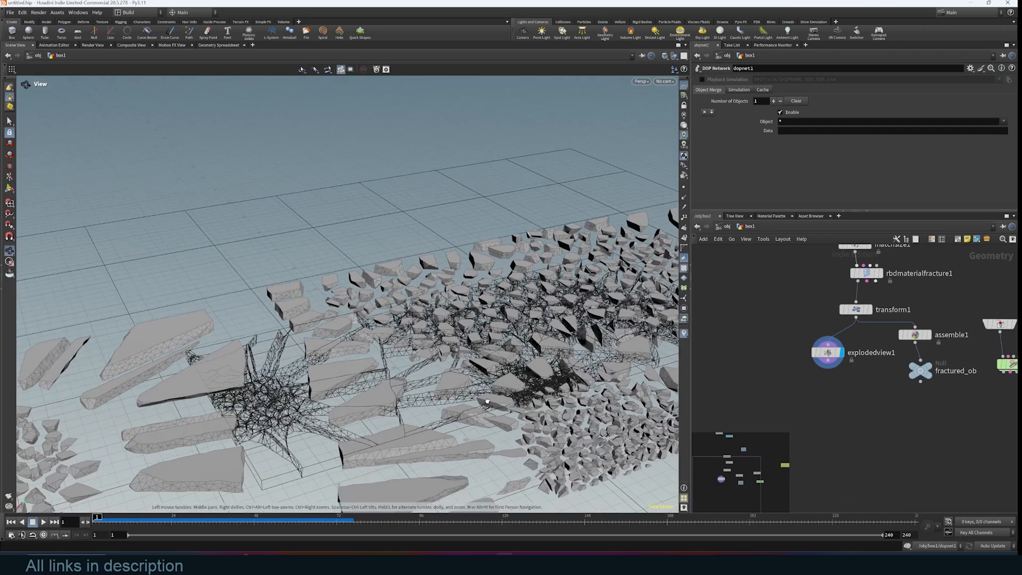
left_click(827, 352)
- Add a UV Quick Shade node after explodedview1 and display it
middle_click_drag(843, 426, 879, 360)
left_click_drag(863, 308, 847, 339)
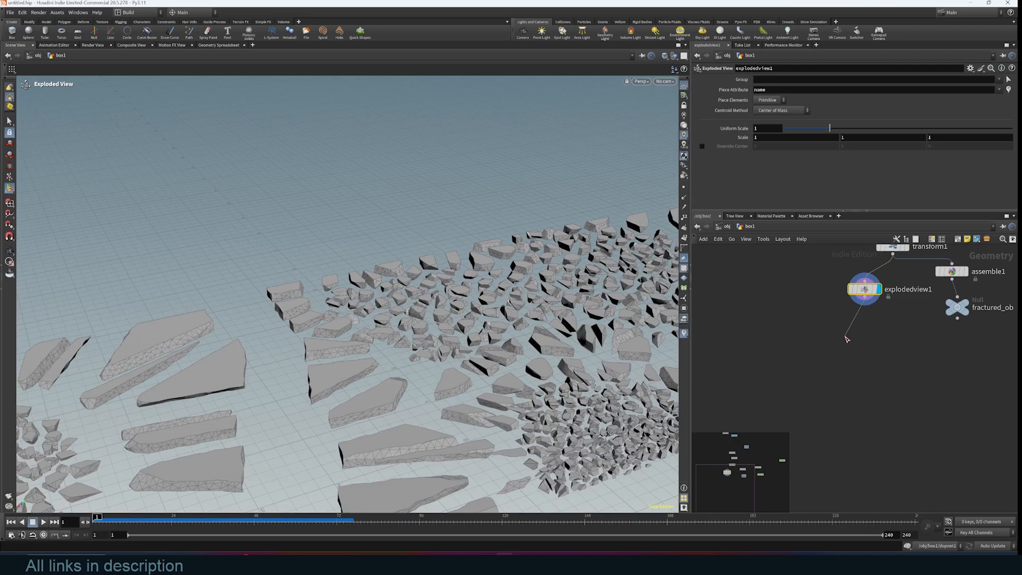
key("Tab")
type("qui")
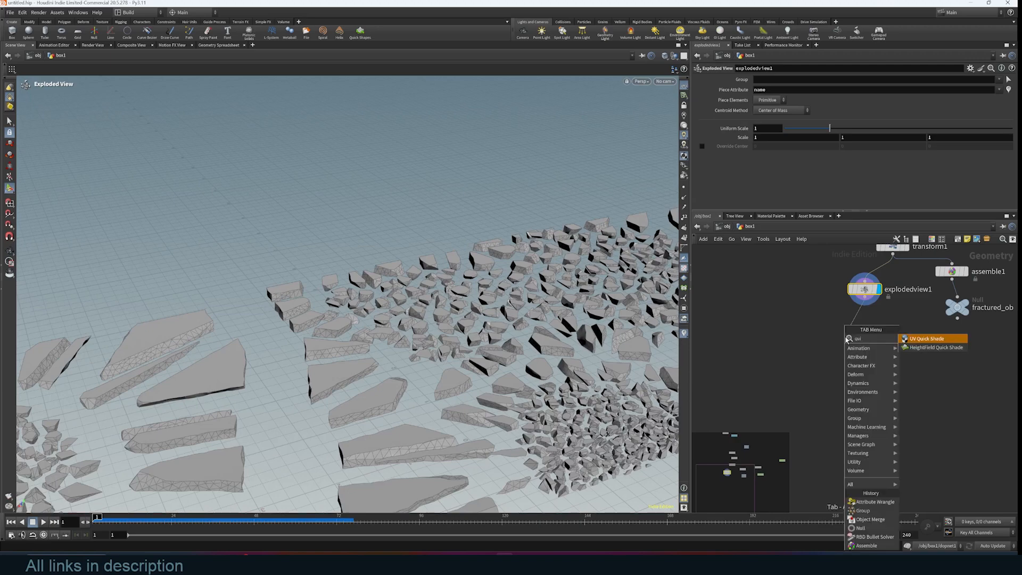
left_click(957, 339)
left_click(844, 336)
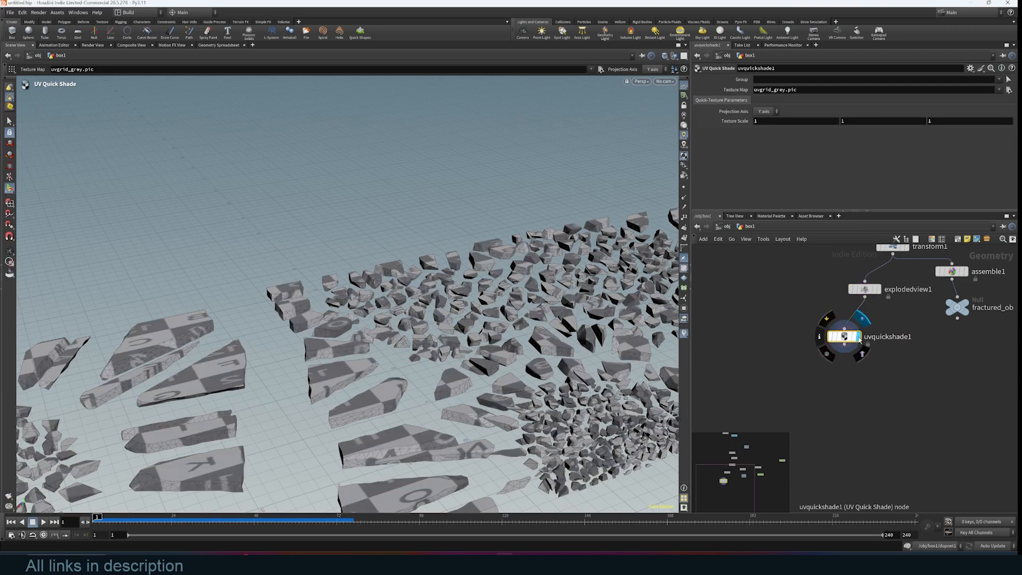
- Insert a UV Autoseam node between box1 and matchsize1 and display its seams on the slab
left_click_drag(514, 330, 462, 319, "alt")
middle_click_drag(923, 266, 875, 384)
middle_click_drag(844, 263, 833, 379)
left_click_drag(827, 258, 788, 337)
type("uv")
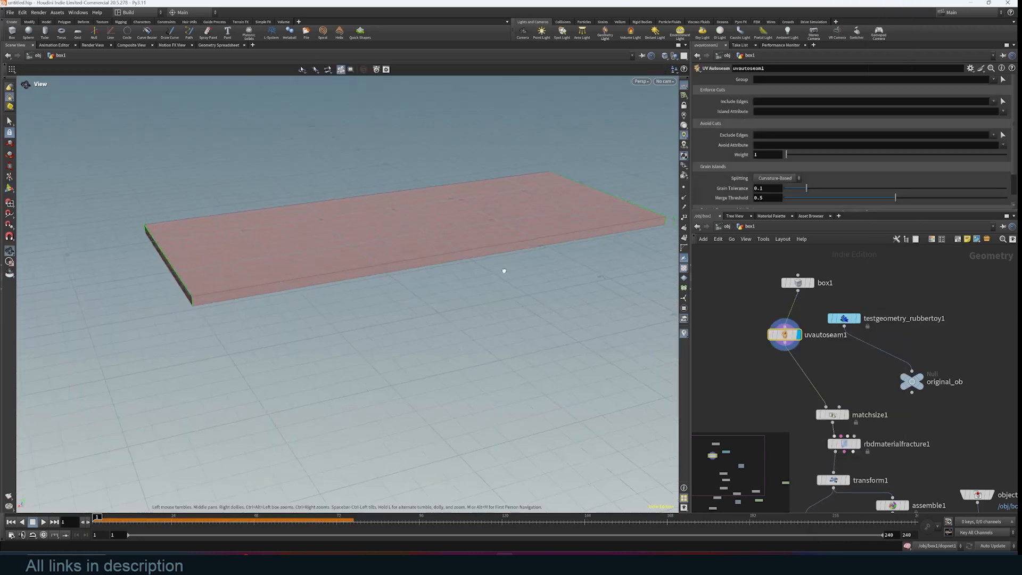
left_click_drag(504, 271, 527, 240)
- Insert a UV Unwrap node between uvautoseam1 and matchsize1, and display the slab's UV grid
middle_click_drag(797, 369, 803, 344)
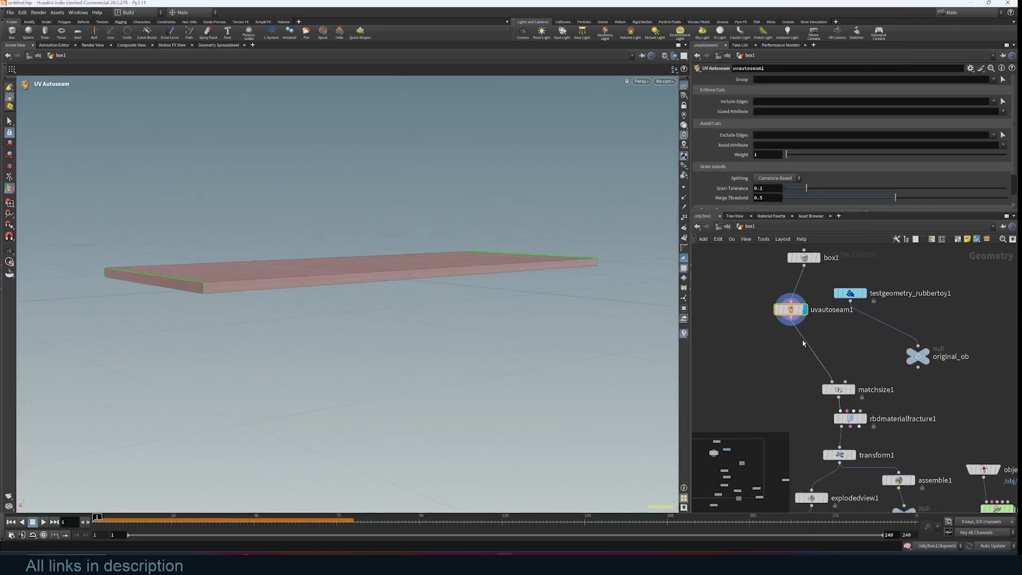
key("Tab")
type("un")
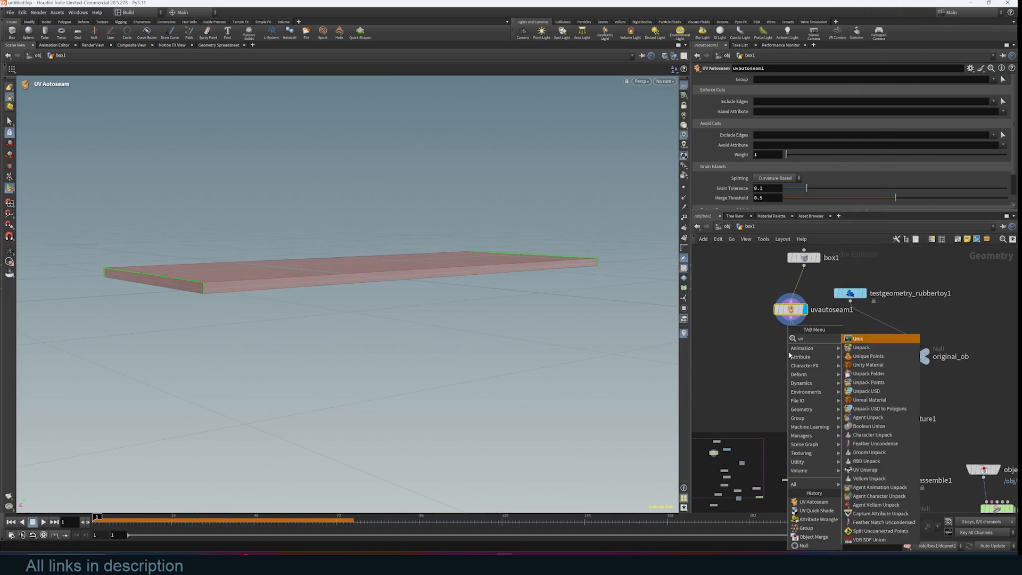
left_click_drag(556, 255, 574, 270)
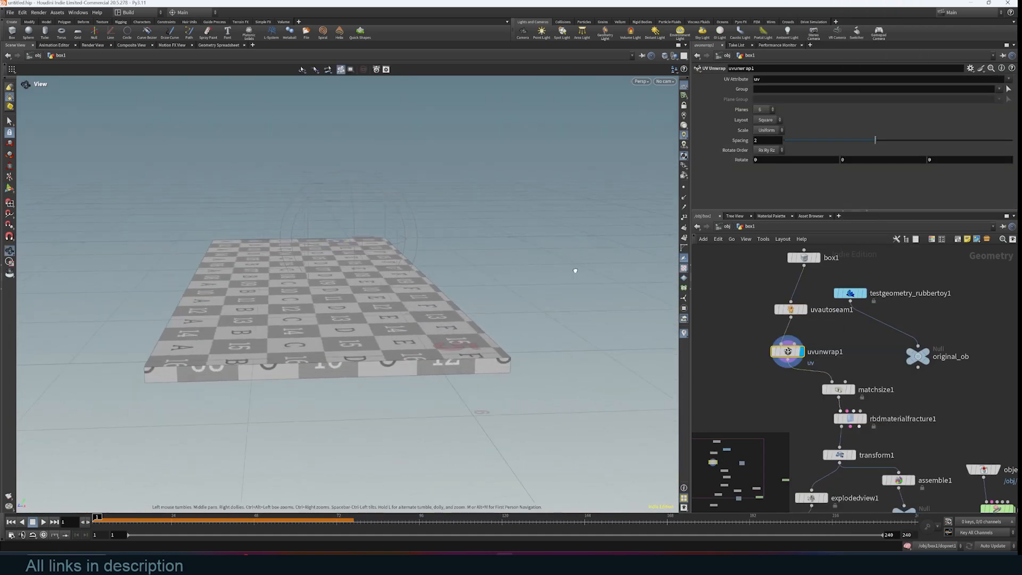
- Display the fractured pieces from explodedview1 and move uvquickshade1 farther below it to make room for another node
middle_click_drag(894, 438, 896, 310)
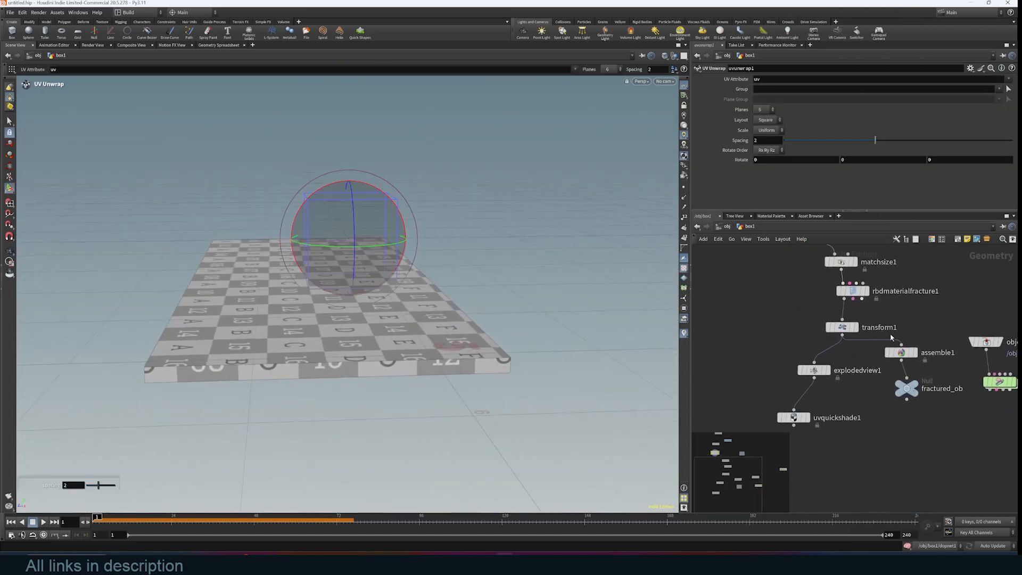
left_click(830, 371)
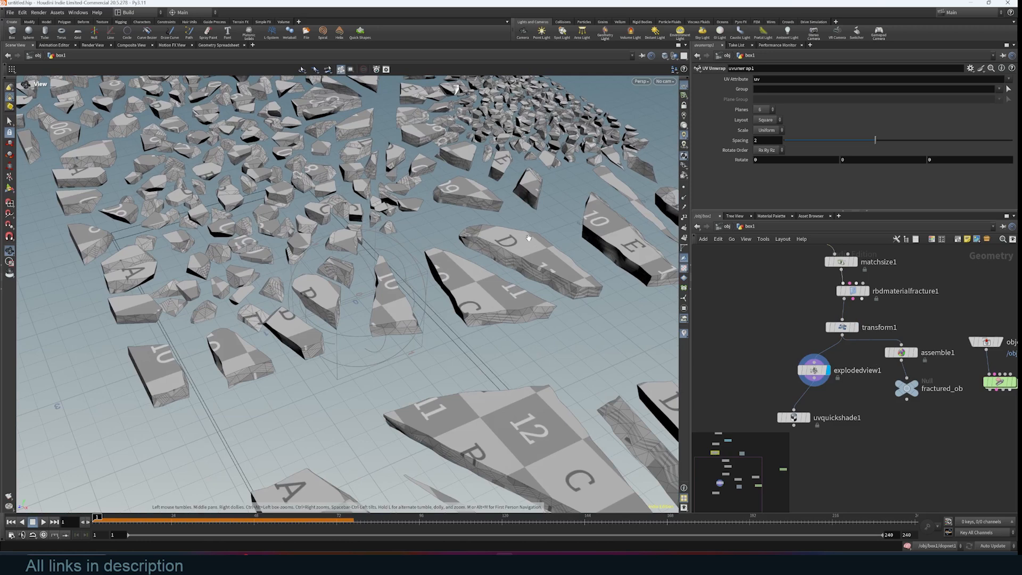
middle_click_drag(863, 399, 875, 328)
left_click_drag(805, 346, 793, 417)
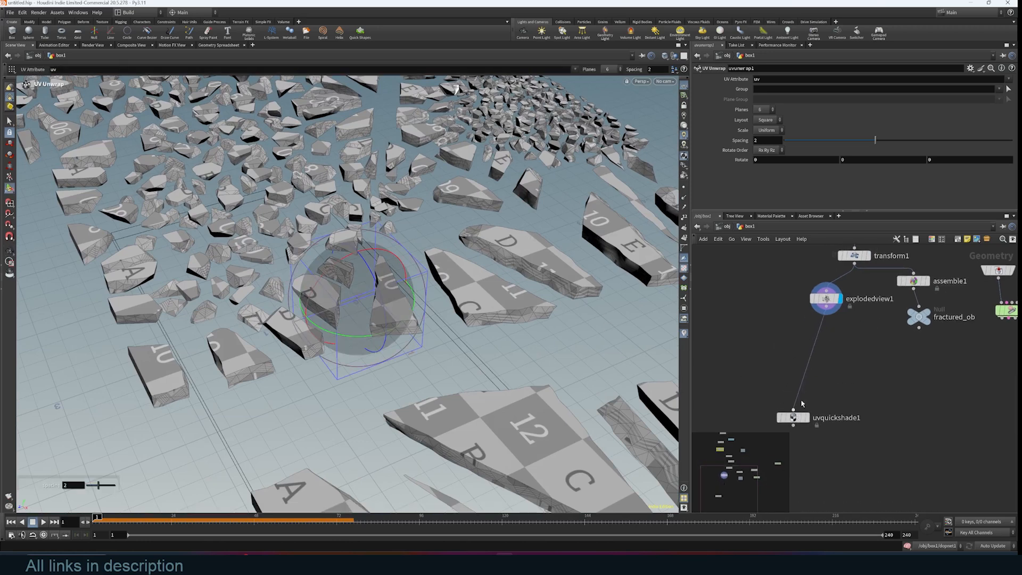
middle_click_drag(822, 323, 826, 310)
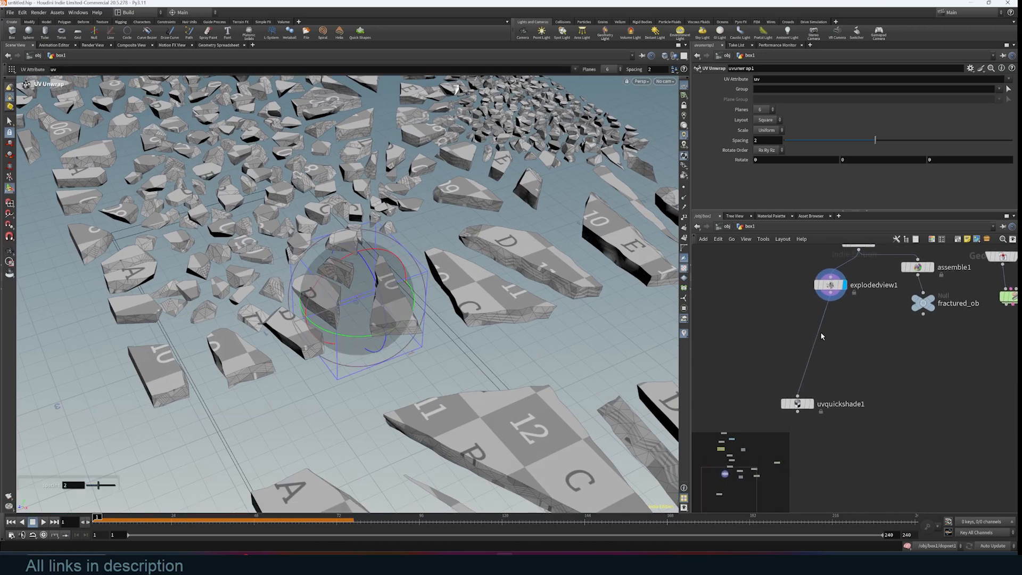
- Insert a UV Autoseam node between explodedview1 and uvquickshade1 and display the seams on the pieces
key("Tab")
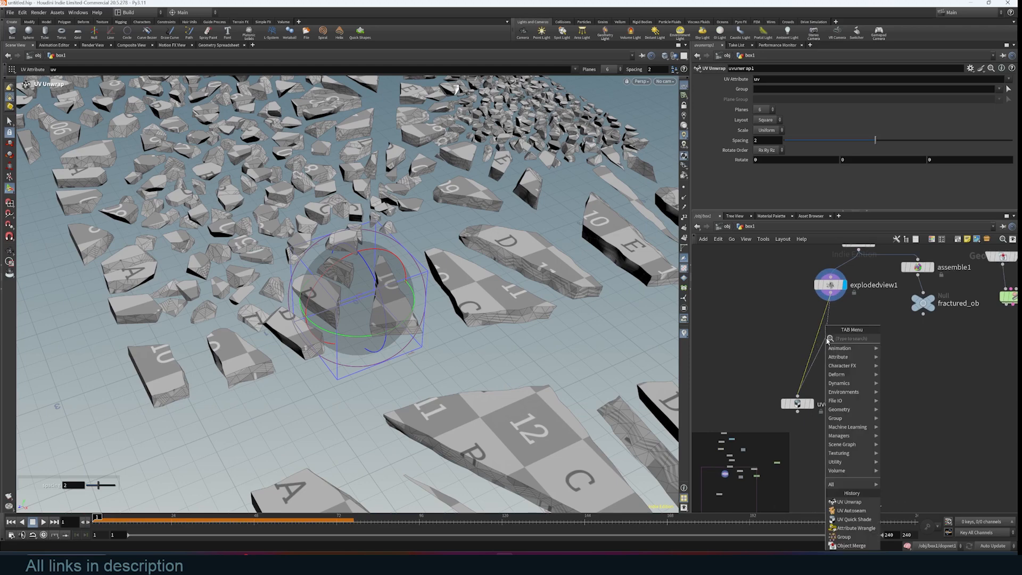
type("au")
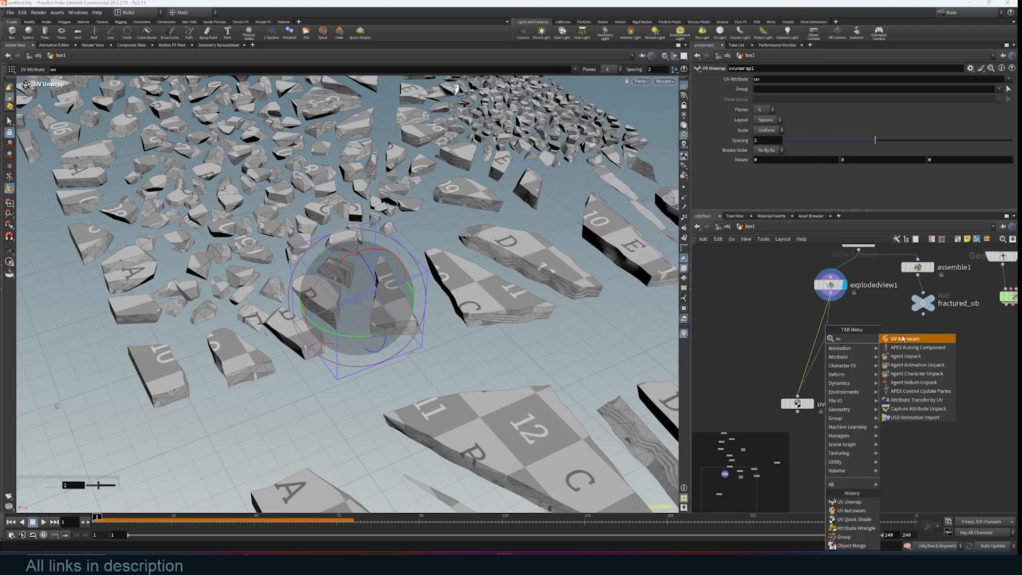
left_click(903, 339)
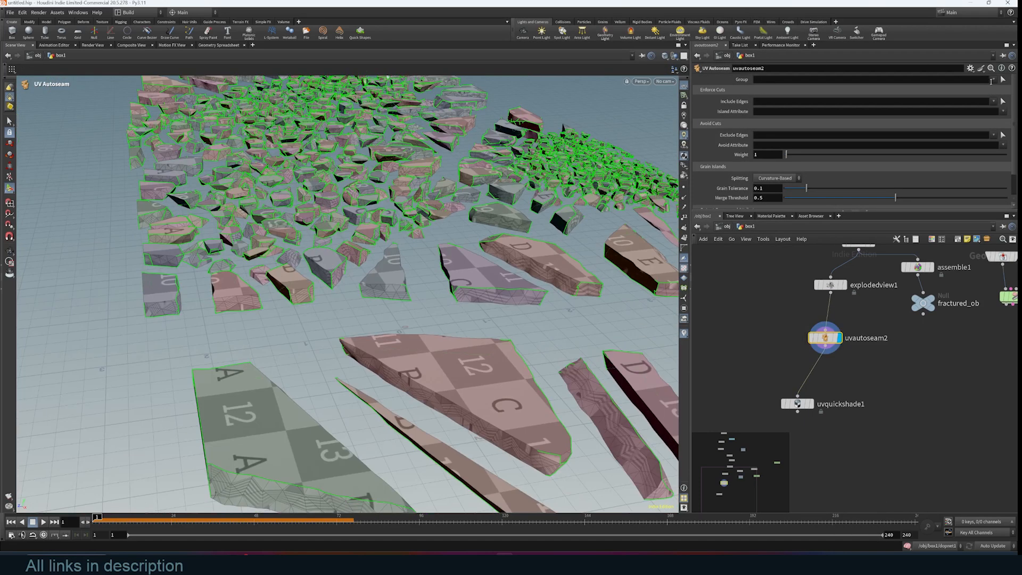
- Review the available piece groups and the rbdmaterialfracture1 settings, and compare them with the Interior vertex group in Blender
left_click(992, 80)
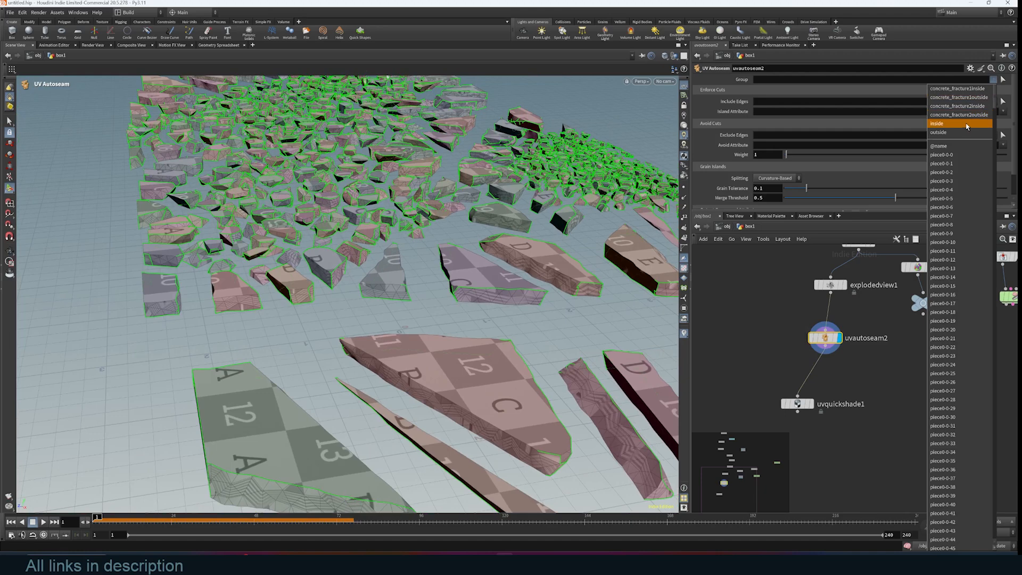
left_click(757, 298)
middle_click_drag(784, 248, 767, 338)
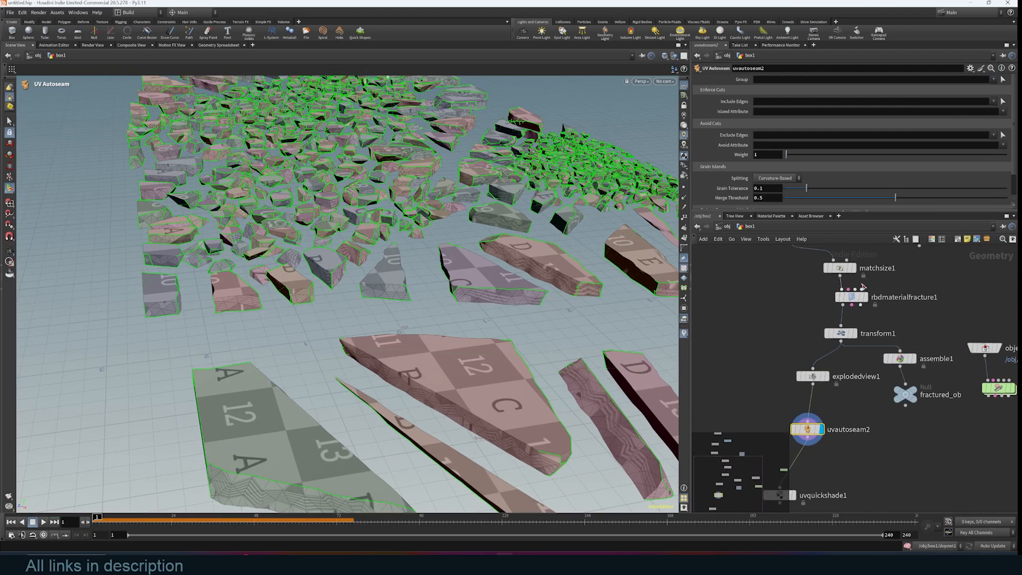
left_click(863, 297)
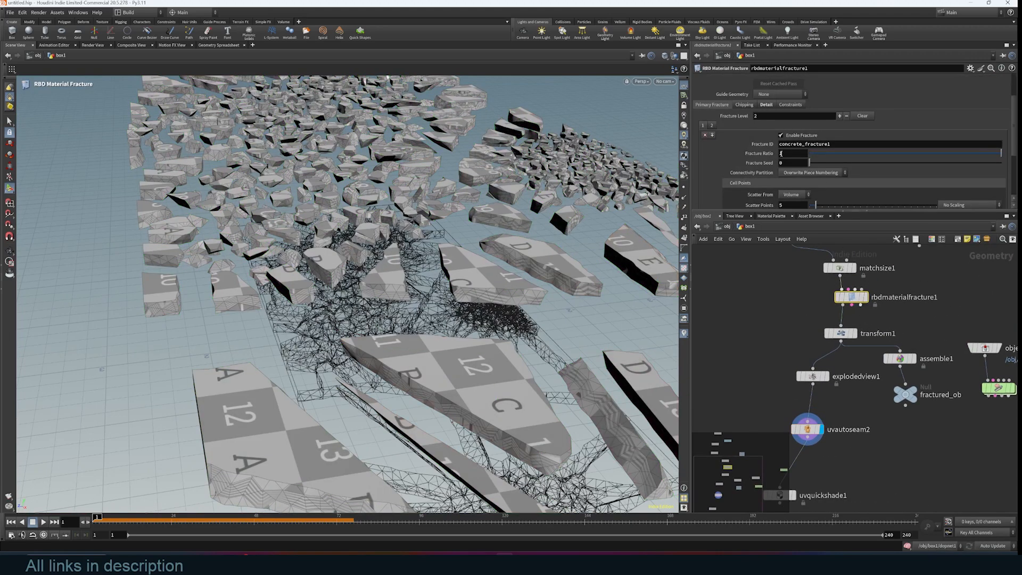
scroll(716, 186, "up", 3)
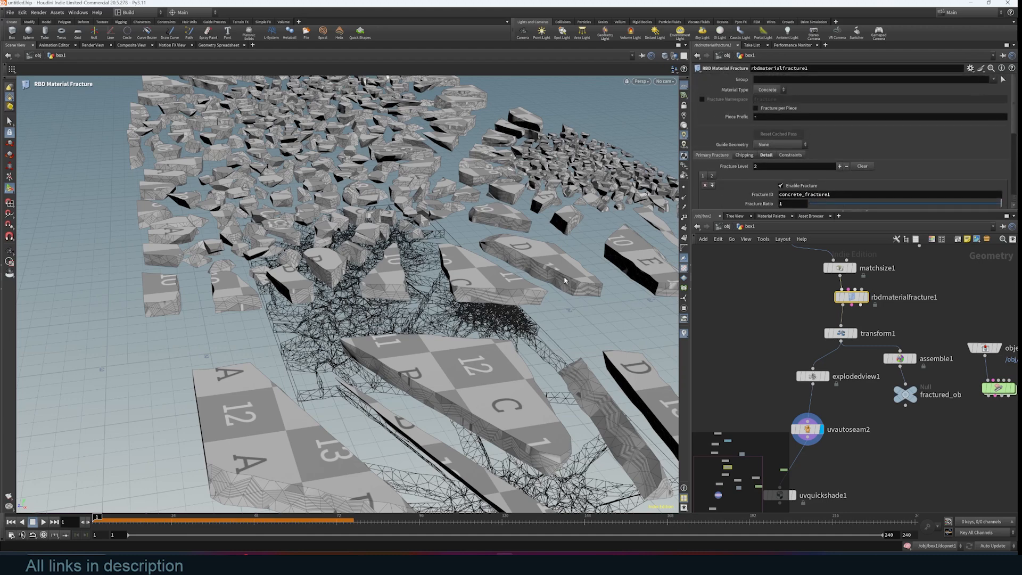
left_click(487, 563)
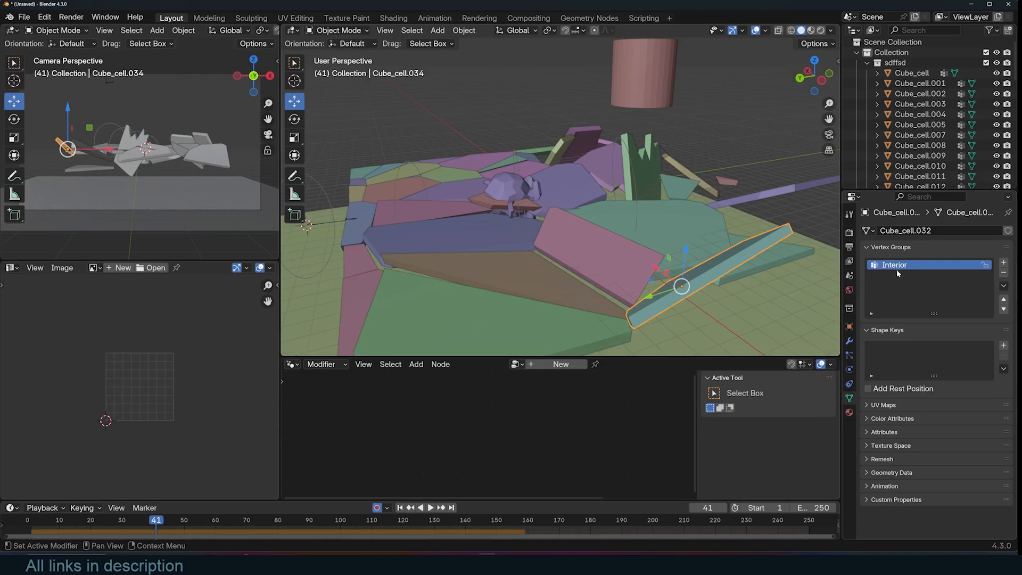
left_click(972, 4)
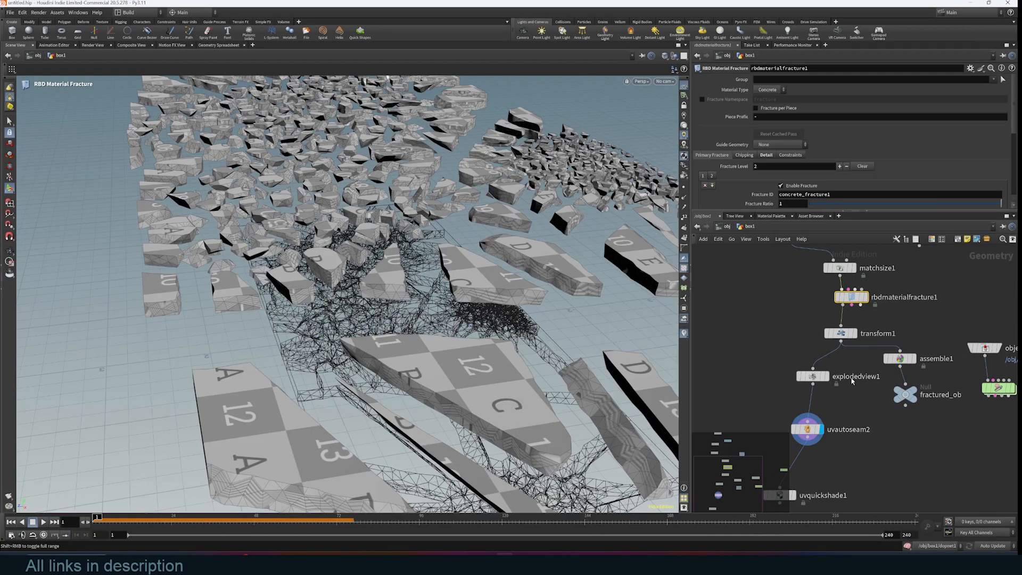
- Set the group of uvautoseam2 to inside so that only the interior faces receive seams
middle_click_drag(810, 430, 847, 394)
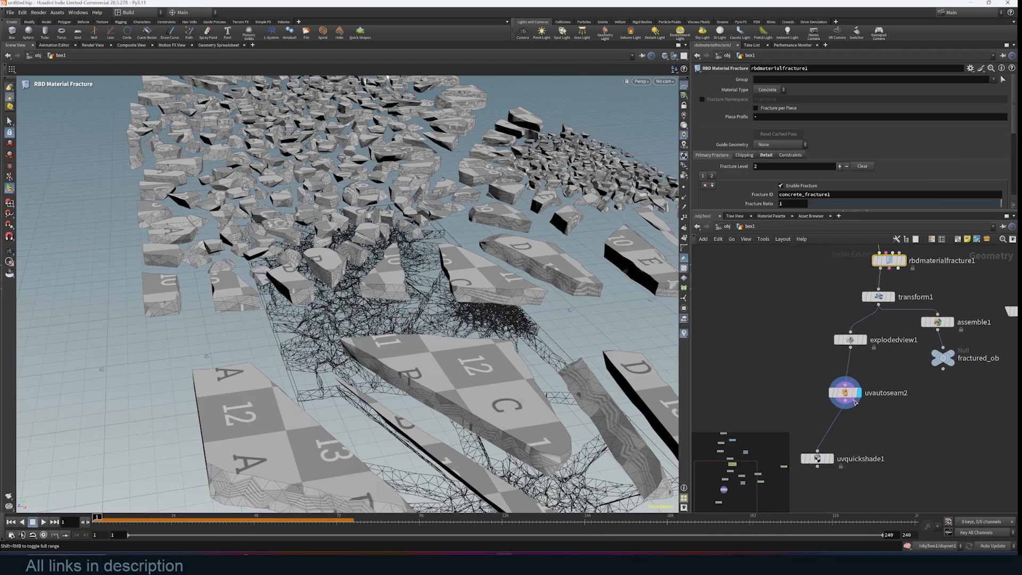
left_click(846, 394)
left_click_drag(533, 285, 456, 291, "alt")
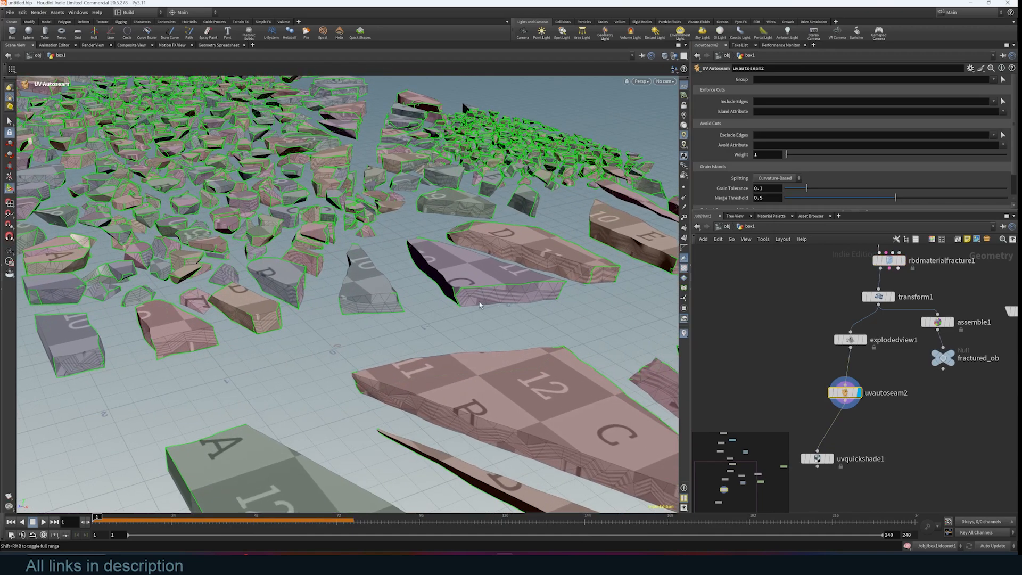
left_click(993, 80)
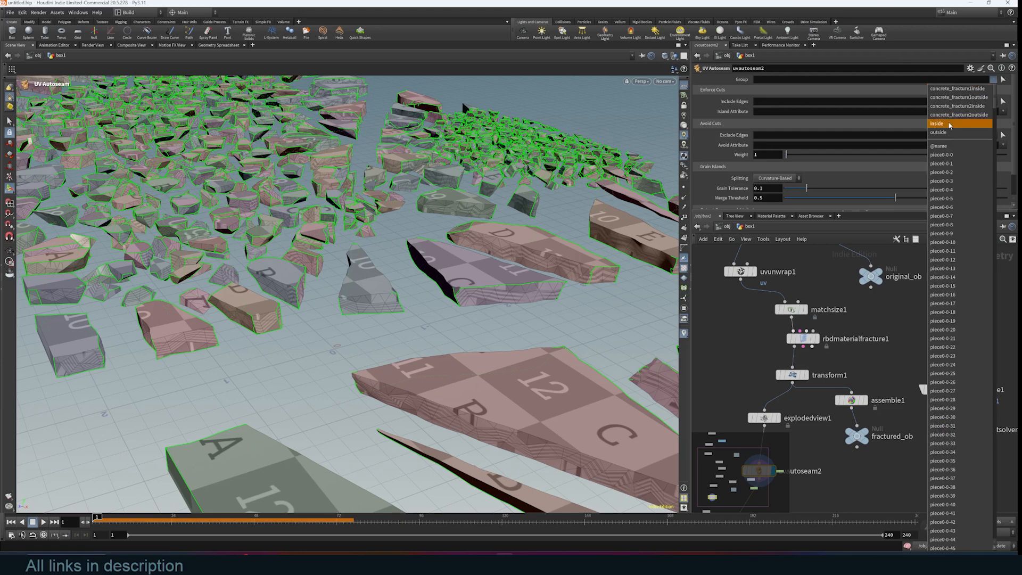
left_click(947, 124)
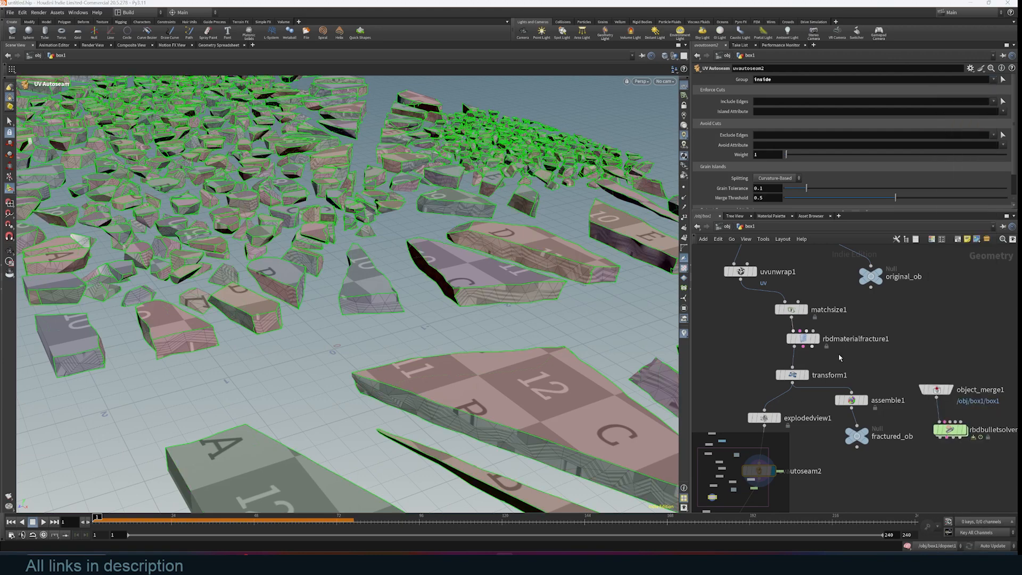
middle_click_drag(840, 358, 885, 301)
middle_click_drag(836, 406, 825, 325)
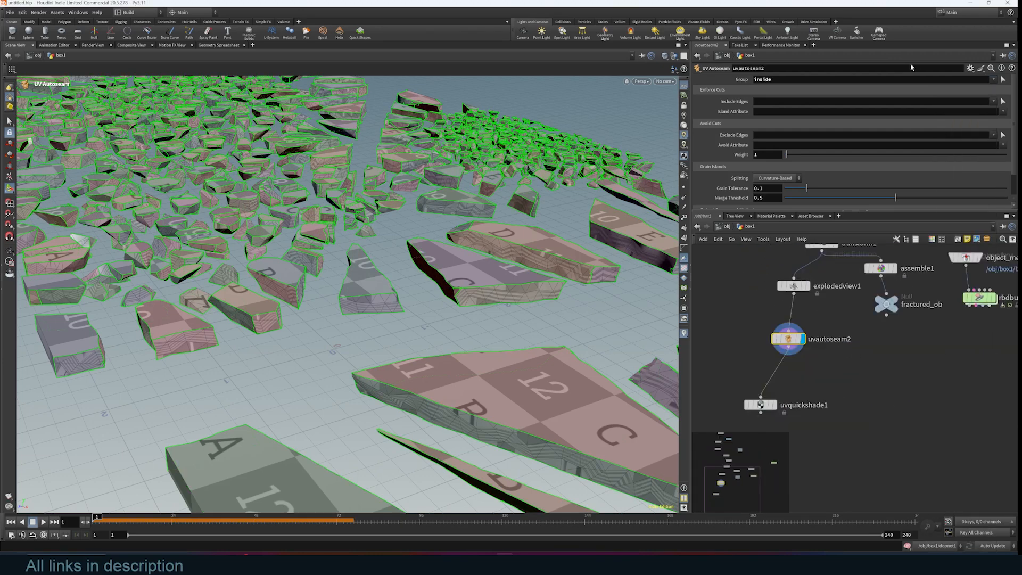
- Branch a Blast node off explodedview1, display it, and set its group to concrete_fracture1inside
left_click_drag(794, 294, 858, 368)
key("Tab")
type("blast")
key("Return")
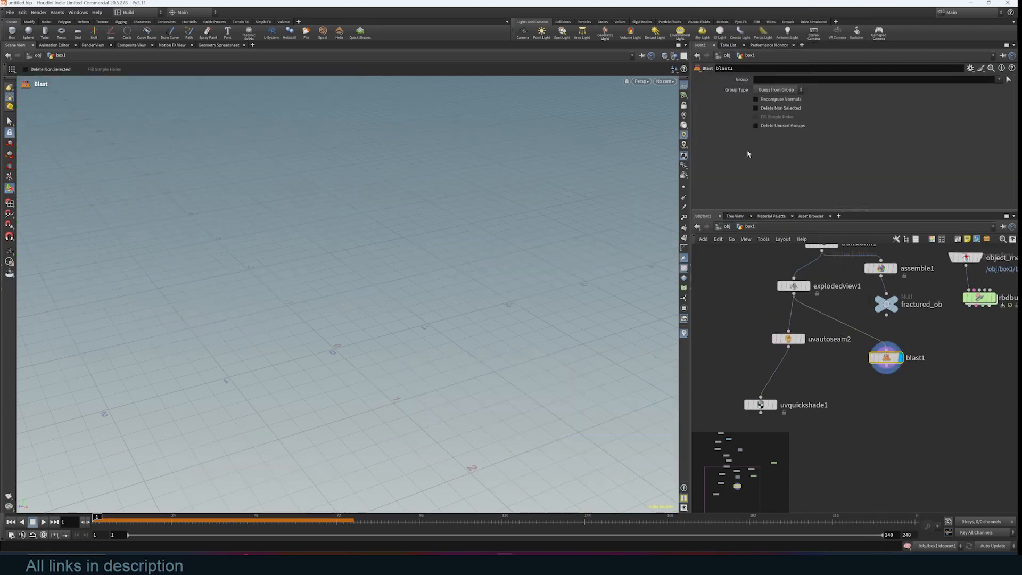
key("Escape")
right_click_drag(466, 241, 467, 233, "alt")
left_click(998, 80)
left_click(989, 89)
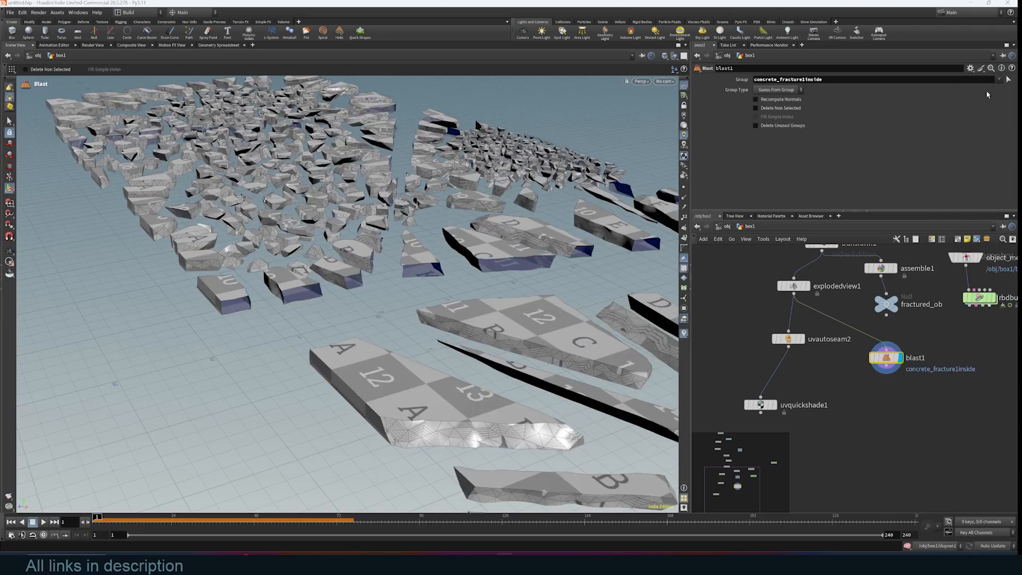
- Reduce the Blast group to inside, inspect the pieces without their interior faces, and delete the Blast node
left_click_drag(536, 275, 459, 321)
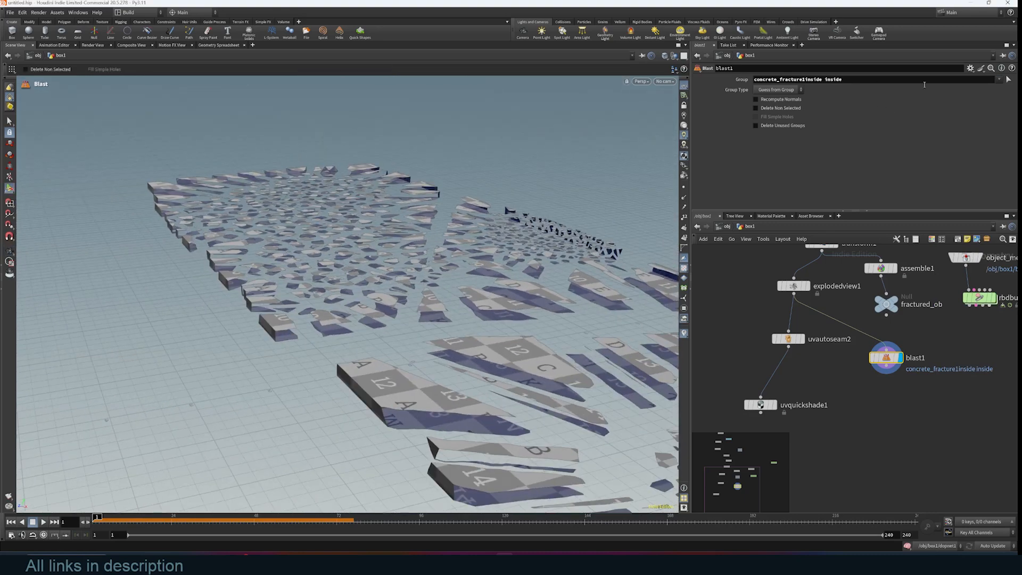
left_click_drag(765, 81, 719, 88)
key("BackSpace")
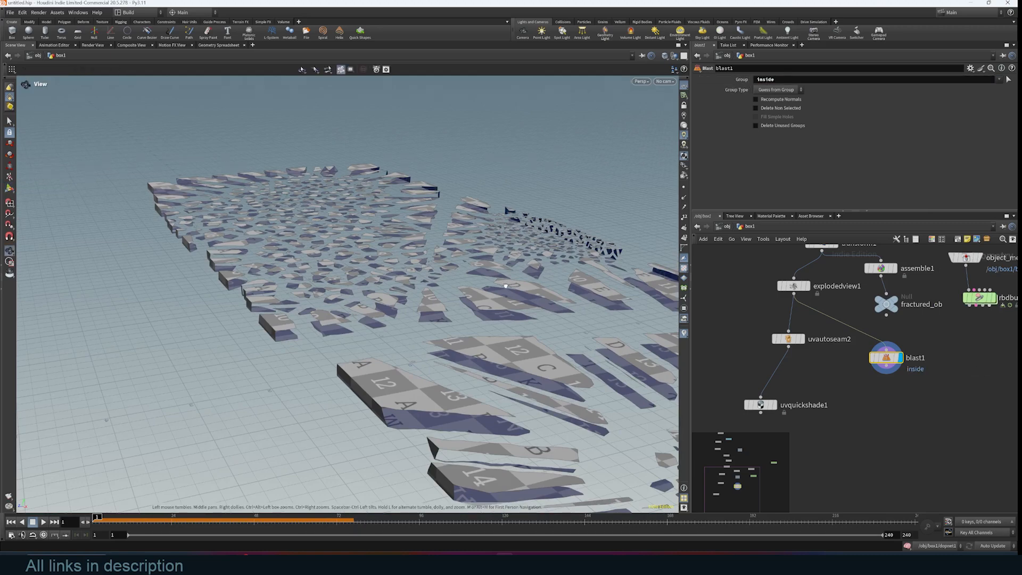
left_click_drag(464, 324, 480, 286, "alt")
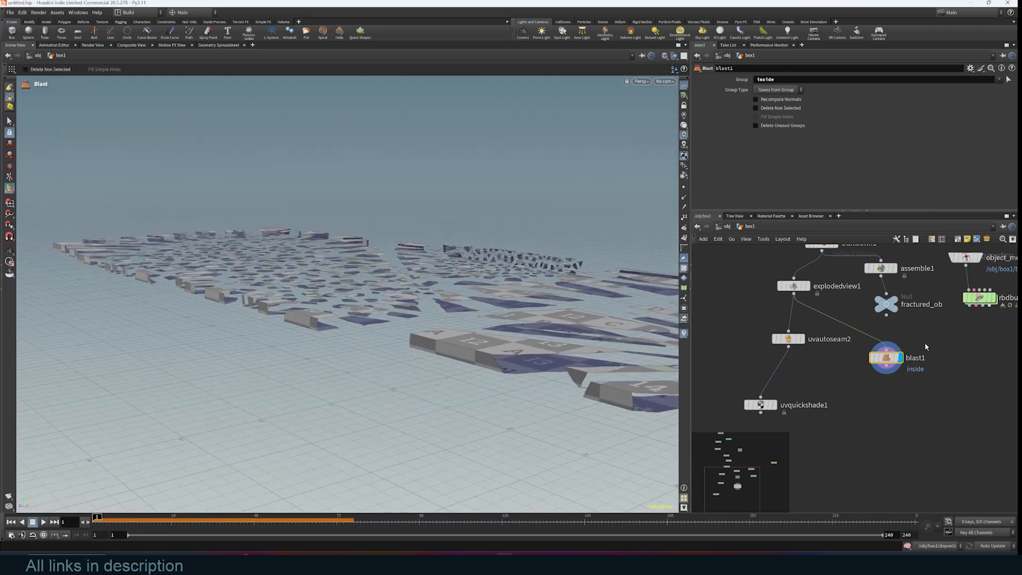
key("Delete")
- Select uvautoseam2 to check its interior seams, and align the node directly beneath explodedview1
left_click(788, 339)
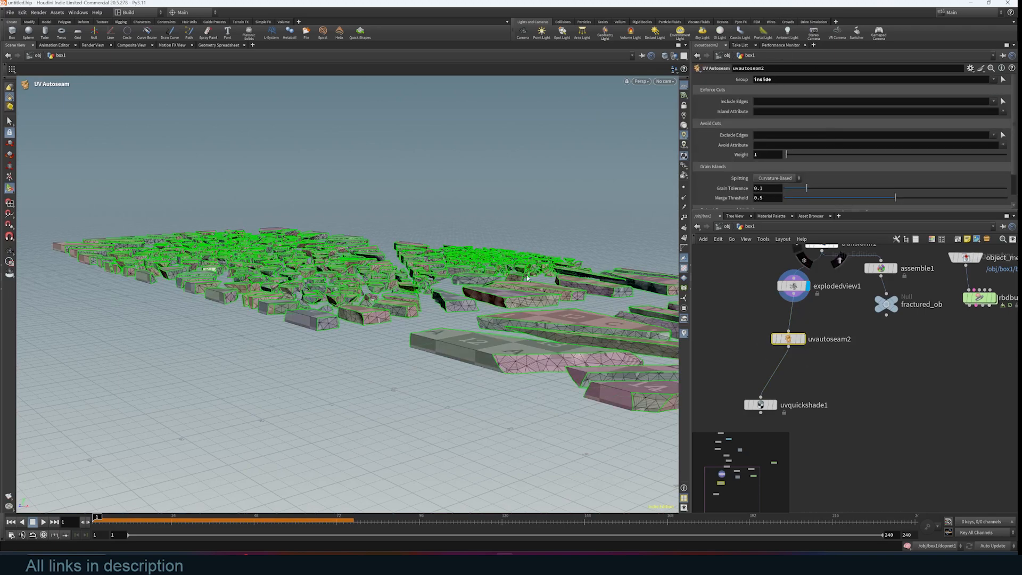
left_click_drag(522, 276, 476, 274, "alt")
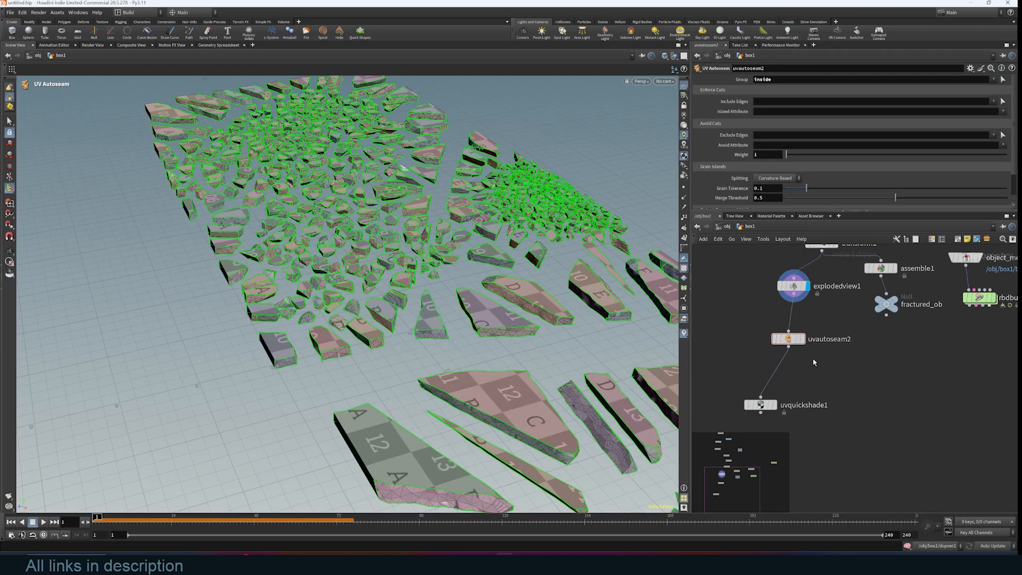
left_click_drag(789, 338, 793, 326)
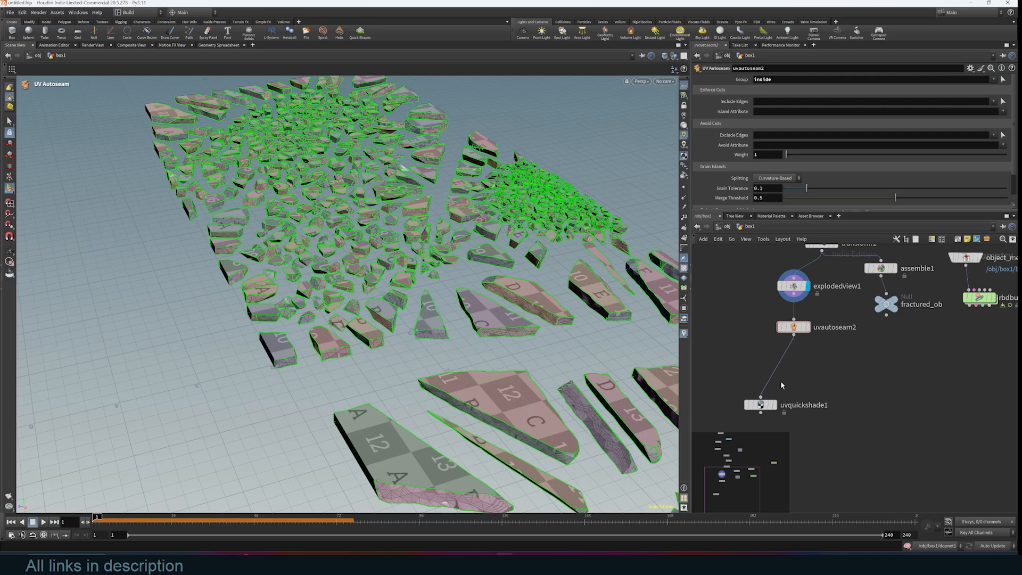
- Insert a UV Unwrap node between uvautoseam2 and uvquickshade1 and display it
key("Tab")
type("uvu")
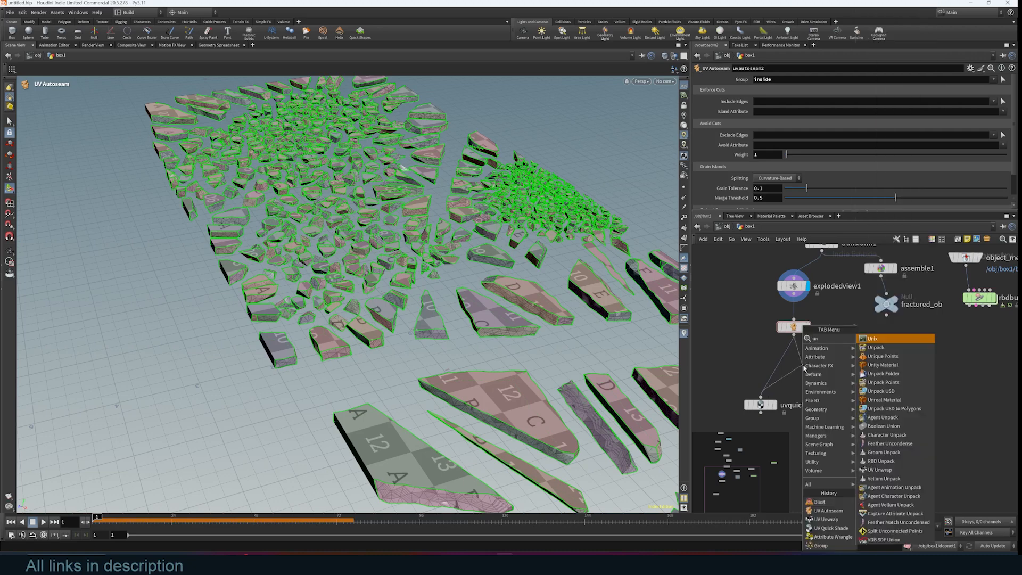
key("Return")
key("Return")
left_click_drag(802, 371, 791, 363)
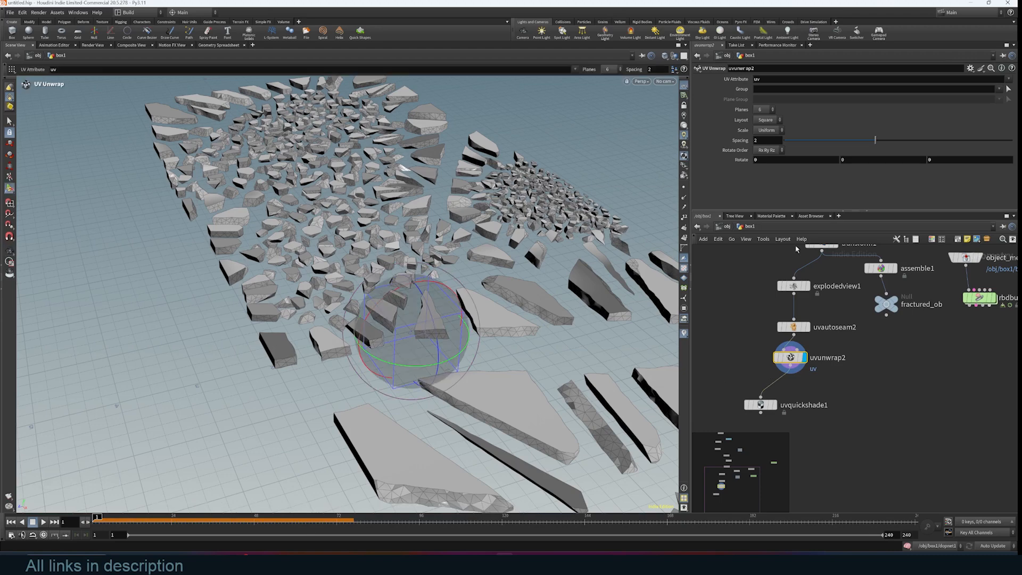
- Set the group of uvunwrap2 to inside so that it unwraps only the interior faces
left_click_drag(470, 290, 574, 262, "alt")
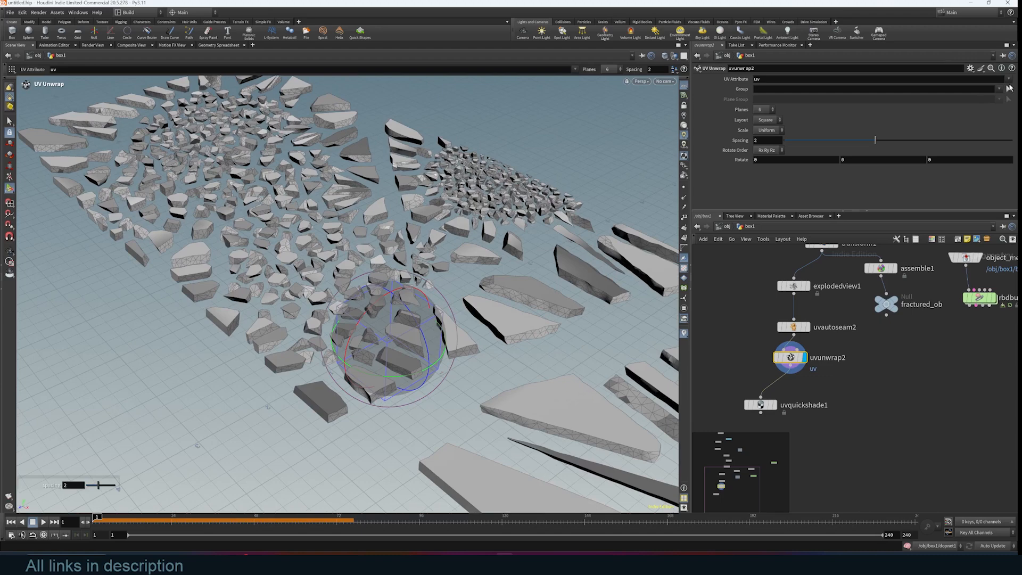
left_click(999, 88)
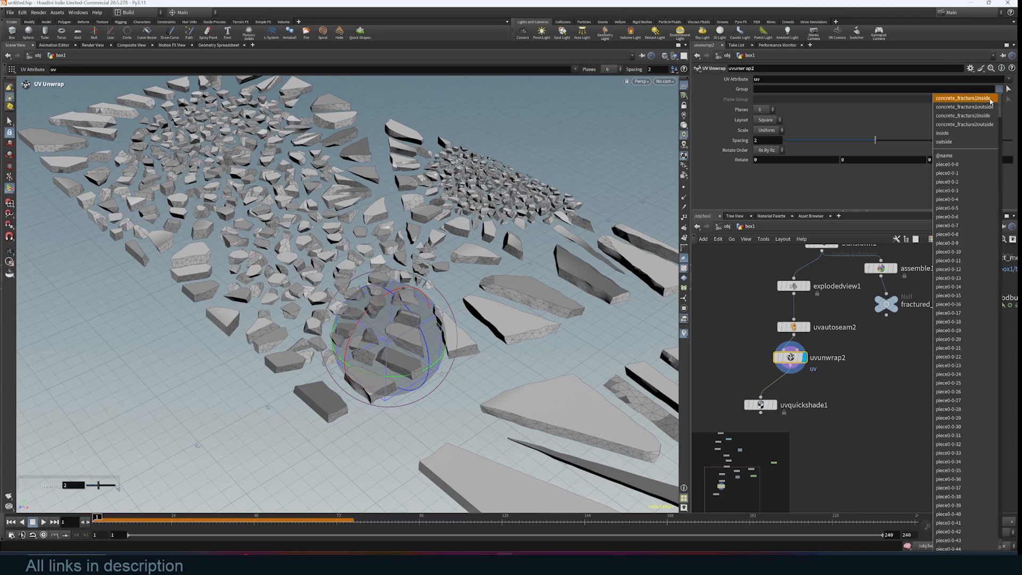
left_click(966, 133)
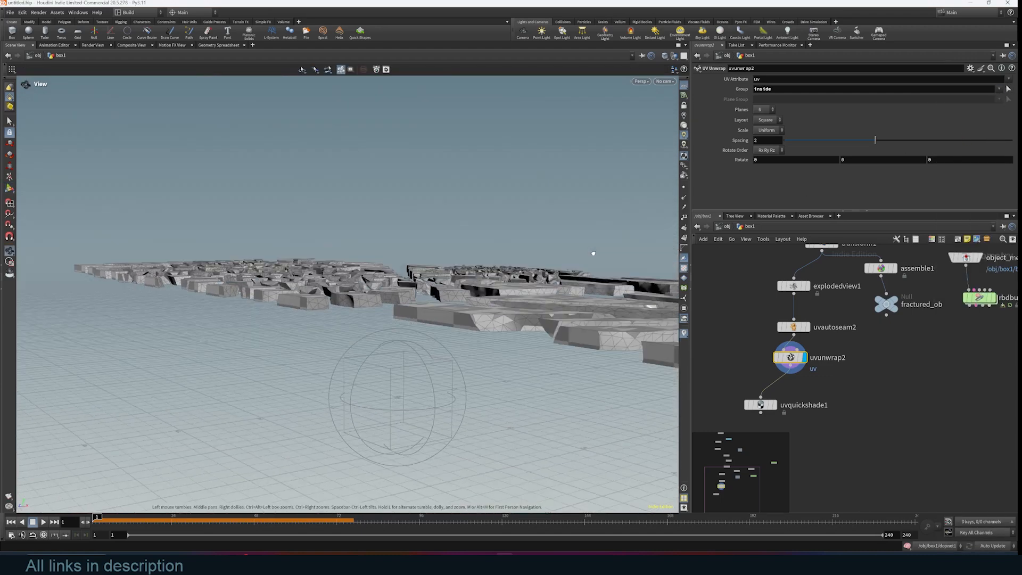